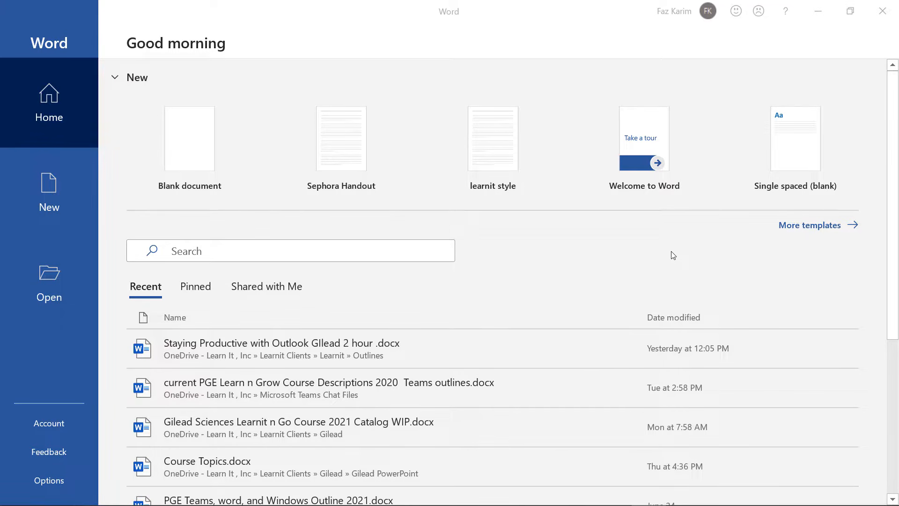
# Annotate the Word start screen with a 'Start Screen' label and markers 1 and 2.
pyautogui.click(672, 253)
pyautogui.write('S')
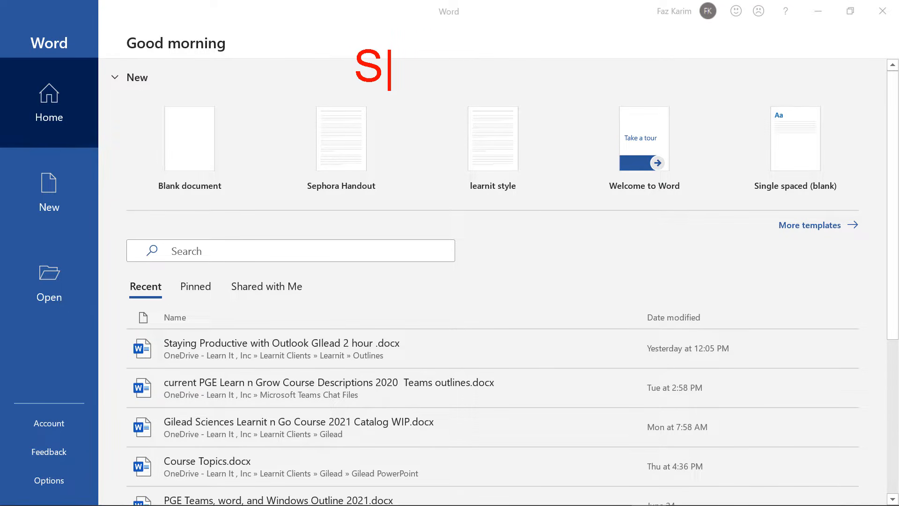
pyautogui.write('tart')
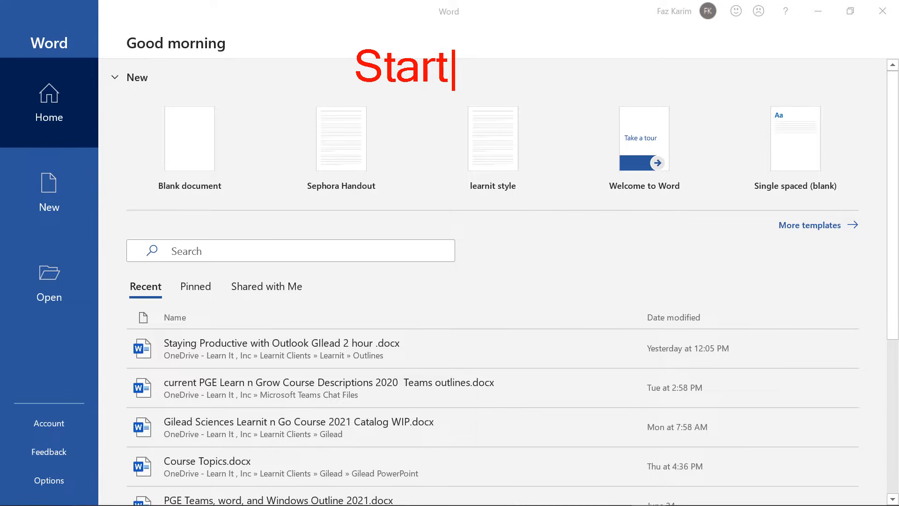
pyautogui.write(' Sc')
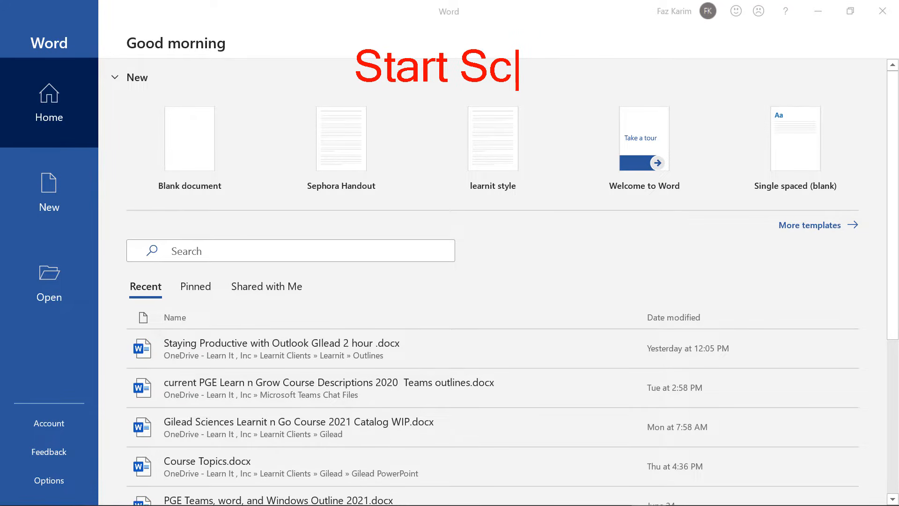
pyautogui.write('reen')
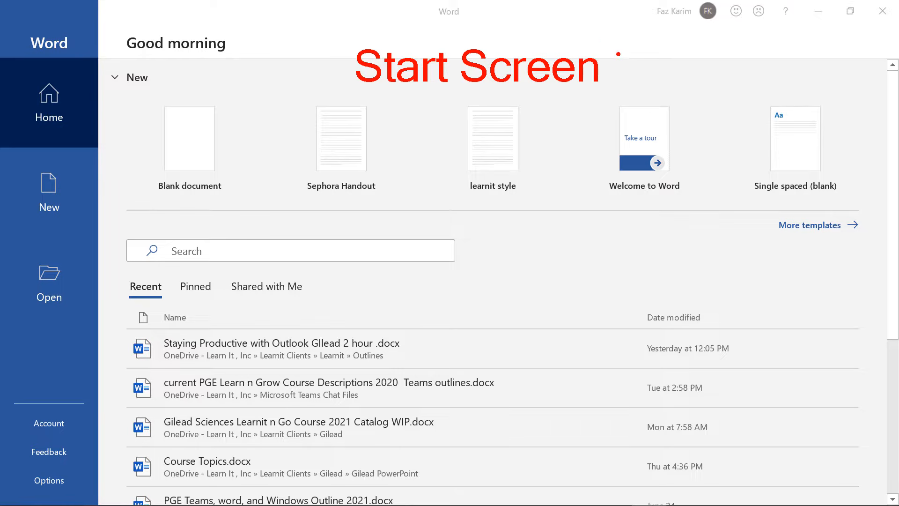
pyautogui.moveTo(124, 212)
pyautogui.mouseDown()
pyautogui.moveTo(598, 222)
pyautogui.moveTo(852, 212)
pyautogui.mouseUp()
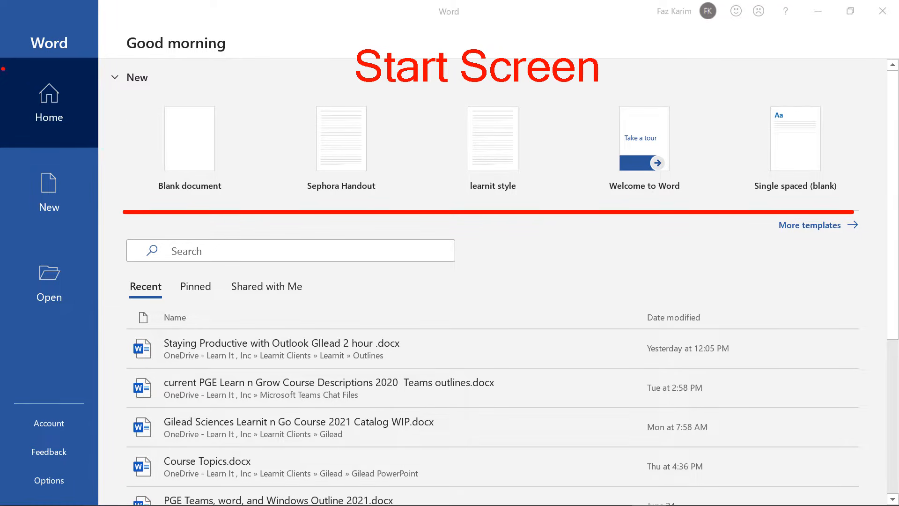
pyautogui.moveTo(1, 60); pyautogui.dragTo(98, 145)
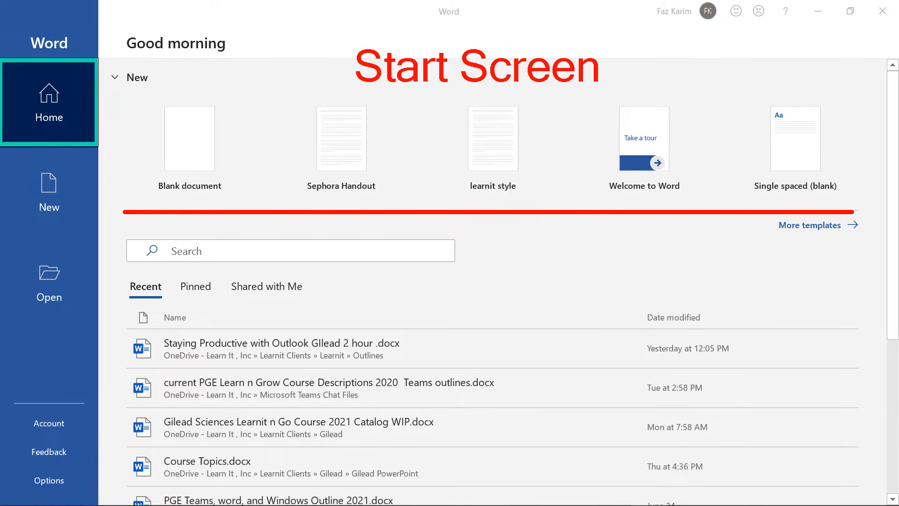
pyautogui.moveTo(803, 238); pyautogui.dragTo(803, 265)
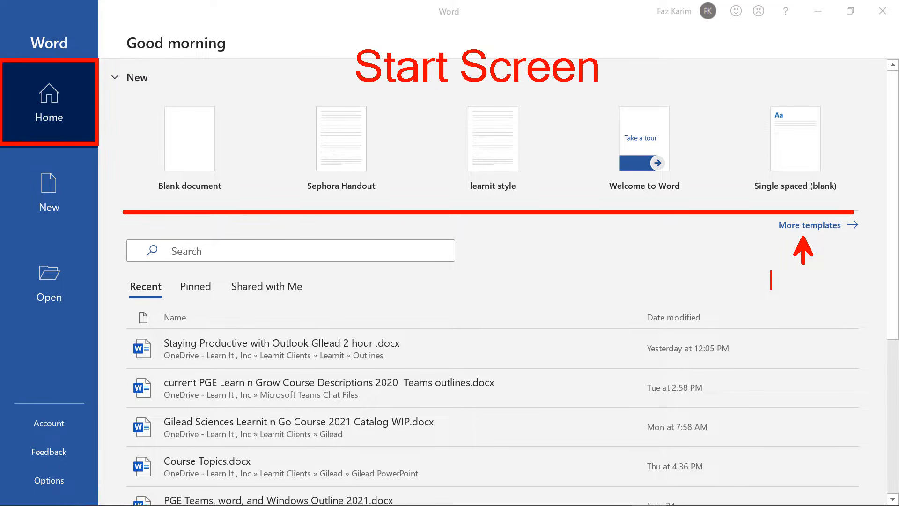
pyautogui.write('1')
pyautogui.moveTo(143, 283); pyautogui.dragTo(143, 240)
pyautogui.press('t')
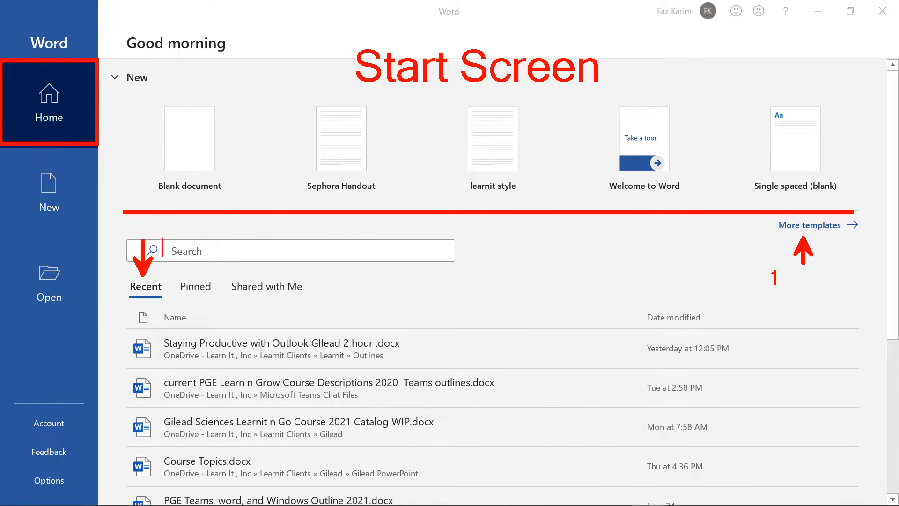
pyautogui.write('2')
pyautogui.moveTo(234, 296); pyautogui.dragTo(301, 297)
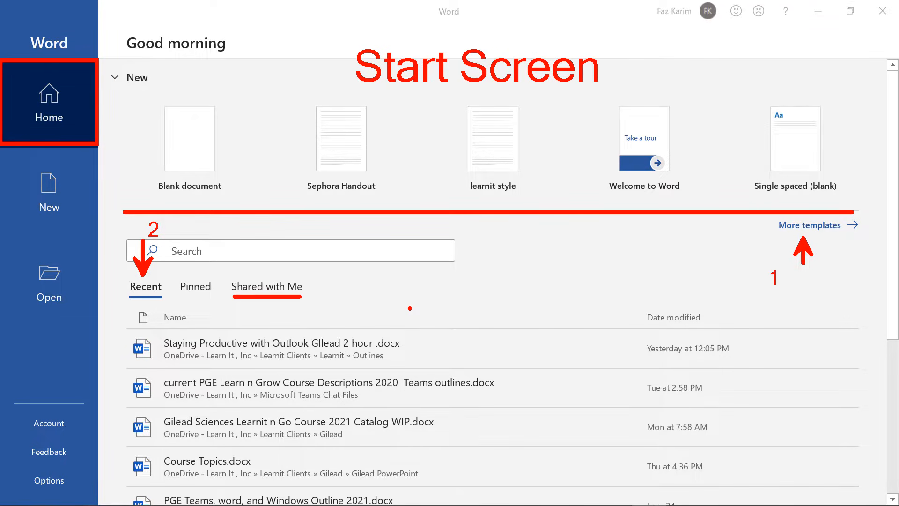
pyautogui.press('Escape')
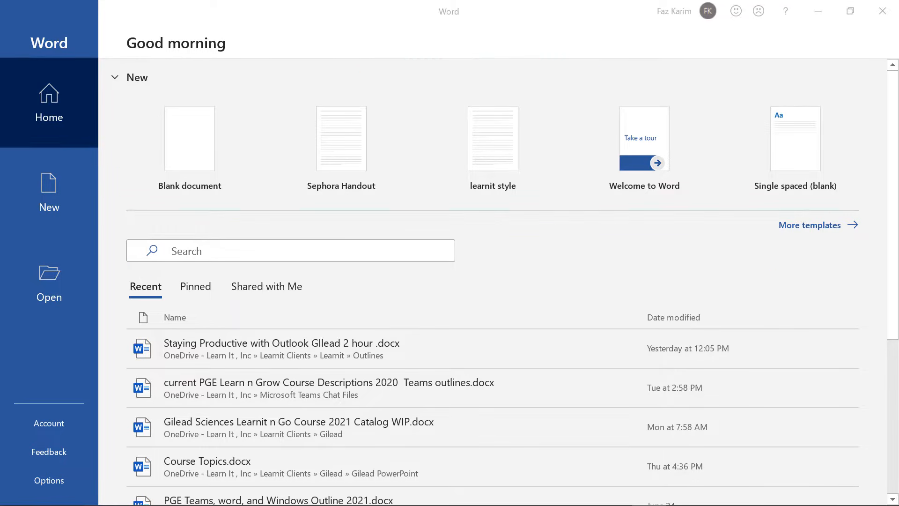
# Switch the start screen to Shared with Me and mark it with a 'Start Screen' label.
pyautogui.click(284, 288)
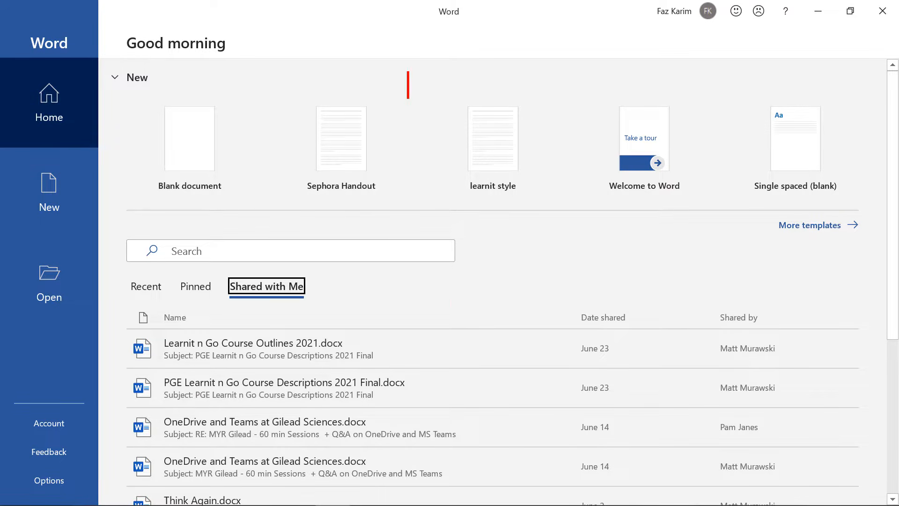
pyautogui.write('Sta')
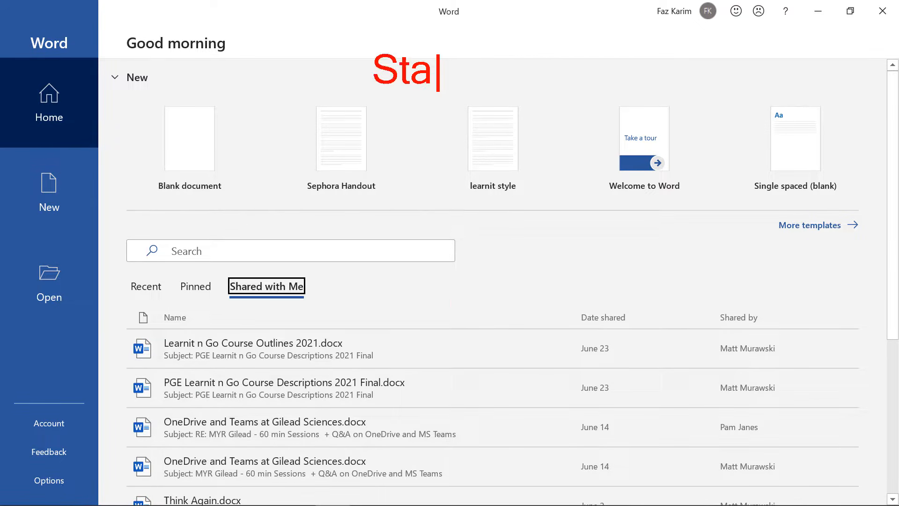
pyautogui.write('rt Sc')
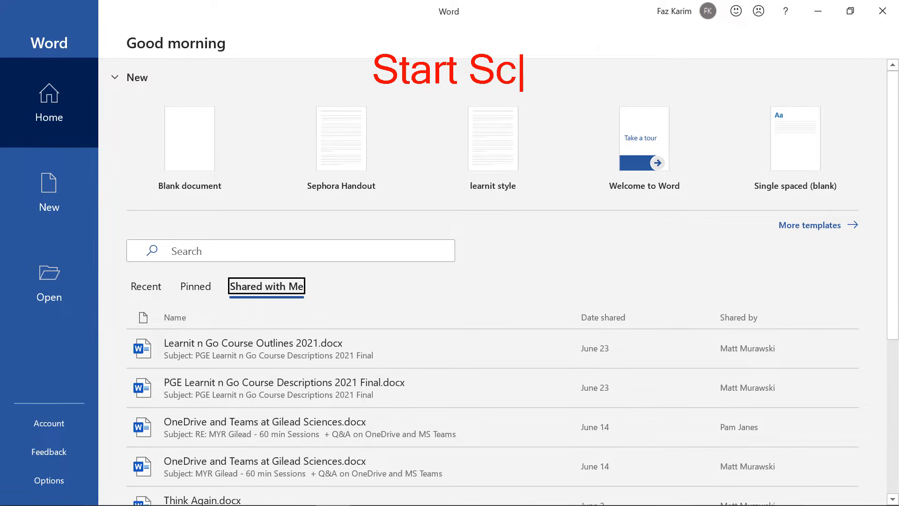
pyautogui.write('reen')
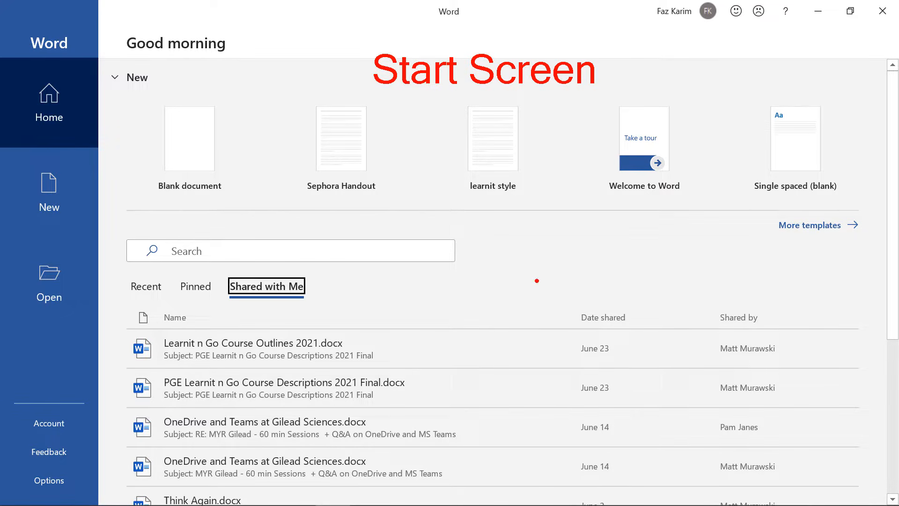
pyautogui.moveTo(817, 242); pyautogui.dragTo(818, 276)
pyautogui.moveTo(147, 280); pyautogui.dragTo(173, 263)
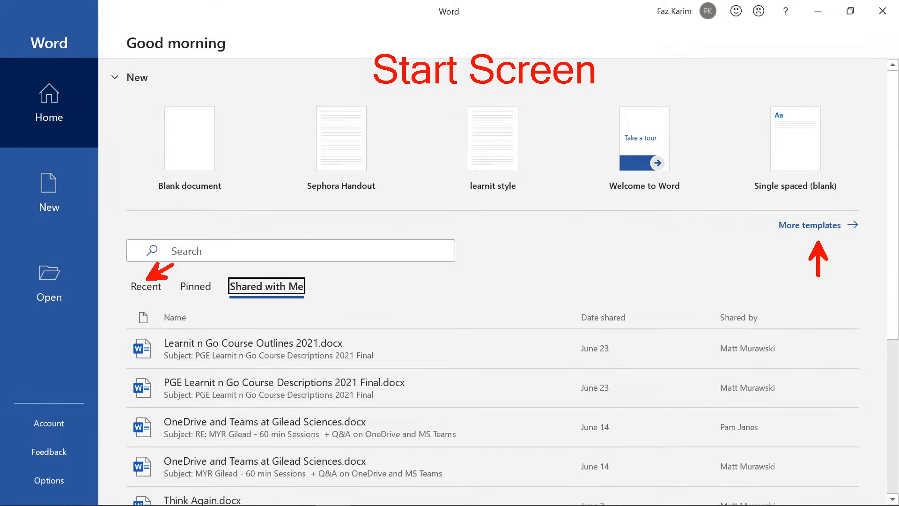
pyautogui.moveTo(311, 287); pyautogui.dragTo(349, 287)
pyautogui.moveTo(143, 89); pyautogui.dragTo(234, 199)
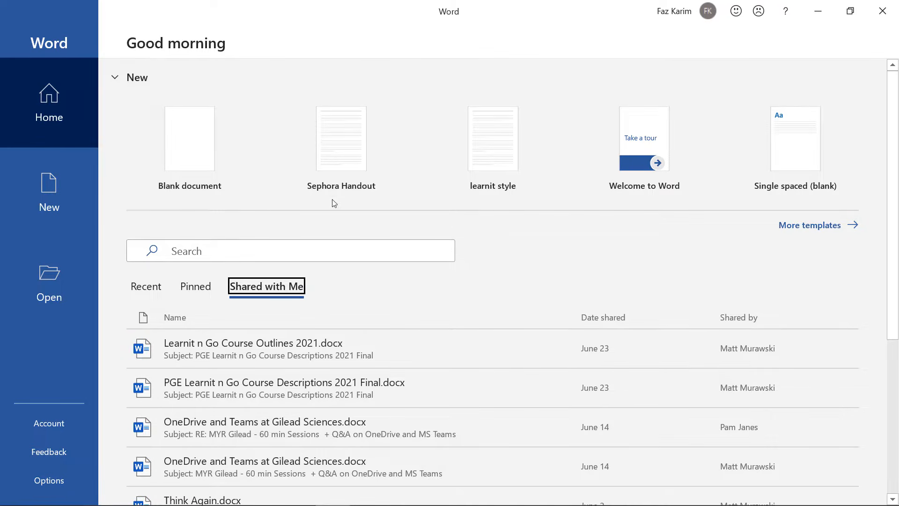
# Create a new blank document and turn off the Ruler in the View settings.
pyautogui.click(200, 156)
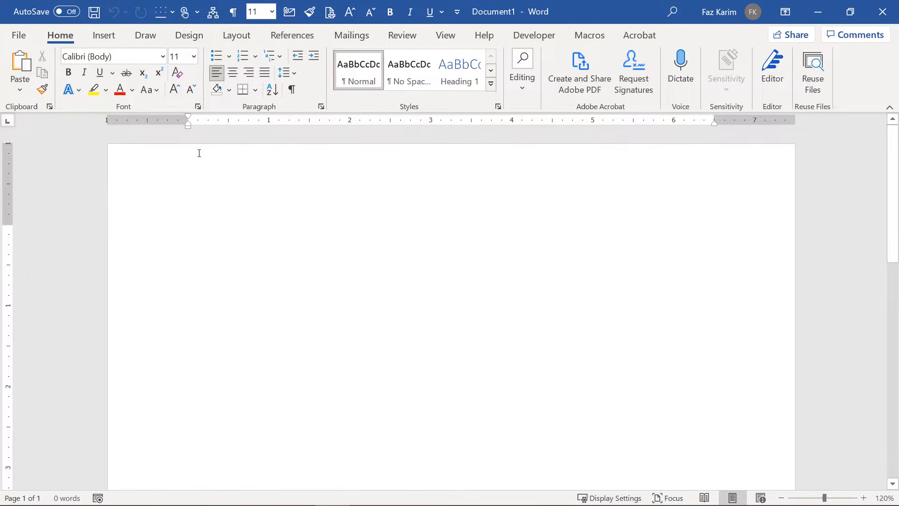
pyautogui.click(445, 36)
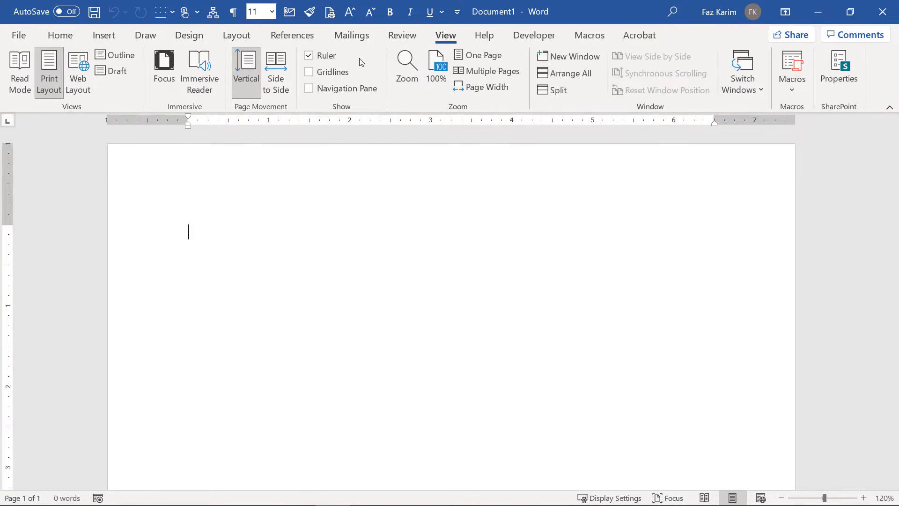
pyautogui.click(309, 57)
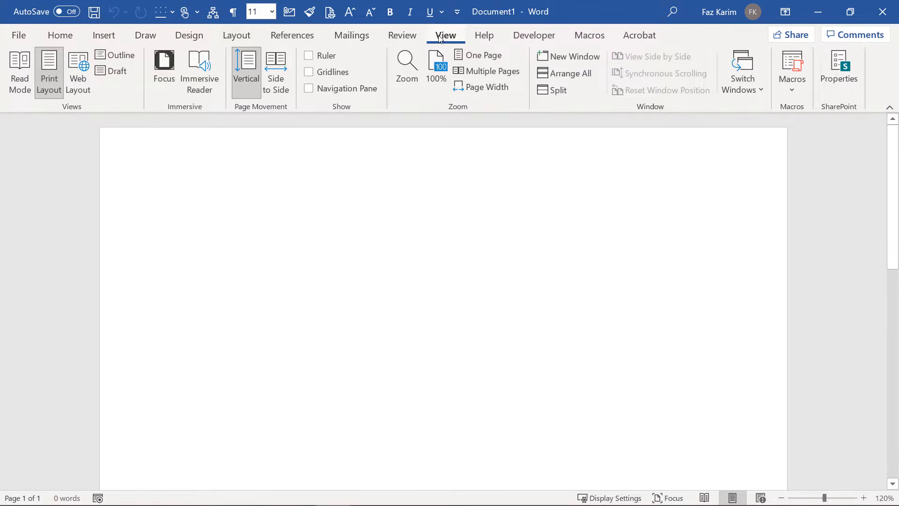
pyautogui.click(60, 35)
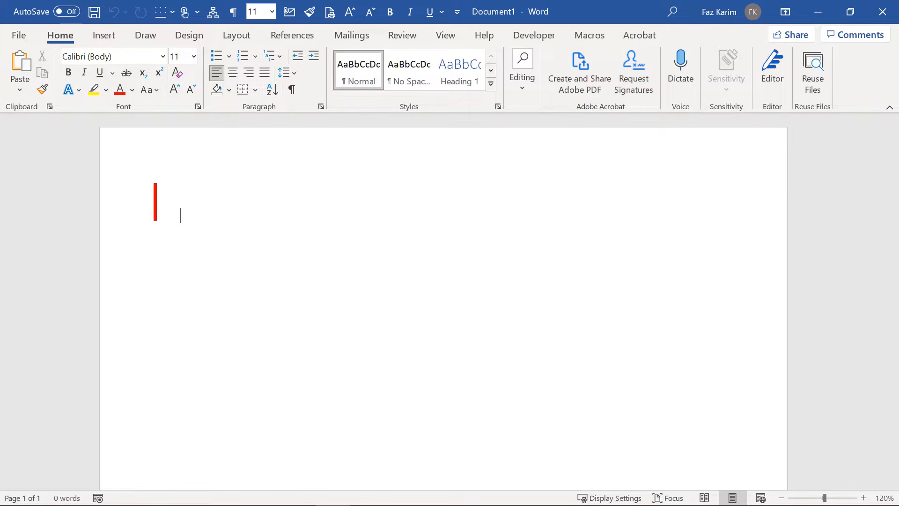
# Type the heading 'Save in word' at 26 pt font size.
pyautogui.write('Saving Docume')
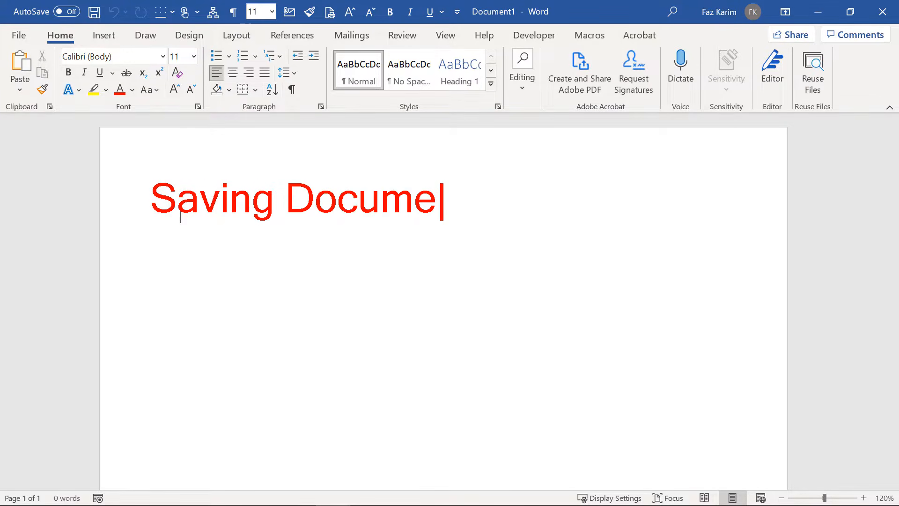
pyautogui.write('nt')
pyautogui.press('BackSpace')
pyautogui.write('nts')
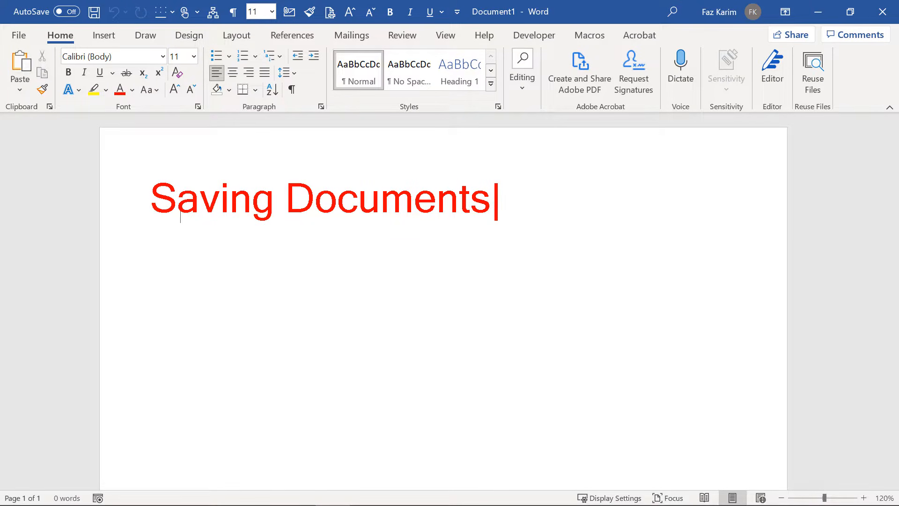
pyautogui.hotkey('ctrl', 'z')
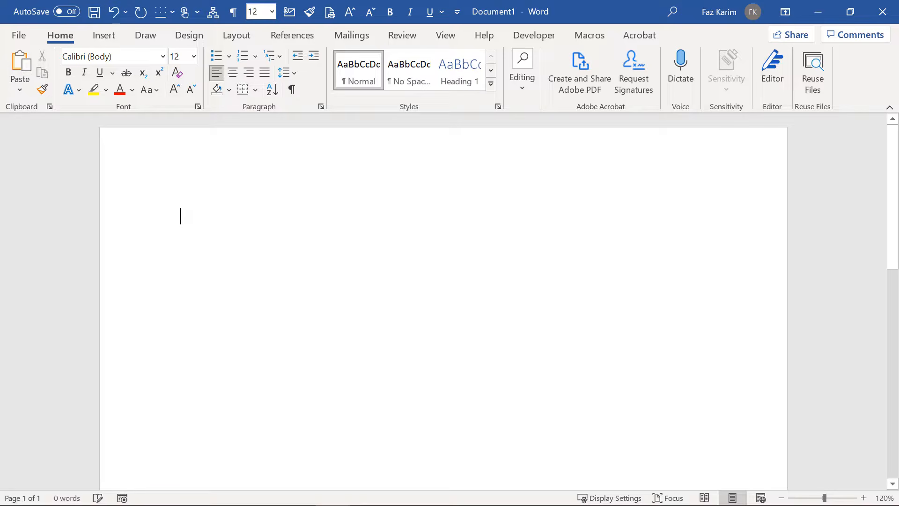
pyautogui.hotkey('ctrl', 'shift', '.')
pyautogui.hotkey('ctrl', 'shift', '.')
pyautogui.hotkey('ctrl', 'shift', '.')
pyautogui.hotkey('ctrl', 'shift', '.')
pyautogui.hotkey('ctrl', 'shift', '.')
pyautogui.hotkey('ctrl', 'shift', '.')
pyautogui.hotkey('ctrl', 'shift', '.')
pyautogui.write('Save in word')
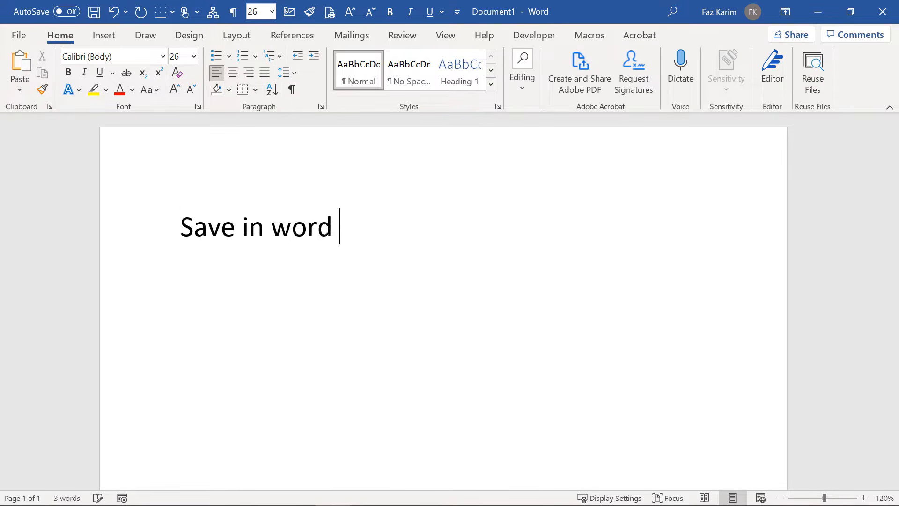
# Add numbered item '1. Save As' with indented sub-items File Name and Location.
pyautogui.press('Return')
pyautogui.write('1. Sae')
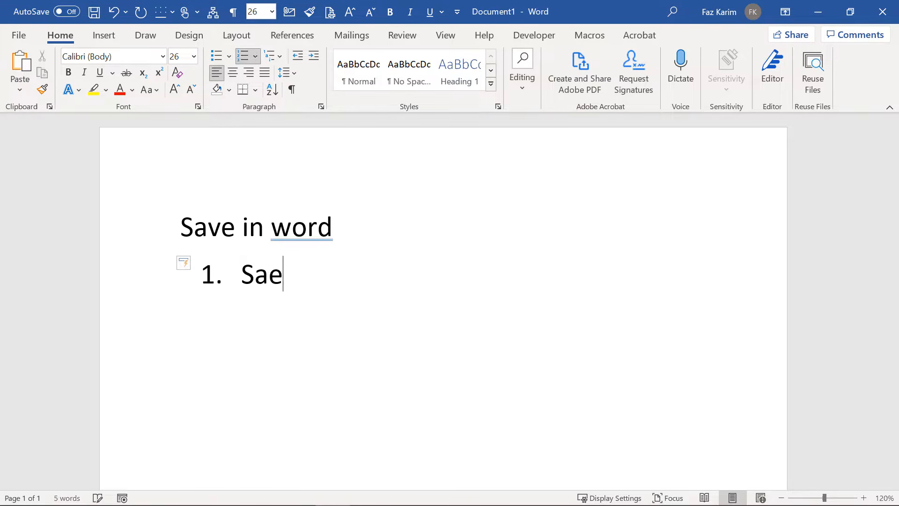
pyautogui.press('BackSpace')
pyautogui.write('ve As')
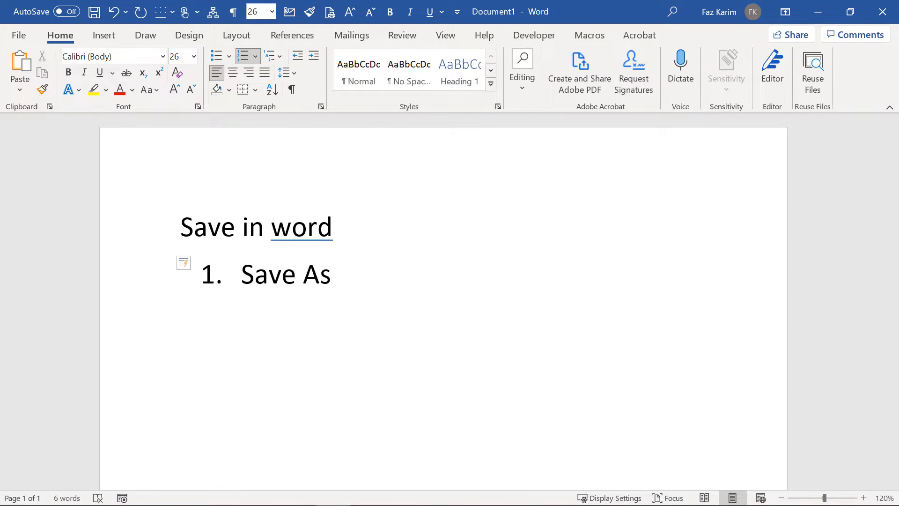
pyautogui.press('Return')
pyautogui.press('Tab')
pyautogui.write('File Name')
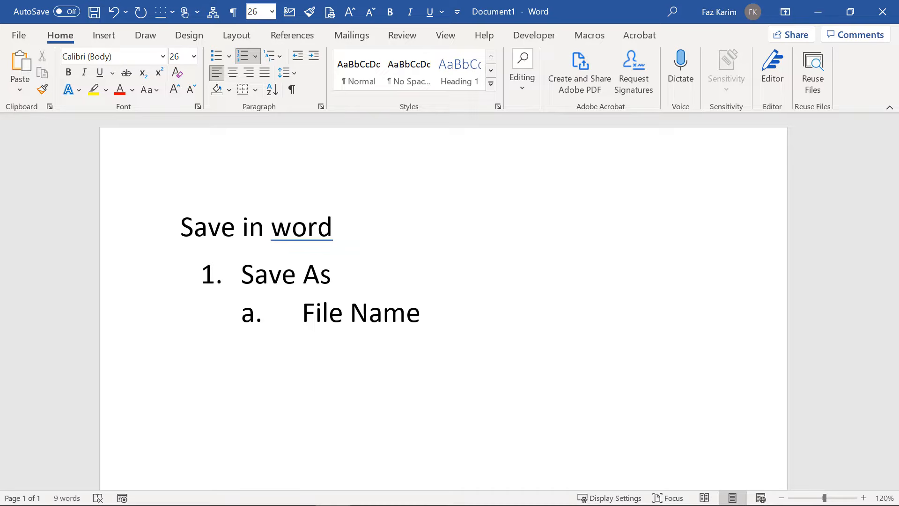
pyautogui.press('Return')
pyautogui.write('Location')
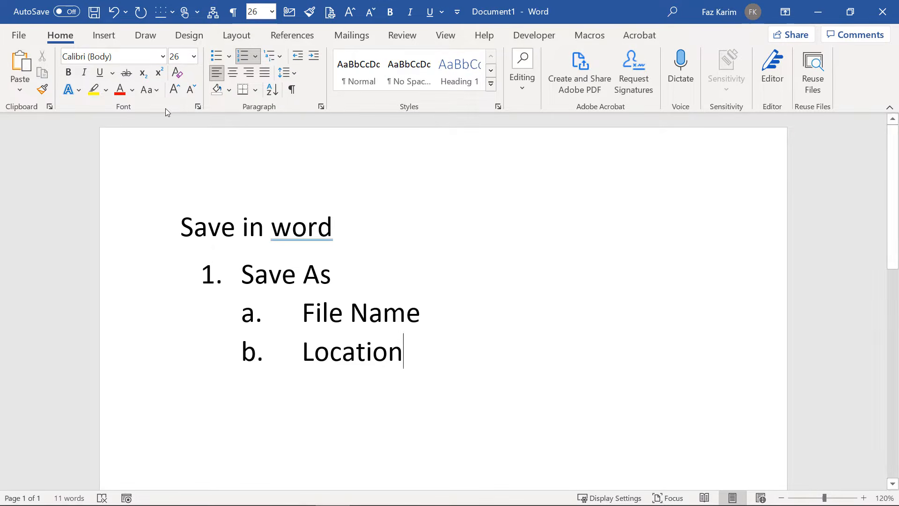
pyautogui.click(104, 36)
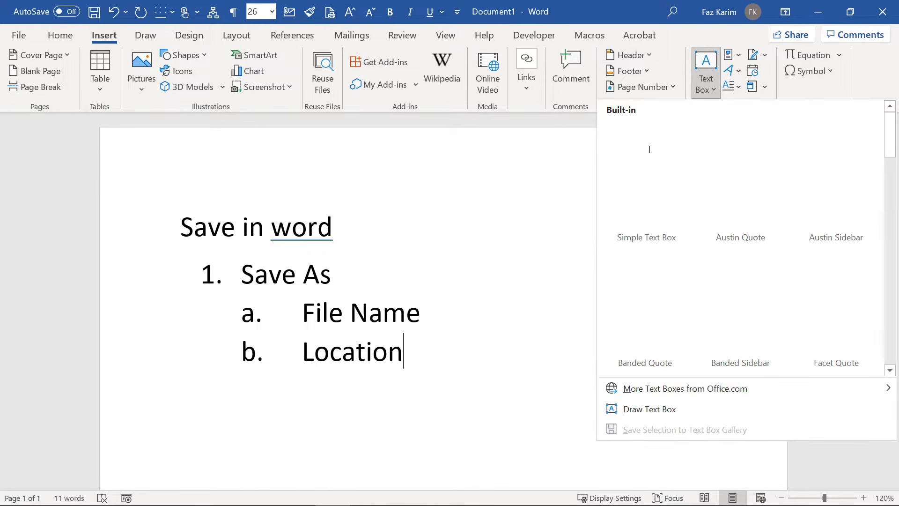
# Draw a text box beside the list containing 'Meta Data'.
pyautogui.click(608, 461)
pyautogui.moveTo(430, 261); pyautogui.dragTo(537, 310)
pyautogui.write('Me')
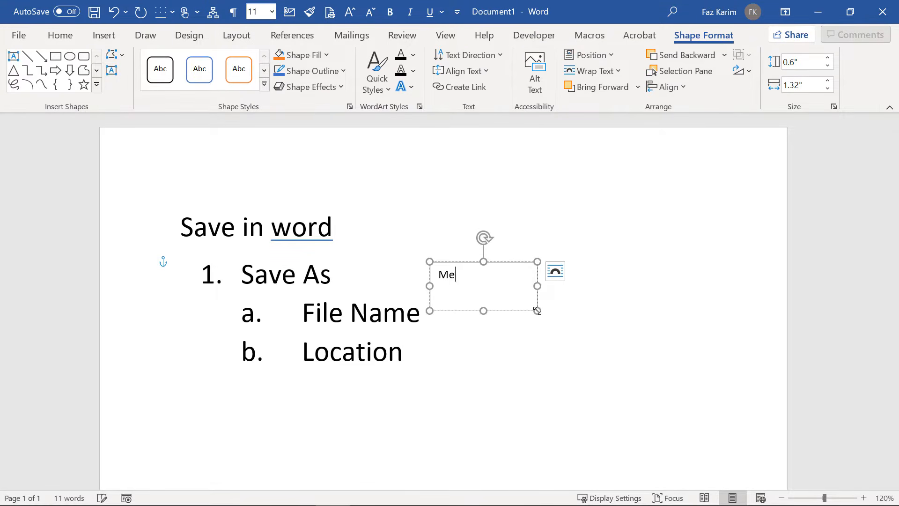
pyautogui.write('ta Data')
pyautogui.click(726, 353)
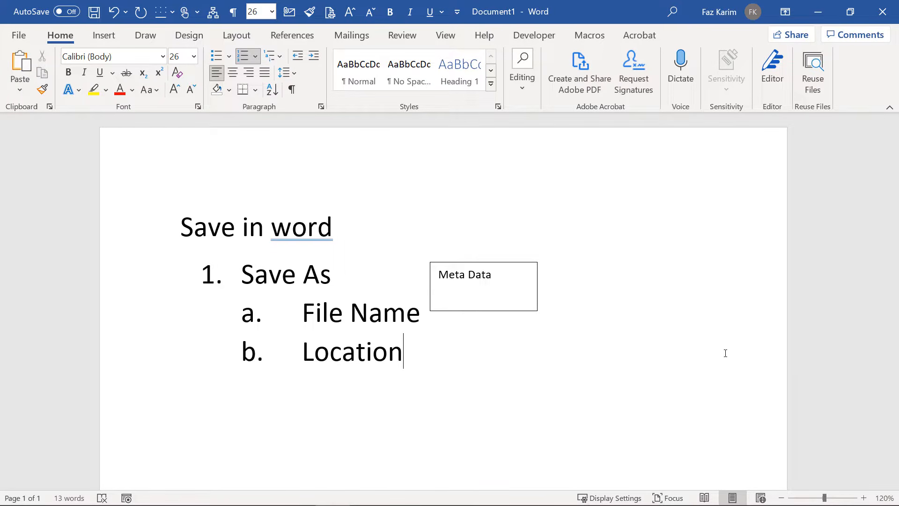
# Accept the 'word.' fix, add item 2 'Save – update the contents of the file.', and begin 'F12 – Save' after the heading.
pyautogui.rightClick(306, 225)
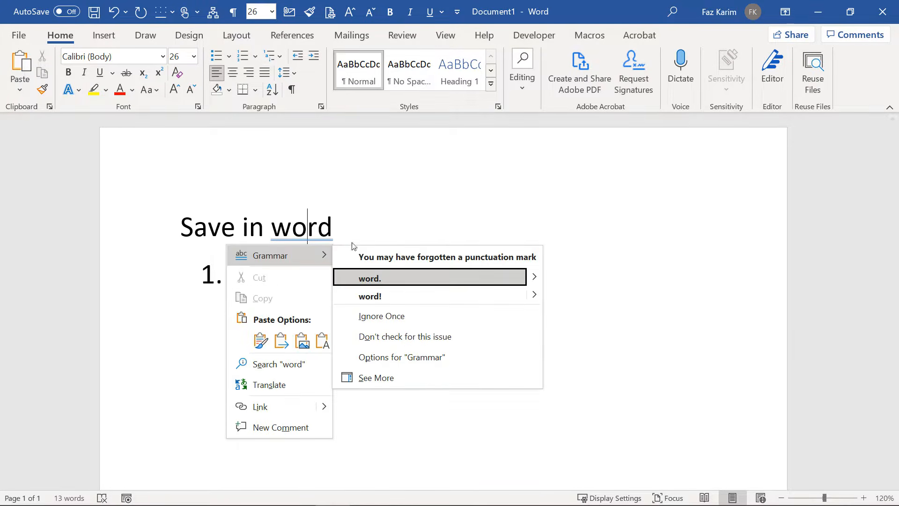
pyautogui.click(400, 278)
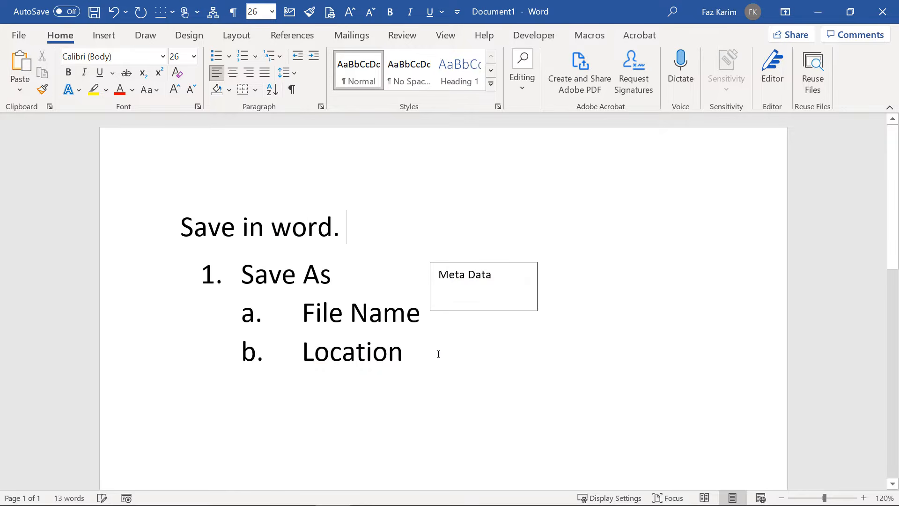
pyautogui.click(438, 354)
pyautogui.press('Return')
pyautogui.hotkey('shift', 'Tab')
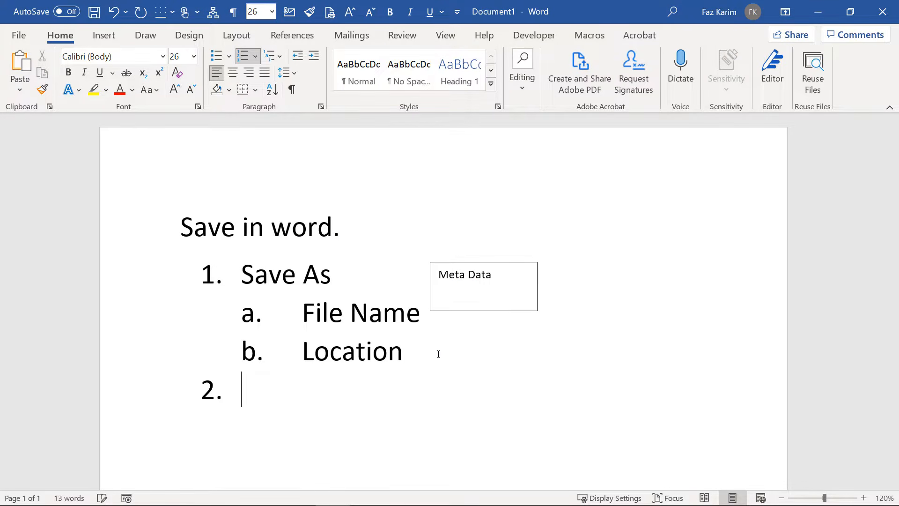
pyautogui.write('Save')
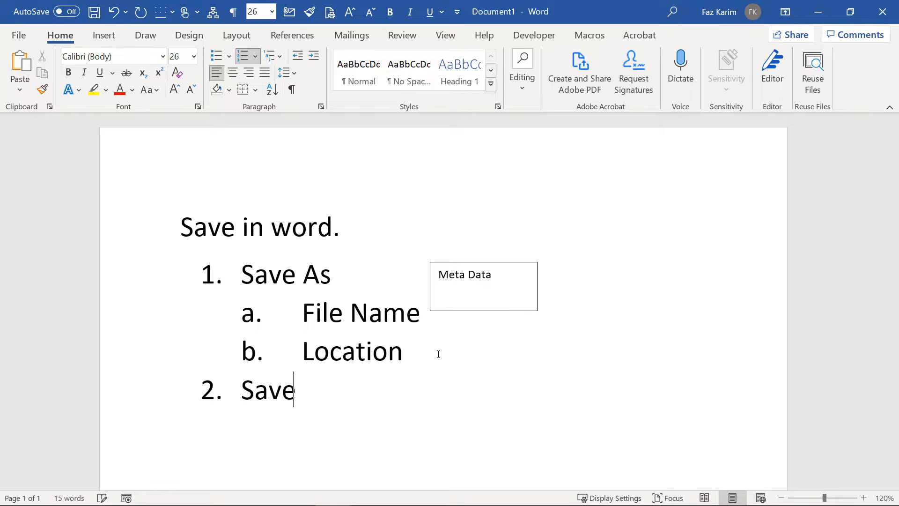
pyautogui.write(' - update ')
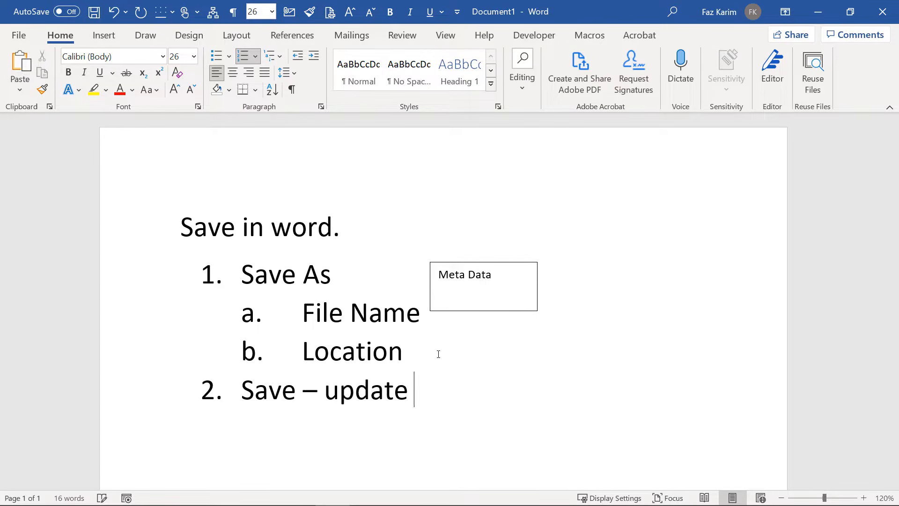
pyautogui.write('the contents of')
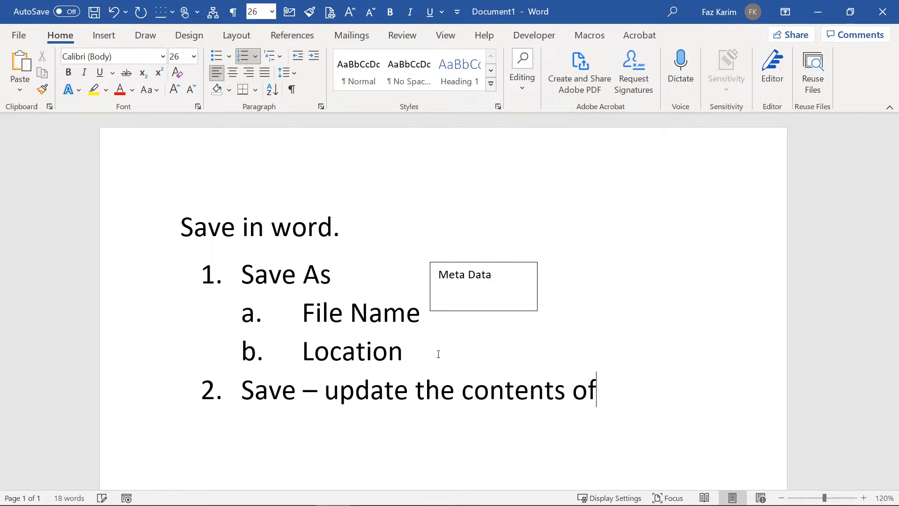
pyautogui.write(' the ful')
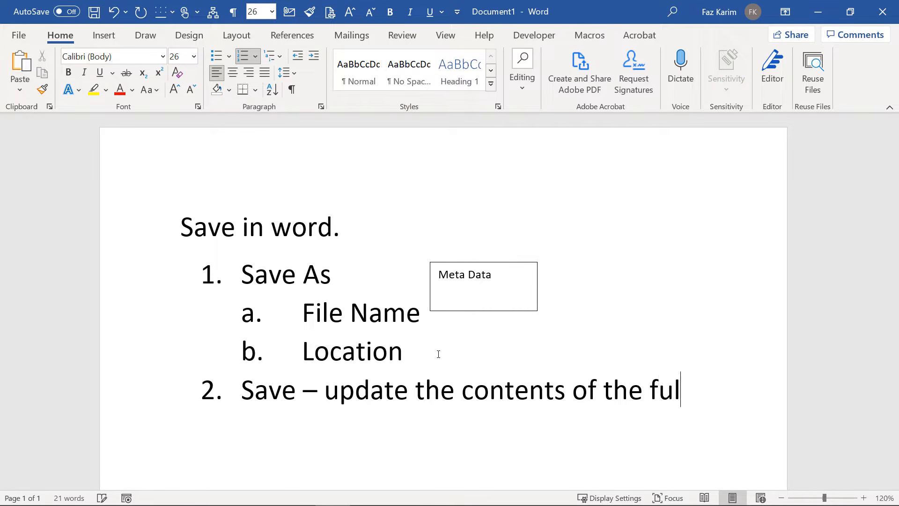
pyautogui.press('BackSpace')
pyautogui.press('BackSpace')
pyautogui.write('ile.')
pyautogui.click(375, 230)
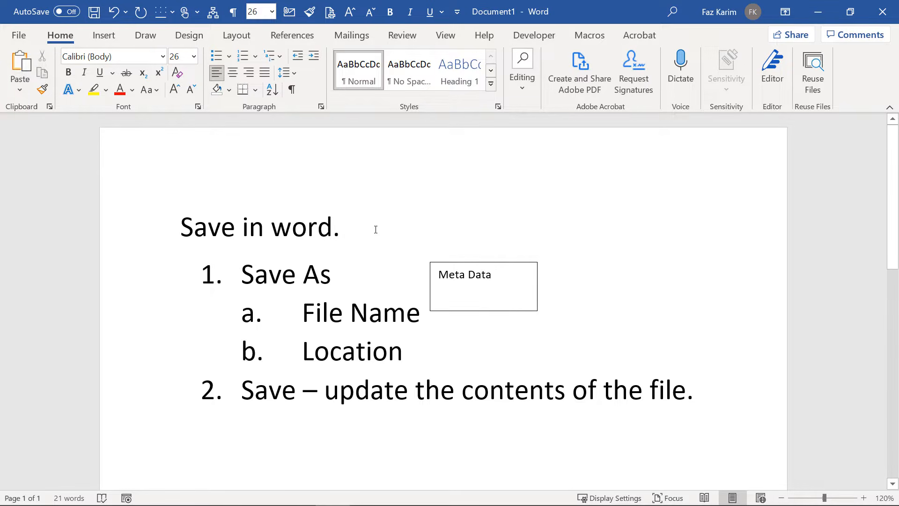
pyautogui.write('F12 ')
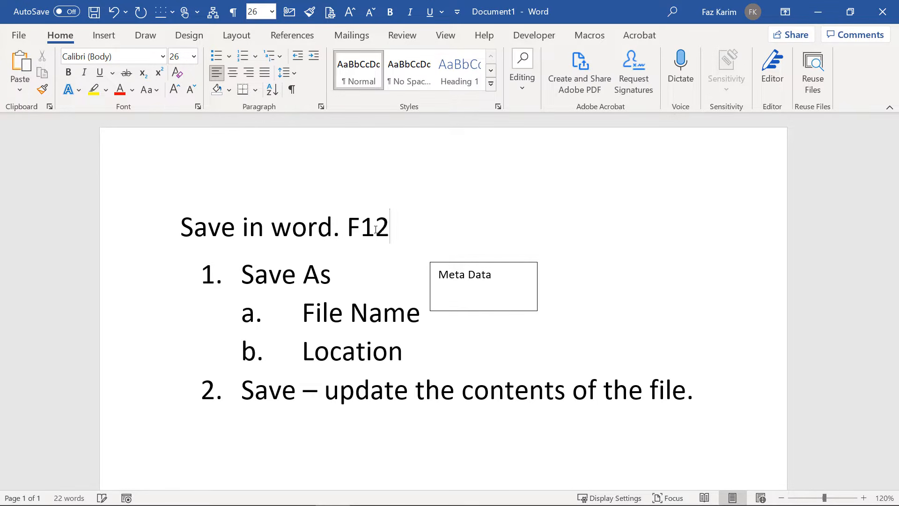
pyautogui.write('- Savee')
# Complete the heading note 'F12 – Save as box', colour it red, and append '(fn)'.
pyautogui.press('BackSpace')
pyautogui.write('as box')
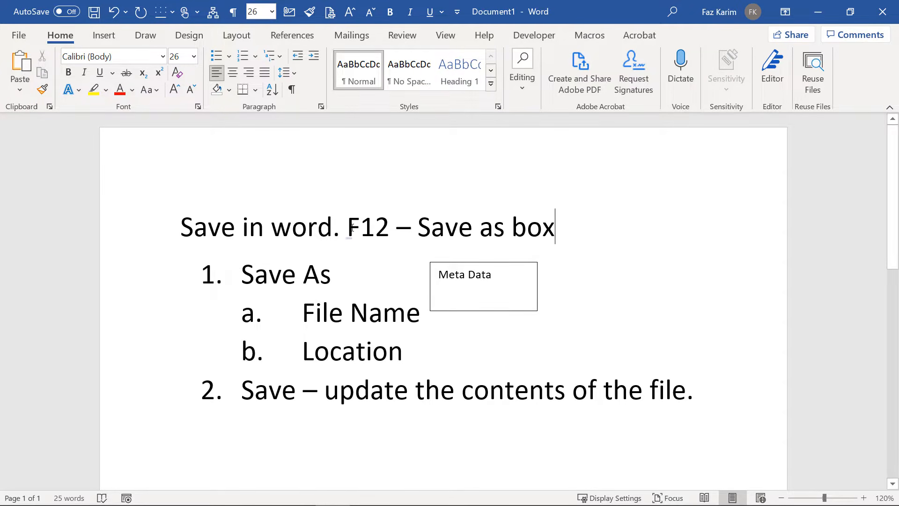
pyautogui.moveTo(346, 230); pyautogui.dragTo(578, 231)
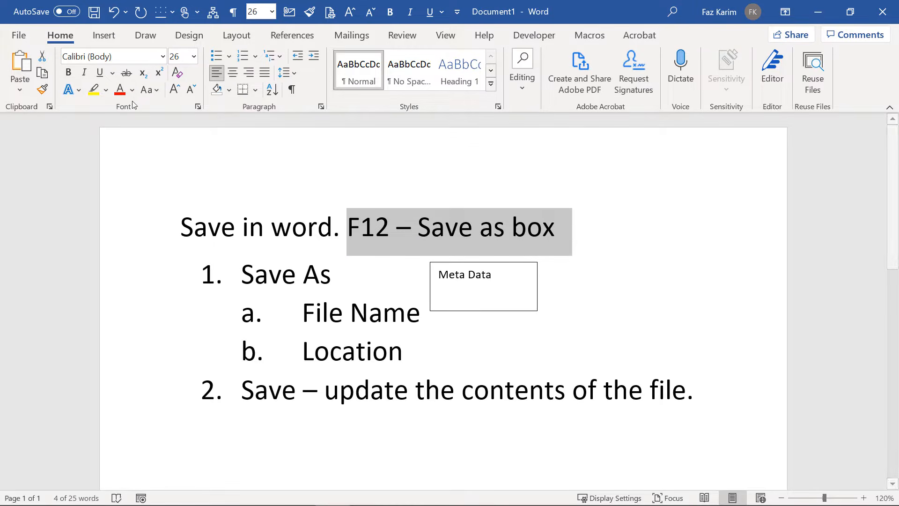
pyautogui.click(120, 89)
pyautogui.click(600, 212)
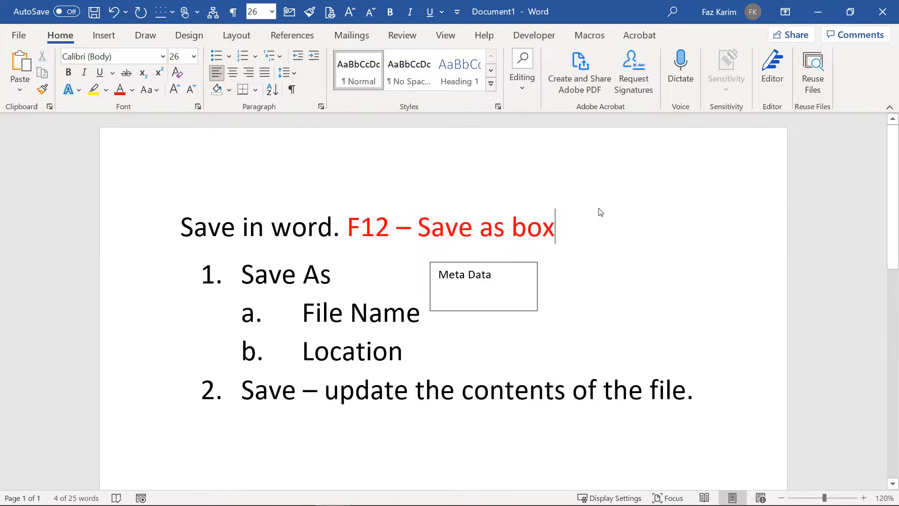
pyautogui.write('(')
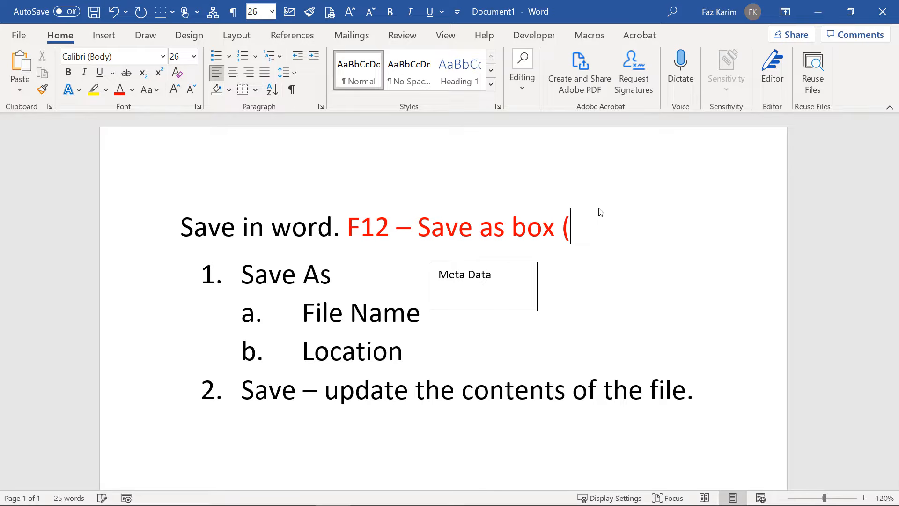
pyautogui.write('fn)')
# Save the file as 'Word Intro' in the Word Introduction folder using F12 Save As.
pyautogui.press('F12')
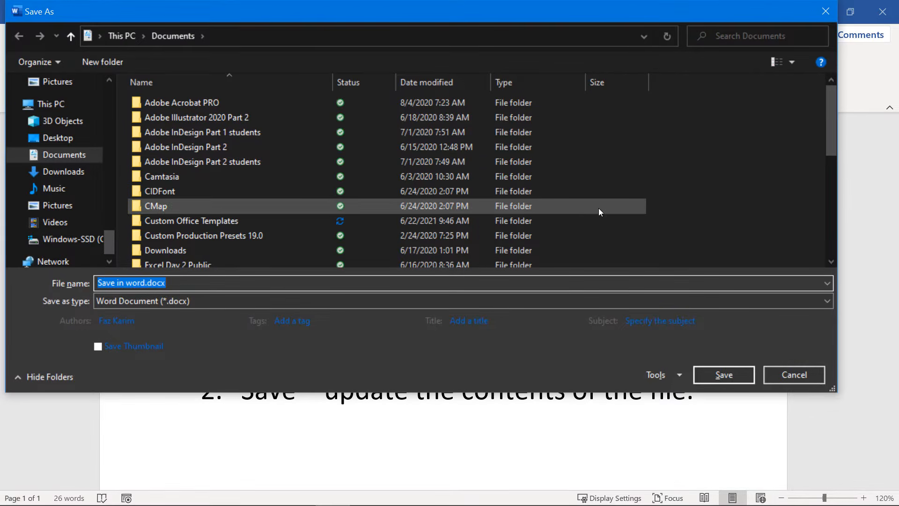
pyautogui.moveTo(184, 20); pyautogui.dragTo(125, 52)
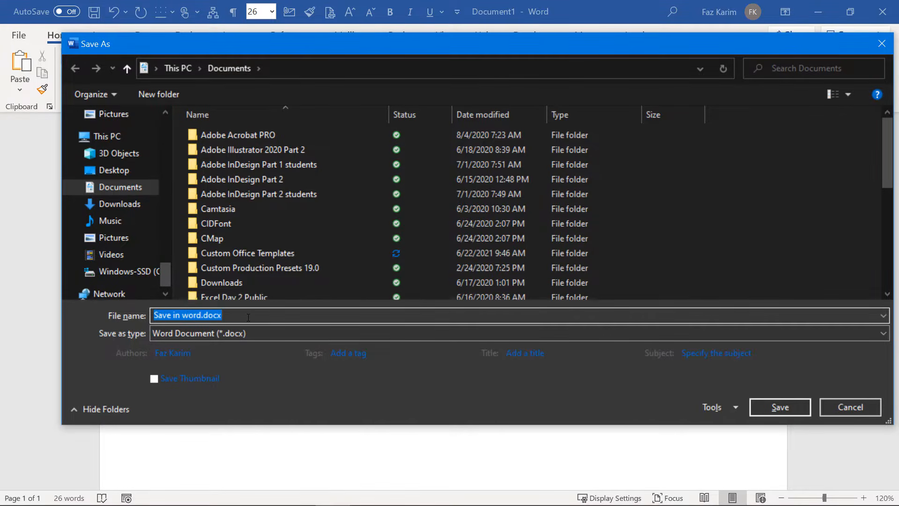
pyautogui.press('BackSpace')
pyautogui.write('Word')
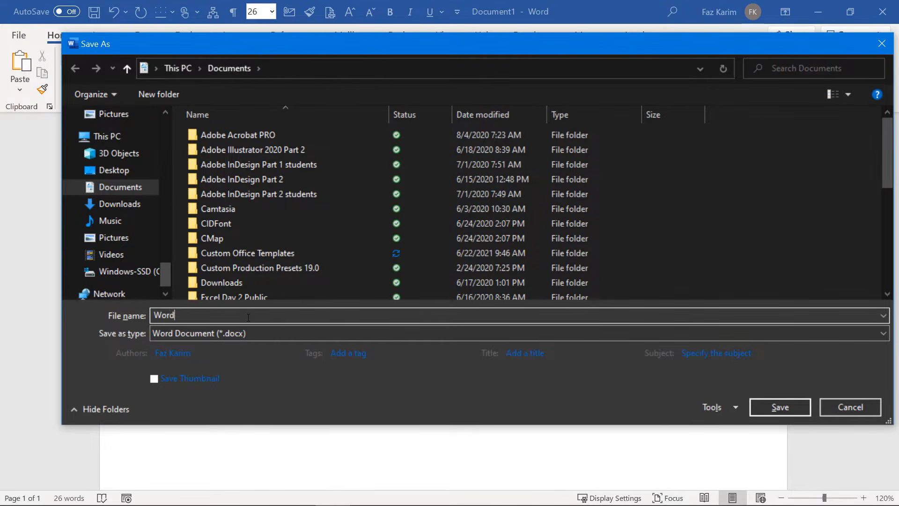
pyautogui.write(' Into')
pyautogui.press('BackSpace')
pyautogui.press('BackSpace')
pyautogui.write('tro')
pyautogui.moveTo(170, 271); pyautogui.dragTo(182, 141)
pyautogui.click(132, 215)
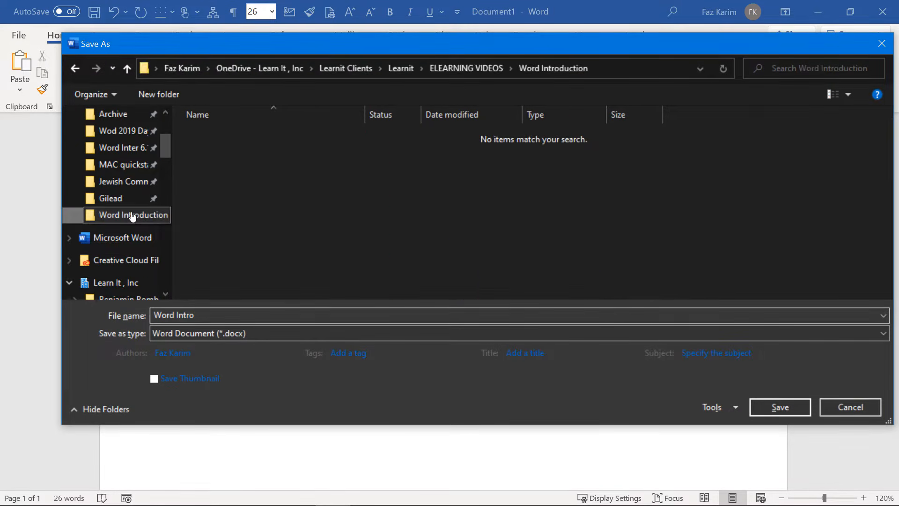
pyautogui.click(783, 409)
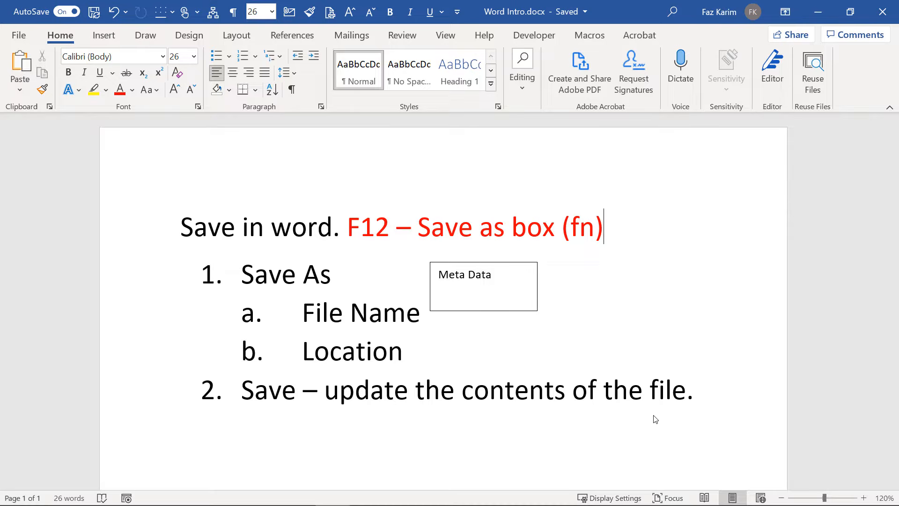
# Underline the red 'F12 – Save as box (fn)' heading note.
pyautogui.moveTo(611, 230); pyautogui.dragTo(346, 227)
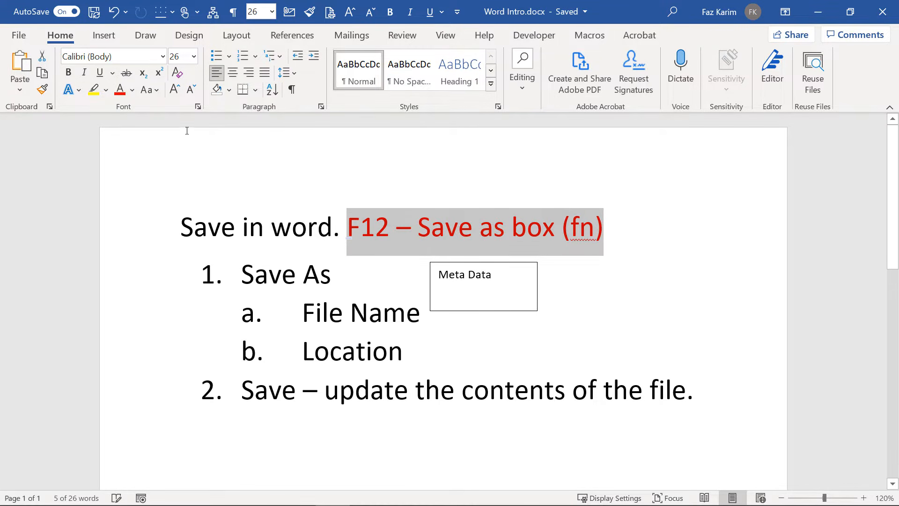
pyautogui.click(100, 74)
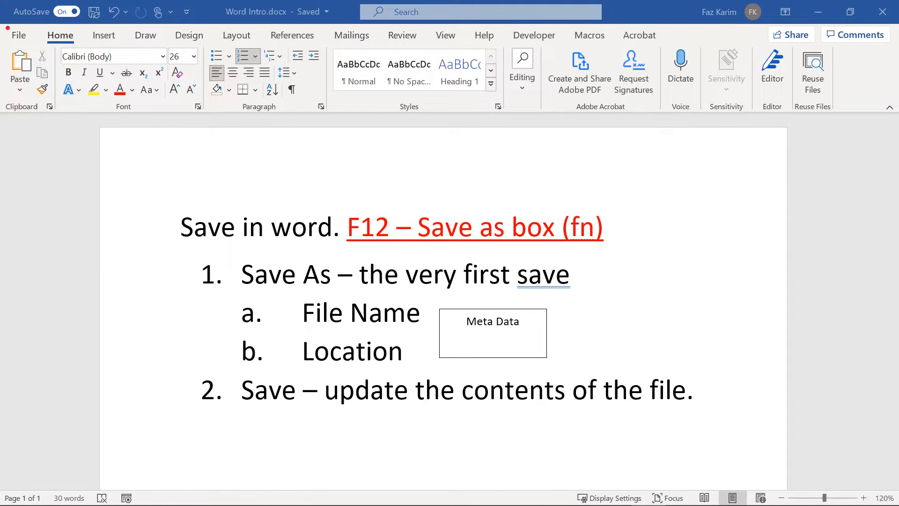
# Draw red pen outlines and arrows labelled 'ribbon', 'Tab' and 'command groups'.
pyautogui.moveTo(1, 0)
pyautogui.mouseDown()
pyautogui.moveTo(72, 50)
pyautogui.moveTo(412, 122)
pyautogui.moveTo(894, 113)
pyautogui.mouseUp()
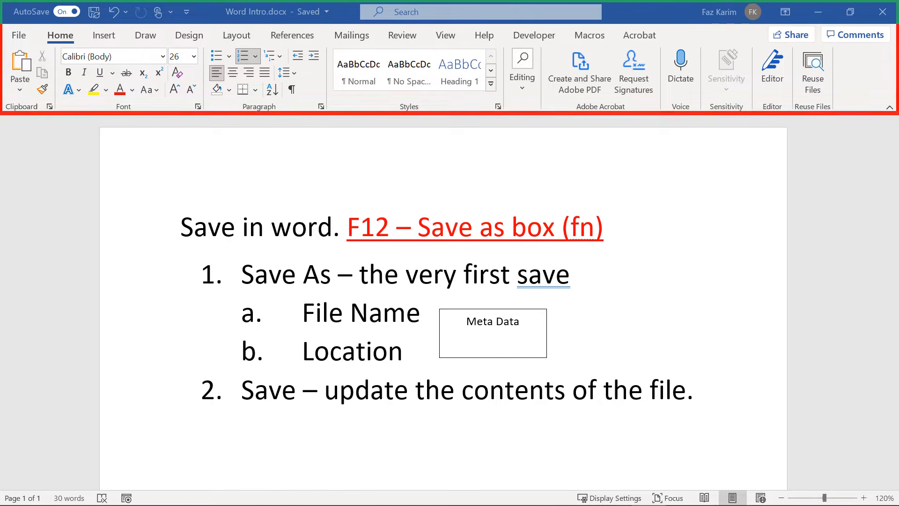
pyautogui.moveTo(749, 120)
pyautogui.mouseDown()
pyautogui.moveTo(749, 154)
pyautogui.moveTo(729, 207)
pyautogui.mouseUp()
pyautogui.write('r')
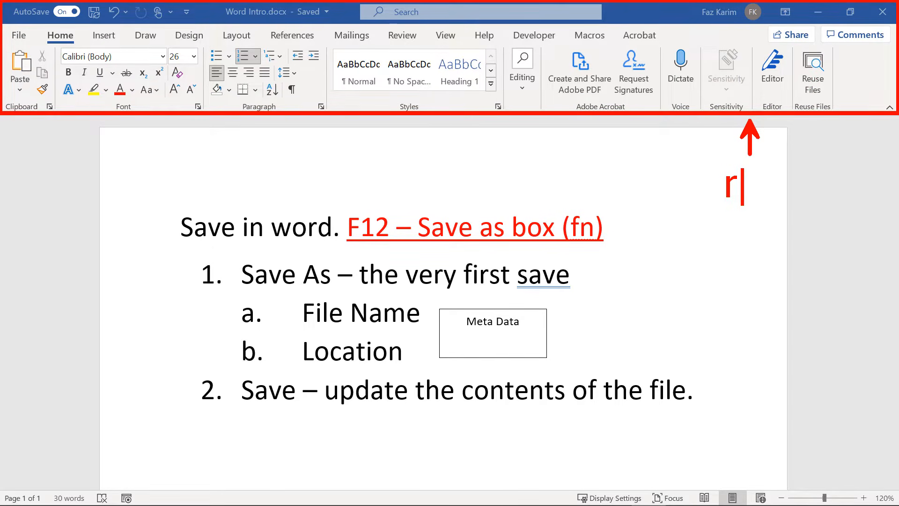
pyautogui.write('ibbon')
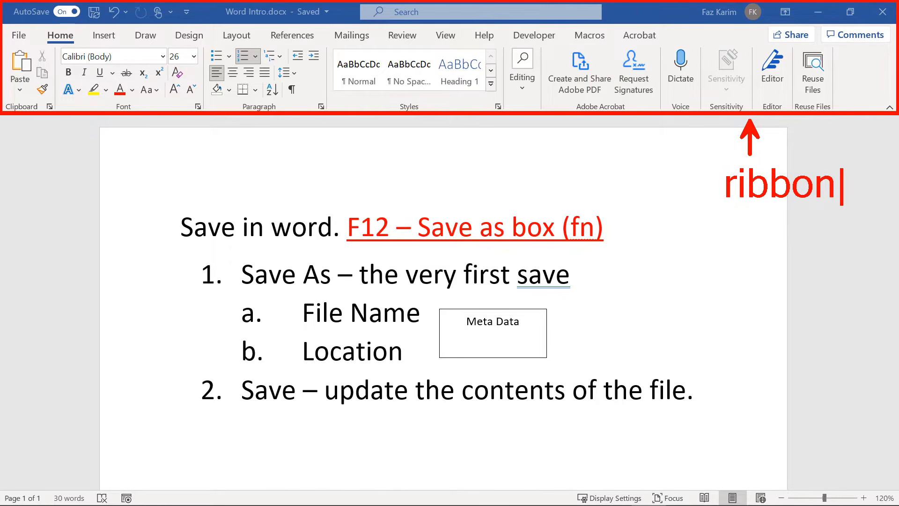
pyautogui.press('Escape')
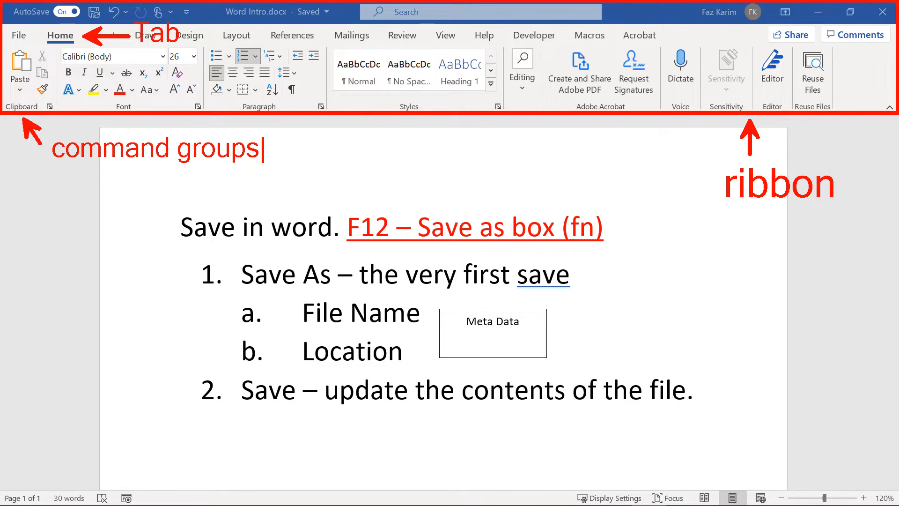
pyautogui.press('Escape')
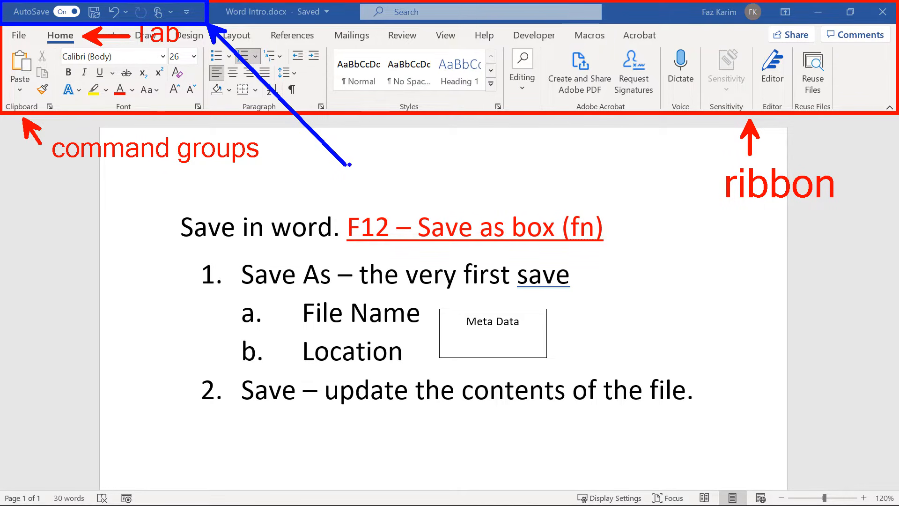
# Add a blue 'Quick Access toolbar' pen label with marks, then erase all annotations.
pyautogui.write('t')
pyautogui.write('Qu')
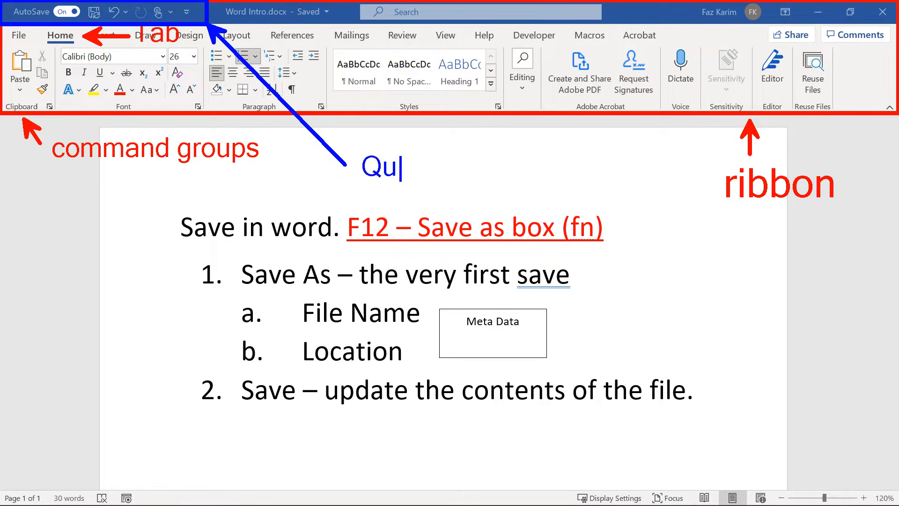
pyautogui.write('ick Acc')
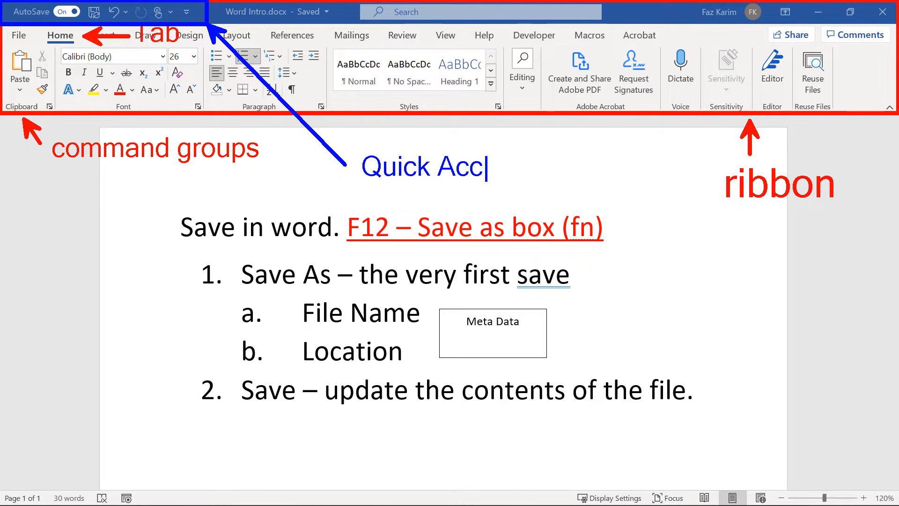
pyautogui.write('ess toolba')
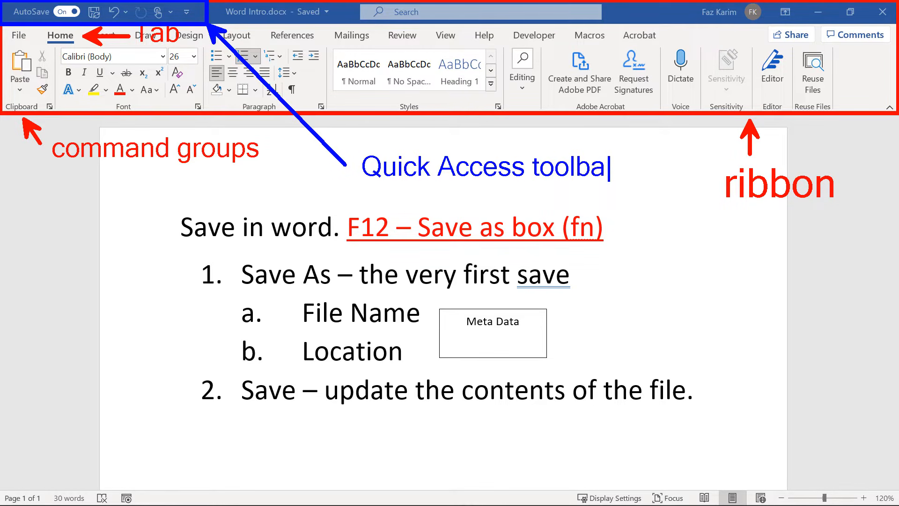
pyautogui.write('r')
pyautogui.press('Escape')
pyautogui.moveTo(166, 99)
pyautogui.mouseDown()
pyautogui.moveTo(198, 99)
pyautogui.moveTo(218, 76)
pyautogui.moveTo(224, 43)
pyautogui.moveTo(210, 21)
pyautogui.mouseUp()
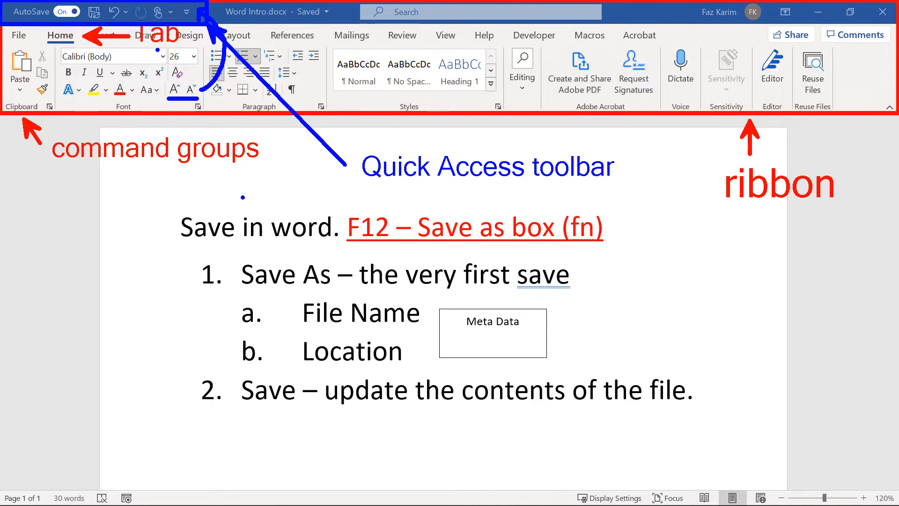
pyautogui.moveTo(119, 49); pyautogui.dragTo(136, 49)
pyautogui.press('Escape')
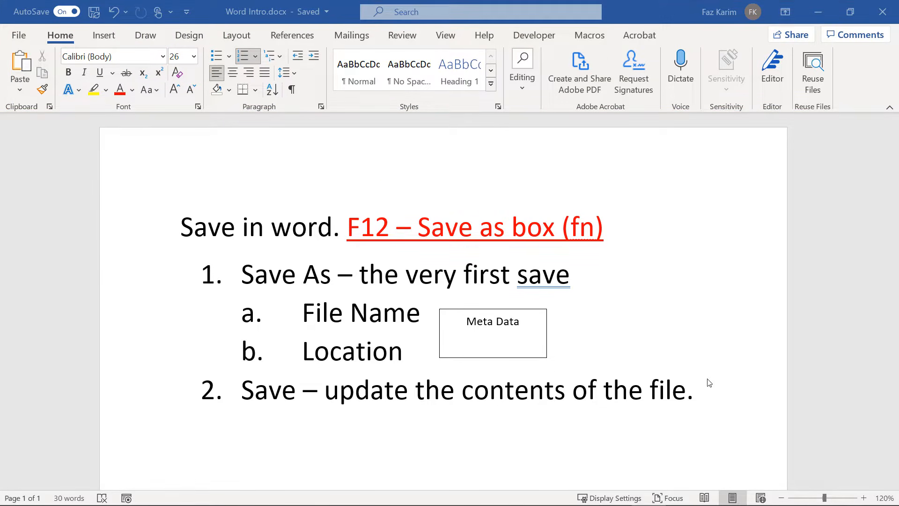
# After 'file.', add the line 'The Ribbon interface' and a '*' bullet 'Quick access toolbar with commands'.
pyautogui.click(717, 390)
pyautogui.press('Return')
pyautogui.press('Return')
pyautogui.press('Return')
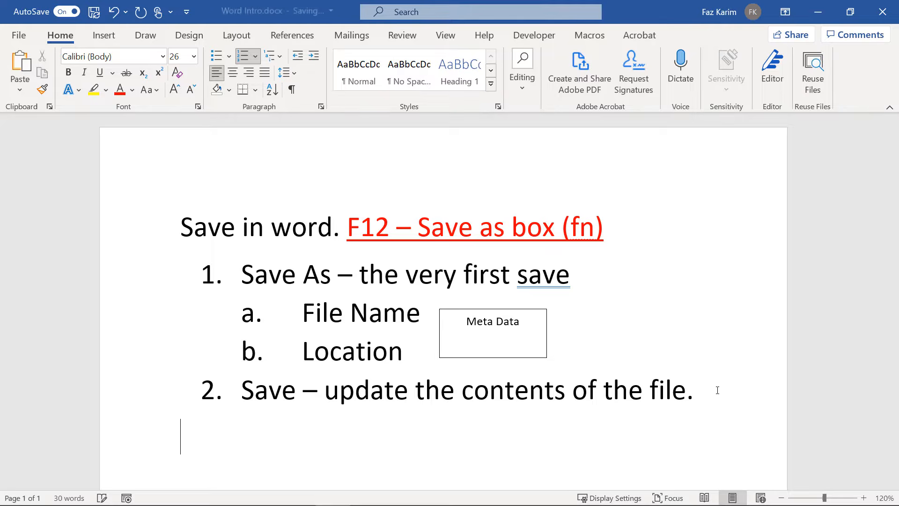
pyautogui.write('THe Ribbon ')
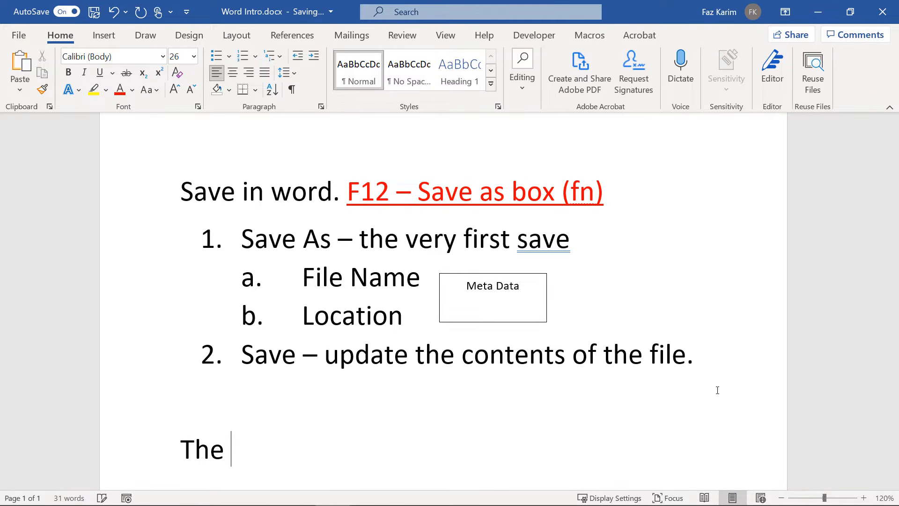
pyautogui.write('interface')
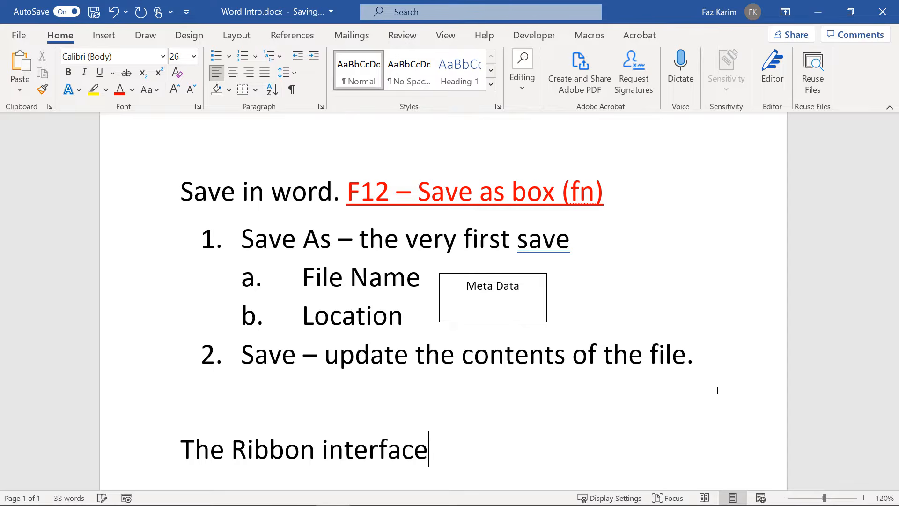
pyautogui.press('Return')
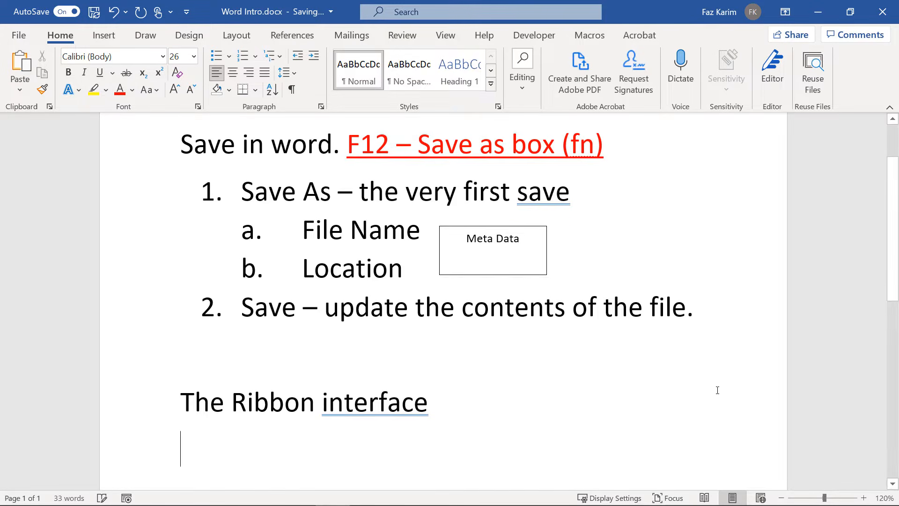
pyautogui.write('*')
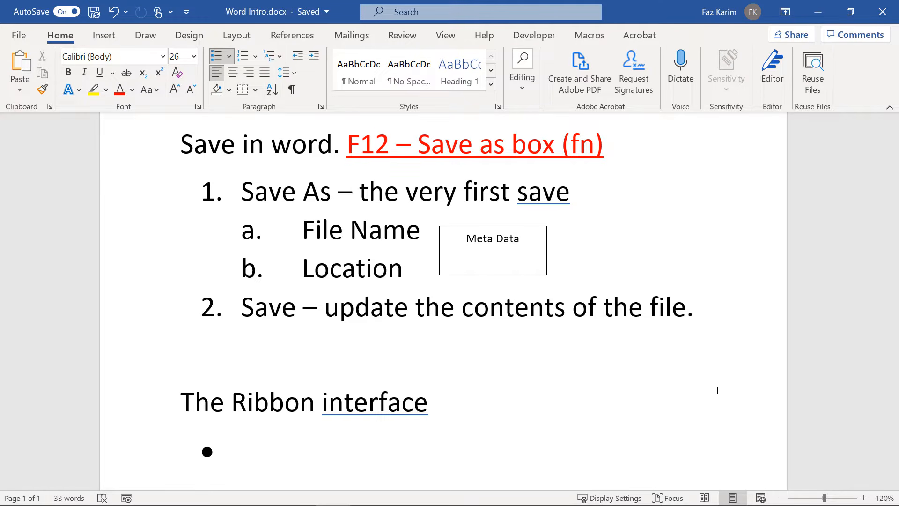
pyautogui.write('Quick acce')
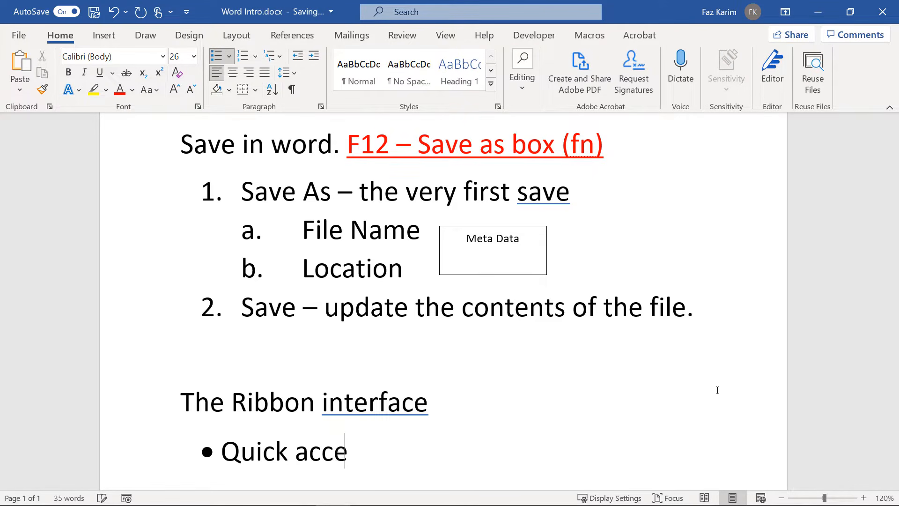
pyautogui.write('ss toolbar')
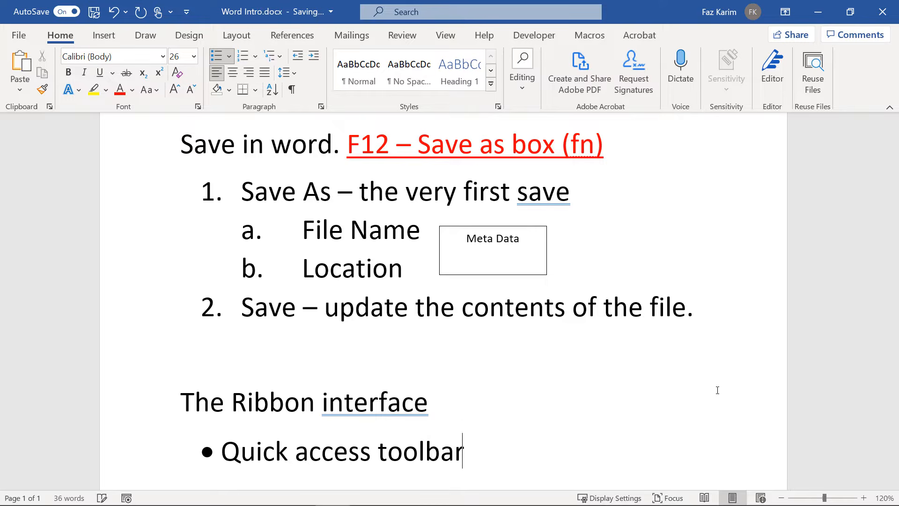
pyautogui.write(' with com')
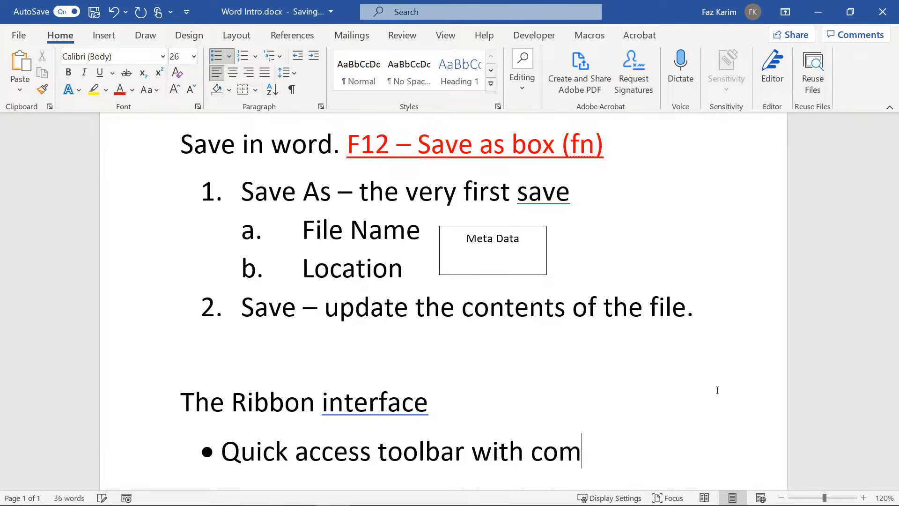
pyautogui.write('mands')
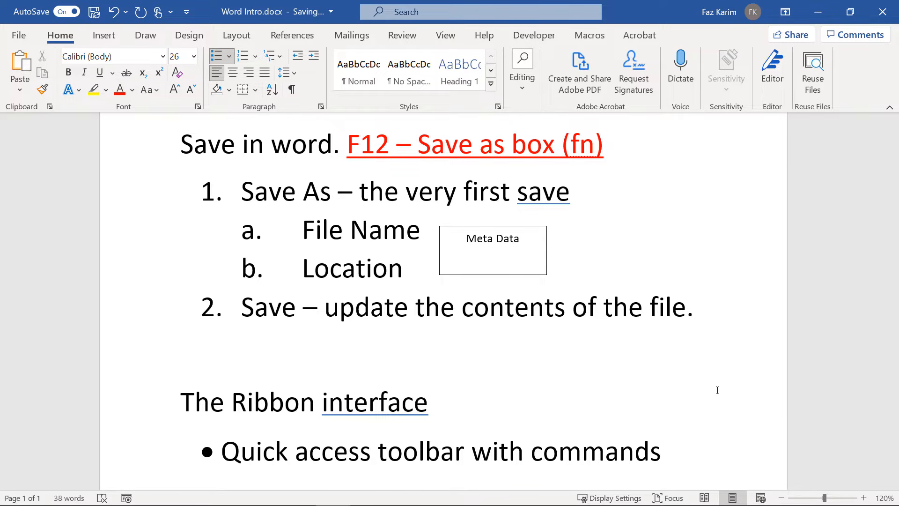
# Correct 'interface' to 'interfaces' and add Grow Font to the Quick Access Toolbar.
pyautogui.rightClick(426, 403)
pyautogui.click(525, 224)
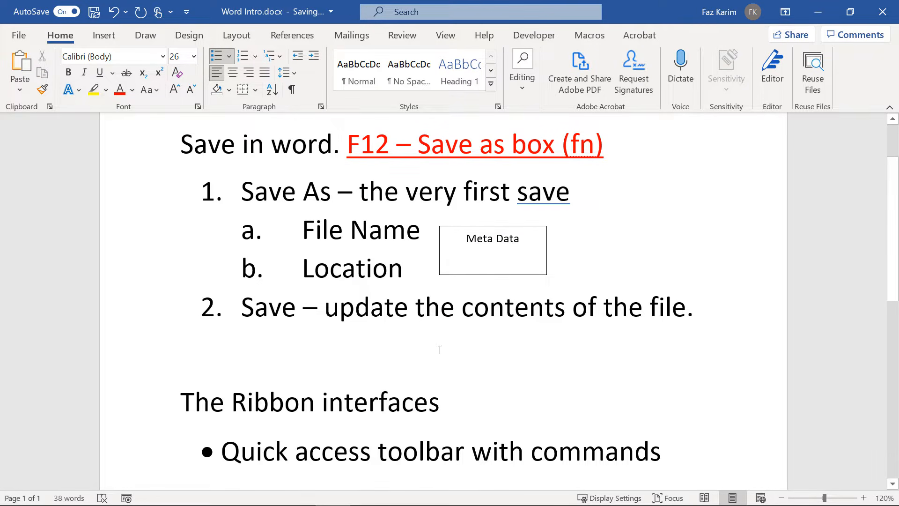
pyautogui.rightClick(175, 95)
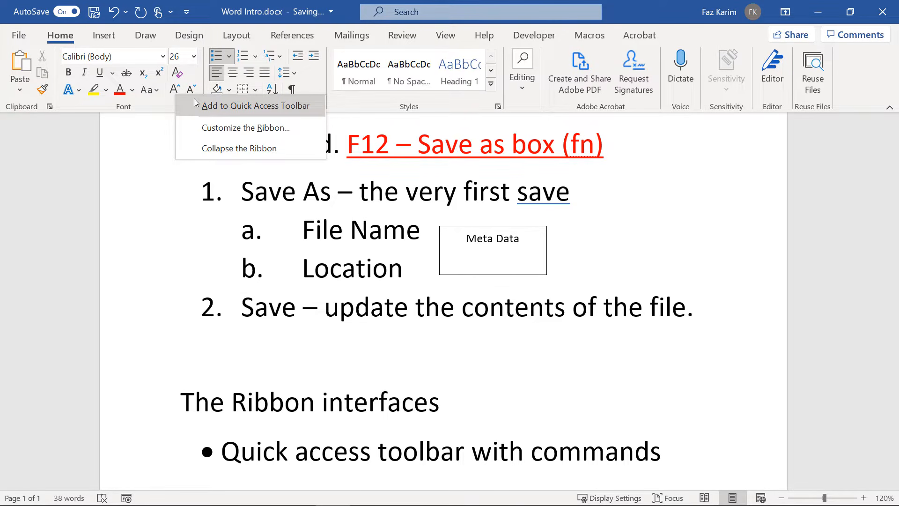
pyautogui.click(196, 104)
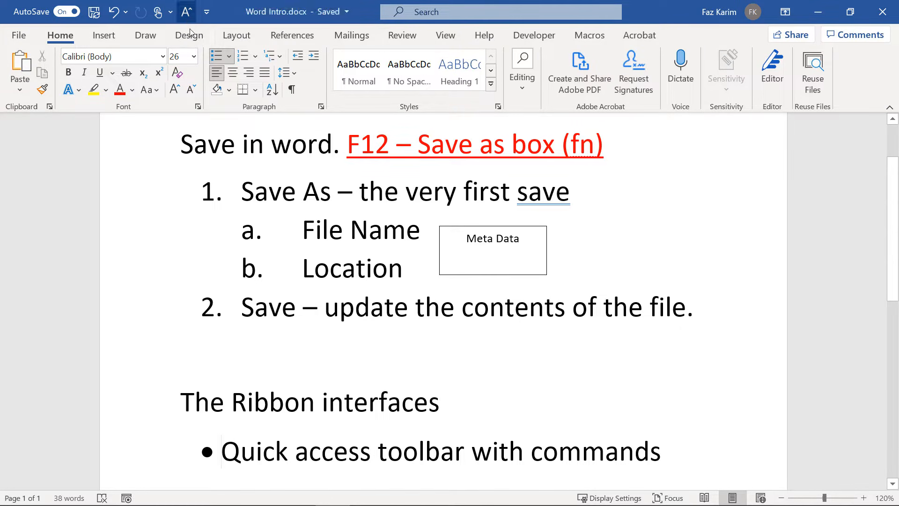
# Add Shrink Font to the Quick Access Toolbar, and add then remove Strikethrough.
pyautogui.rightClick(192, 91)
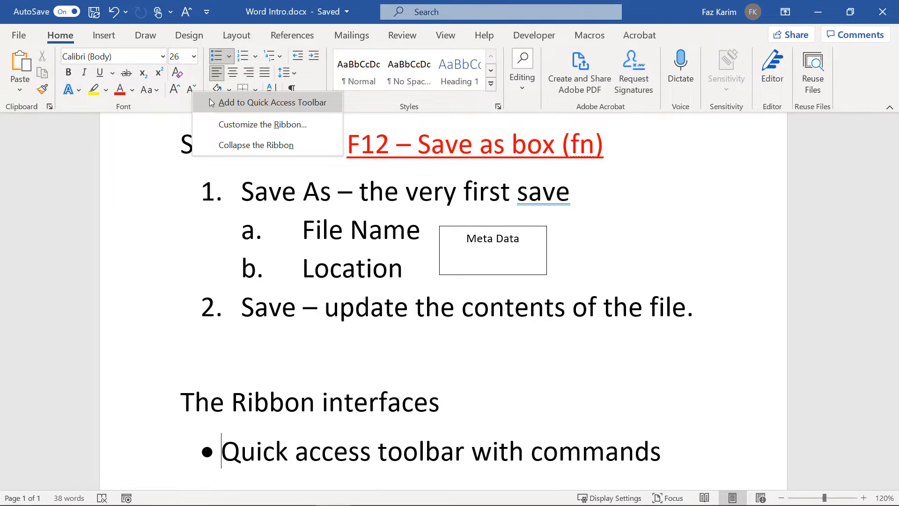
pyautogui.click(210, 102)
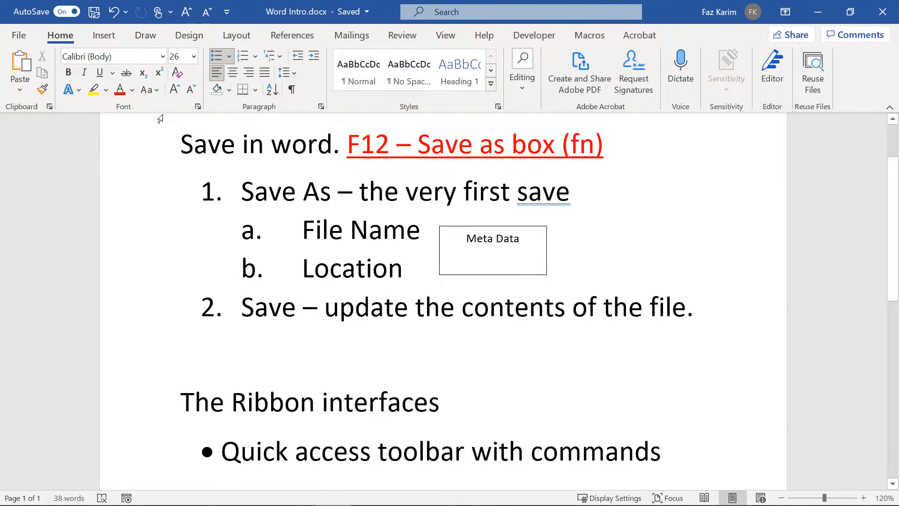
pyautogui.rightClick(125, 76)
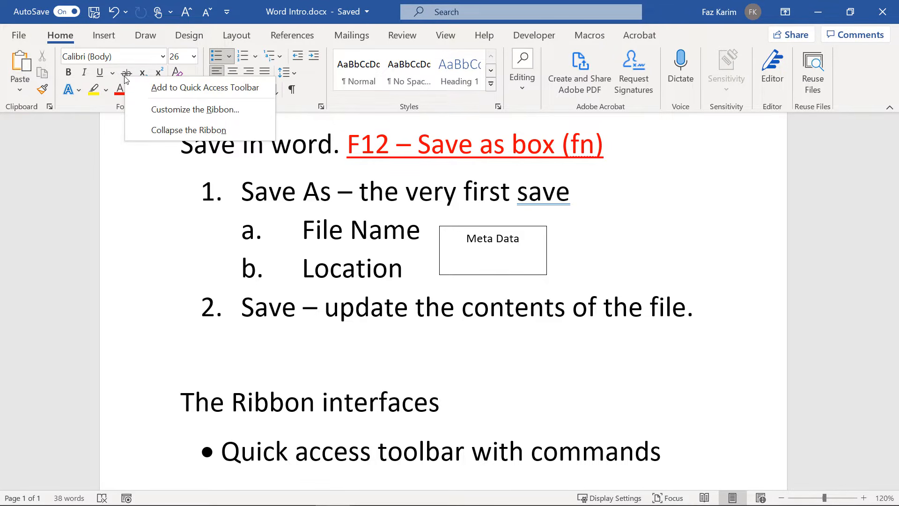
pyautogui.click(132, 87)
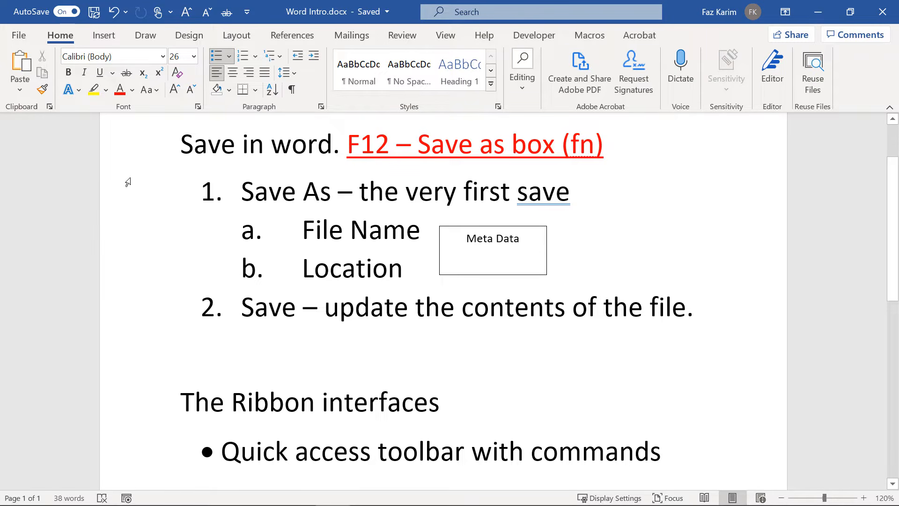
pyautogui.rightClick(219, 17)
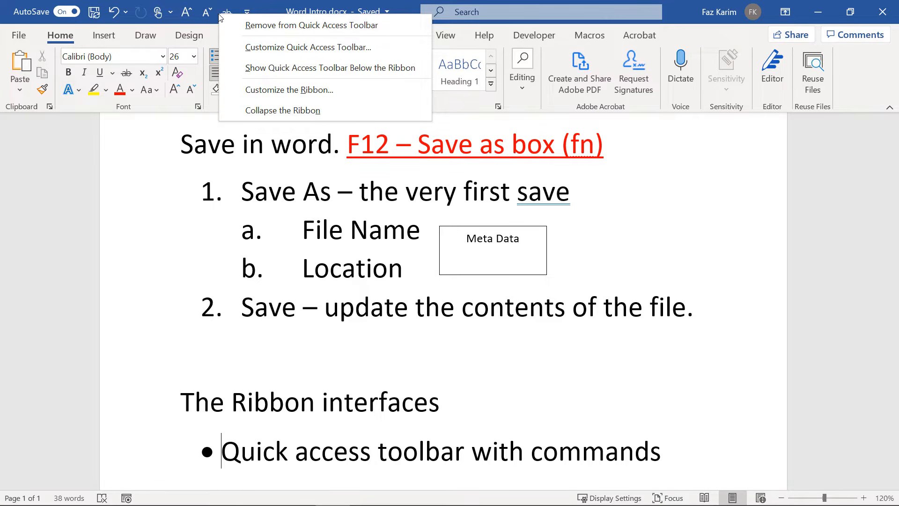
pyautogui.click(240, 26)
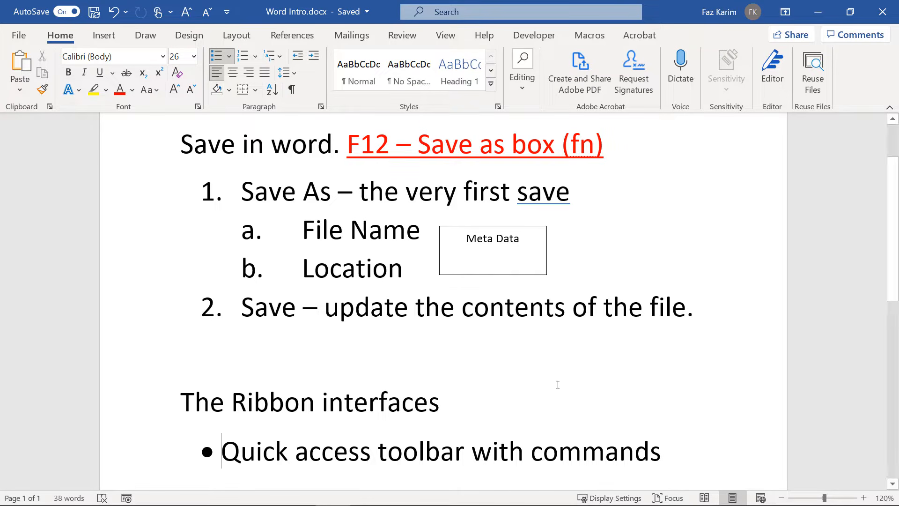
# Open the Customize Quick Access Toolbar dropdown list.
pyautogui.click(232, 16)
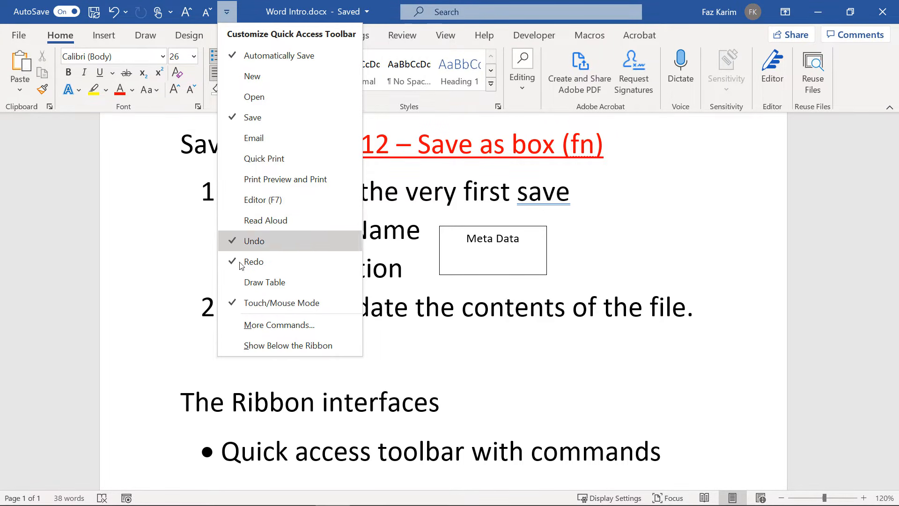
# Move the Quick Access Toolbar below the ribbon, mark it briefly, then move it back above.
pyautogui.click(242, 345)
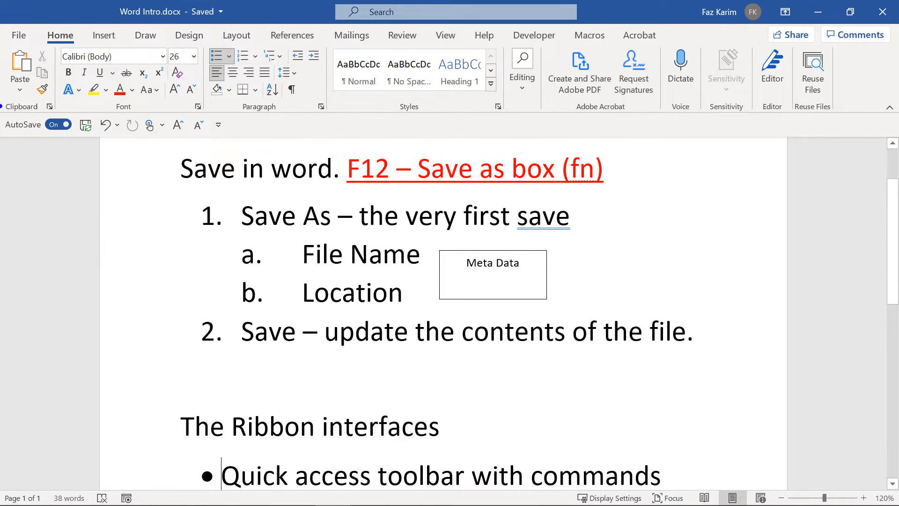
pyautogui.moveTo(0, 105)
pyautogui.mouseDown()
pyautogui.moveTo(34, 130)
pyautogui.moveTo(74, 137)
pyautogui.moveTo(178, 136)
pyautogui.moveTo(242, 114)
pyautogui.moveTo(135, 88)
pyautogui.moveTo(36, 113)
pyautogui.mouseUp()
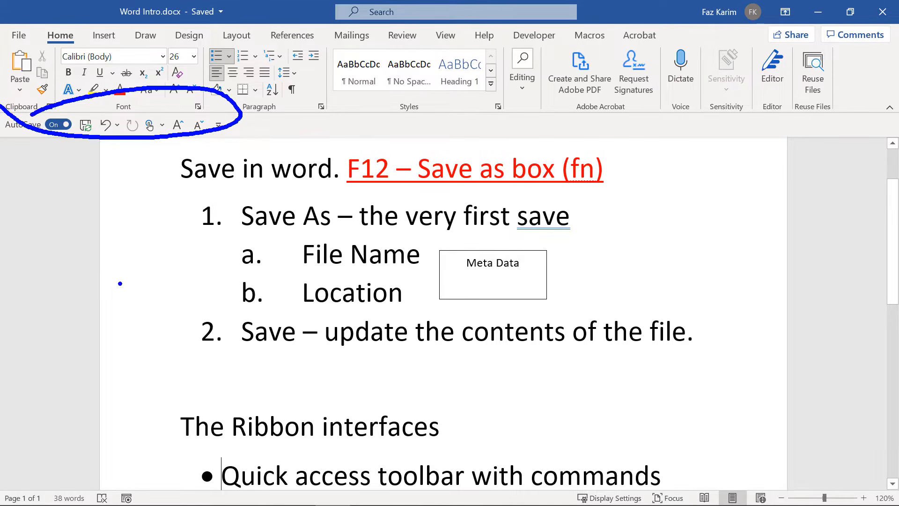
pyautogui.press('Escape')
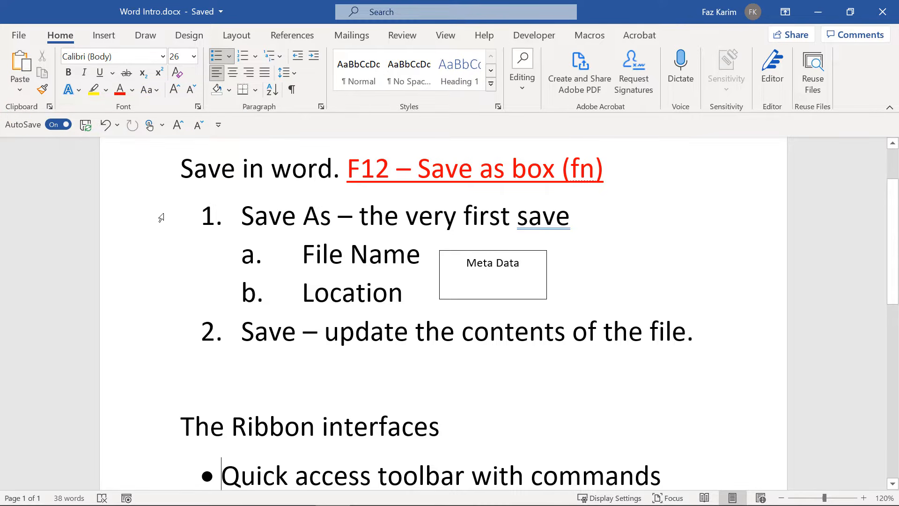
pyautogui.click(218, 124)
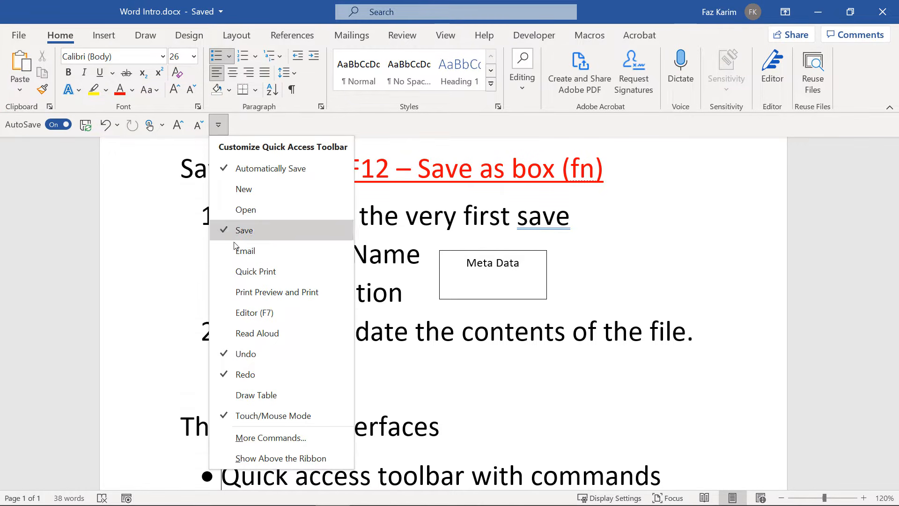
pyautogui.click(253, 455)
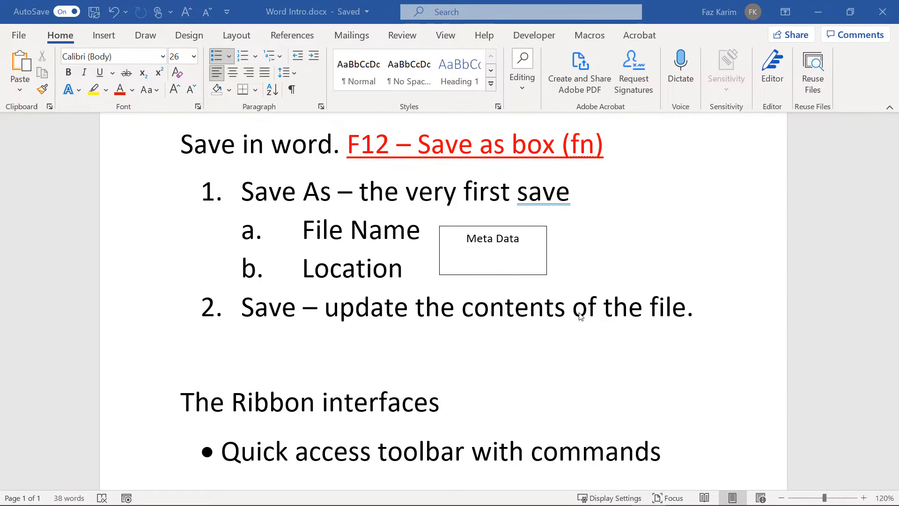
pyautogui.scroll(3, 580, 317)
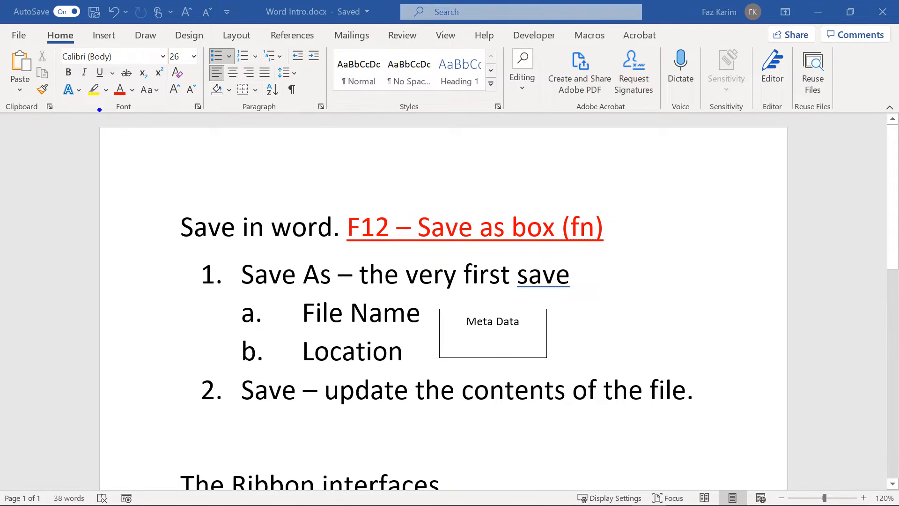
pyautogui.moveTo(88, 106)
pyautogui.mouseDown()
pyautogui.moveTo(217, 121)
pyautogui.moveTo(807, 123)
pyautogui.moveTo(827, 161)
pyautogui.mouseUp()
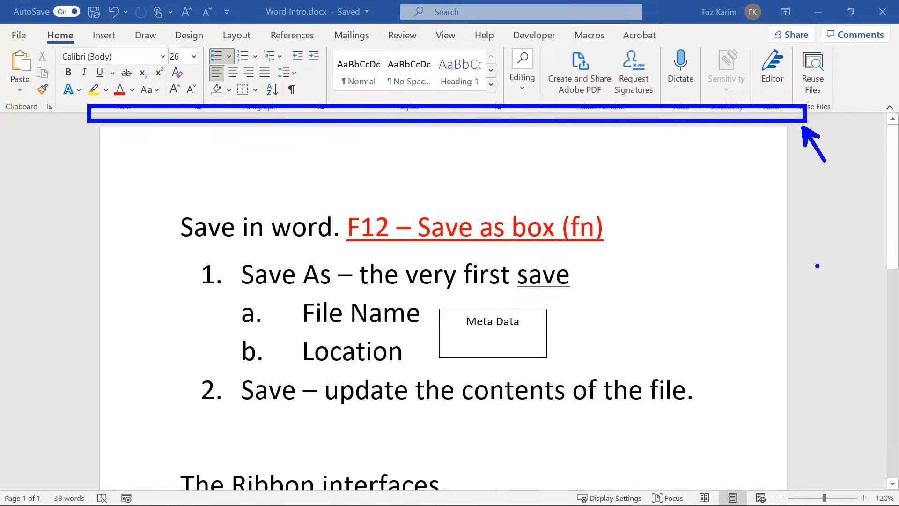
pyautogui.moveTo(1, 117); pyautogui.dragTo(21, 489)
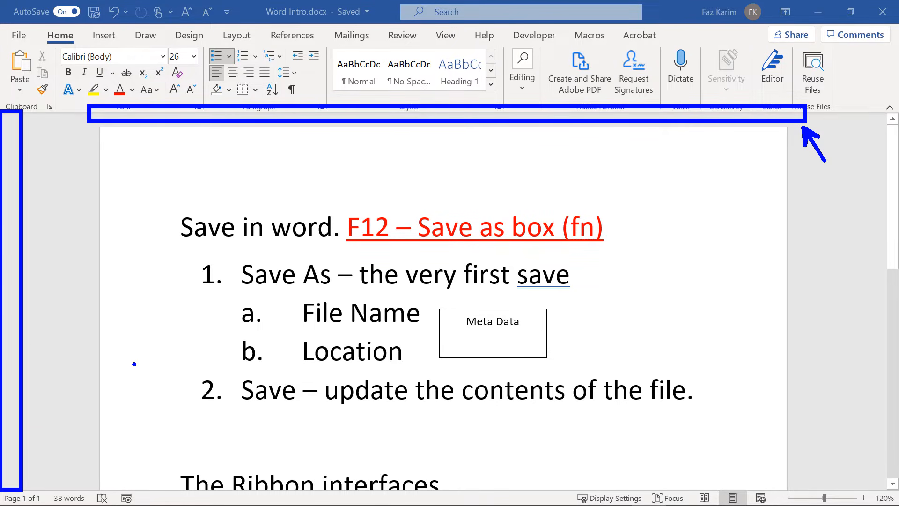
pyautogui.press('t')
pyautogui.scroll(5, 270, 164)
pyautogui.write('Tu')
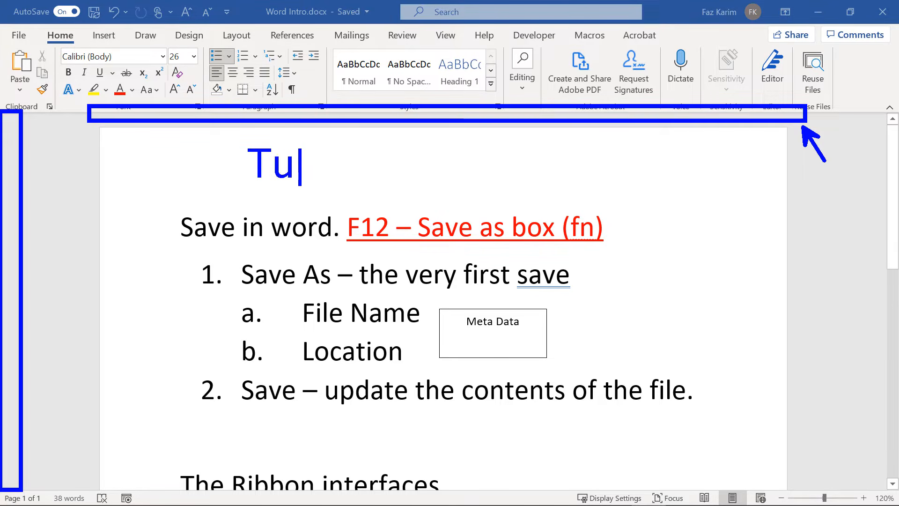
pyautogui.write('rn on the u')
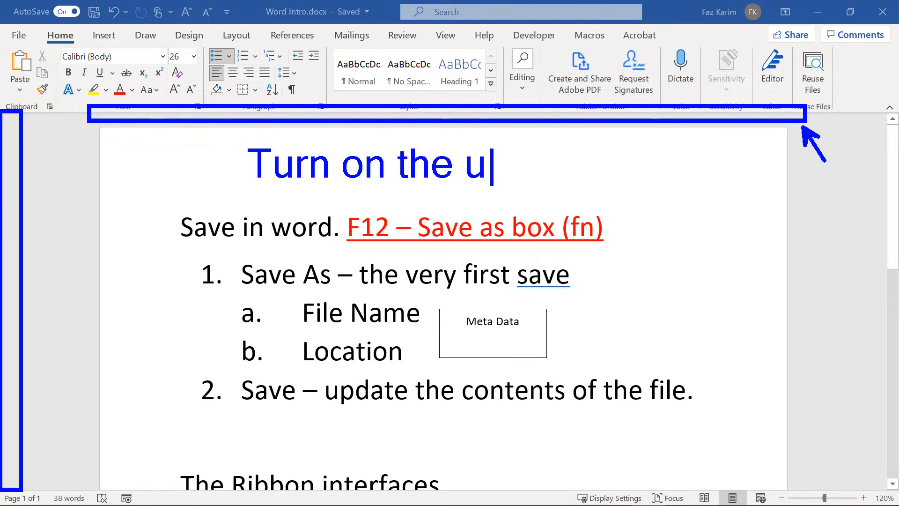
pyautogui.press('BackSpace')
pyautogui.write('Ru')
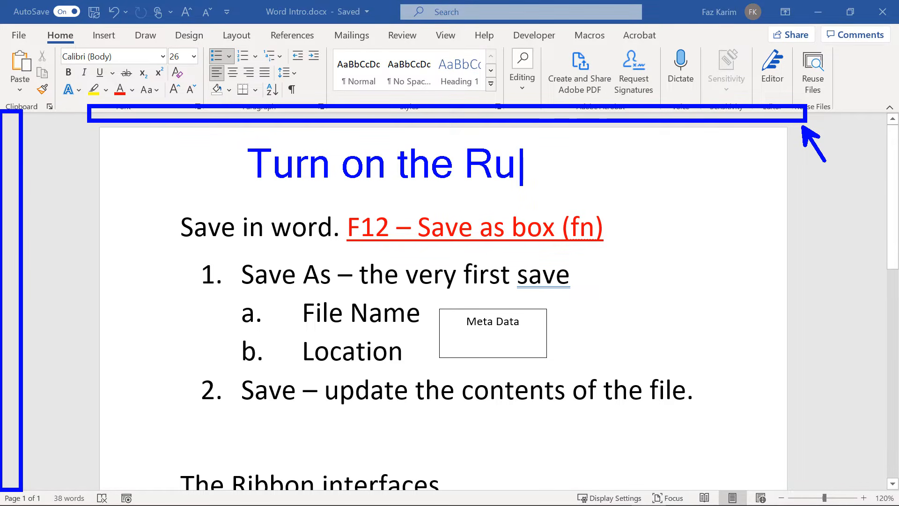
pyautogui.write('ler from the view')
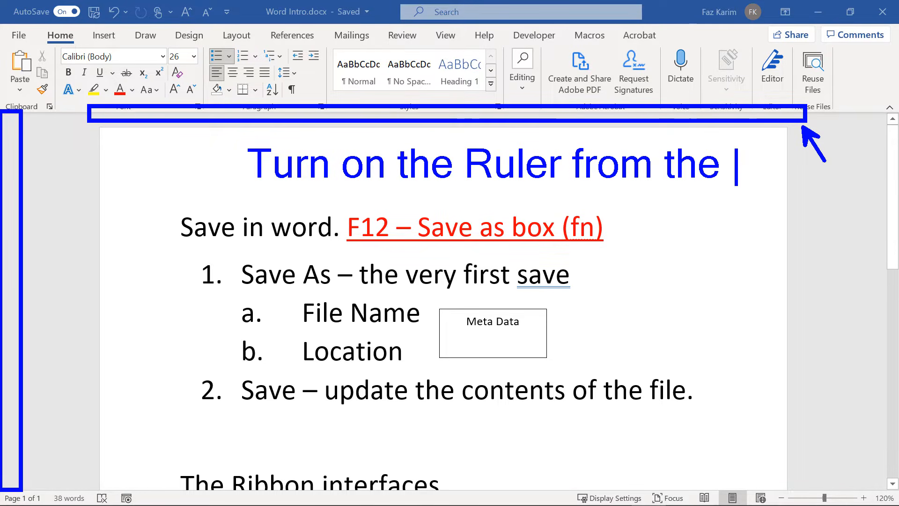
pyautogui.press('Return')
pyautogui.write('Tabl')
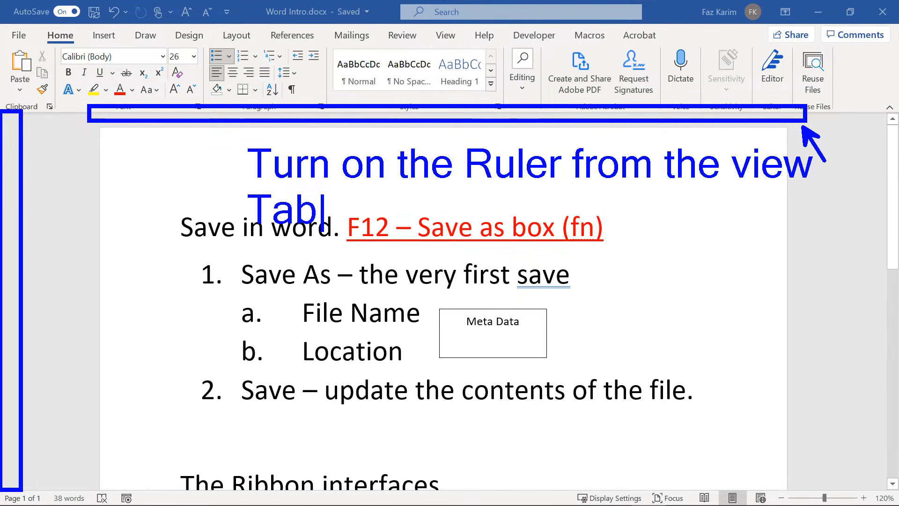
pyautogui.press('BackSpace')
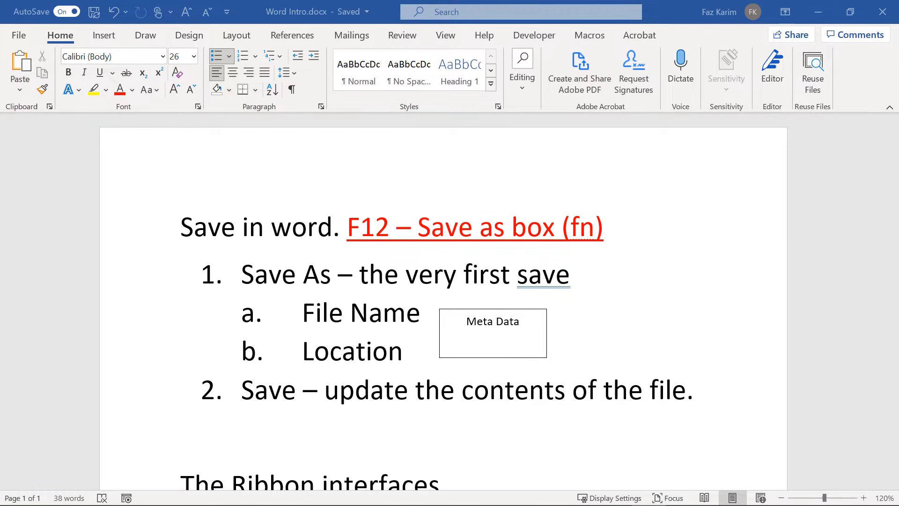
# Tick Ruler in the View tab's Show group to display the page rulers.
pyautogui.click(445, 36)
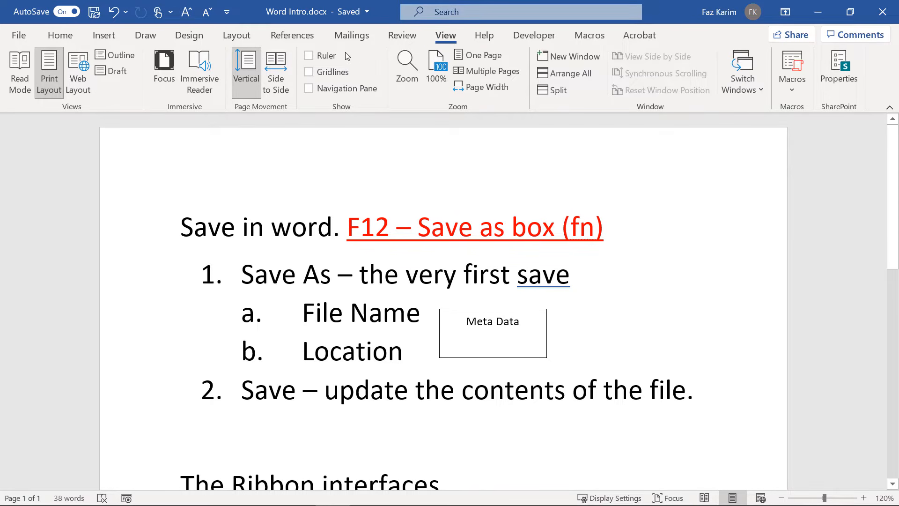
pyautogui.click(309, 56)
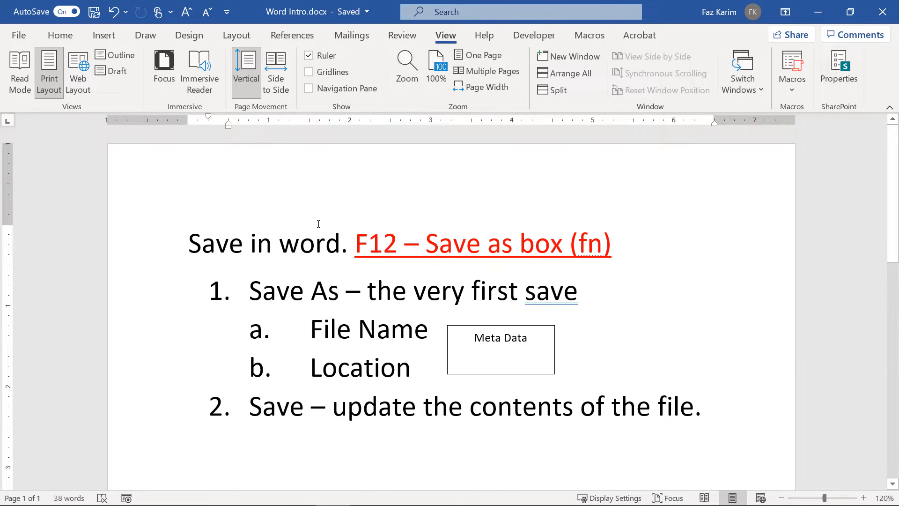
pyautogui.click(318, 224)
pyautogui.moveTo(295, 42); pyautogui.dragTo(342, 69)
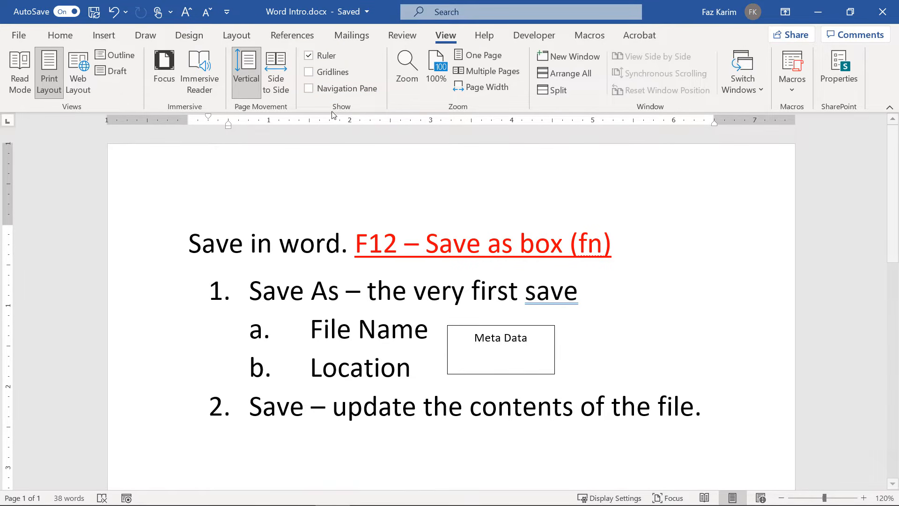
# Open the Navigation Pane, narrow it, and switch it to page thumbnails.
pyautogui.click(309, 89)
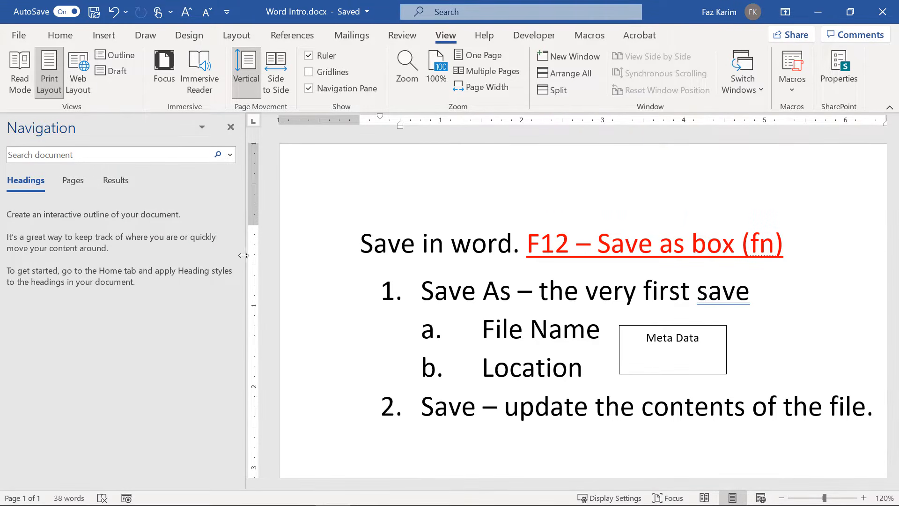
pyautogui.moveTo(245, 255); pyautogui.dragTo(145, 260)
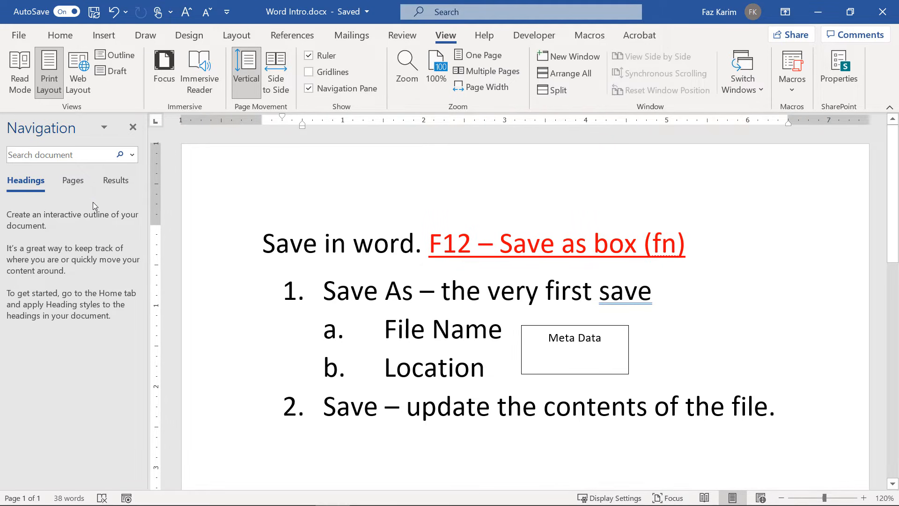
pyautogui.click(75, 180)
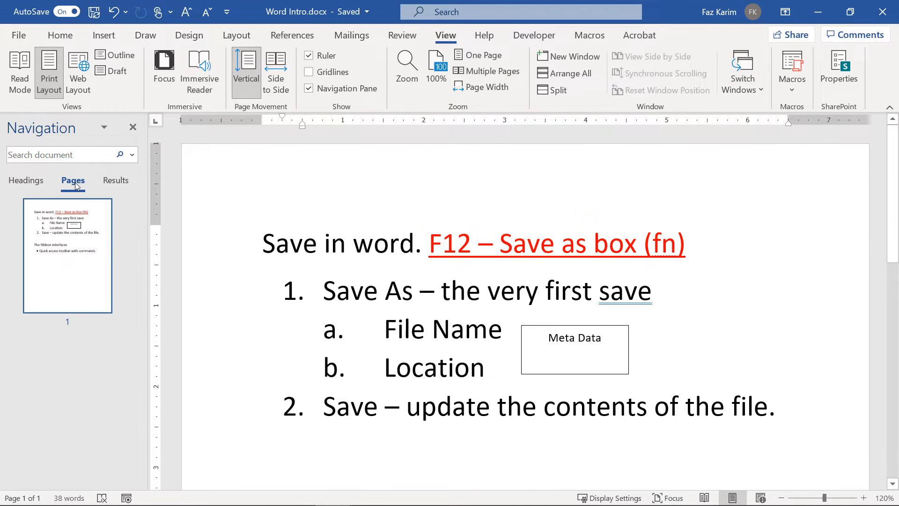
# Search the document for 'file' and look through the extra search options.
pyautogui.click(82, 160)
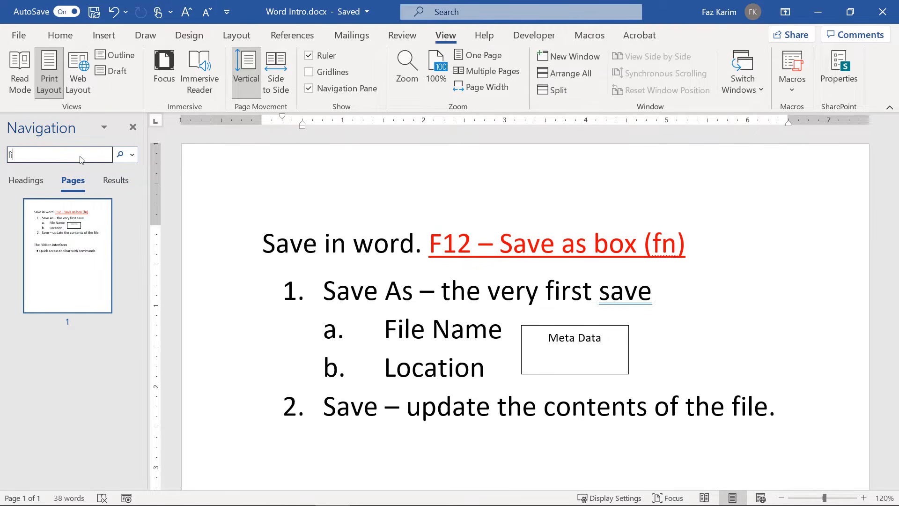
pyautogui.press('Return')
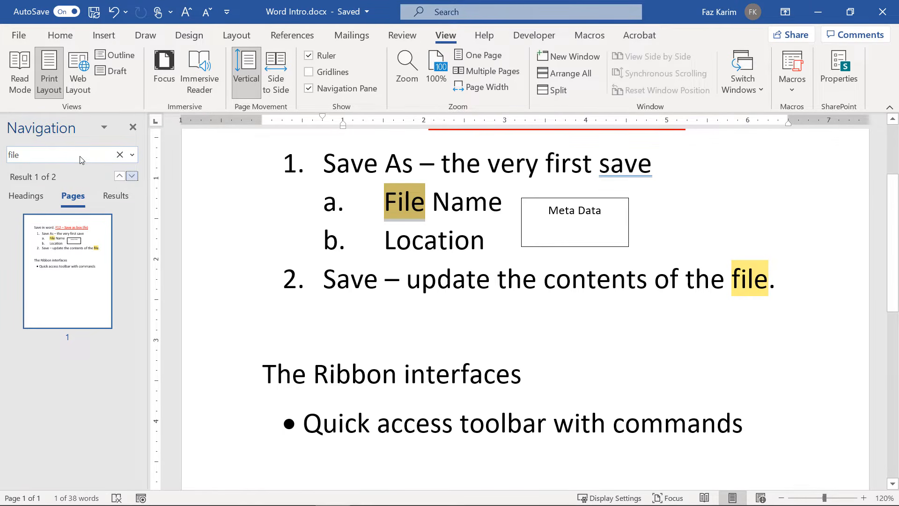
pyautogui.click(132, 155)
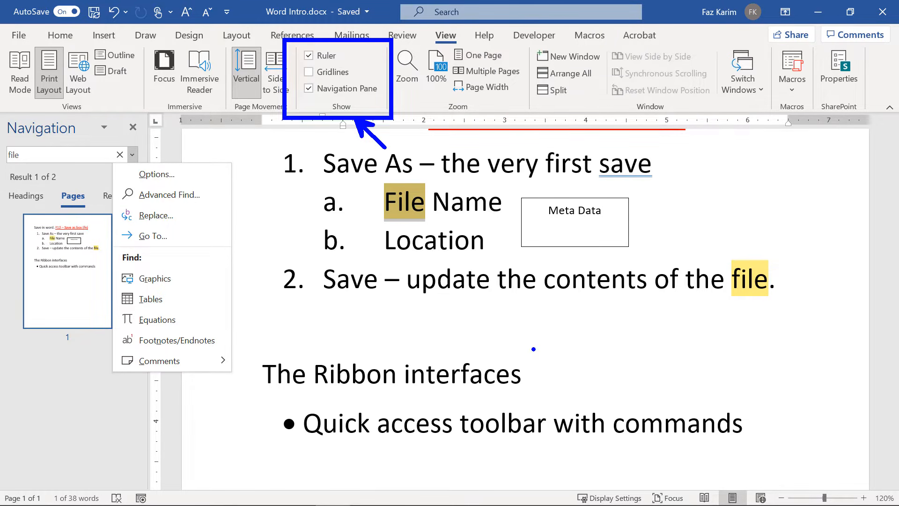
pyautogui.press('Escape')
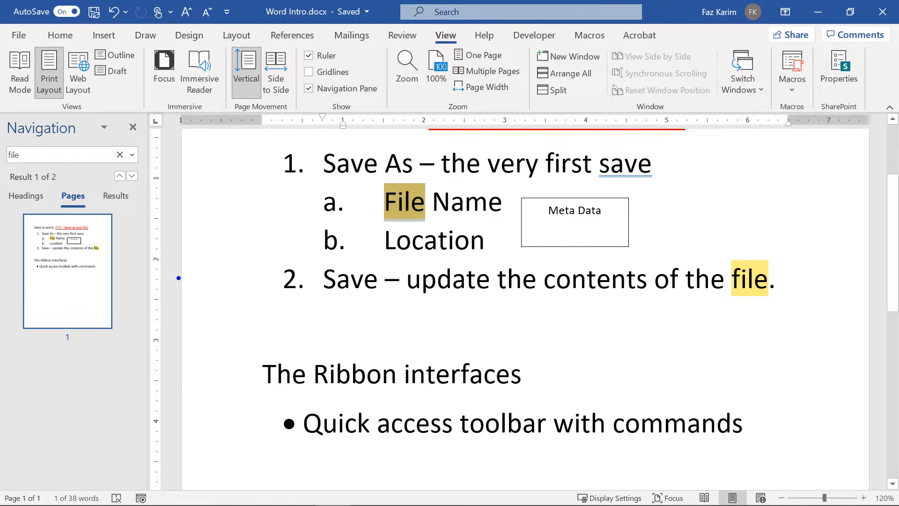
pyautogui.moveTo(110, 266); pyautogui.dragTo(180, 309)
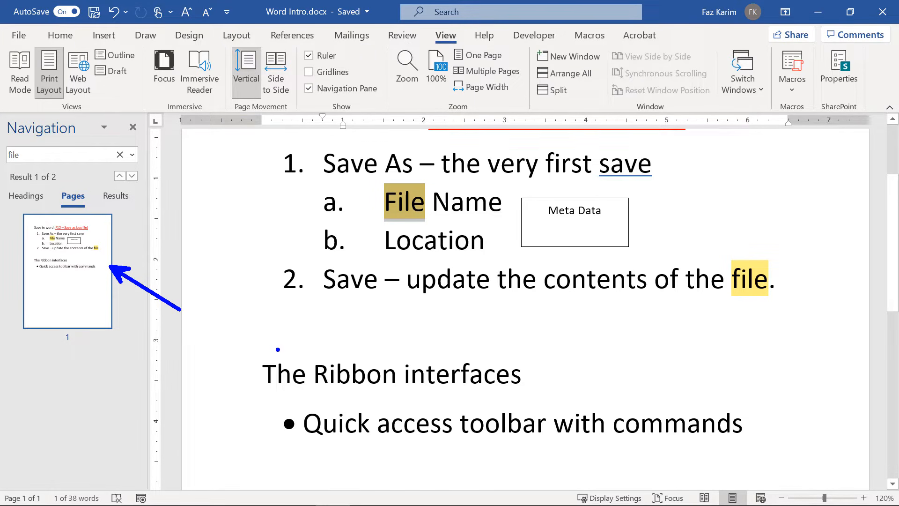
pyautogui.press('Escape')
pyautogui.click(27, 35)
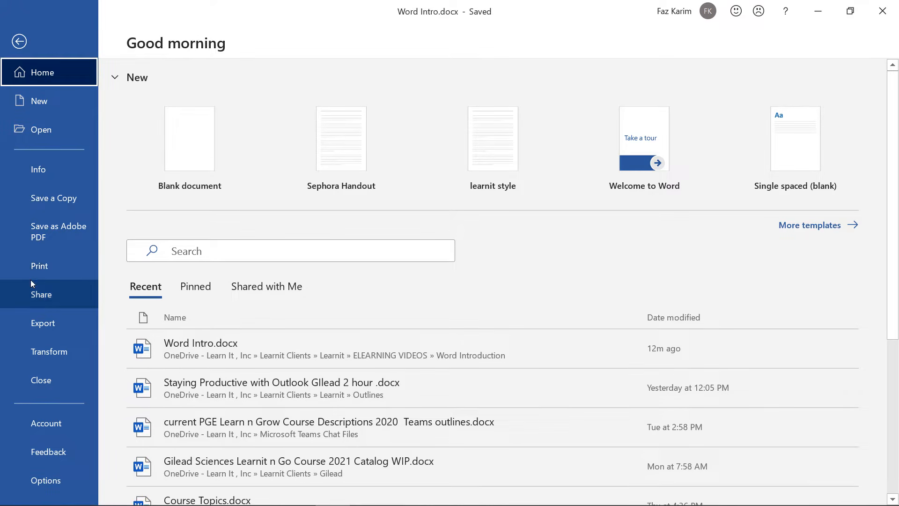
pyautogui.click(33, 278)
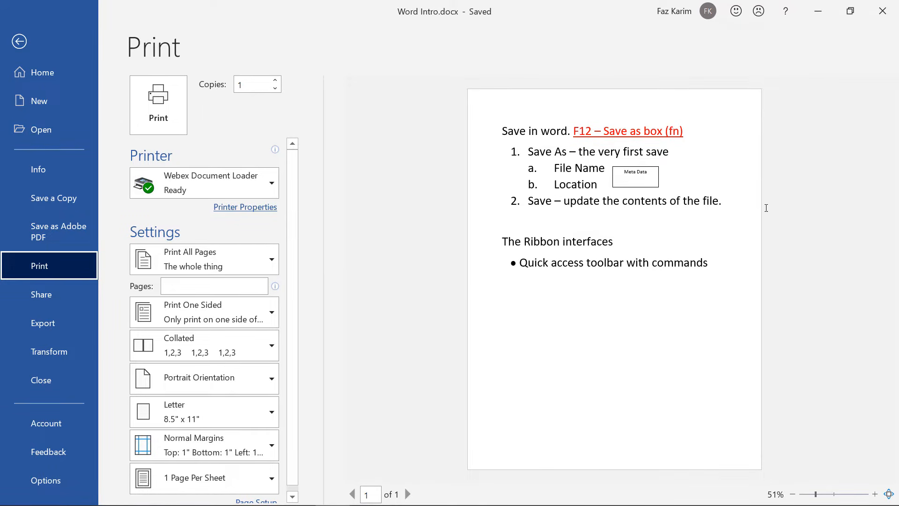
pyautogui.click(20, 47)
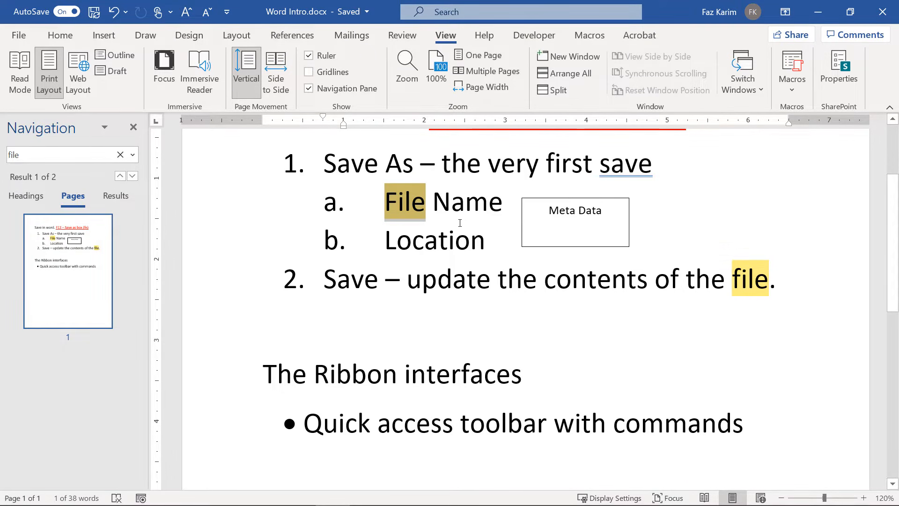
# Below the toolbar bullet, type 'View > customize word' and a numbered list: 1. Ruler, 2. Navigation Pane.
pyautogui.click(766, 425)
pyautogui.press('Return')
pyautogui.press('Return')
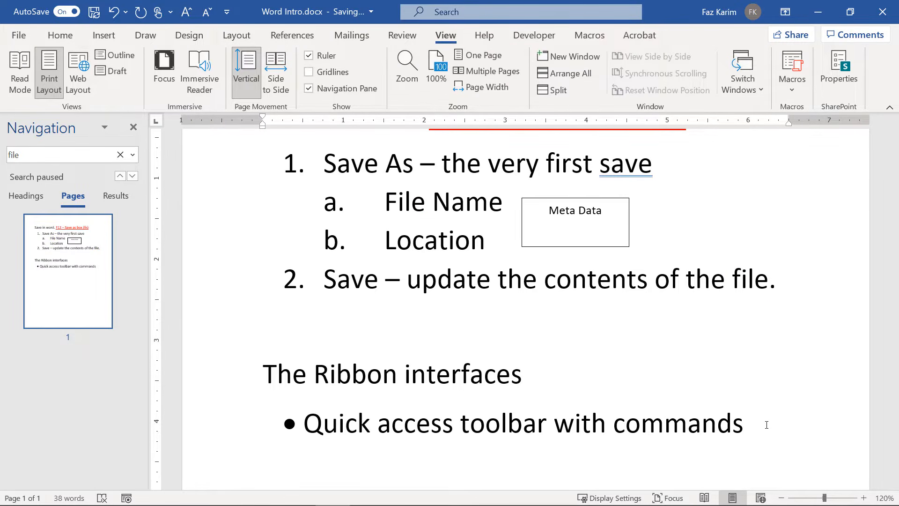
pyautogui.scroll(-2, 766, 424)
pyautogui.write('V')
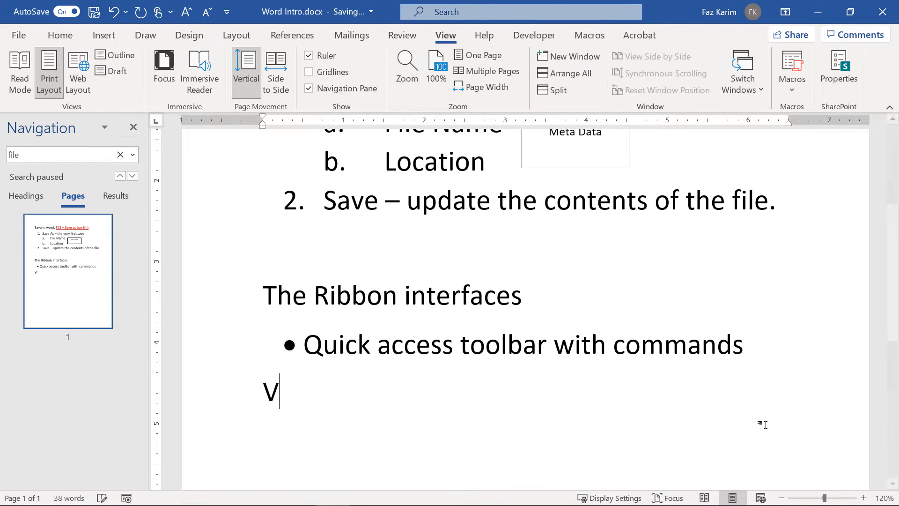
pyautogui.write('iew > c')
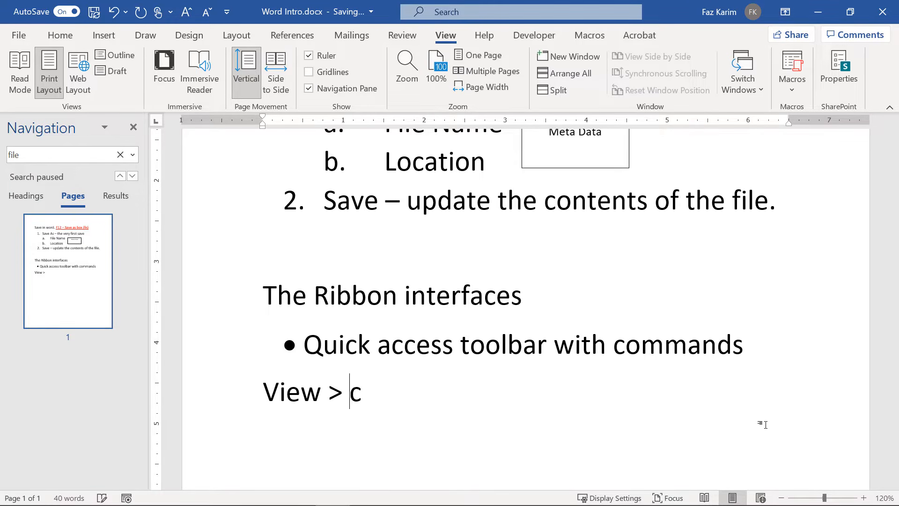
pyautogui.write('ustomize word')
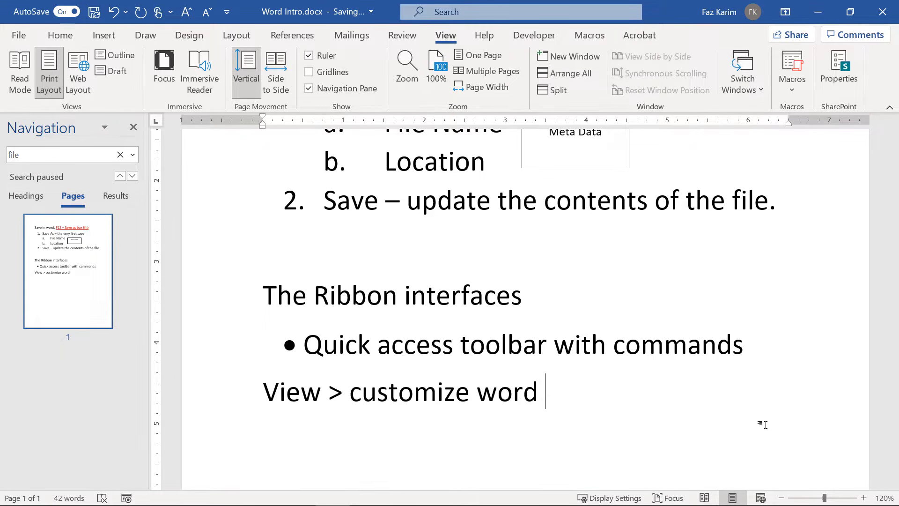
pyautogui.press('Return')
pyautogui.write('1. Ru')
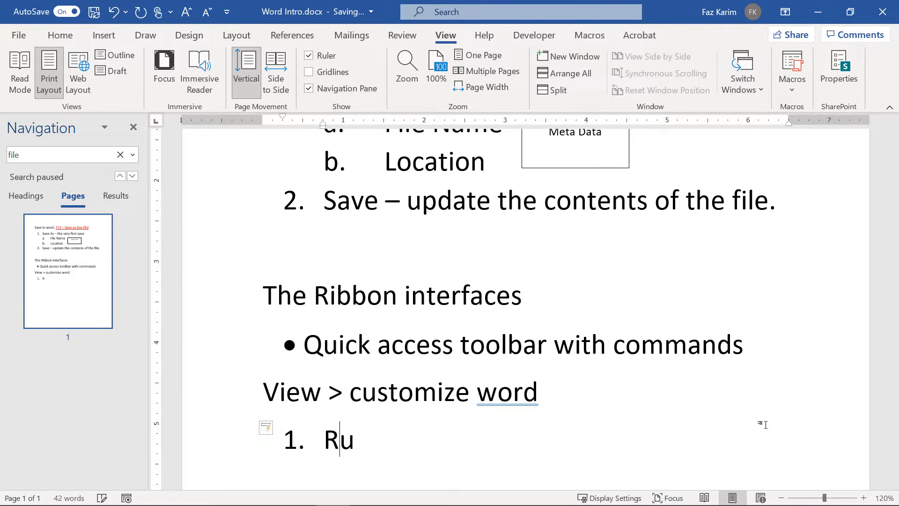
pyautogui.write('ler')
pyautogui.press('Return')
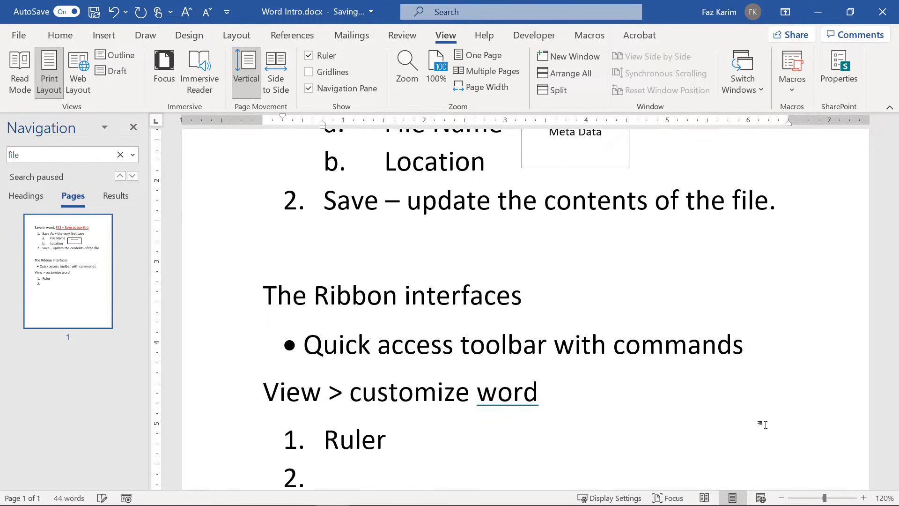
pyautogui.scroll(-2, 765, 424)
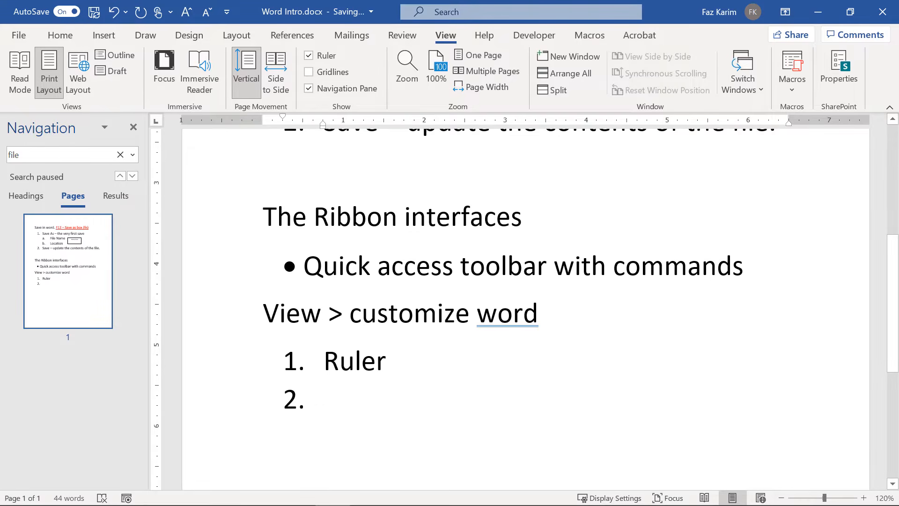
pyautogui.write('Navigation Pane')
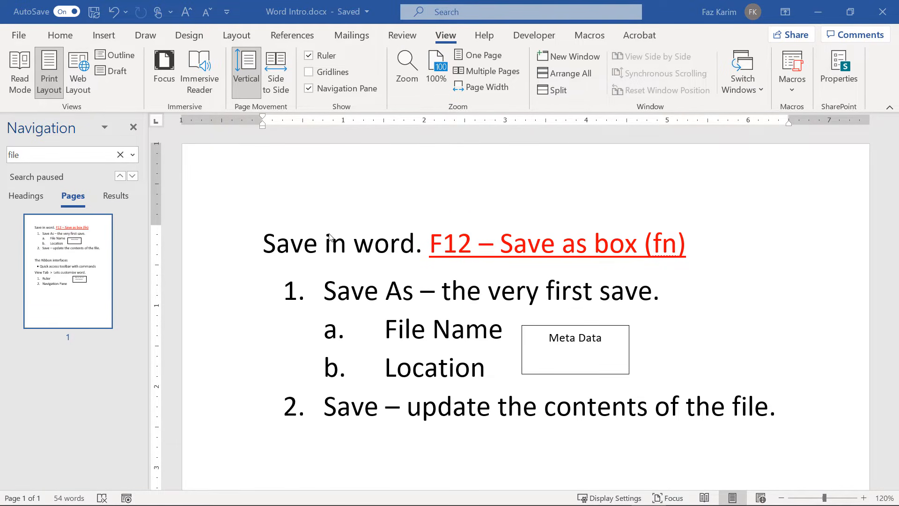
# Show the Home tab and go over its Font and Paragraph command groups on the ribbon.
pyautogui.click(57, 35)
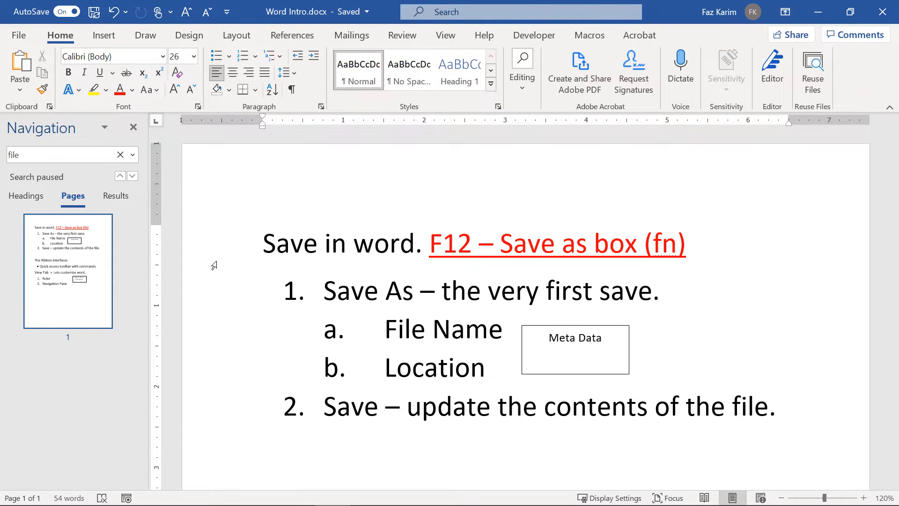
pyautogui.press('r')
pyautogui.moveTo(33, 24); pyautogui.dragTo(84, 48)
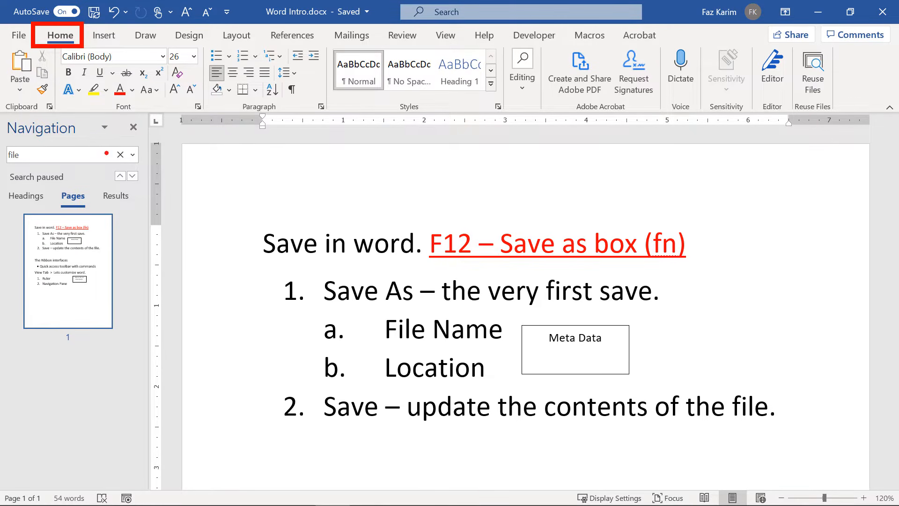
pyautogui.moveTo(49, 42)
pyautogui.mouseDown()
pyautogui.moveTo(95, 80)
pyautogui.moveTo(156, 106)
pyautogui.moveTo(315, 125)
pyautogui.moveTo(333, 114)
pyautogui.mouseUp()
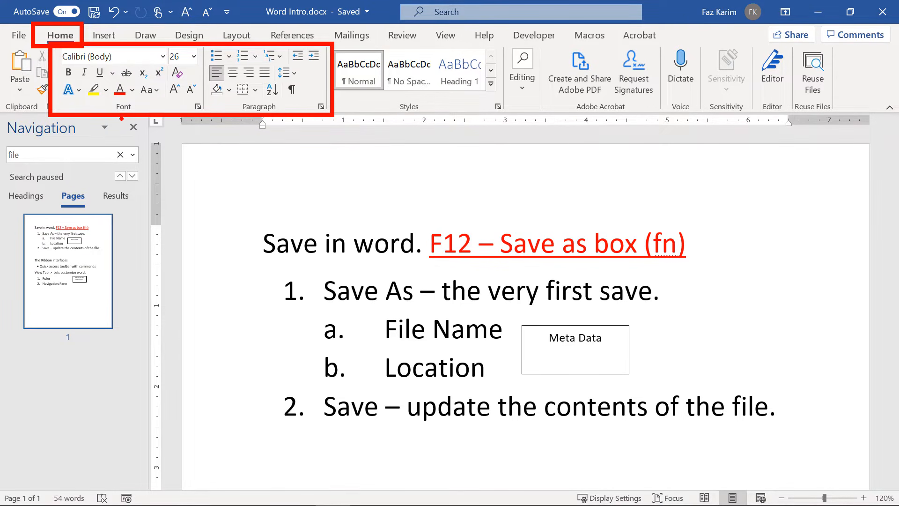
pyautogui.moveTo(122, 117); pyautogui.dragTo(123, 158)
pyautogui.moveTo(264, 120); pyautogui.dragTo(263, 162)
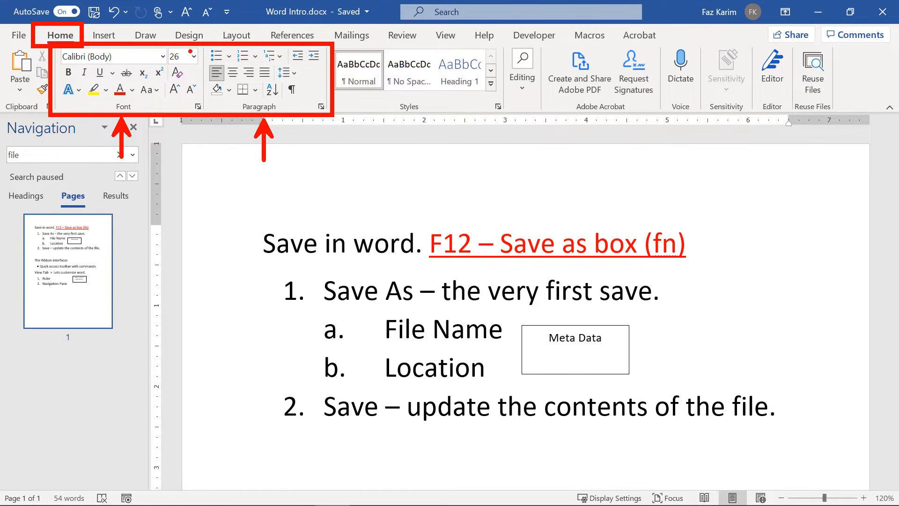
pyautogui.moveTo(205, 43); pyautogui.dragTo(206, 114)
pyautogui.moveTo(146, 121); pyautogui.dragTo(188, 163)
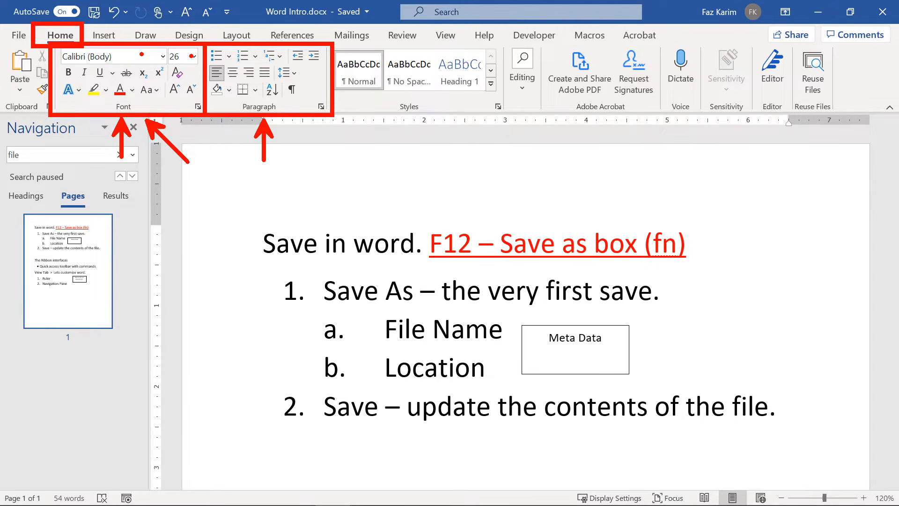
pyautogui.click(187, 55)
pyautogui.click(82, 72)
pyautogui.click(118, 69)
# Browse the Change Case options without applying one, then select and deselect the word 'Save'.
pyautogui.click(145, 91)
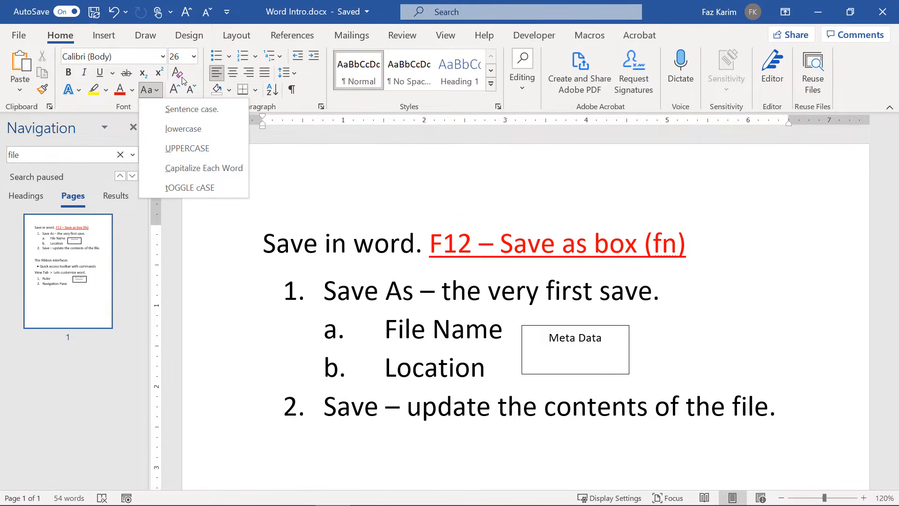
pyautogui.click(288, 198)
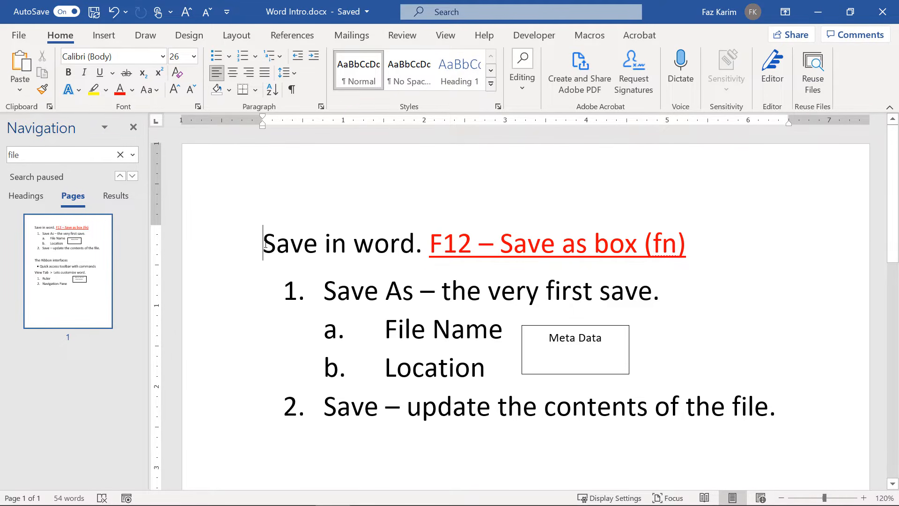
pyautogui.moveTo(264, 243); pyautogui.dragTo(317, 247)
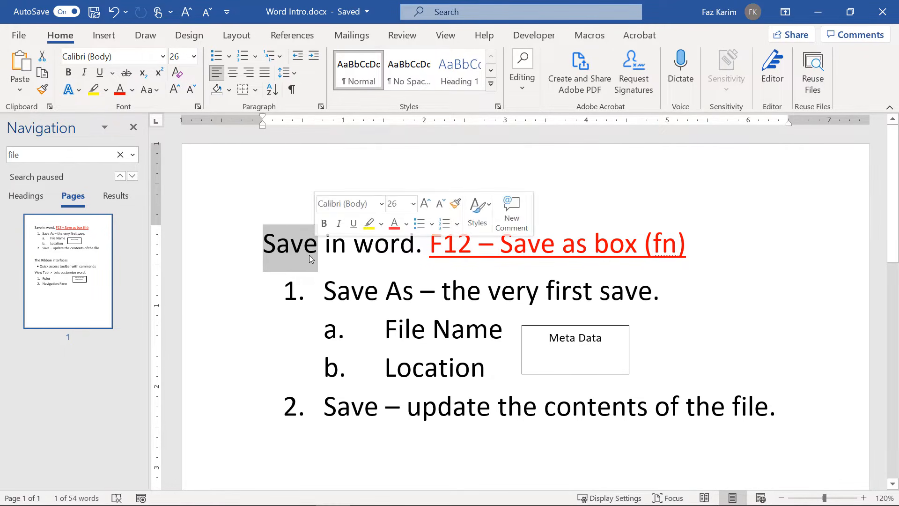
pyautogui.click(309, 255)
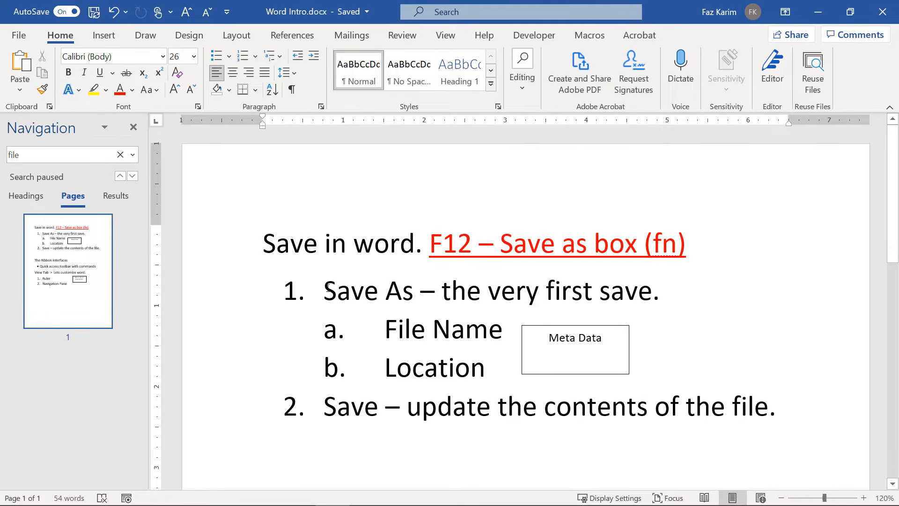
pyautogui.doubleClick(304, 246)
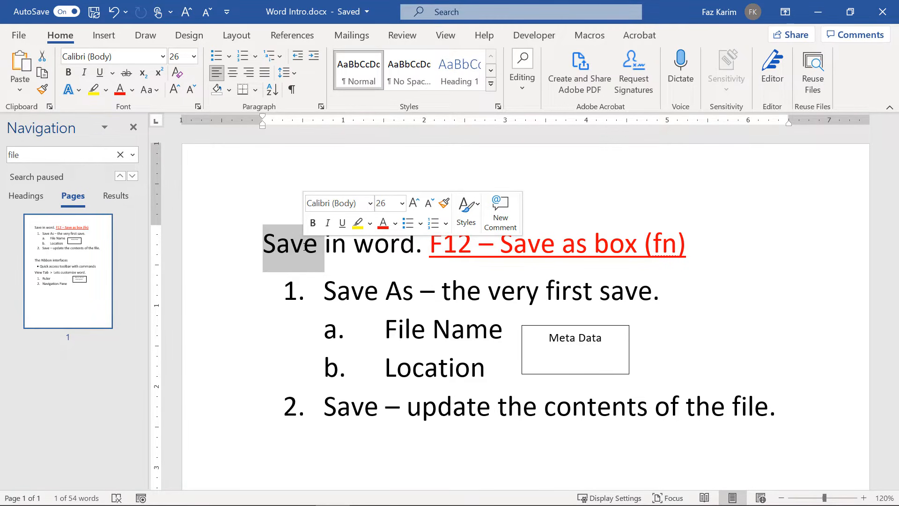
# Select the whole heading line, then select only the word 'Save' in it.
pyautogui.click(304, 247)
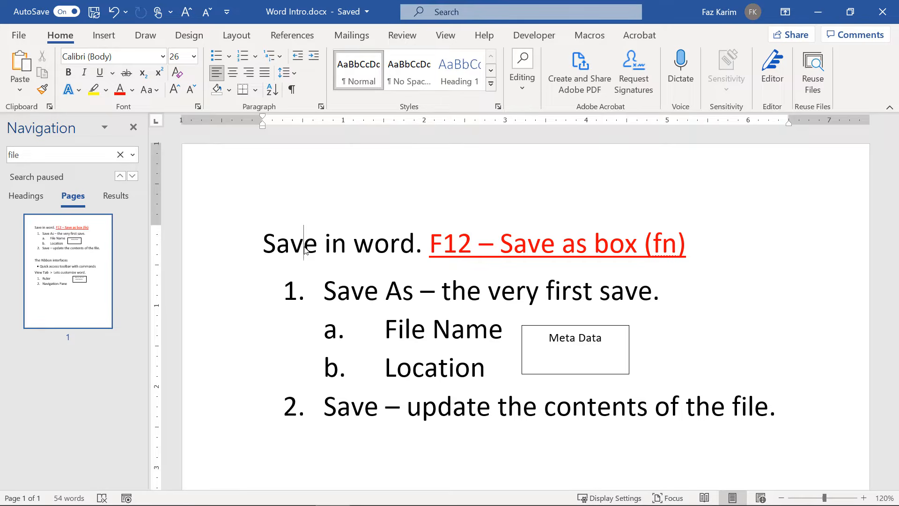
pyautogui.tripleClick(304, 247)
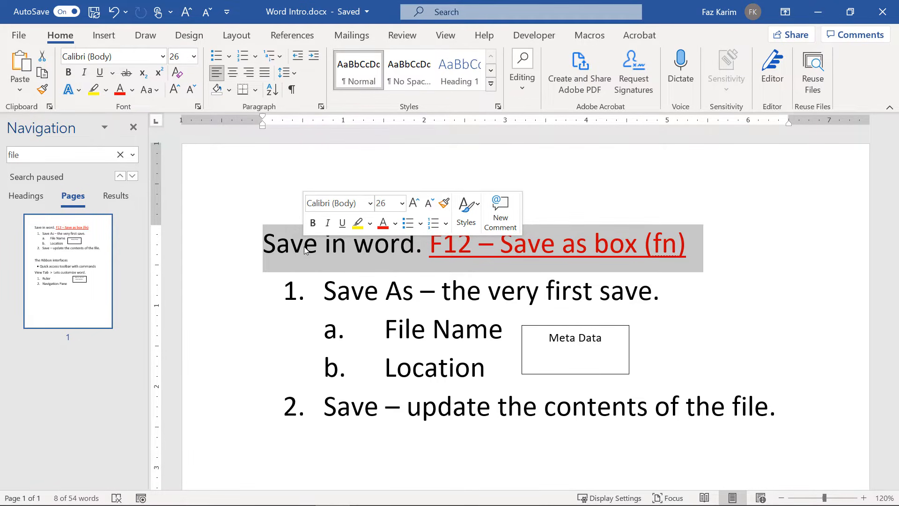
pyautogui.click(304, 249)
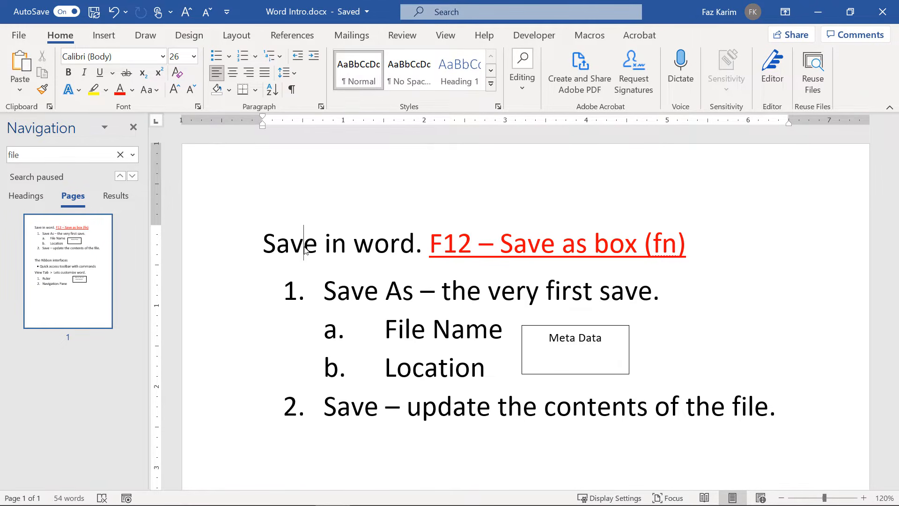
pyautogui.doubleClick(305, 250)
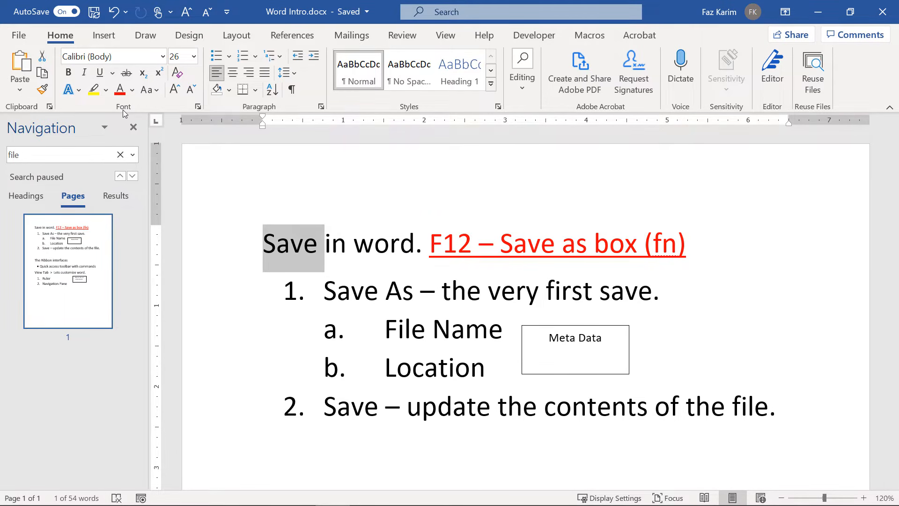
# Make 'Save' bold, italic and underlined, trying strikethrough and then removing it.
pyautogui.click(73, 74)
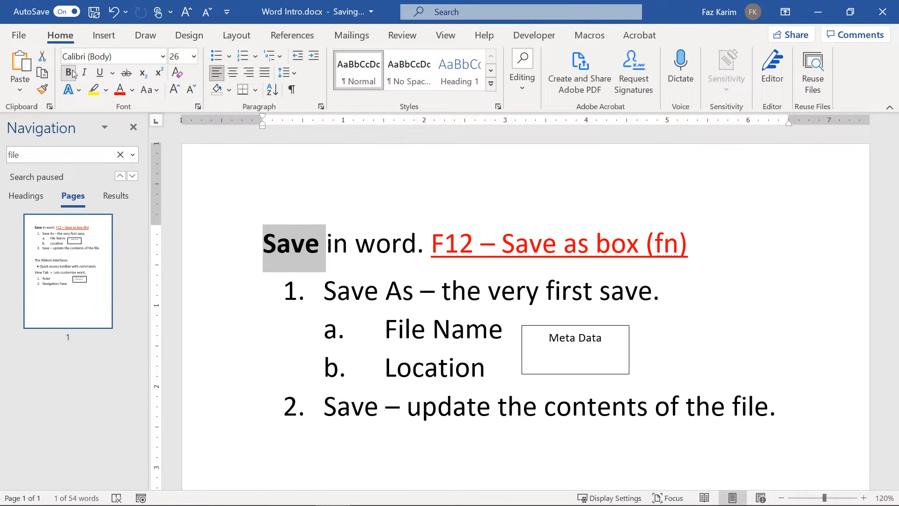
pyautogui.click(84, 74)
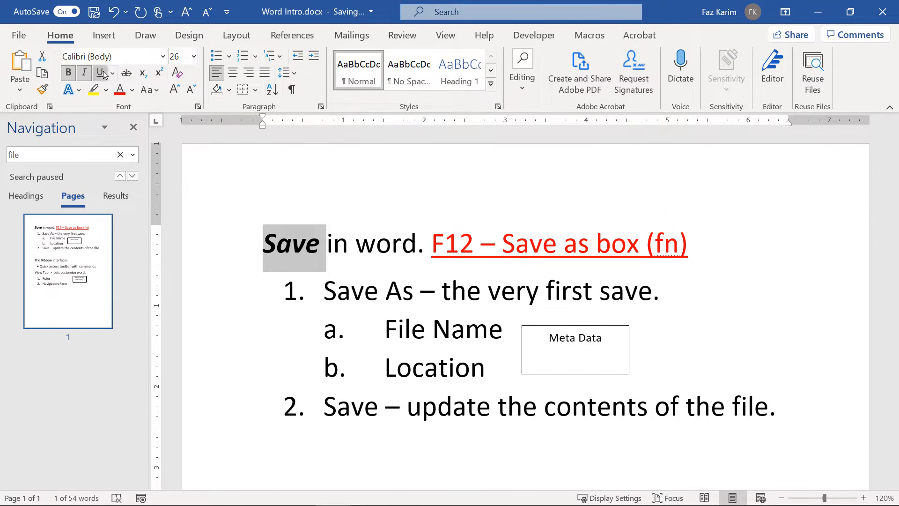
pyautogui.click(102, 73)
pyautogui.click(125, 74)
pyautogui.click(125, 74)
# Resize 'Save' with Grow and Shrink Font, ending at 28 pt.
pyautogui.click(172, 92)
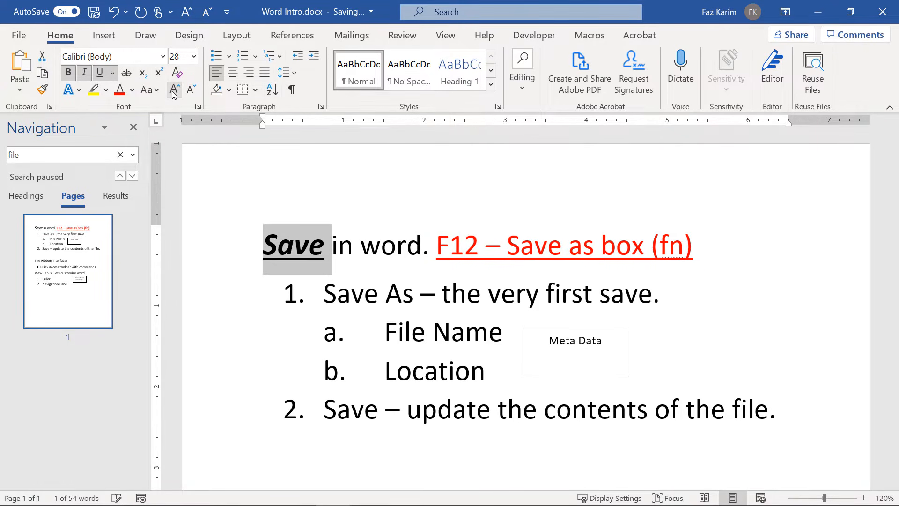
pyautogui.click(172, 91)
pyautogui.click(173, 91)
pyautogui.click(189, 92)
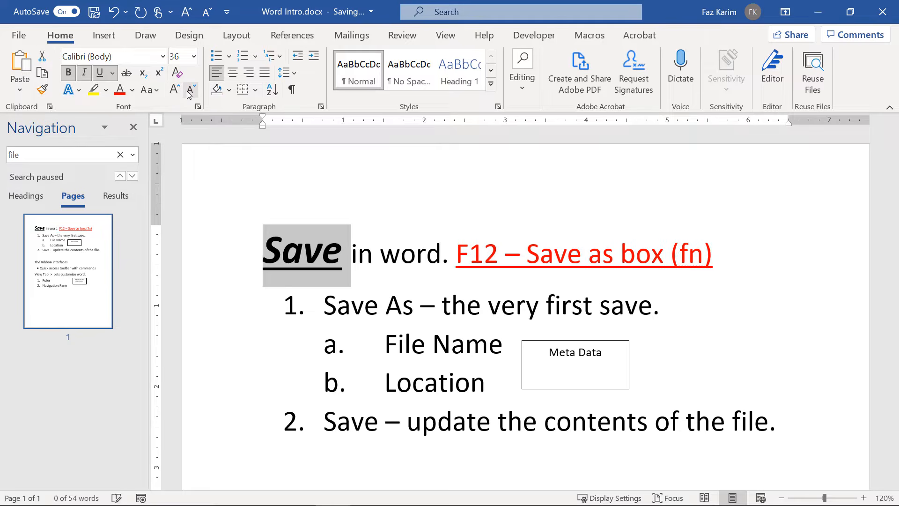
pyautogui.click(189, 93)
pyautogui.click(188, 92)
pyautogui.click(189, 93)
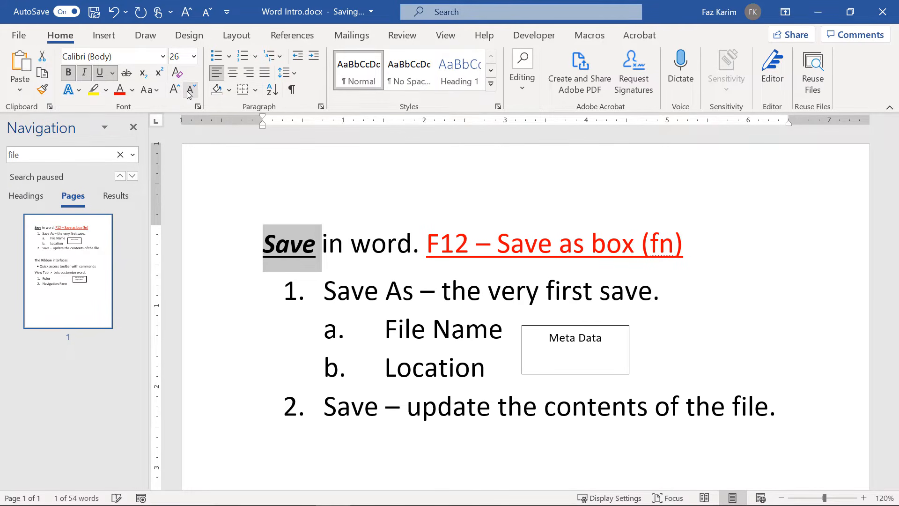
pyautogui.click(189, 18)
pyautogui.click(190, 18)
pyautogui.click(190, 18)
pyautogui.click(190, 18)
pyautogui.click(189, 18)
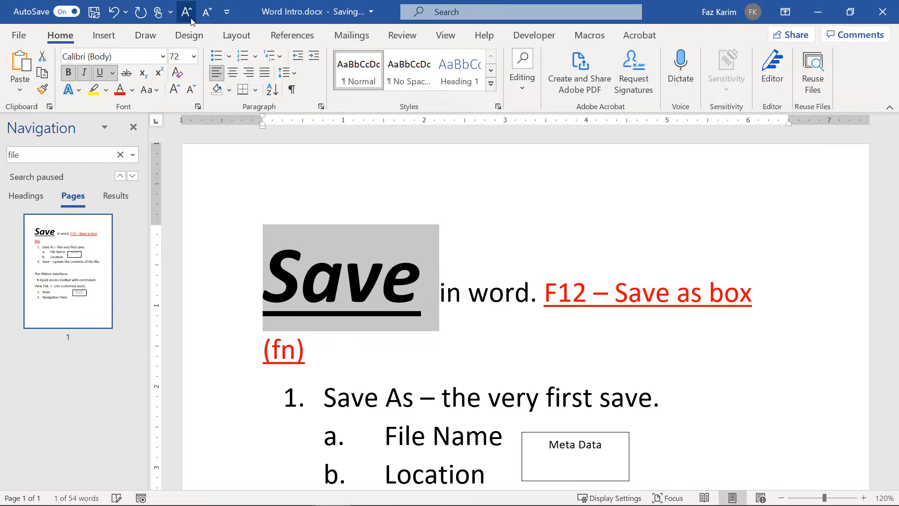
pyautogui.click(203, 20)
pyautogui.click(202, 20)
pyautogui.click(202, 20)
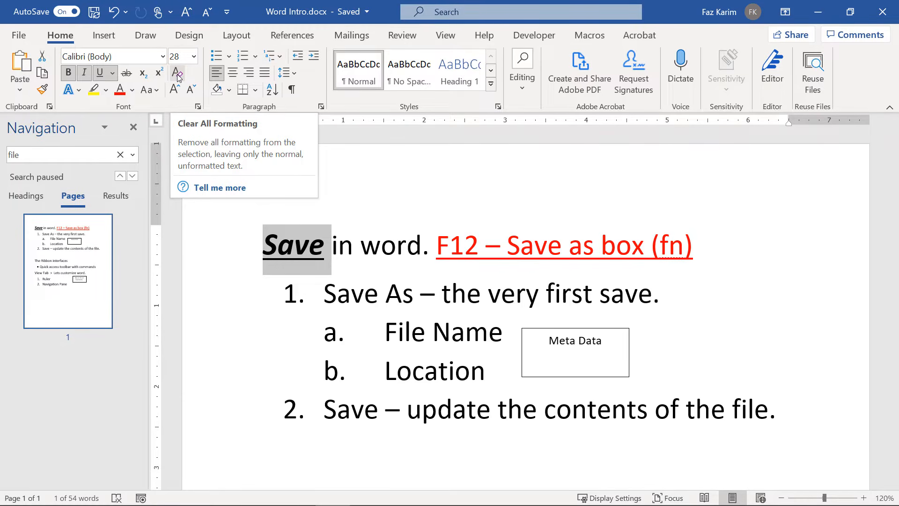
# Clear all formatting from the word 'Save', enlarge it to 28 pt, and show the text effects gallery.
pyautogui.click(176, 73)
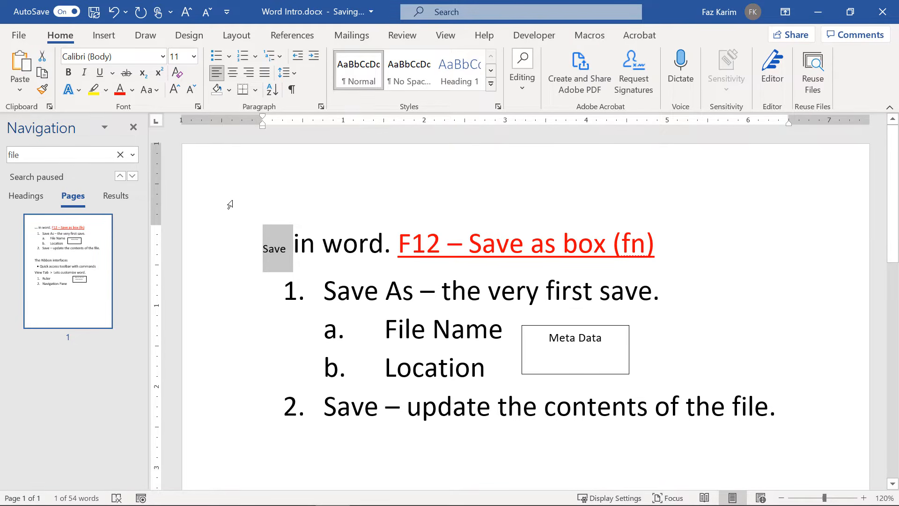
pyautogui.click(176, 93)
pyautogui.click(176, 92)
pyautogui.click(175, 93)
pyautogui.click(176, 92)
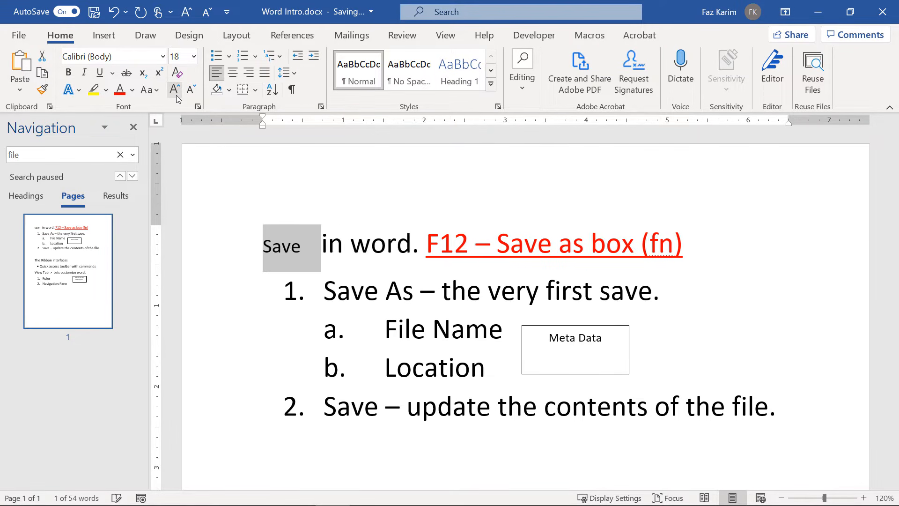
pyautogui.click(177, 96)
pyautogui.click(176, 96)
pyautogui.click(177, 96)
pyautogui.click(177, 96)
pyautogui.click(177, 96)
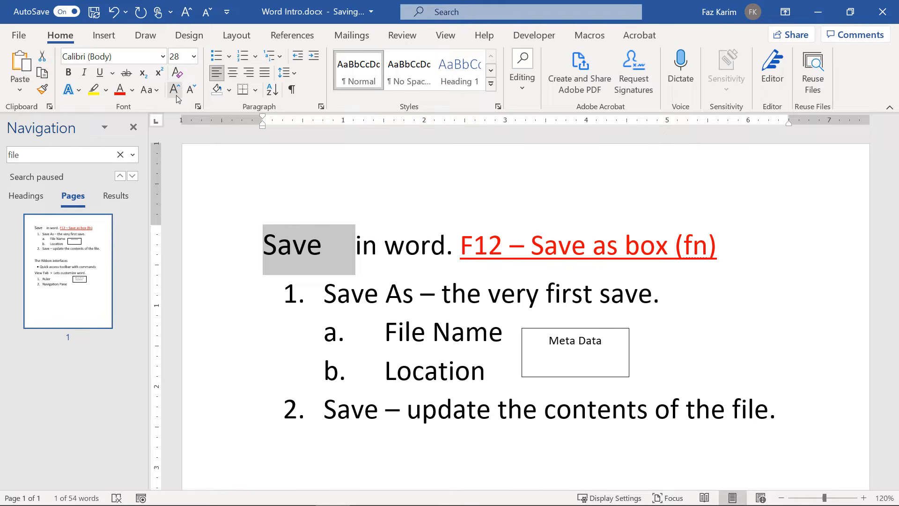
pyautogui.click(78, 93)
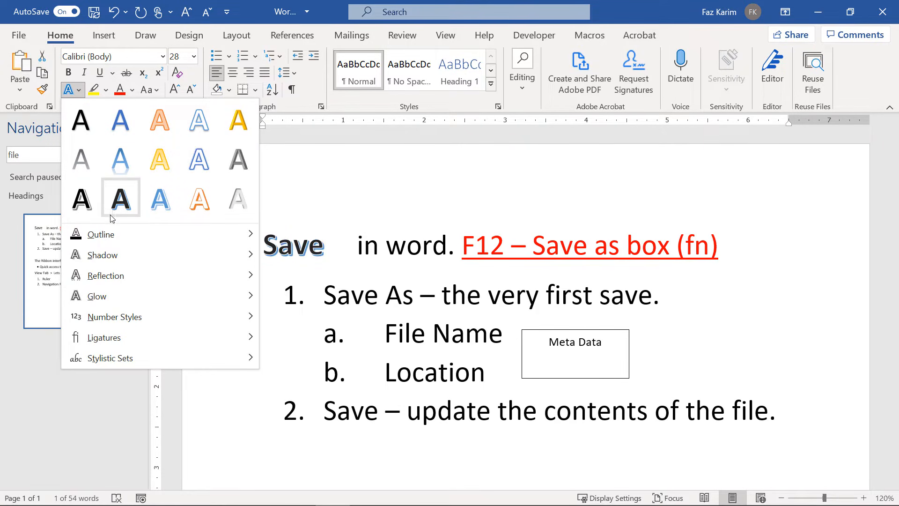
# Preview the Outline, Shadow, Glow and typography effects, then dismiss the menu with 'Save' left unchanged.
pyautogui.moveTo(120, 231)
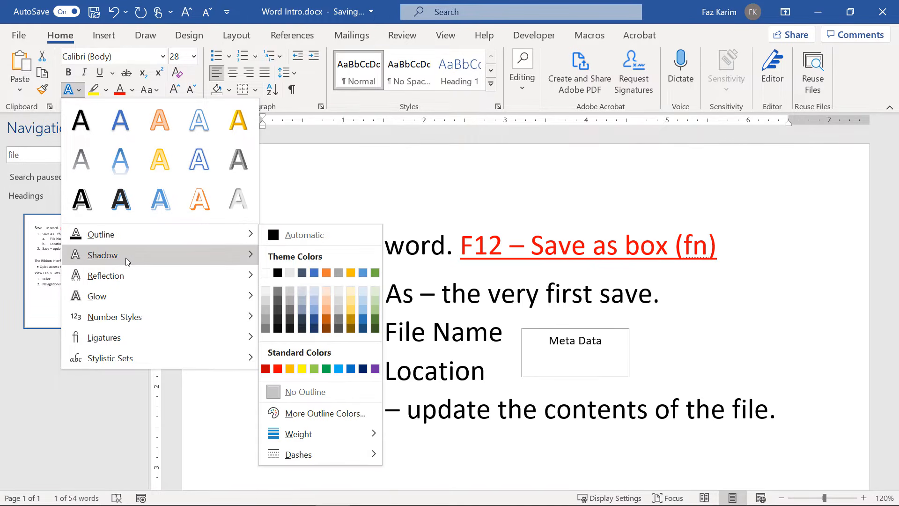
pyautogui.moveTo(126, 257)
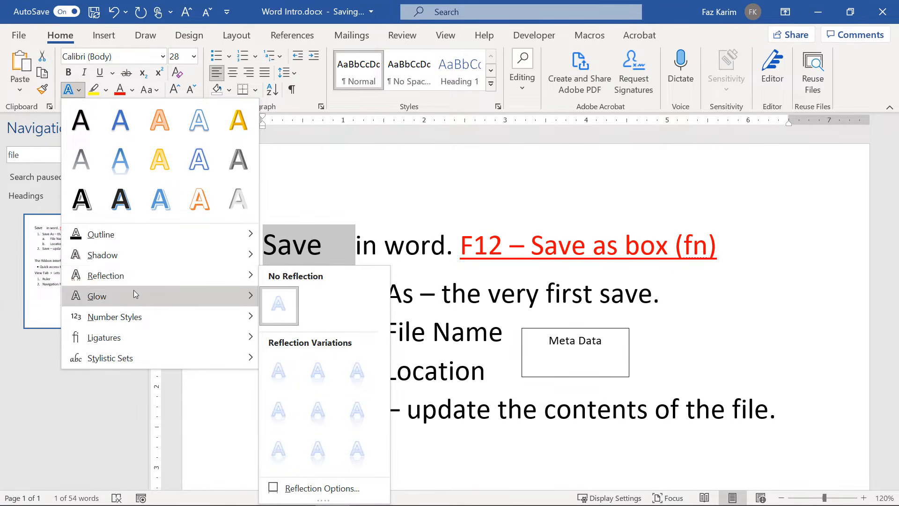
pyautogui.moveTo(144, 317)
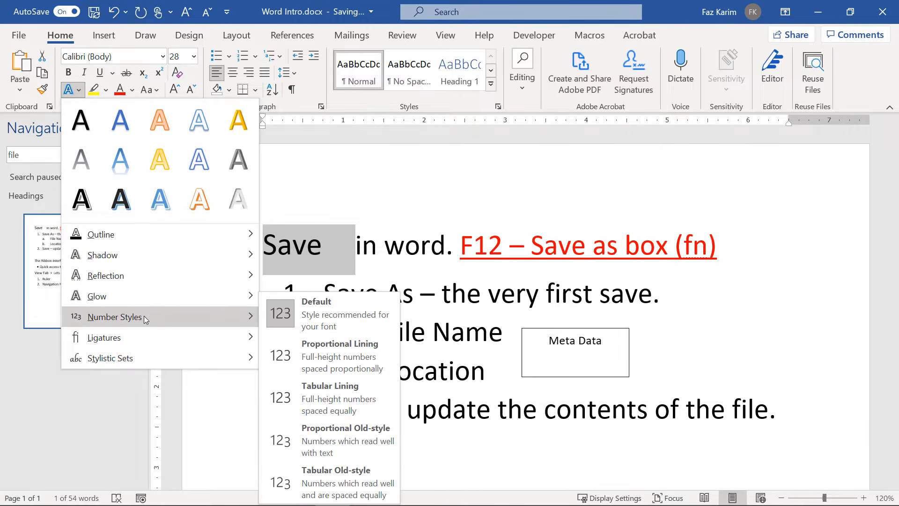
pyautogui.moveTo(151, 338)
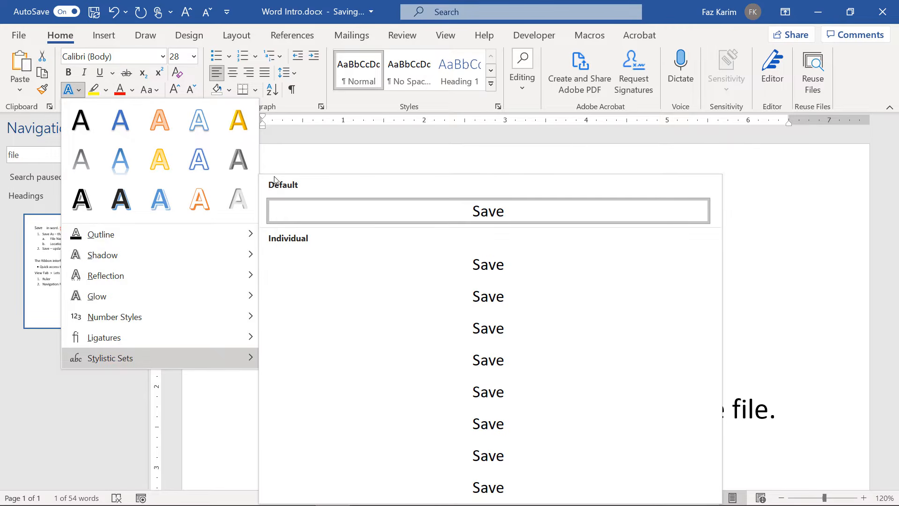
pyautogui.click(302, 162)
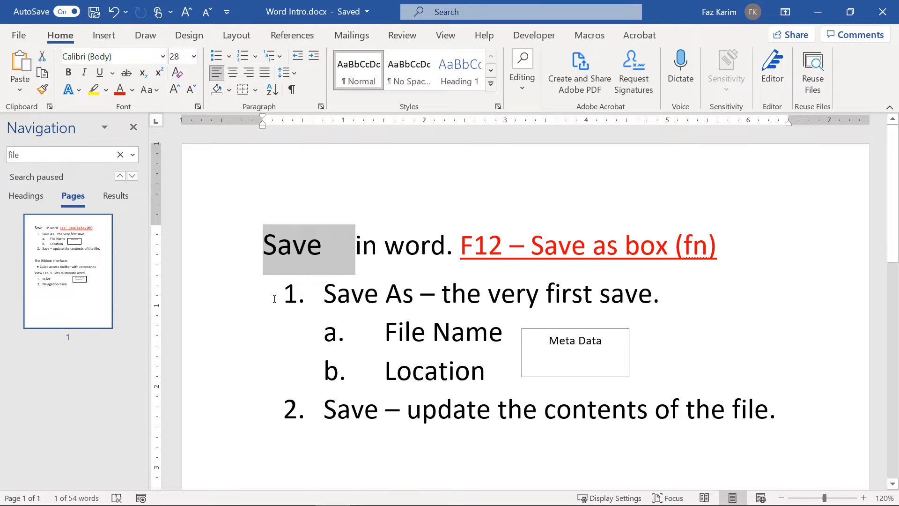
# Insert sample paragraphs below the Navigation Pane list using =rand(1,3).
pyautogui.scroll(-8, 274, 299)
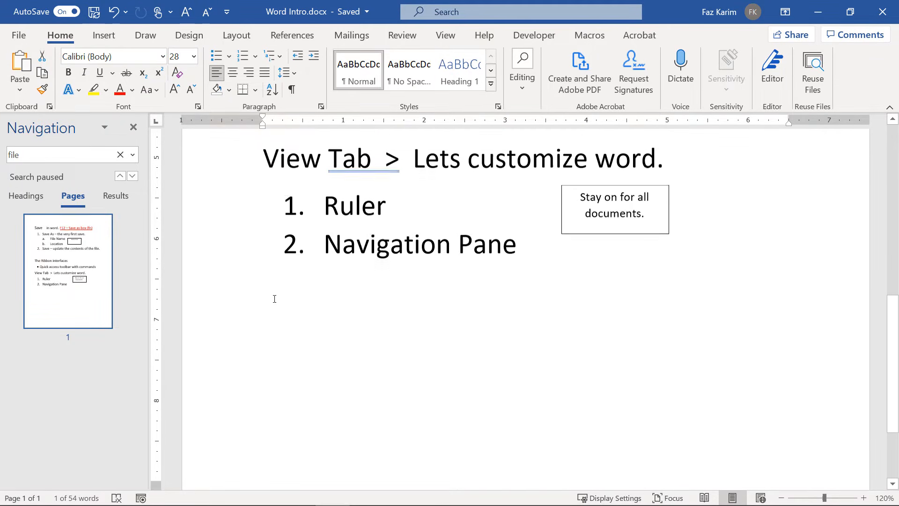
pyautogui.click(578, 248)
pyautogui.press('Return')
pyautogui.press('Return')
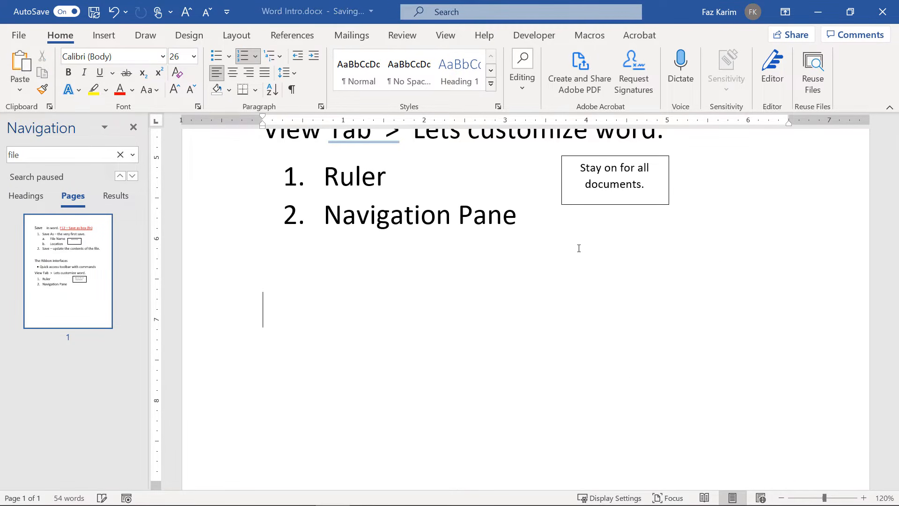
pyautogui.write('=ran')
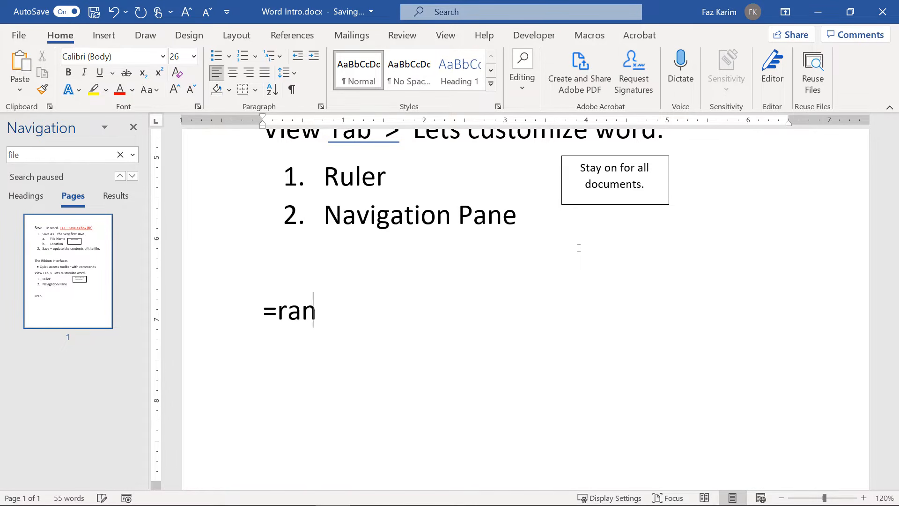
pyautogui.write('d(1')
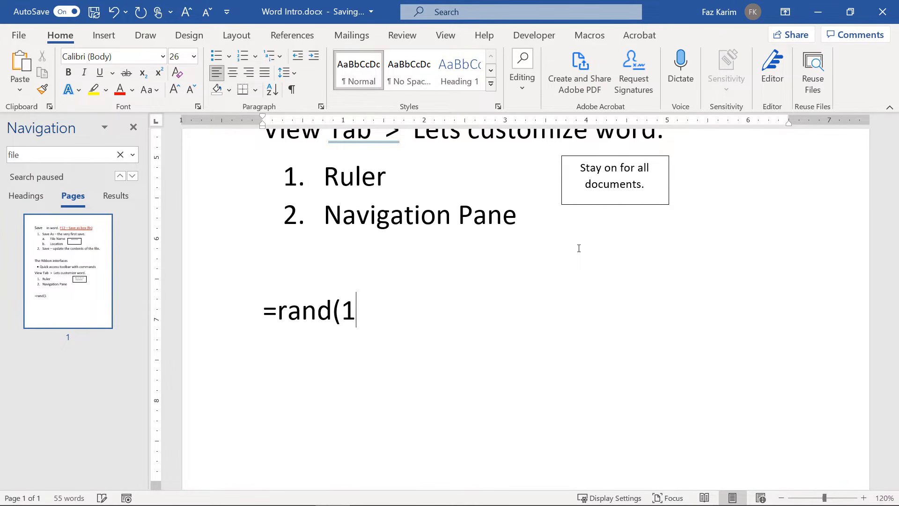
pyautogui.write(',3)')
pyautogui.press('Return')
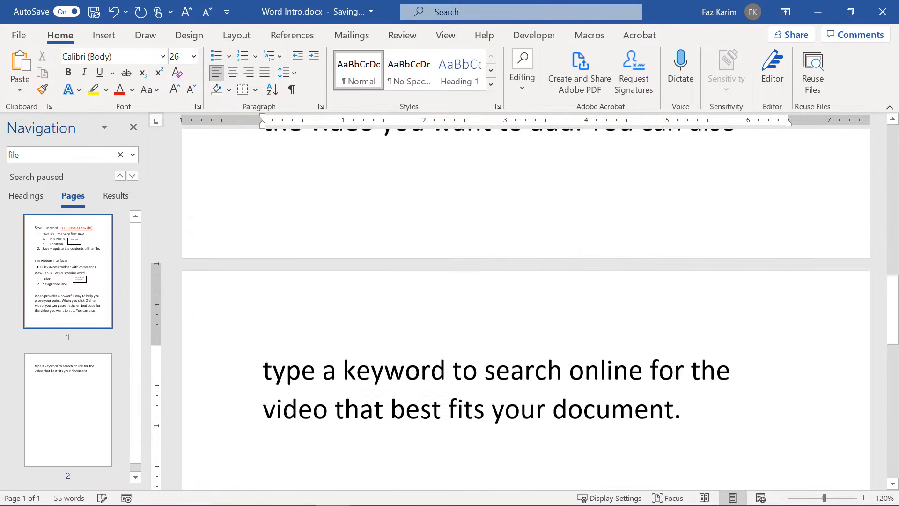
# Push the 'Video provides' paragraph down onto page 2.
pyautogui.scroll(-1, 578, 248)
pyautogui.scroll(5, 578, 248)
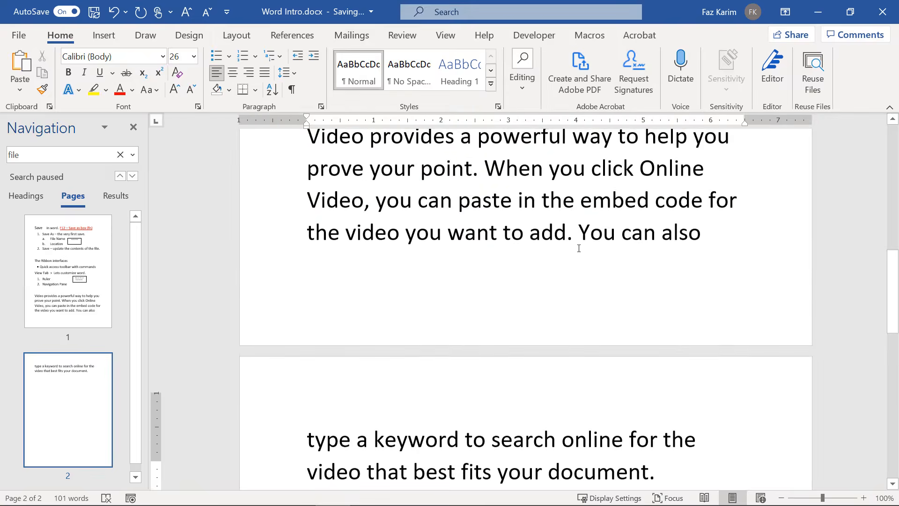
pyautogui.click(309, 216)
pyautogui.press('Return')
pyautogui.press('Return')
pyautogui.press('Return')
pyautogui.press('Return')
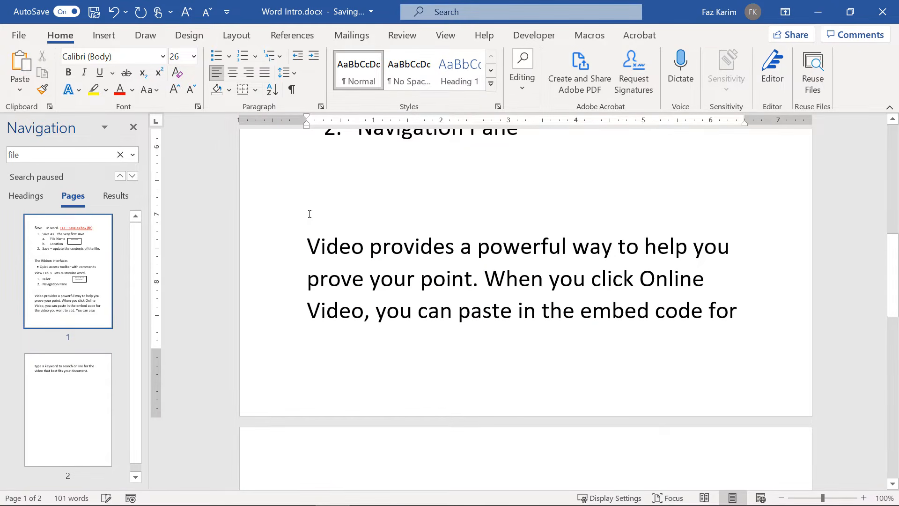
pyautogui.scroll(-3, 309, 214)
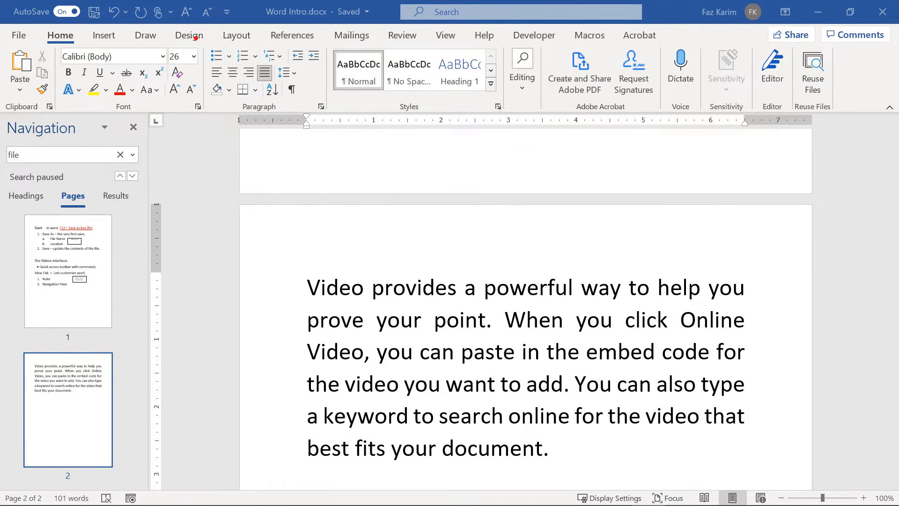
pyautogui.moveTo(196, 38)
pyautogui.mouseDown()
pyautogui.moveTo(289, 111)
pyautogui.moveTo(335, 124)
pyautogui.moveTo(289, 181)
pyautogui.mouseUp()
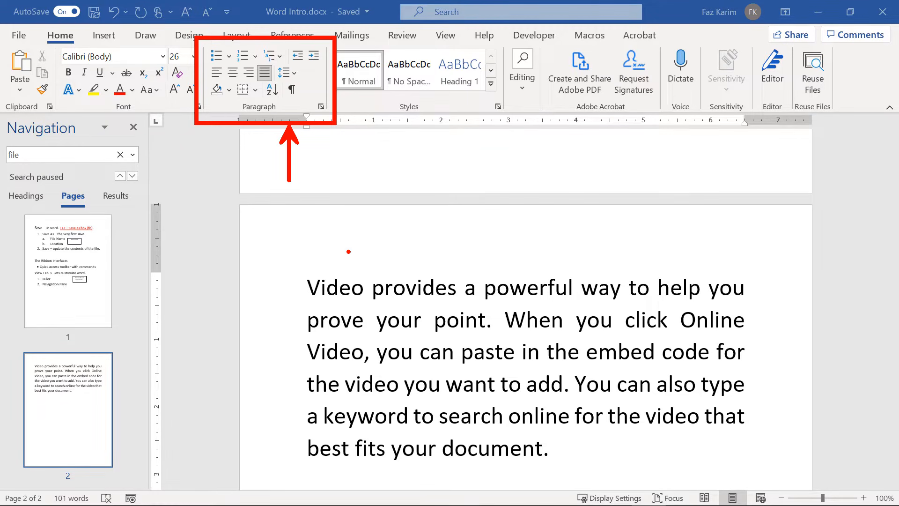
pyautogui.press('Escape')
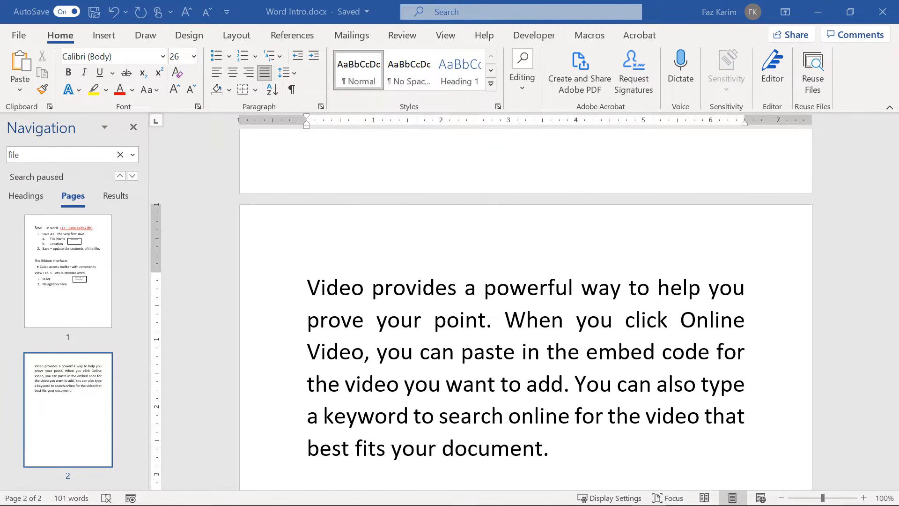
pyautogui.moveTo(303, 281); pyautogui.dragTo(562, 465)
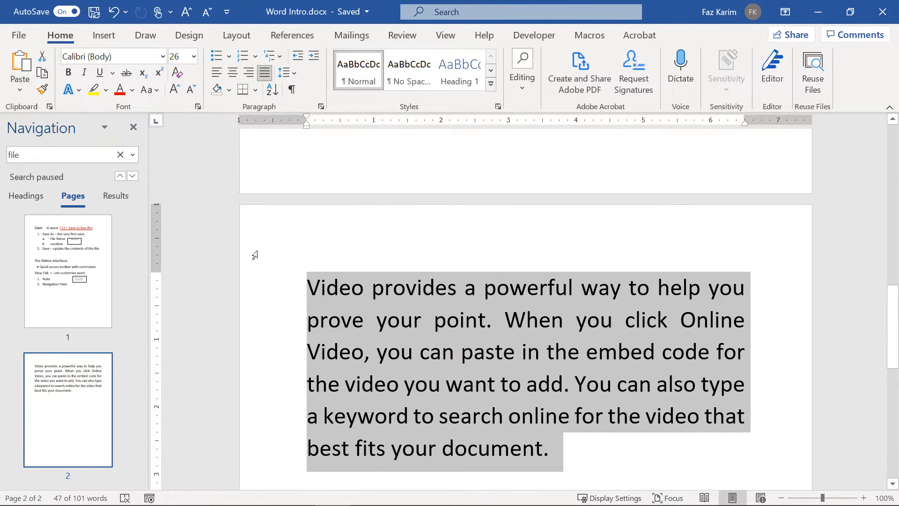
# Try left, centre and right alignment on the Video paragraph, finishing fully justified, and show line spacing options.
pyautogui.click(223, 71)
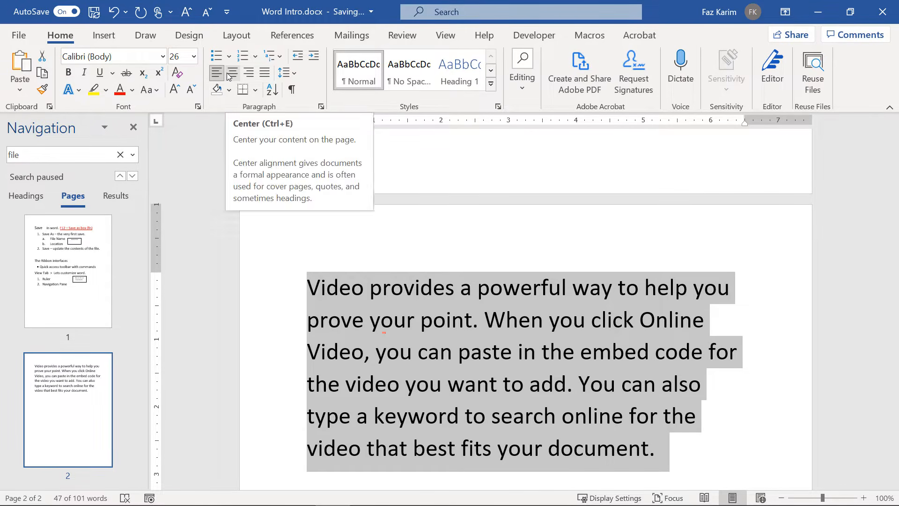
pyautogui.click(228, 75)
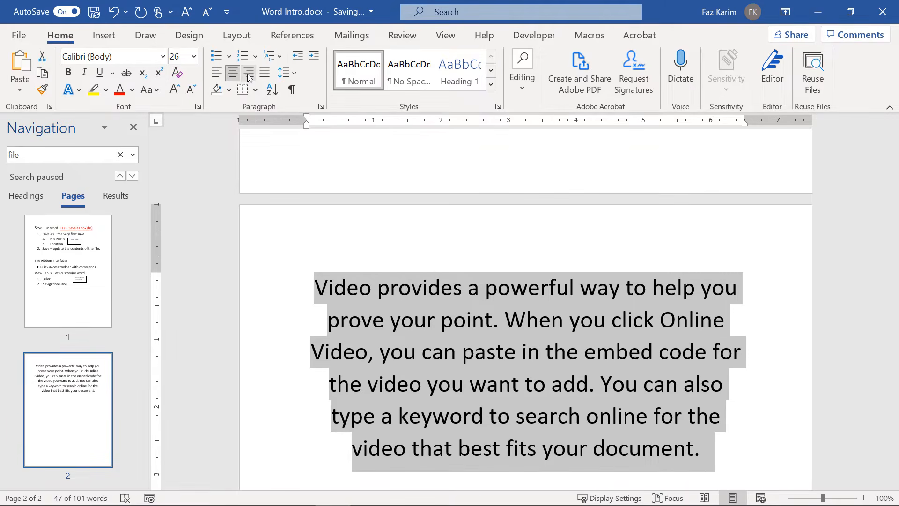
pyautogui.click(249, 75)
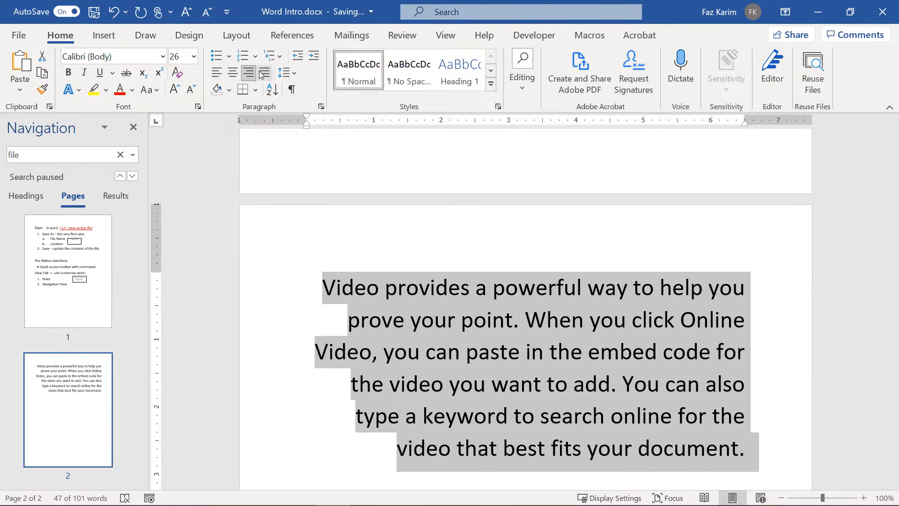
pyautogui.click(261, 75)
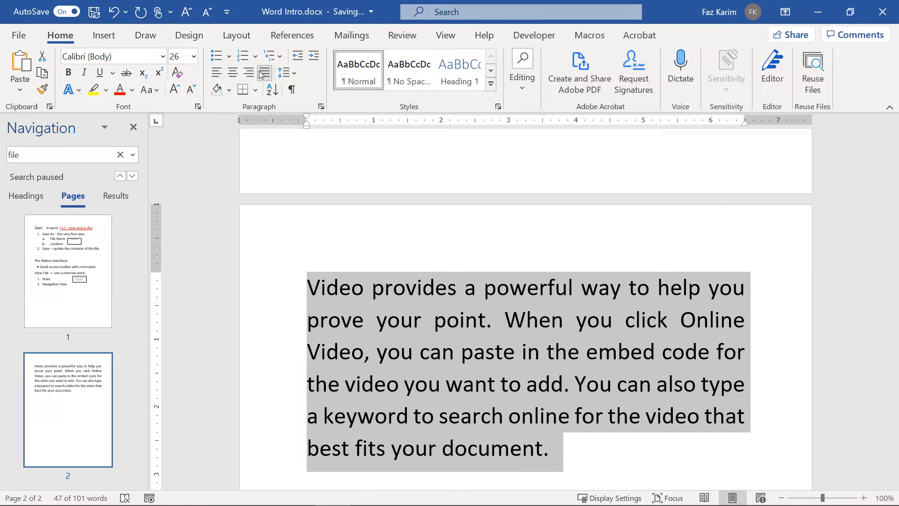
pyautogui.click(285, 73)
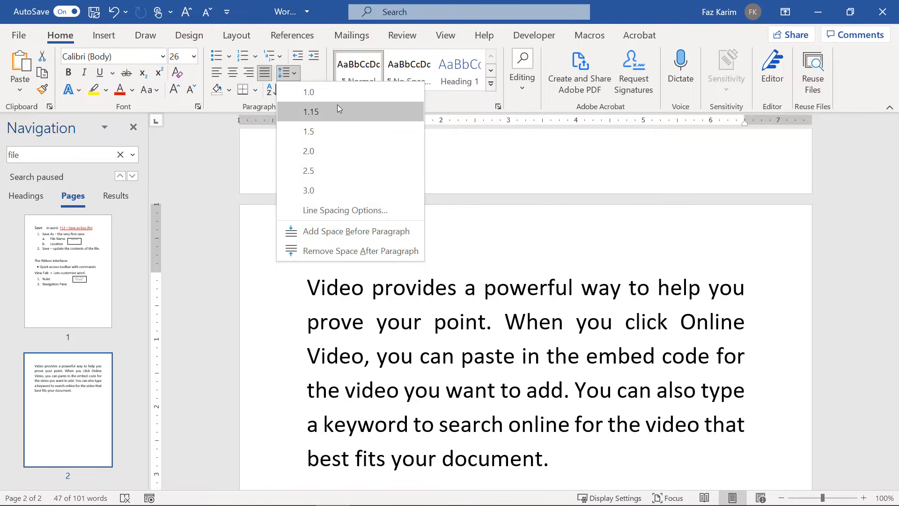
# Leave line spacing unchanged, indent the Video paragraph three steps, then return it to the left margin.
pyautogui.click(489, 154)
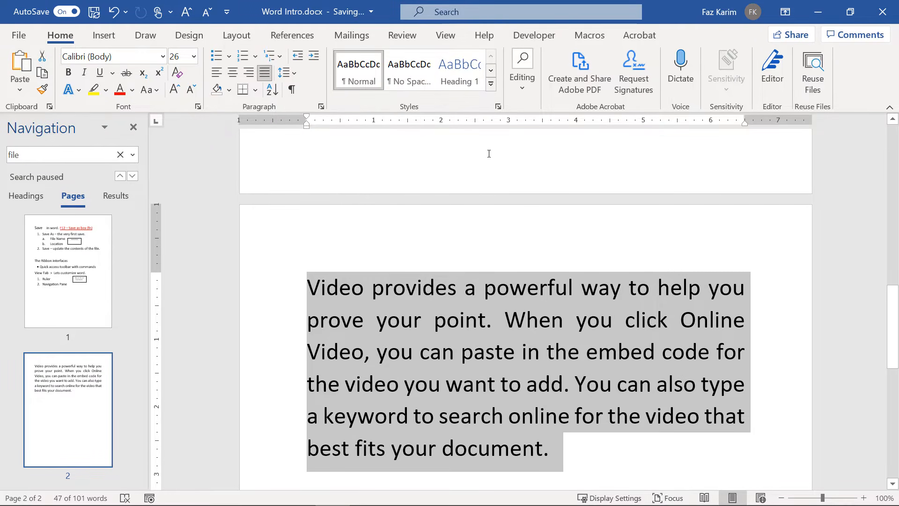
pyautogui.click(310, 54)
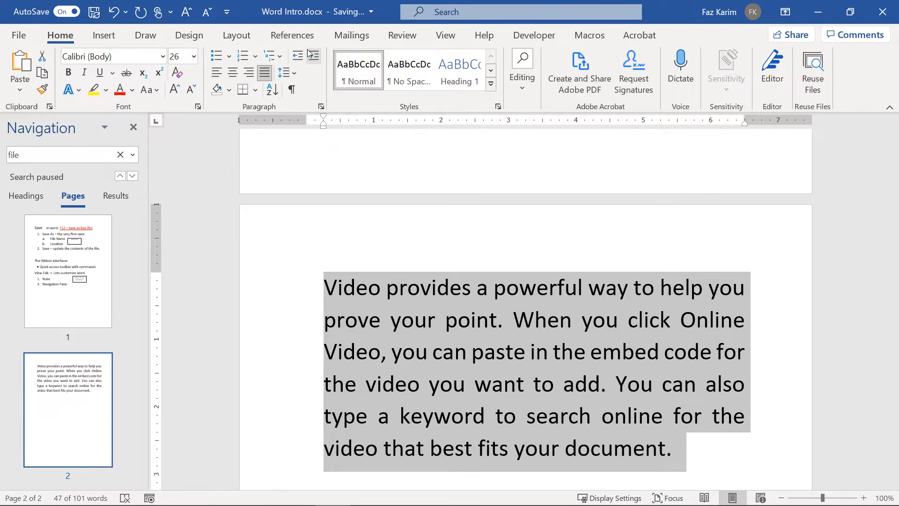
pyautogui.click(309, 54)
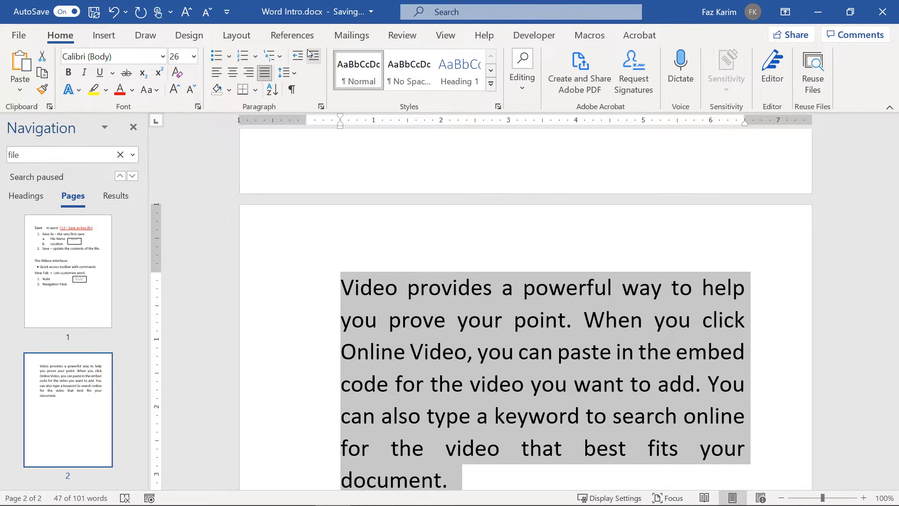
pyautogui.click(310, 53)
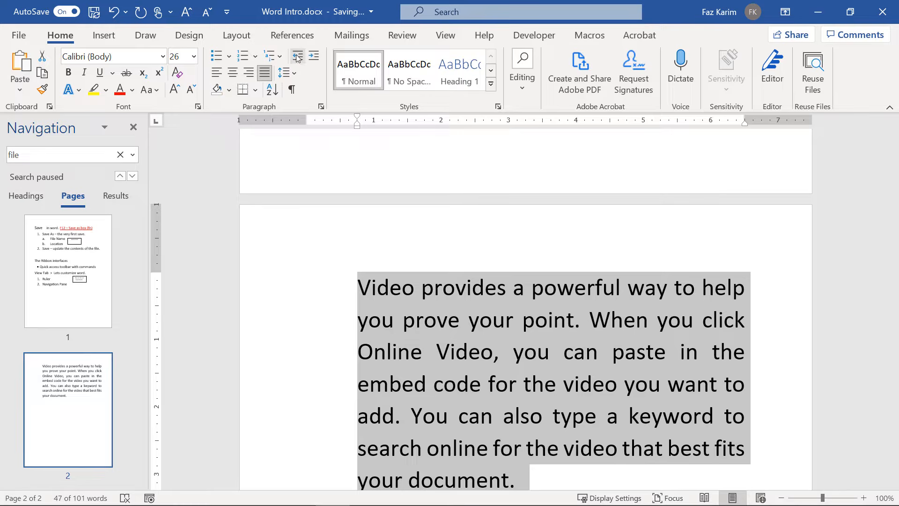
pyautogui.click(297, 57)
pyautogui.click(297, 57)
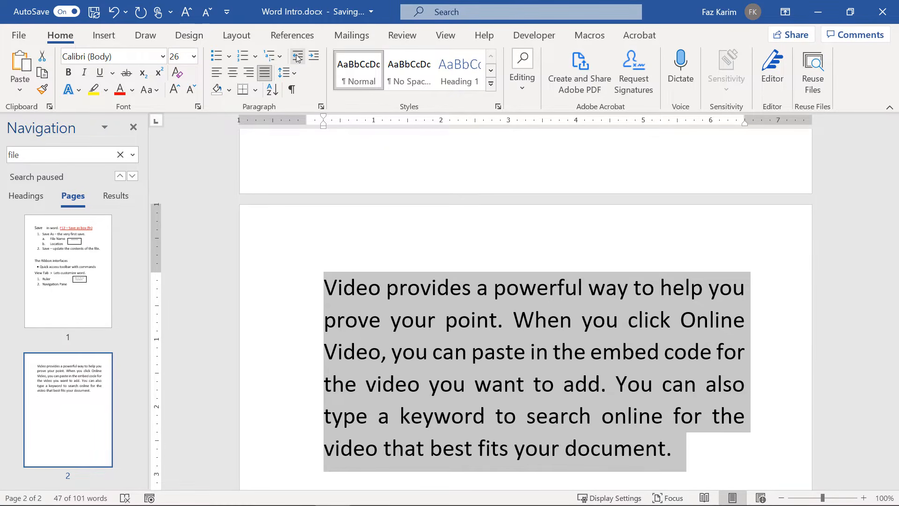
pyautogui.click(297, 57)
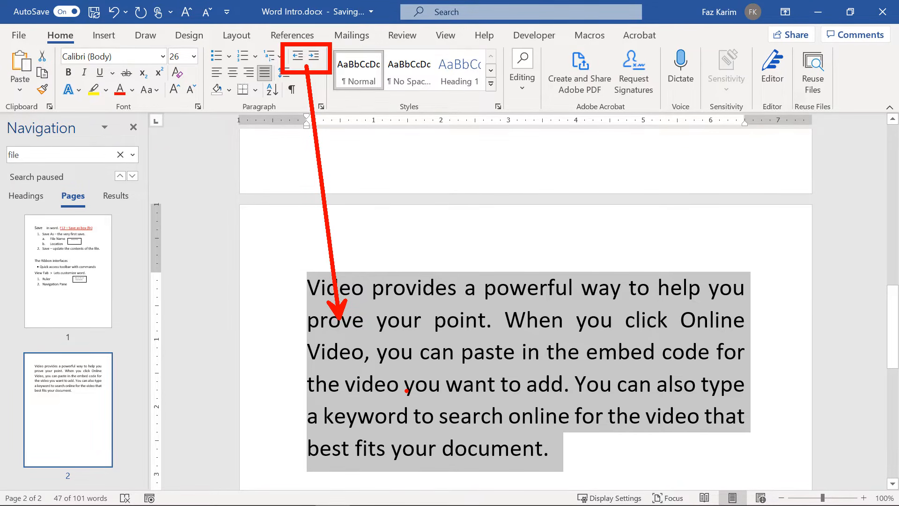
pyautogui.click(306, 285)
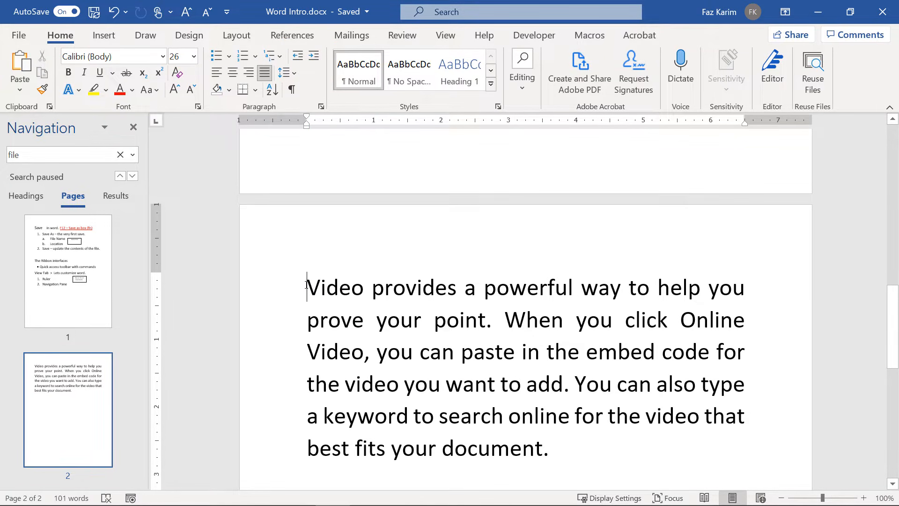
# Set a left tab at 1 inch, indent the Video first line to it, and add a tab near 2.2 inches.
pyautogui.press('Tab')
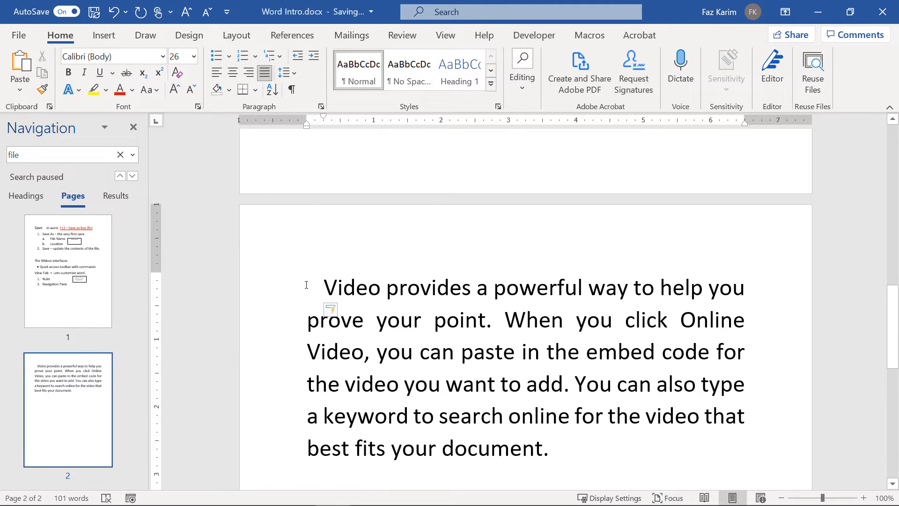
pyautogui.press('Tab')
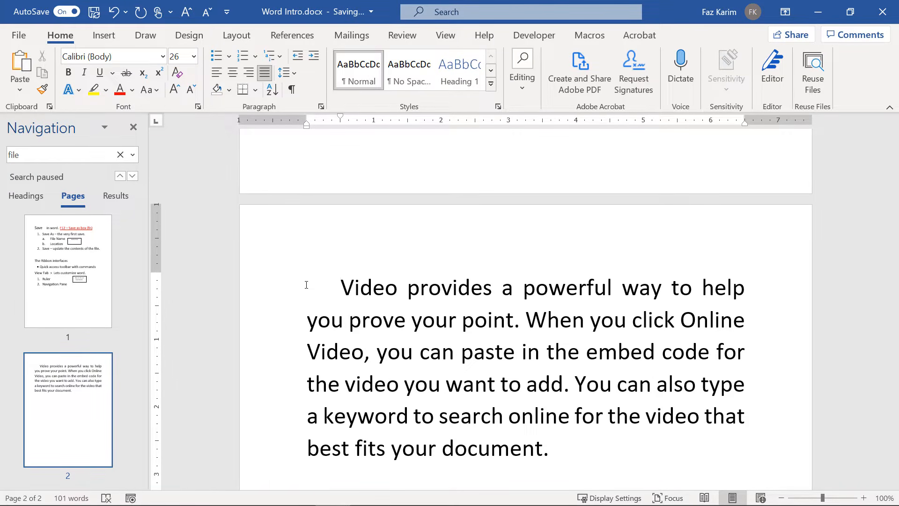
pyautogui.press('BackSpace')
pyautogui.press('BackSpace')
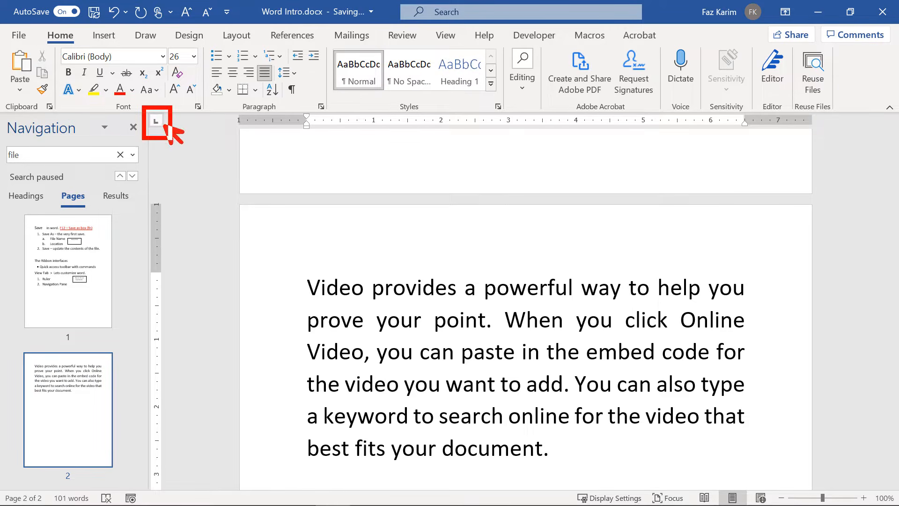
pyautogui.click(374, 123)
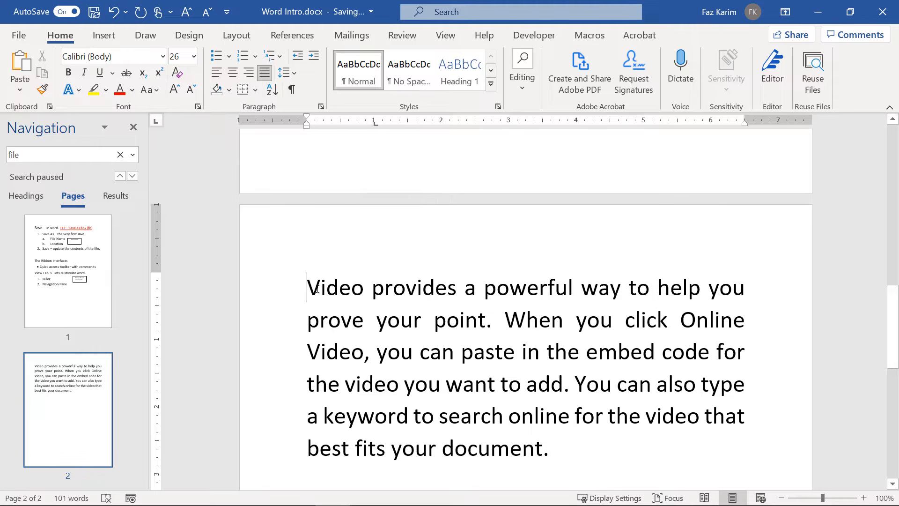
pyautogui.press('Tab')
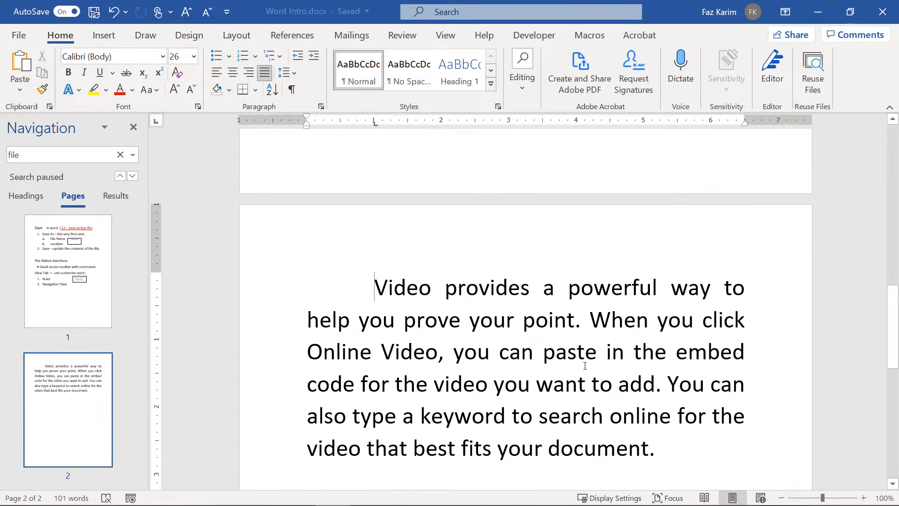
pyautogui.click(449, 124)
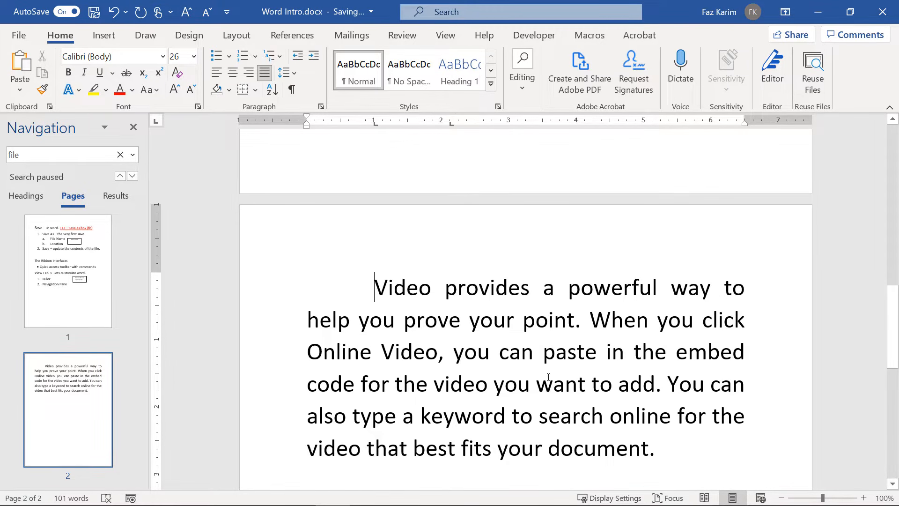
pyautogui.click(661, 449)
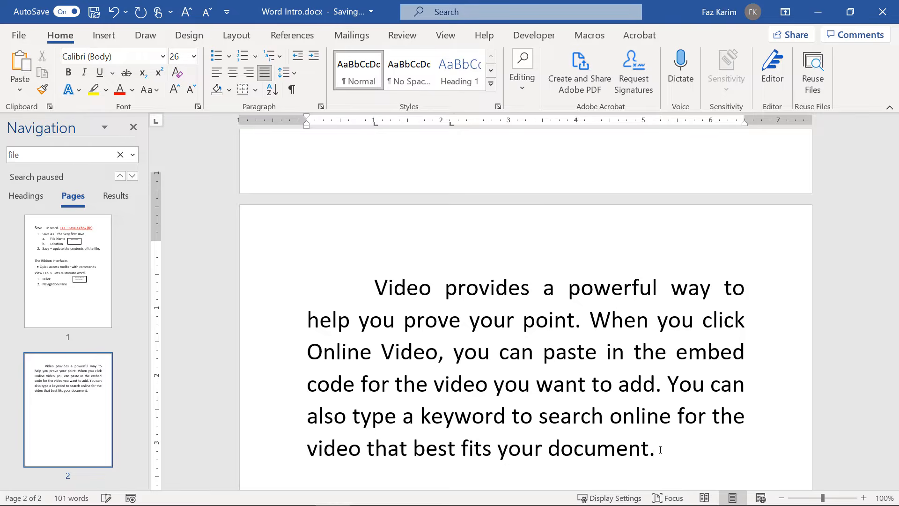
# Add a new sample sentence below the paragraph using =rand(1,1).
pyautogui.press('Return')
pyautogui.write('+ran')
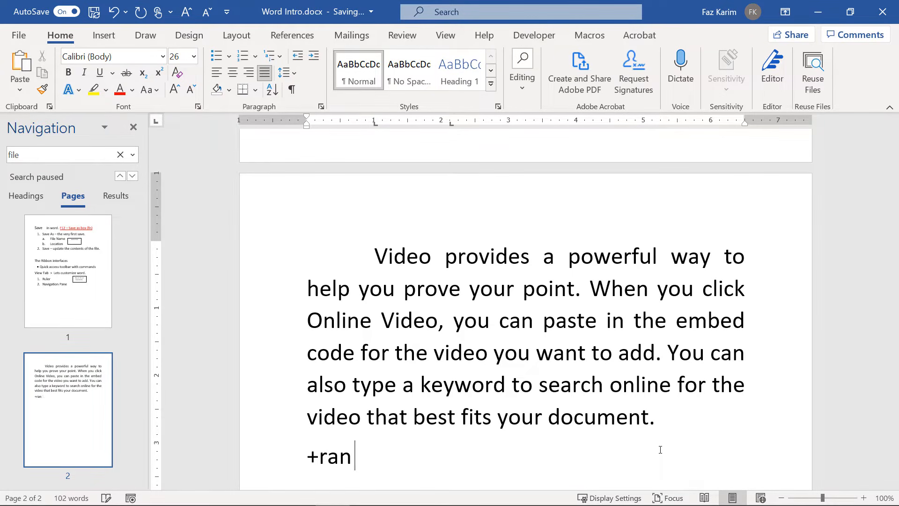
pyautogui.press('BackSpace')
pyautogui.press('BackSpace')
pyautogui.press('BackSpace')
pyautogui.press('BackSpace')
pyautogui.write('=rand(1,1)')
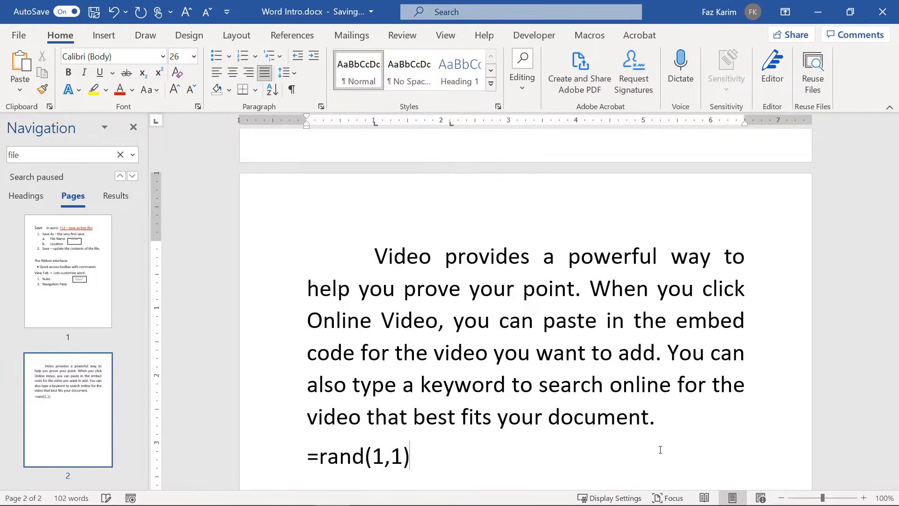
pyautogui.press('Return')
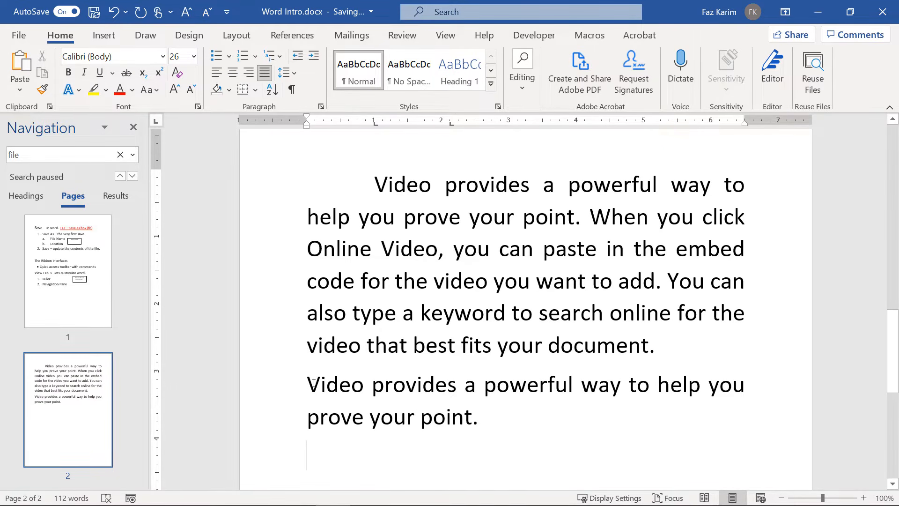
# Indent the new Video sentence's first line to the 2.2-inch tab stop.
pyautogui.click(308, 384)
pyautogui.press('Tab')
pyautogui.press('Tab')
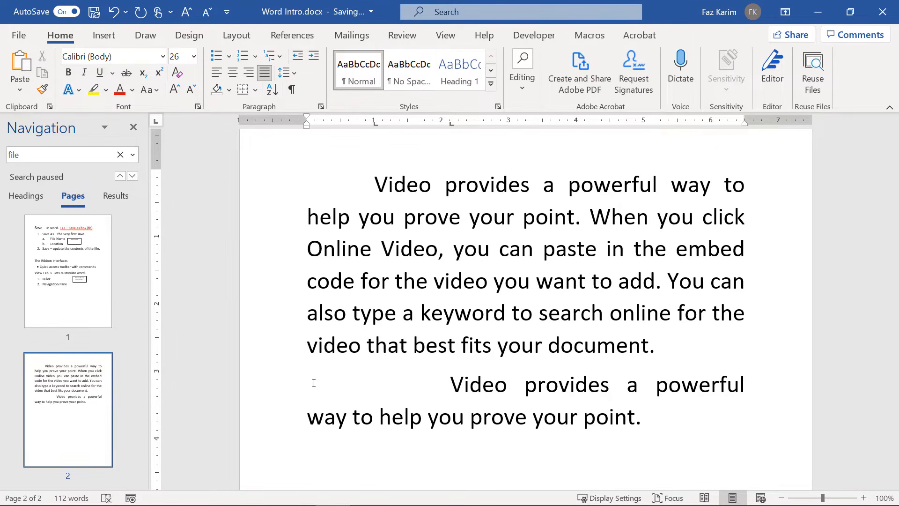
pyautogui.moveTo(452, 379); pyautogui.dragTo(456, 135)
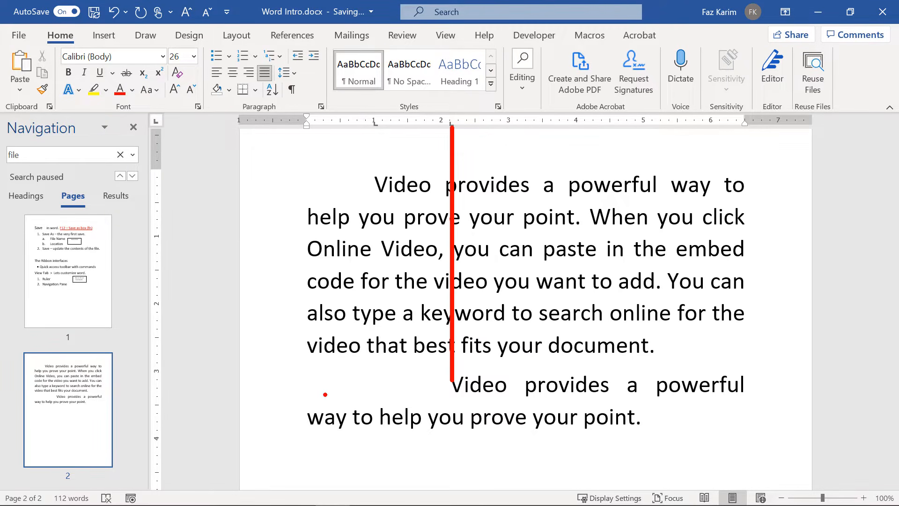
pyautogui.moveTo(312, 385)
pyautogui.mouseDown()
pyautogui.moveTo(348, 385)
pyautogui.moveTo(345, 379)
pyautogui.moveTo(340, 396)
pyautogui.moveTo(390, 383)
pyautogui.moveTo(376, 398)
pyautogui.mouseUp()
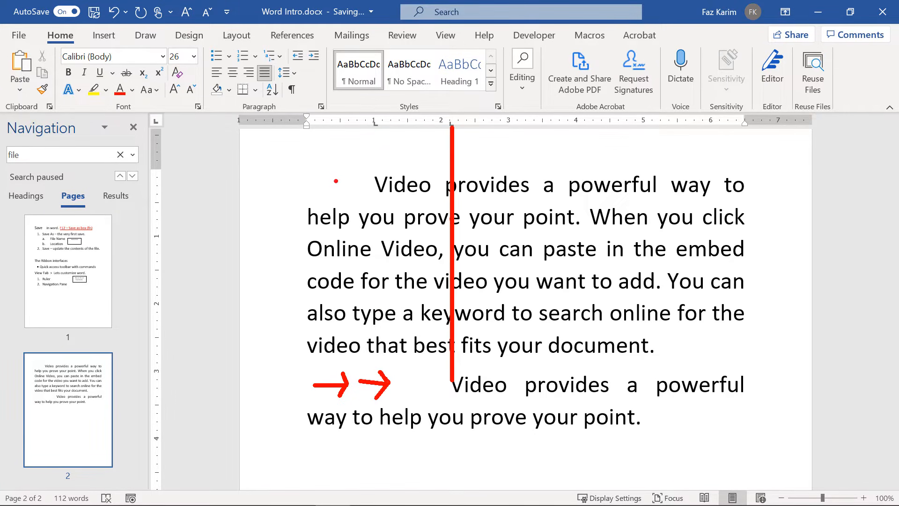
pyautogui.moveTo(336, 180); pyautogui.dragTo(360, 180)
pyautogui.moveTo(354, 175)
pyautogui.mouseDown()
pyautogui.moveTo(361, 179)
pyautogui.moveTo(350, 193)
pyautogui.mouseUp()
pyautogui.press('Escape')
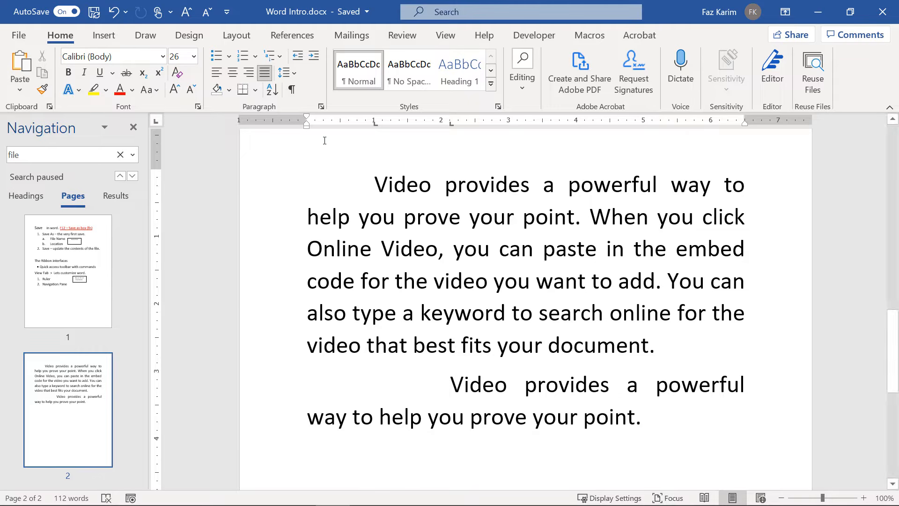
pyautogui.click(291, 97)
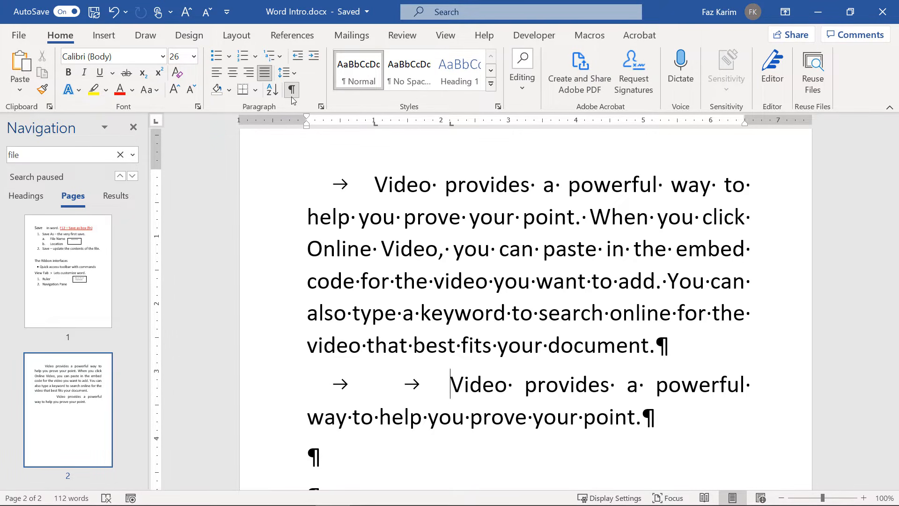
pyautogui.click(291, 90)
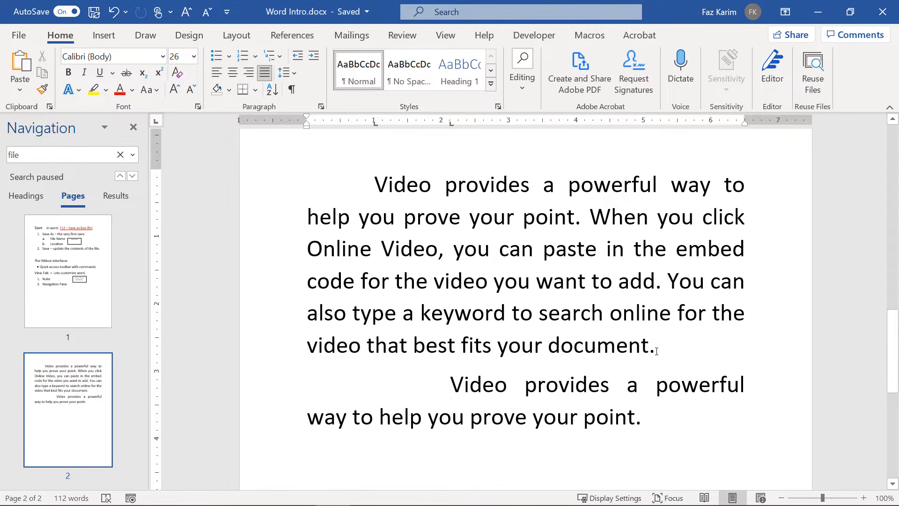
pyautogui.moveTo(655, 345); pyautogui.dragTo(374, 173)
# Centre the first Video paragraph and give it yellow shading, with no border added.
pyautogui.click(231, 73)
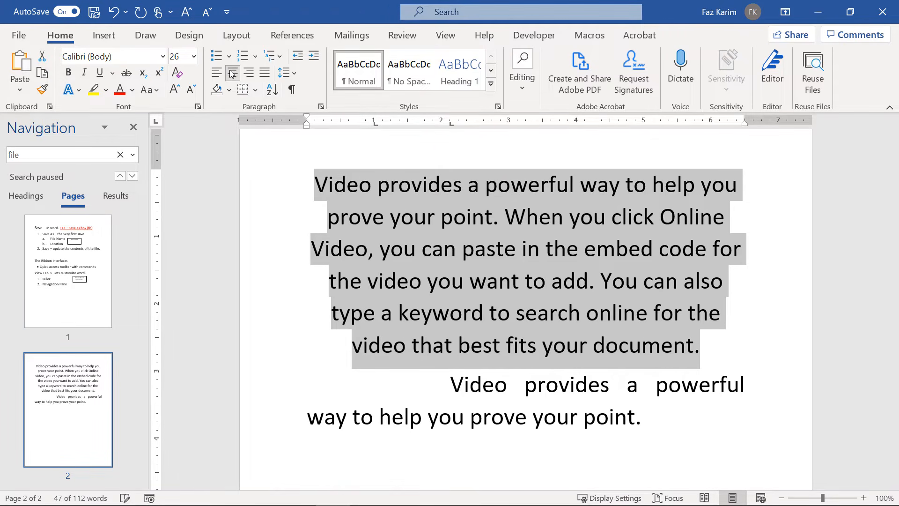
pyautogui.click(255, 92)
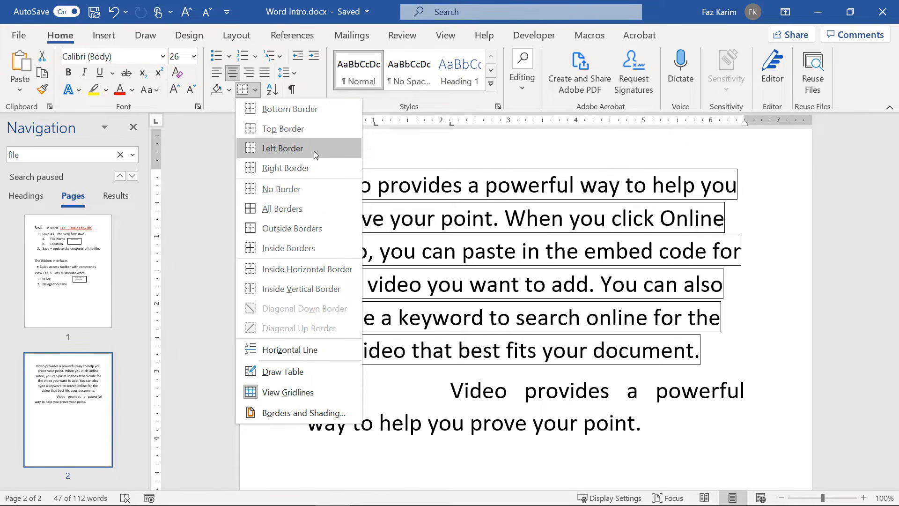
pyautogui.click(321, 113)
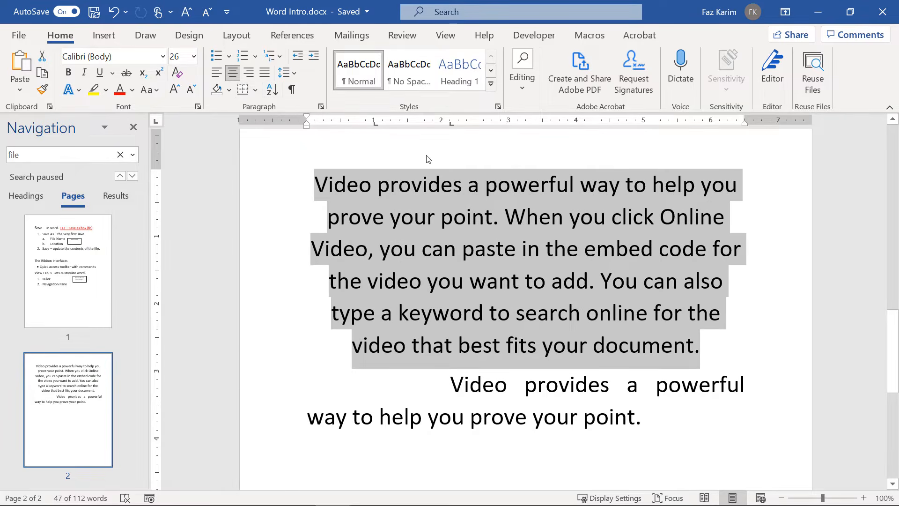
pyautogui.click(229, 90)
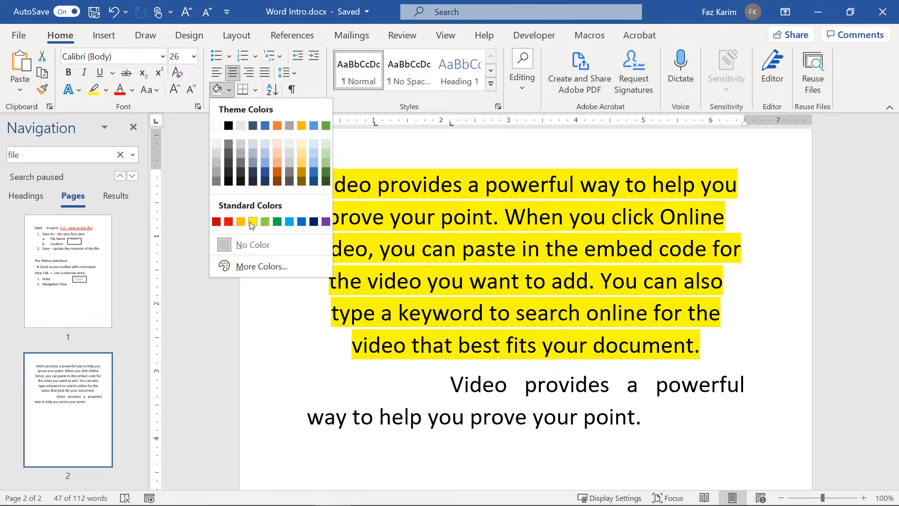
pyautogui.click(252, 222)
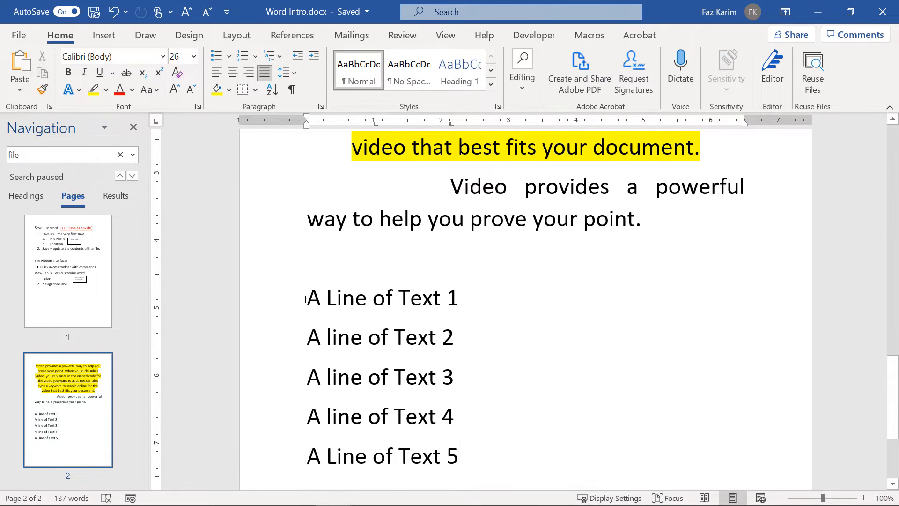
# Select the five lines 'A Line of Text 1' through 'A Line of Text 5'.
pyautogui.moveTo(306, 296); pyautogui.dragTo(470, 458)
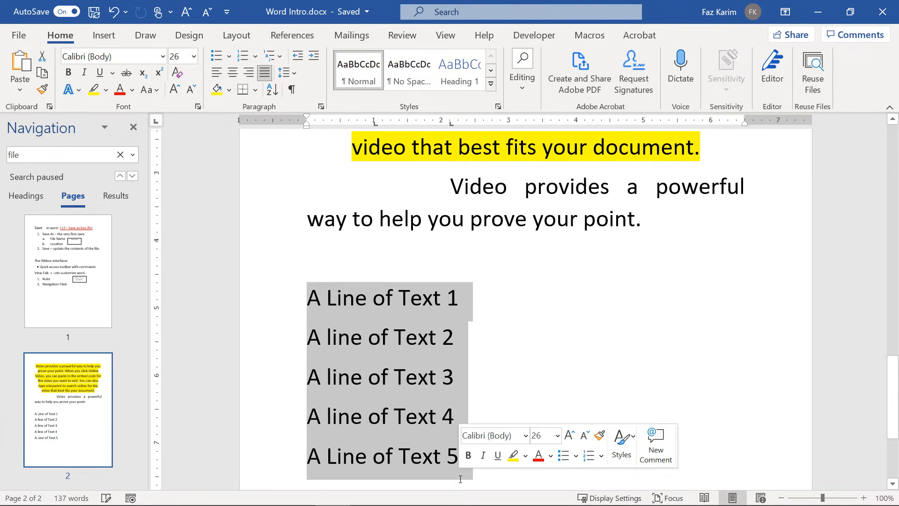
# Turn the five 'A Line of Text' lines into a bulleted list.
pyautogui.click(218, 61)
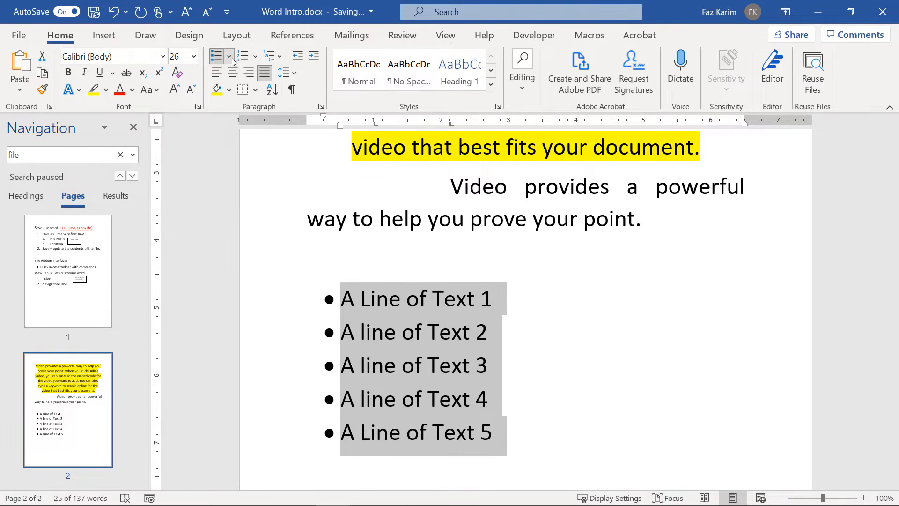
pyautogui.click(231, 58)
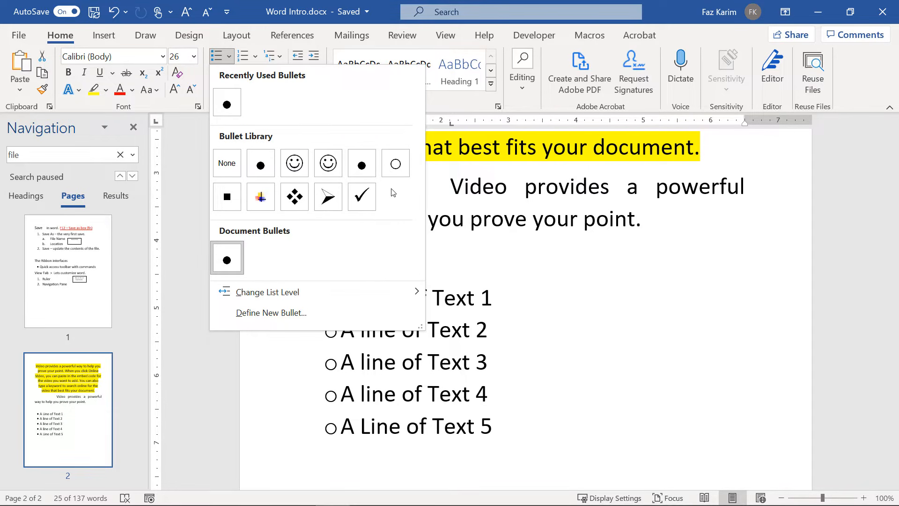
pyautogui.click(482, 326)
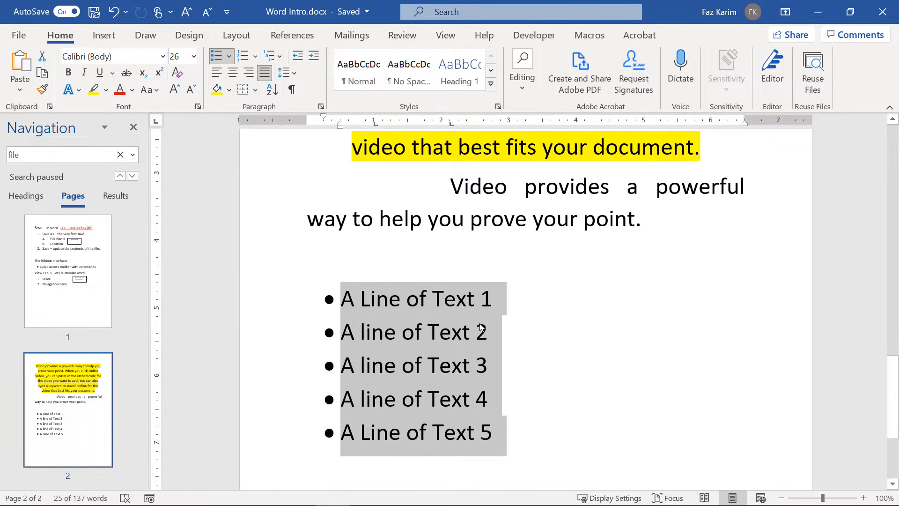
# Demote 'A line of Text 2' two levels and show the bullet style choices.
pyautogui.click(346, 332)
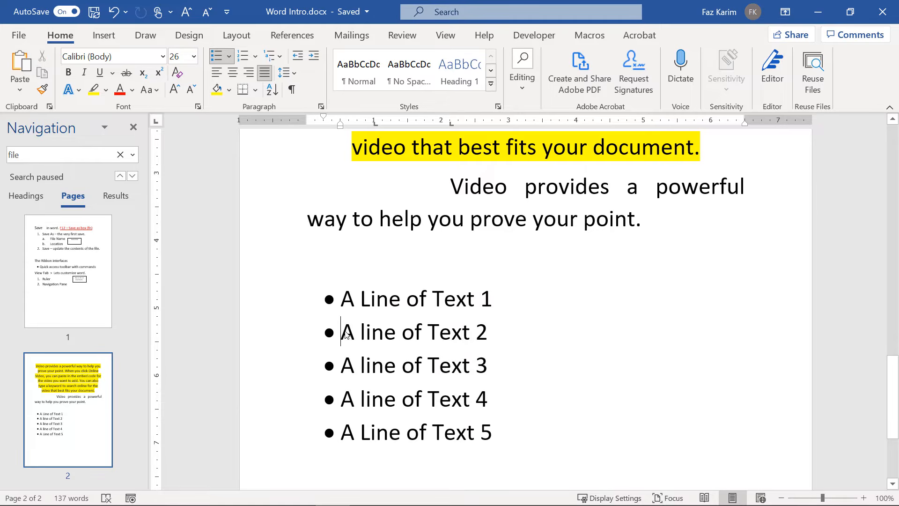
pyautogui.click(314, 56)
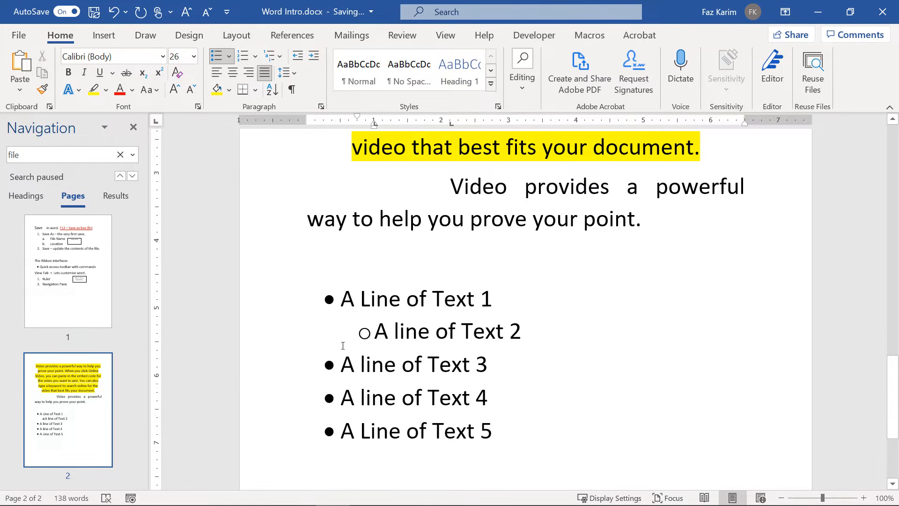
pyautogui.press('Tab')
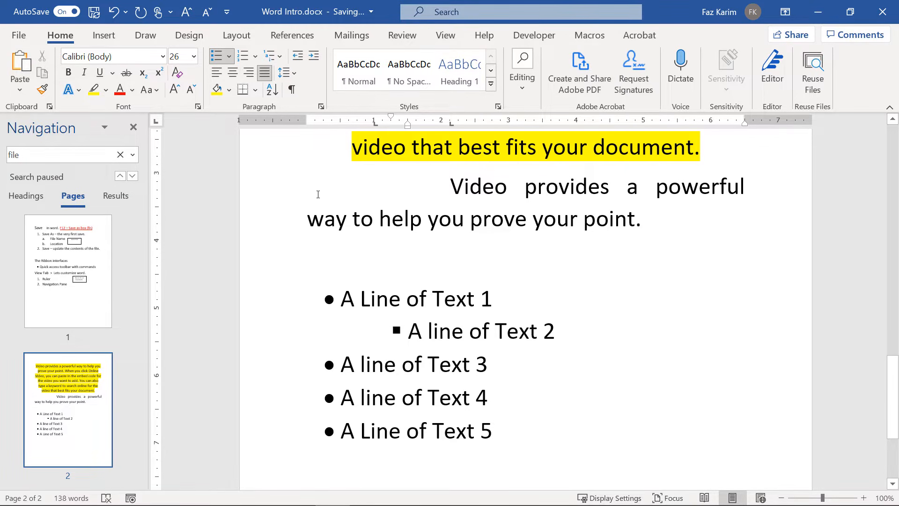
pyautogui.click(229, 56)
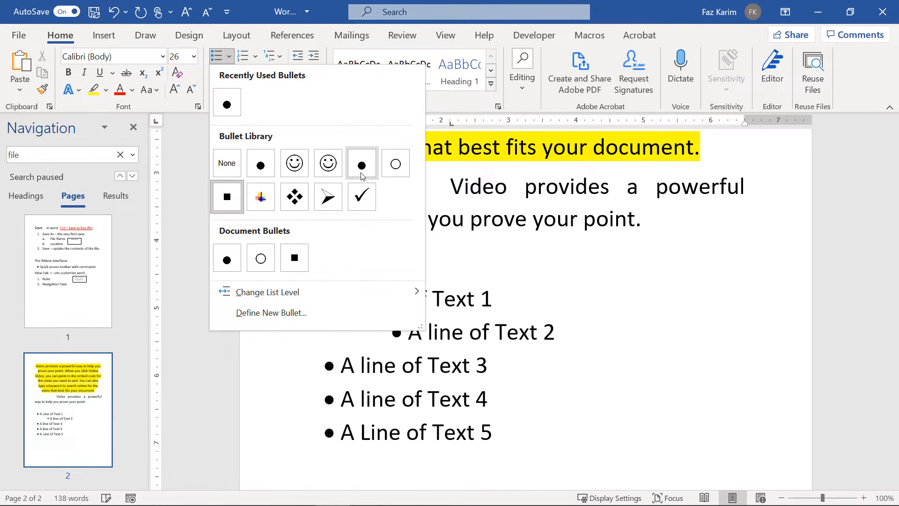
# Give lines 2, 3 and 4 a checkmark bullet.
pyautogui.click(360, 196)
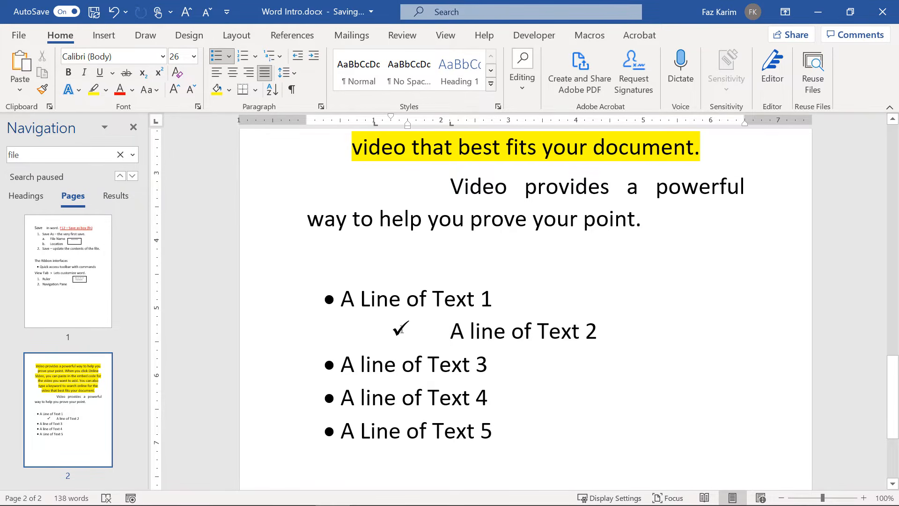
pyautogui.click(397, 328)
pyautogui.click(394, 328)
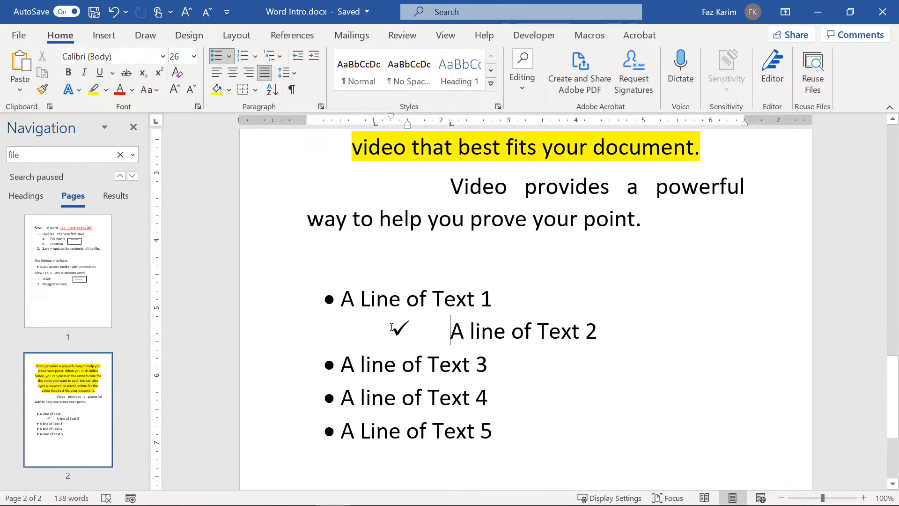
pyautogui.hotkey('ctrl', 'z')
pyautogui.hotkey('ctrl', 'y')
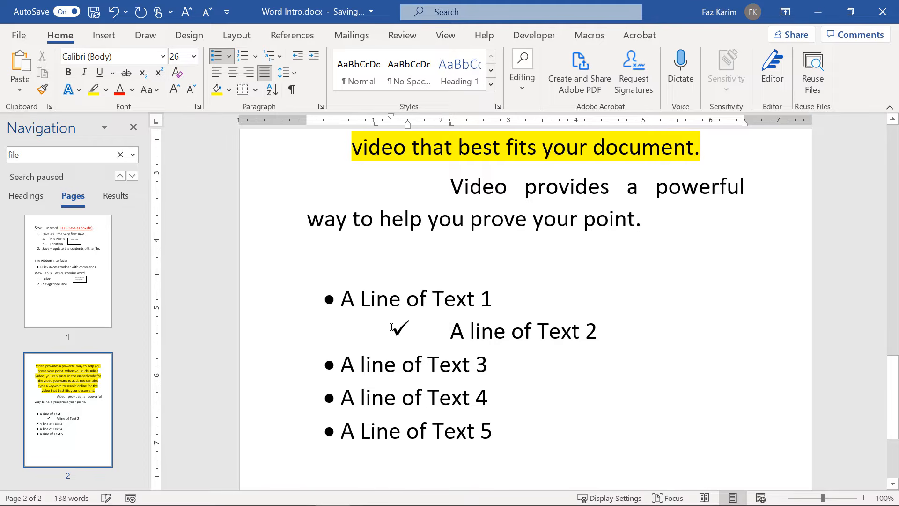
pyautogui.click(341, 368)
pyautogui.hotkey('ctrl', 'y')
pyautogui.click(339, 396)
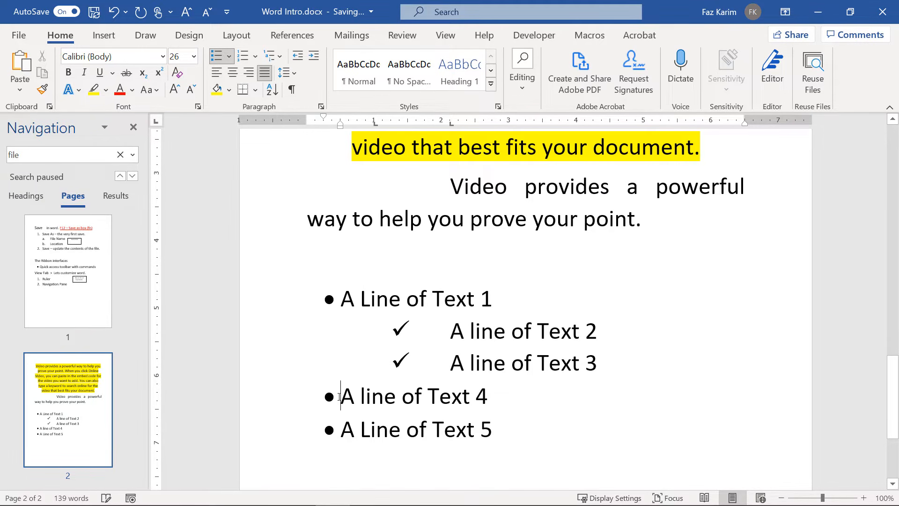
pyautogui.hotkey('ctrl', 'y')
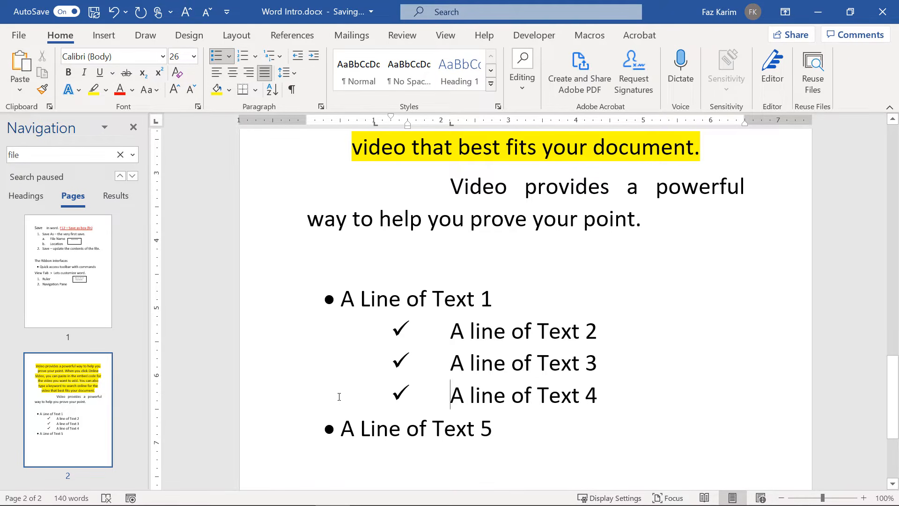
# Apply the coloured-cross bullet to lines 3, 5 and 2, promoting lines 3 and 2 one level.
pyautogui.click(383, 364)
pyautogui.hotkey('shift', 'Tab')
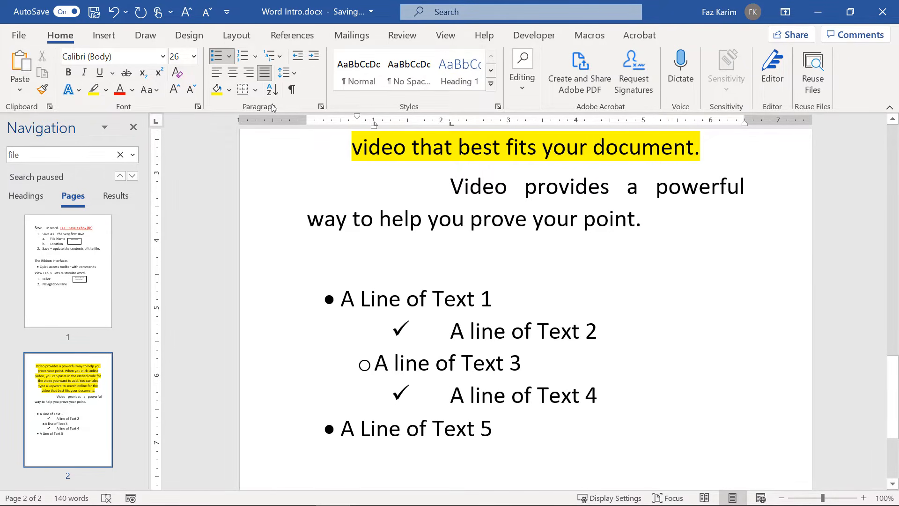
pyautogui.click(229, 57)
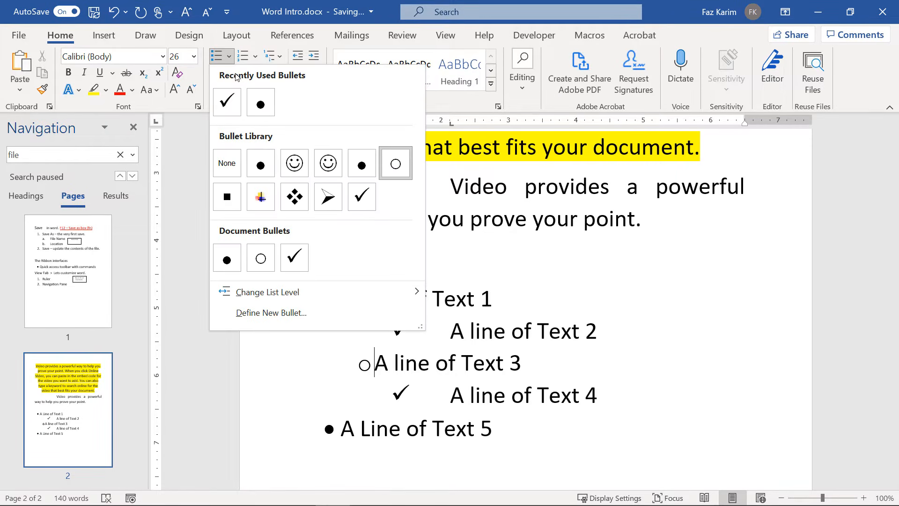
pyautogui.click(261, 196)
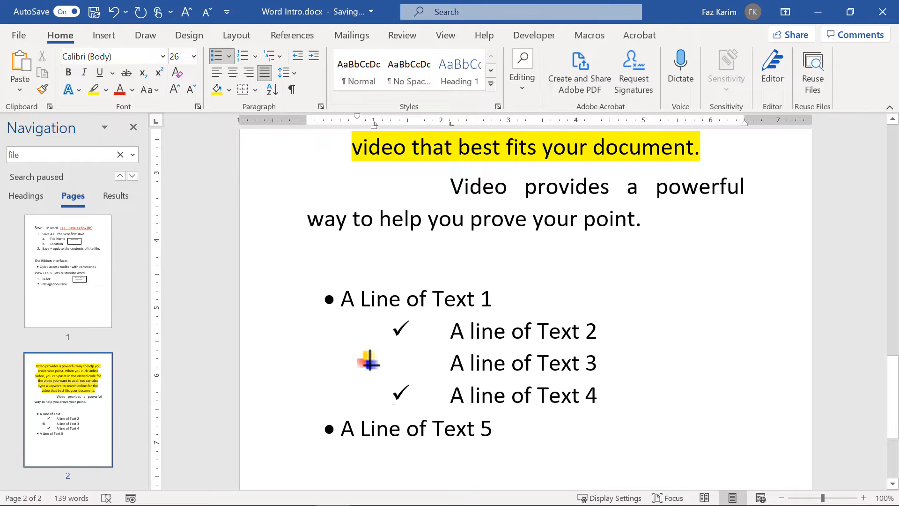
pyautogui.click(346, 428)
pyautogui.press('F4')
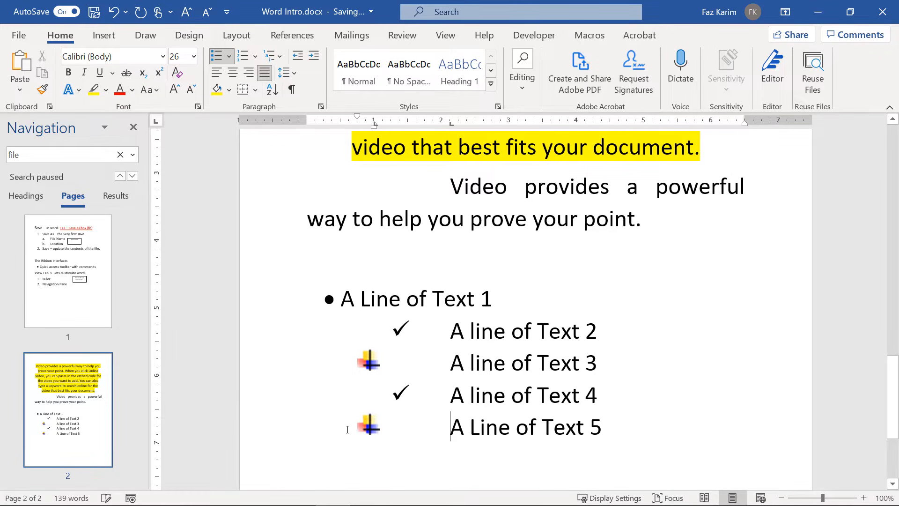
pyautogui.scroll(-1, 347, 427)
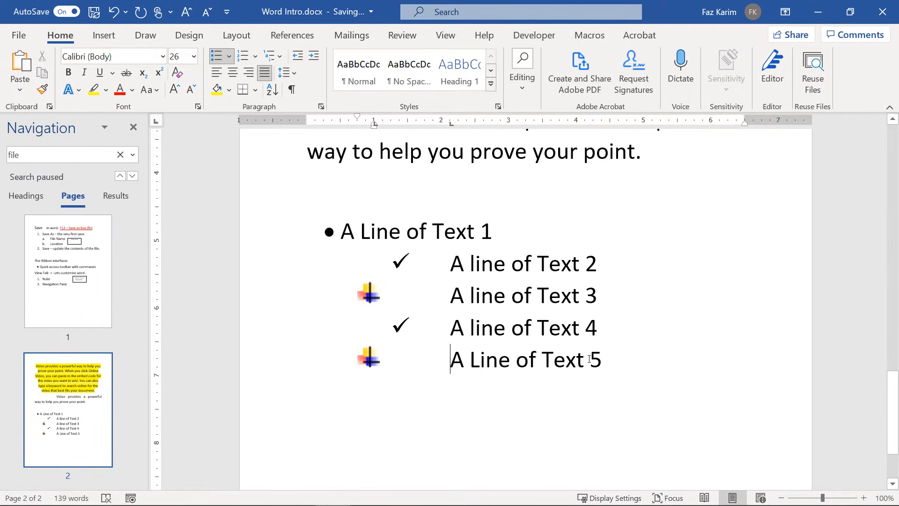
pyautogui.click(446, 268)
pyautogui.press('F4')
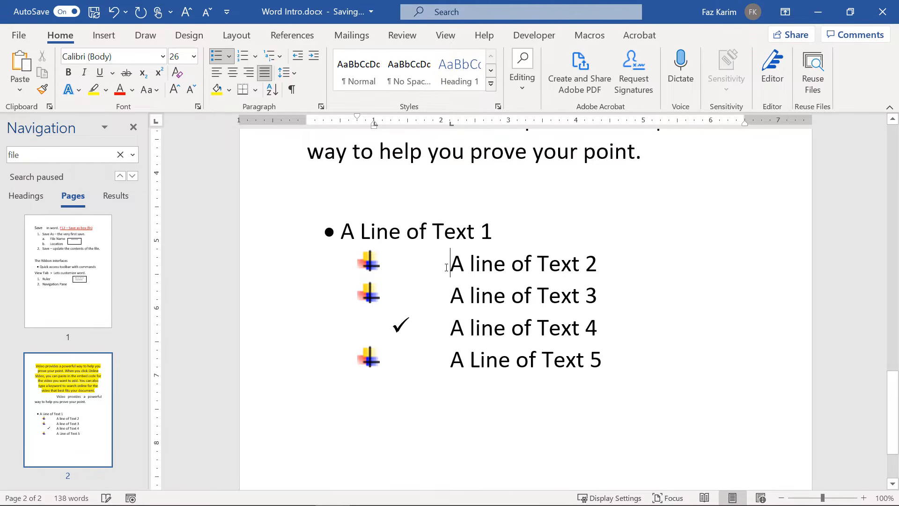
pyautogui.hotkey('shift', 'Tab')
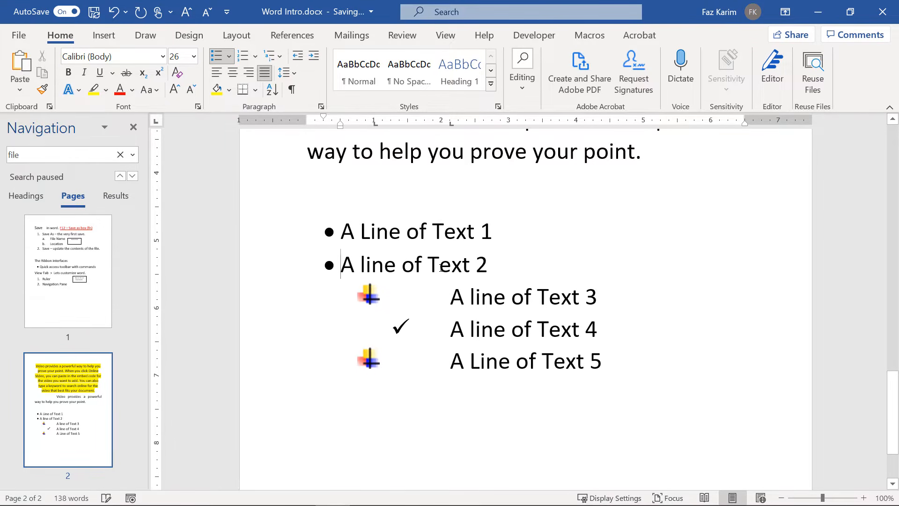
# Use a smiley bullet for the top level, then demote line 2 to level two and line 3 to level three.
pyautogui.press('Up')
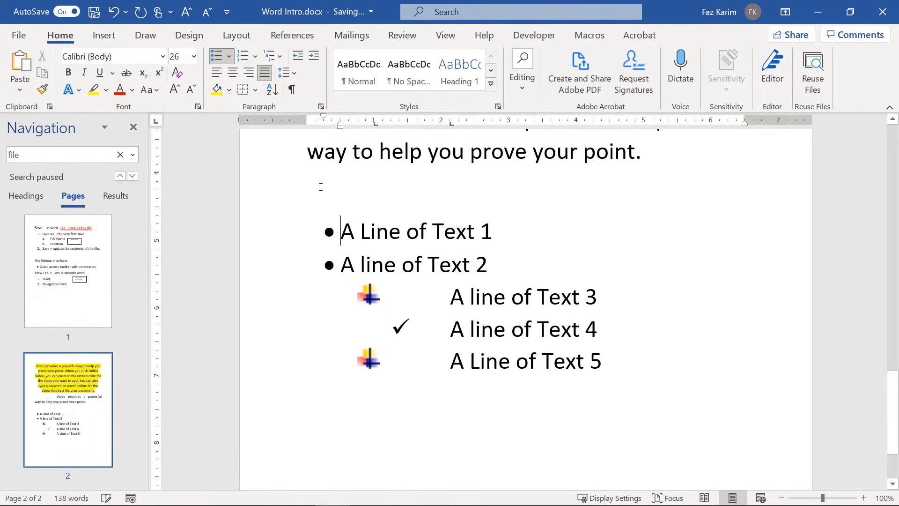
pyautogui.click(230, 57)
pyautogui.click(295, 164)
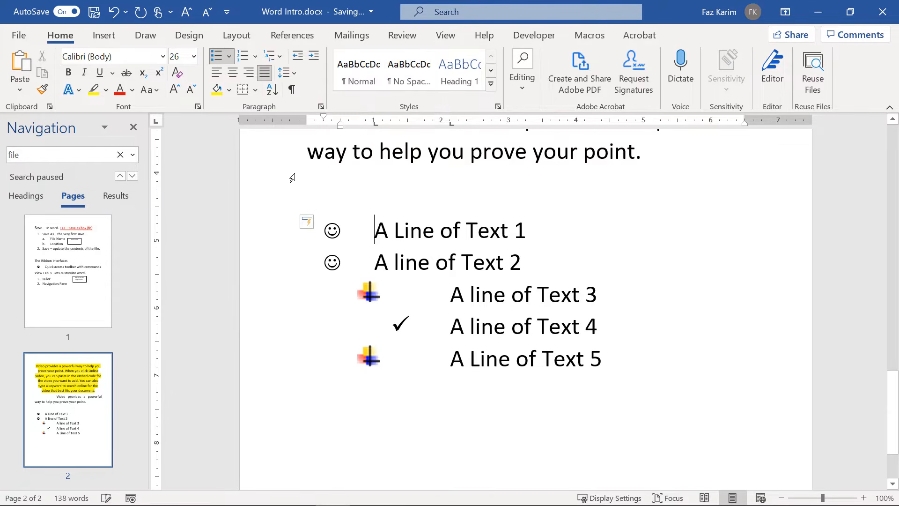
pyautogui.click(364, 267)
pyautogui.press('Tab')
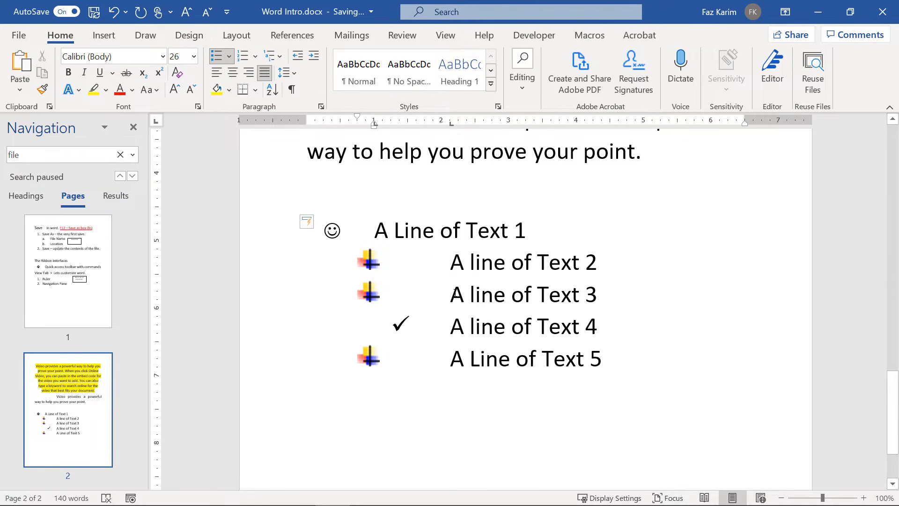
pyautogui.click(455, 293)
pyautogui.press('Tab')
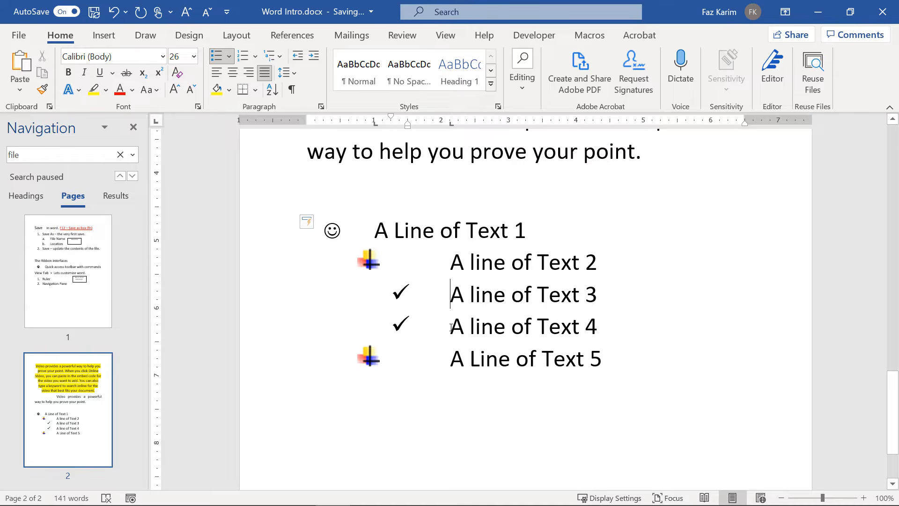
# Bullet level three with four diamonds, line 4 with an arrow at level four, and line 5 with a square at level five.
pyautogui.click(450, 327)
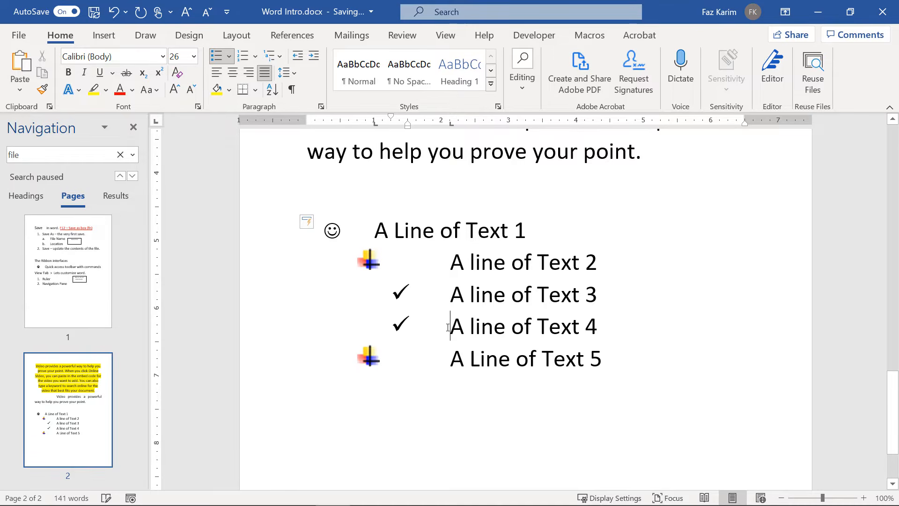
pyautogui.click(230, 58)
pyautogui.click(293, 196)
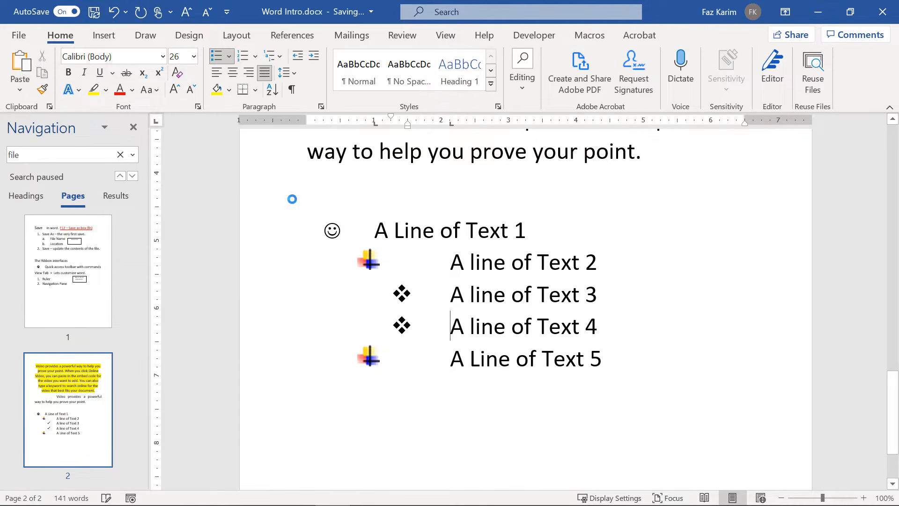
pyautogui.press('Tab')
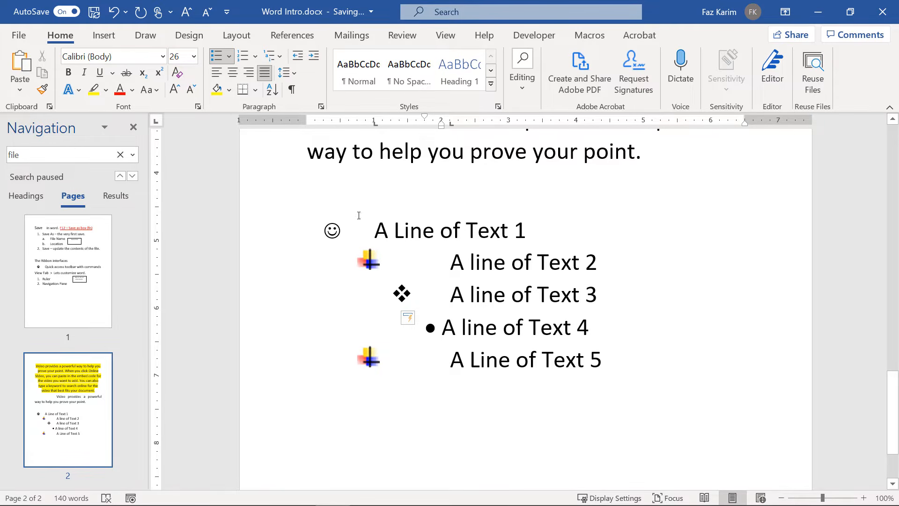
pyautogui.click(229, 56)
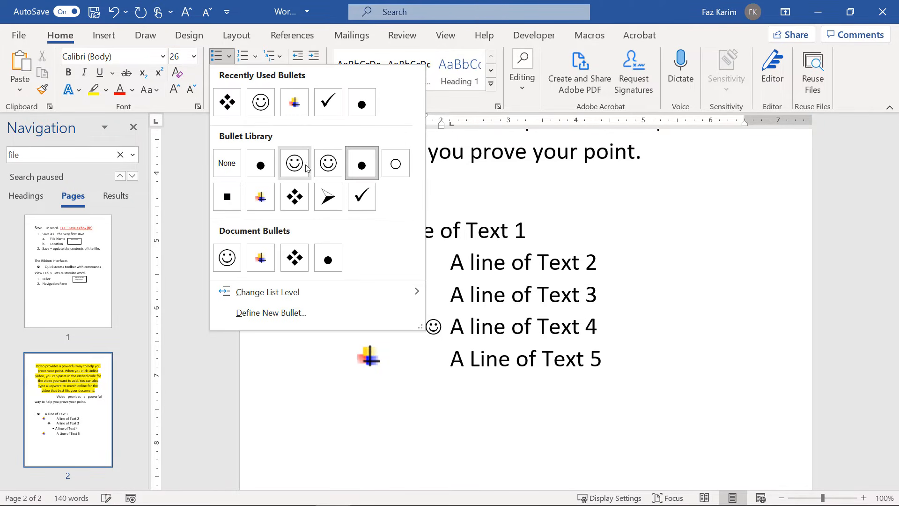
pyautogui.click(328, 196)
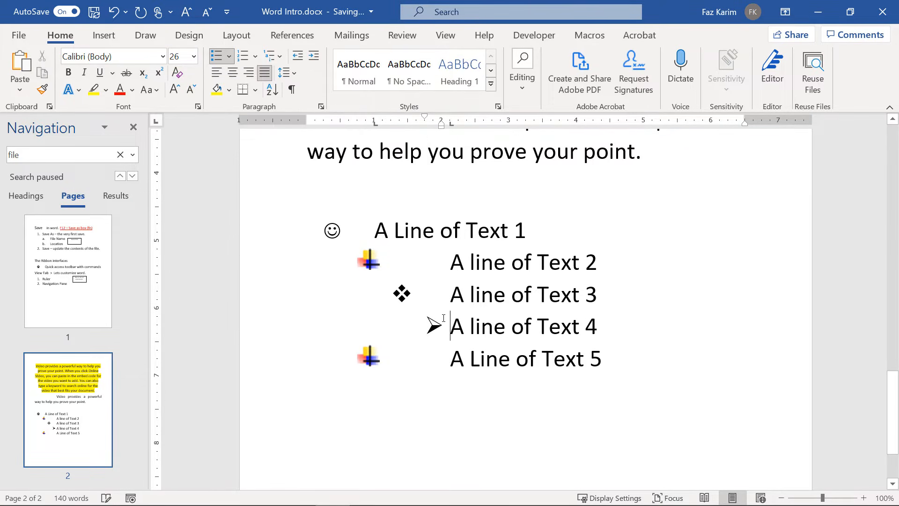
pyautogui.click(453, 366)
pyautogui.press('Tab')
pyautogui.press('Tab')
pyautogui.press('Tab')
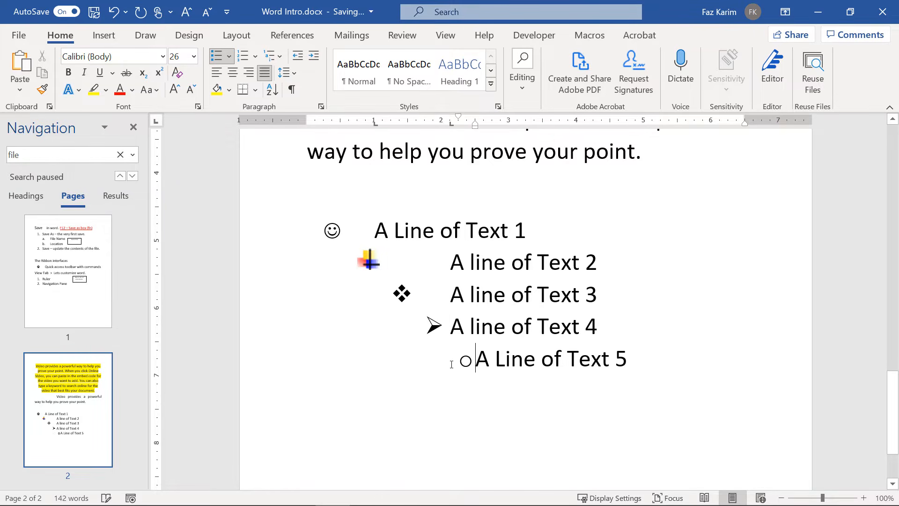
pyautogui.click(229, 58)
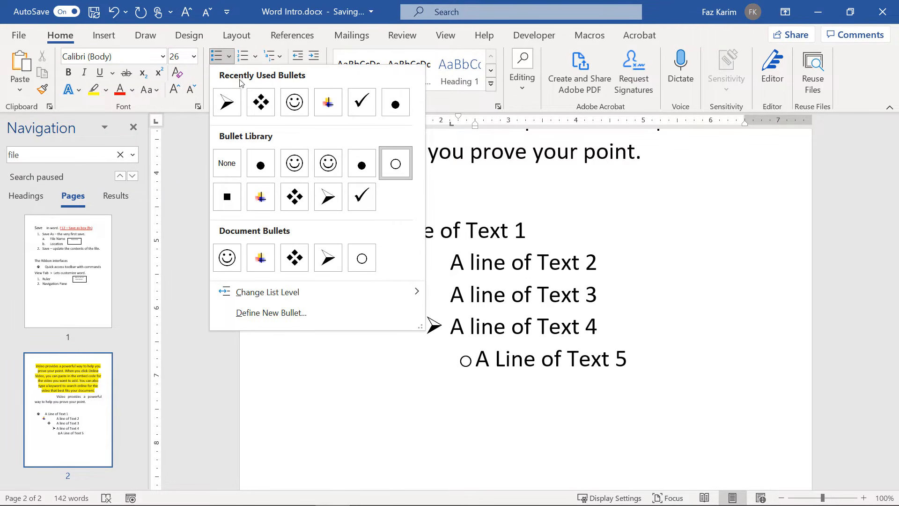
pyautogui.click(227, 197)
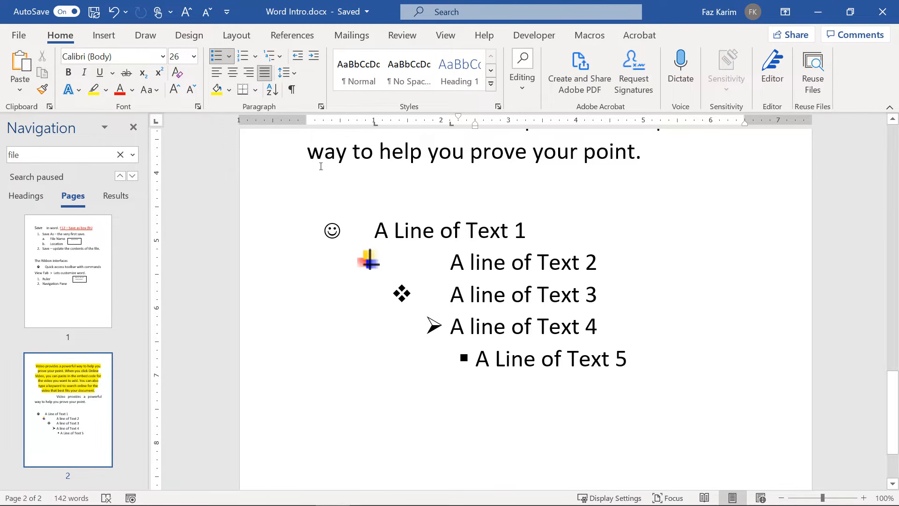
# Cancel Define New Bullet with alignment left at Left, then click at the end of 'A Line of Text 5'.
pyautogui.click(229, 58)
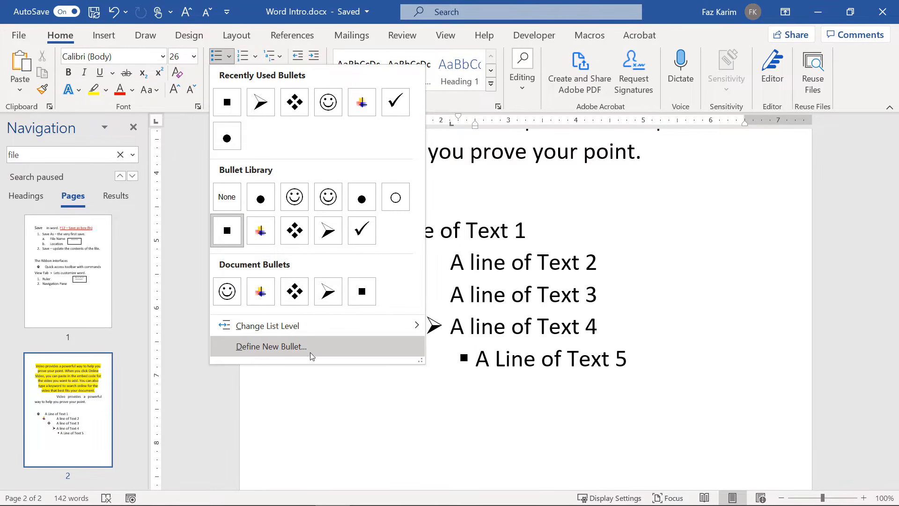
pyautogui.click(250, 348)
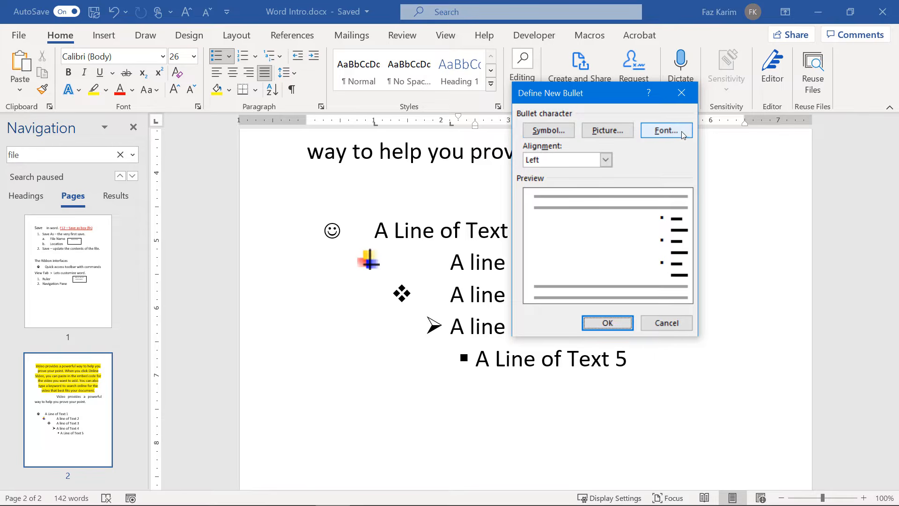
pyautogui.click(605, 160)
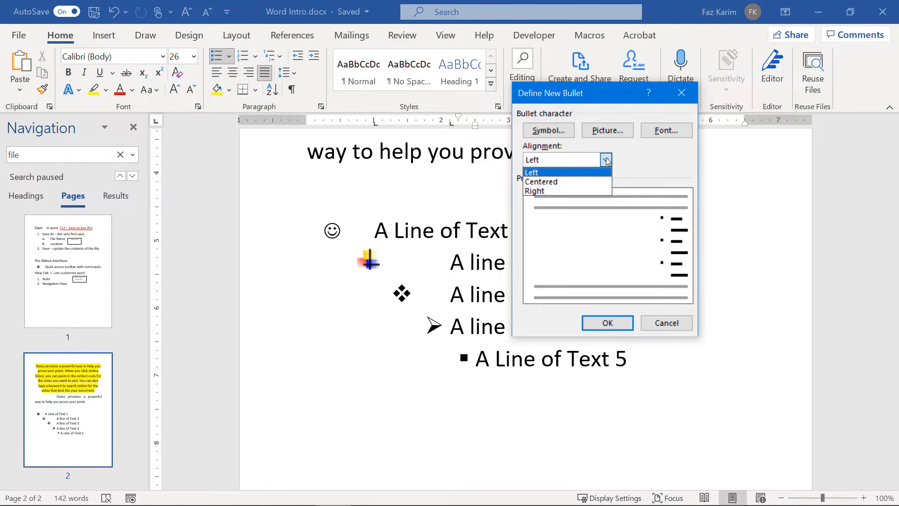
pyautogui.click(607, 161)
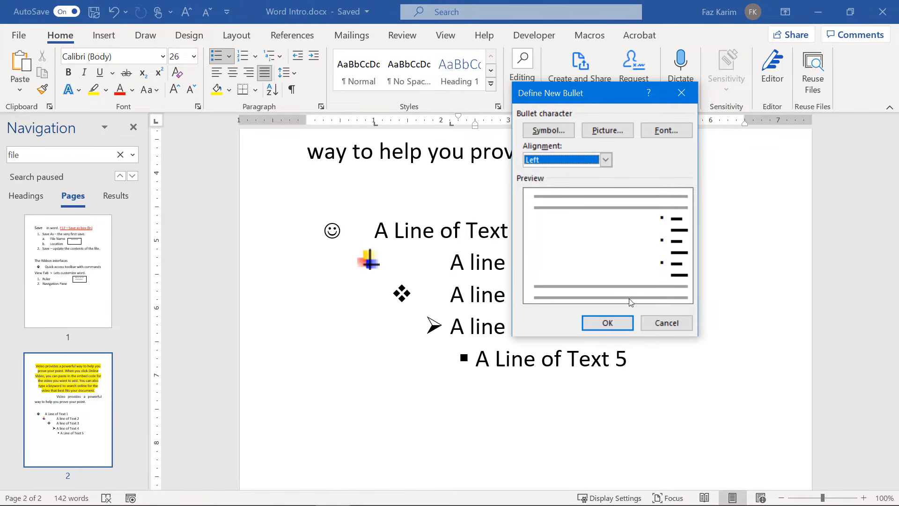
pyautogui.click(664, 328)
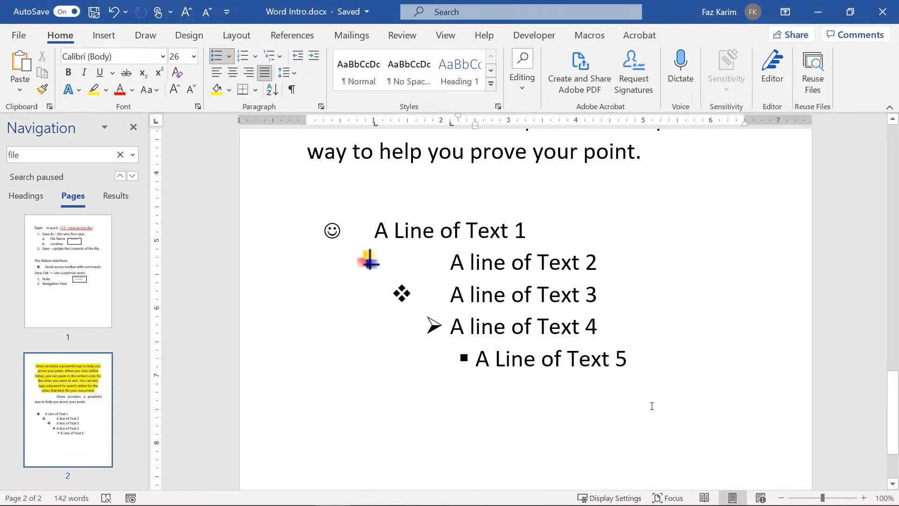
pyautogui.click(662, 371)
# Add a new line after 'A Line of Text 5' and strip its bullet.
pyautogui.press('Return')
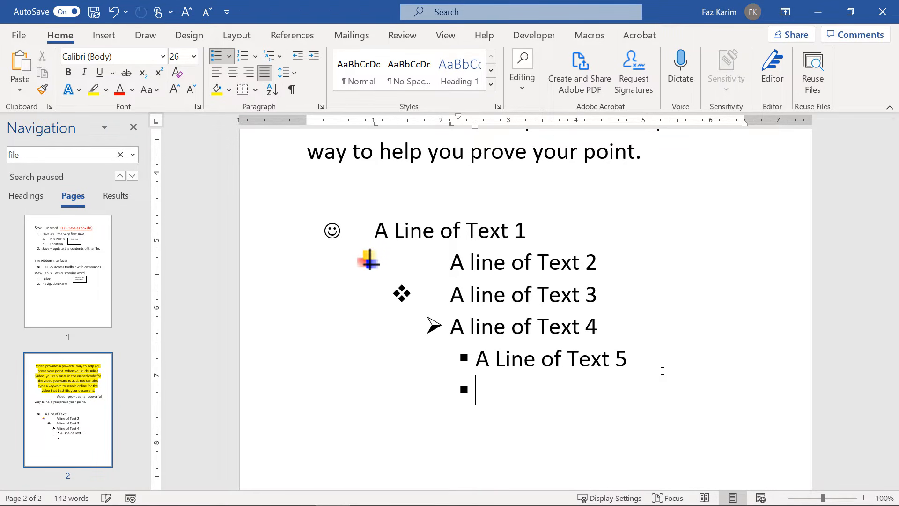
pyautogui.hotkey('shift', 'Tab')
pyautogui.hotkey('shift', 'Tab')
pyautogui.hotkey('shift', 'Tab')
pyautogui.hotkey('shift', 'Tab')
pyautogui.press('Return')
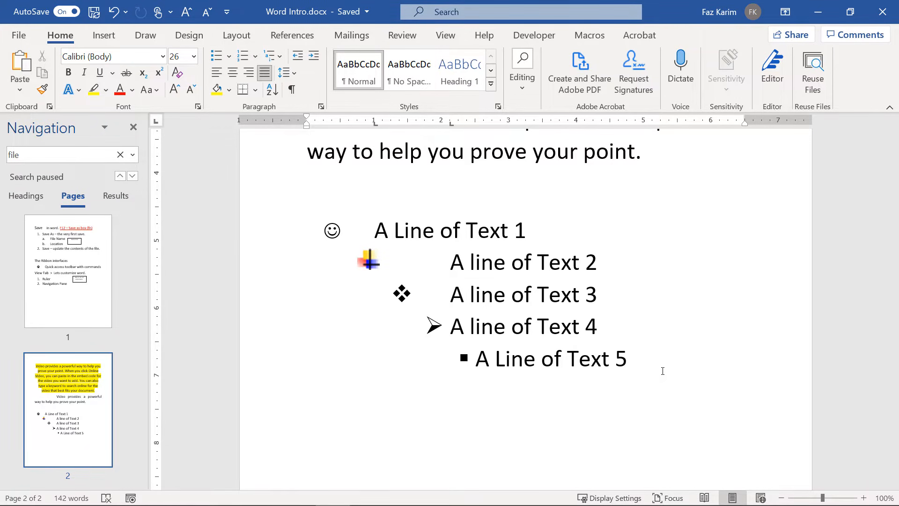
# Type 'Item 1', 'Item 2' and 'Item 3' on separate lines and select all three.
pyautogui.write('Item 1')
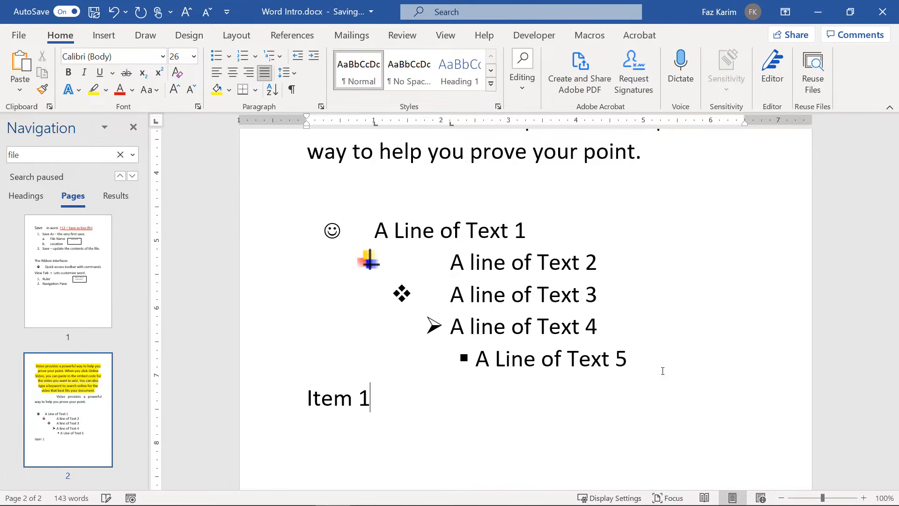
pyautogui.press('Return')
pyautogui.write('Item 2')
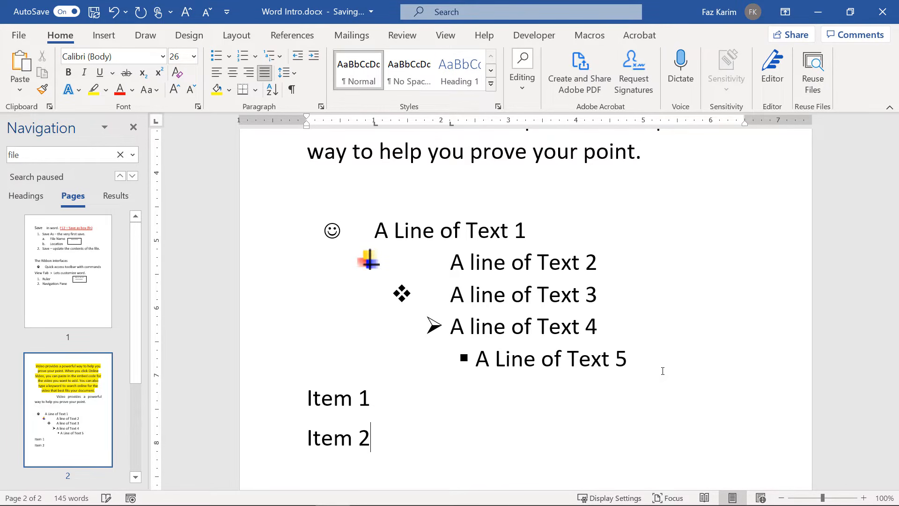
pyautogui.press('Return')
pyautogui.write('Item 3')
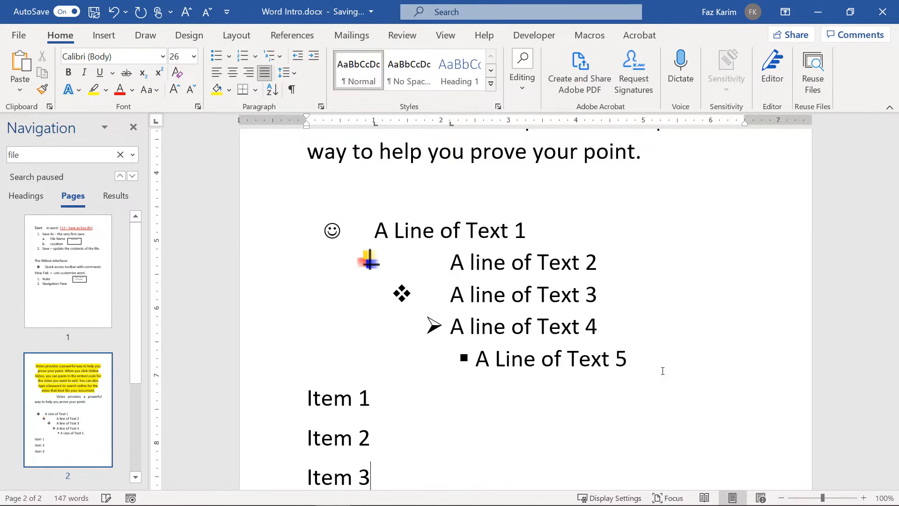
pyautogui.scroll(-1, 662, 371)
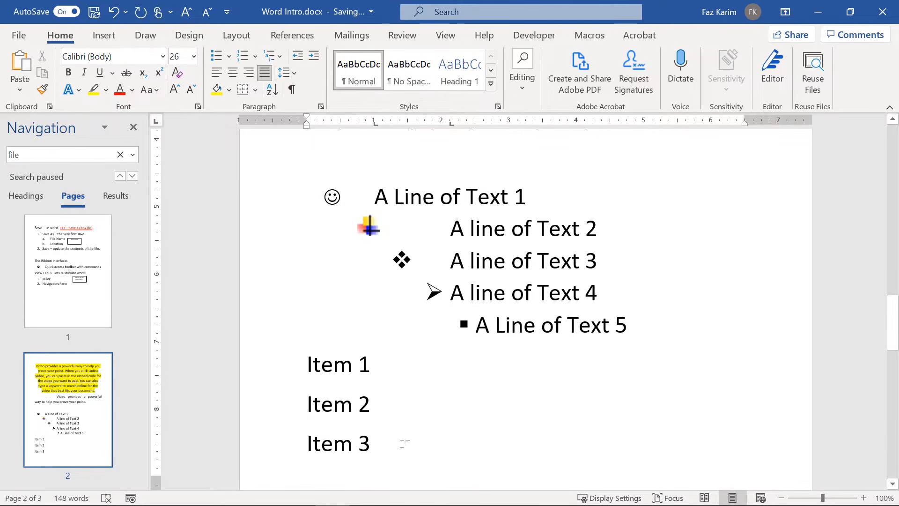
pyautogui.moveTo(403, 441); pyautogui.dragTo(282, 361)
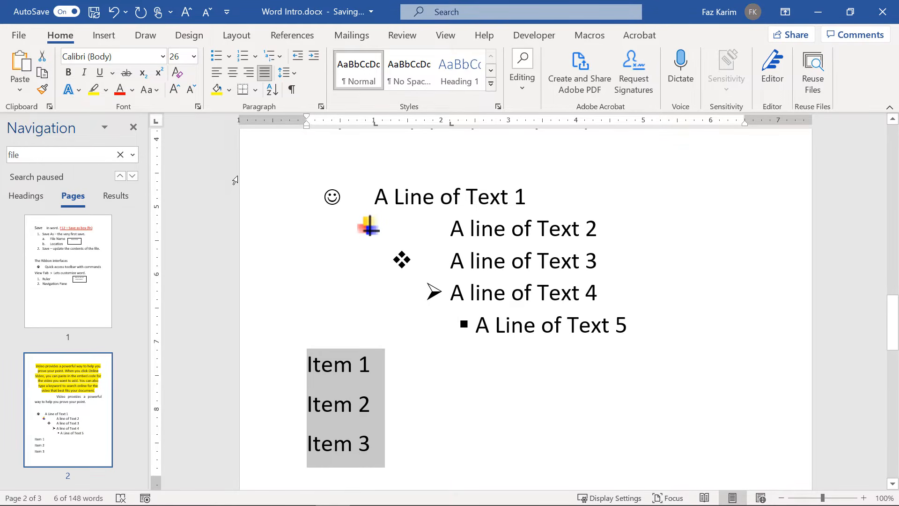
# Number Item 1–3 in the 1) 2) 3) format and begin an empty item 4) below.
pyautogui.click(246, 57)
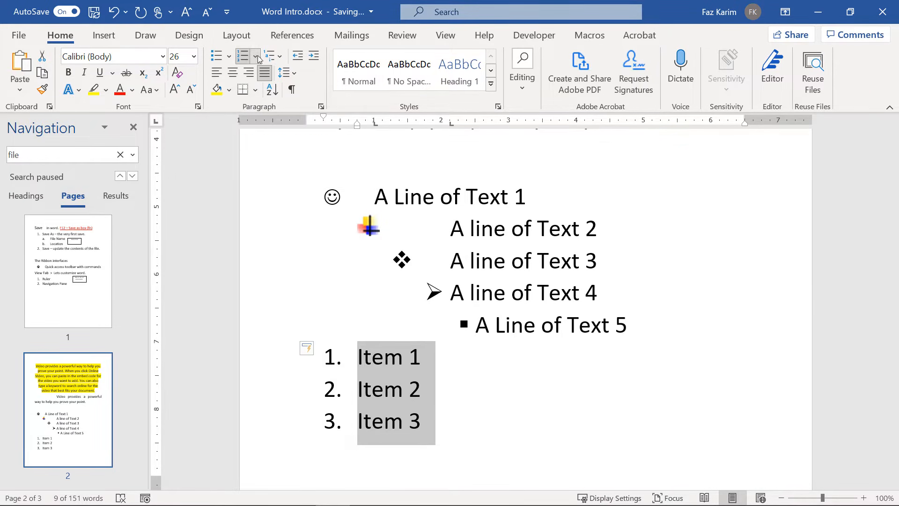
pyautogui.click(257, 57)
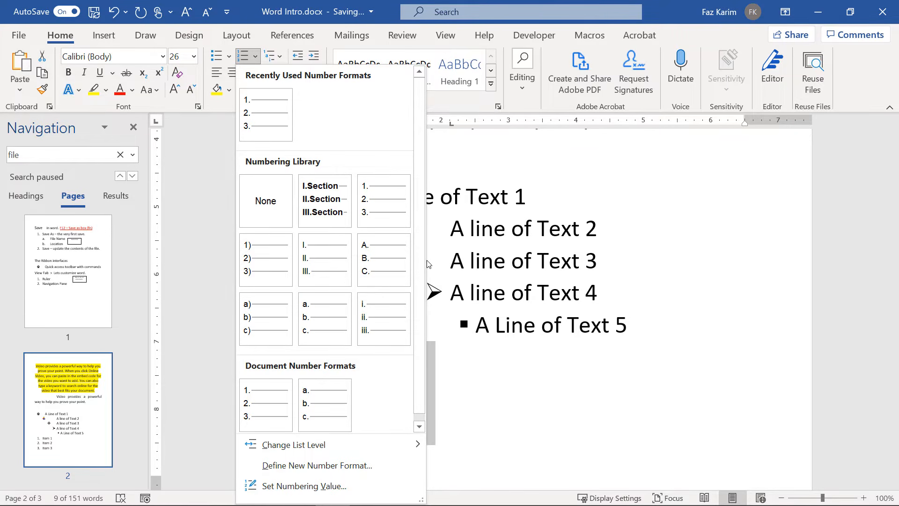
pyautogui.click(286, 256)
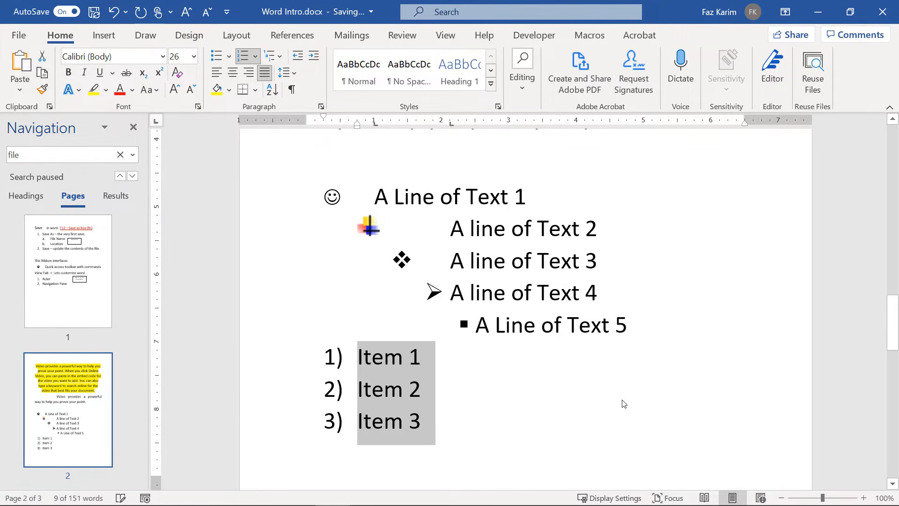
pyautogui.click(482, 418)
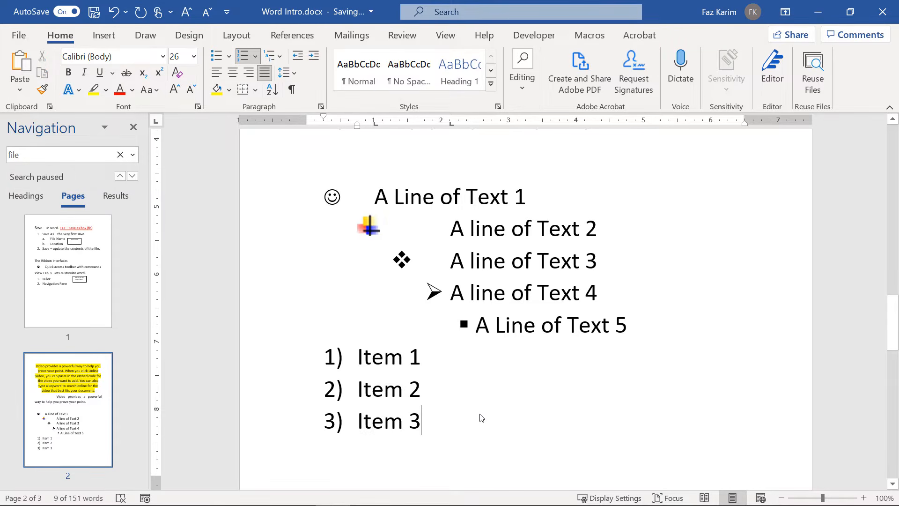
pyautogui.press('Return')
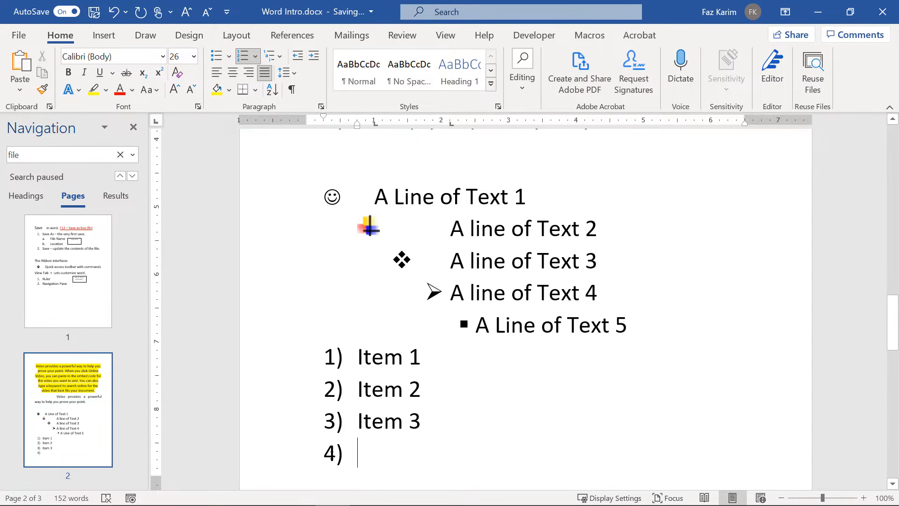
# Restart numbering, type 'a New list restart', then use Continue Numbering so it becomes item 4).
pyautogui.rightClick(331, 452)
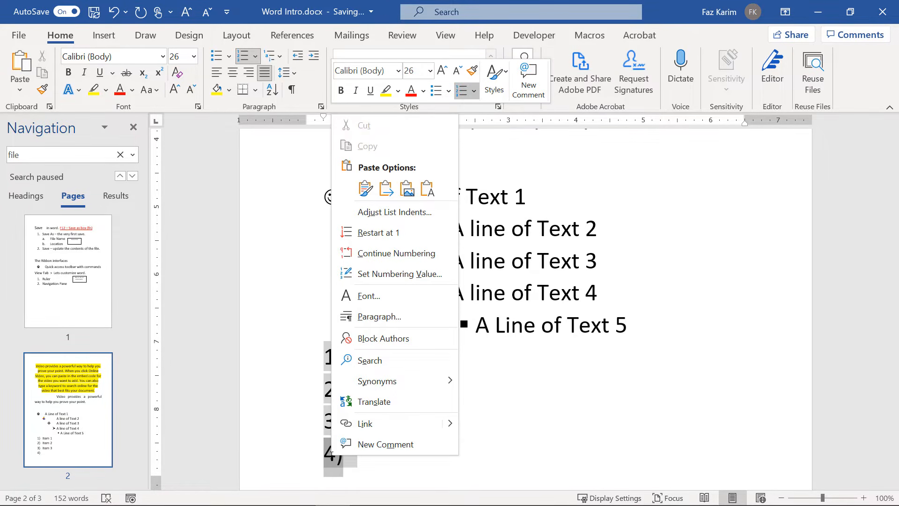
pyautogui.click(400, 234)
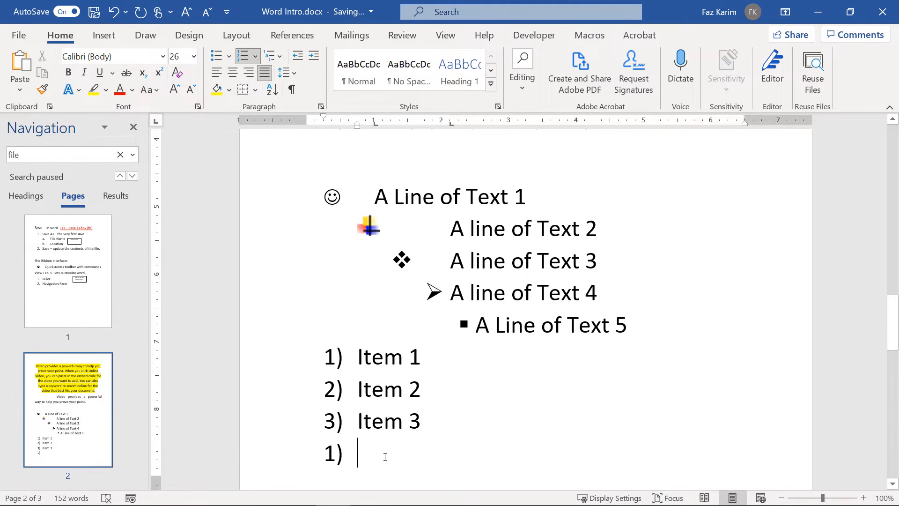
pyautogui.write('a New')
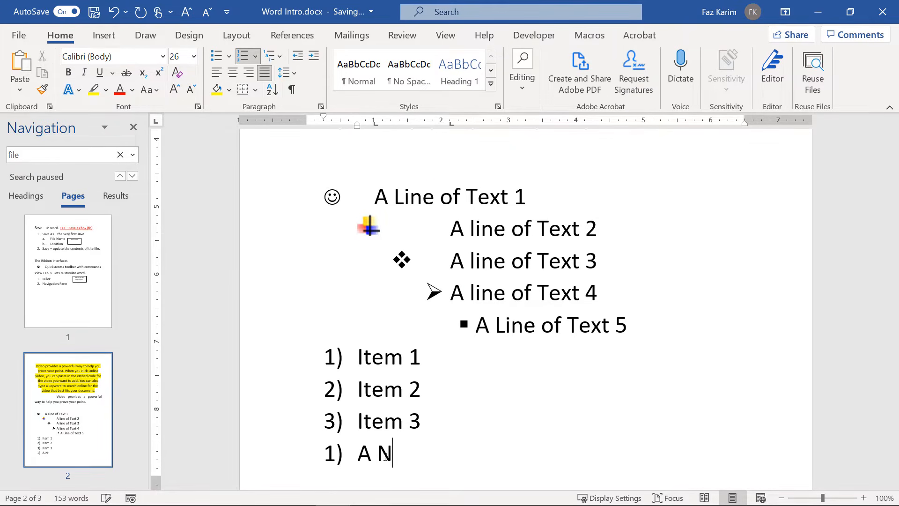
pyautogui.write(' list res')
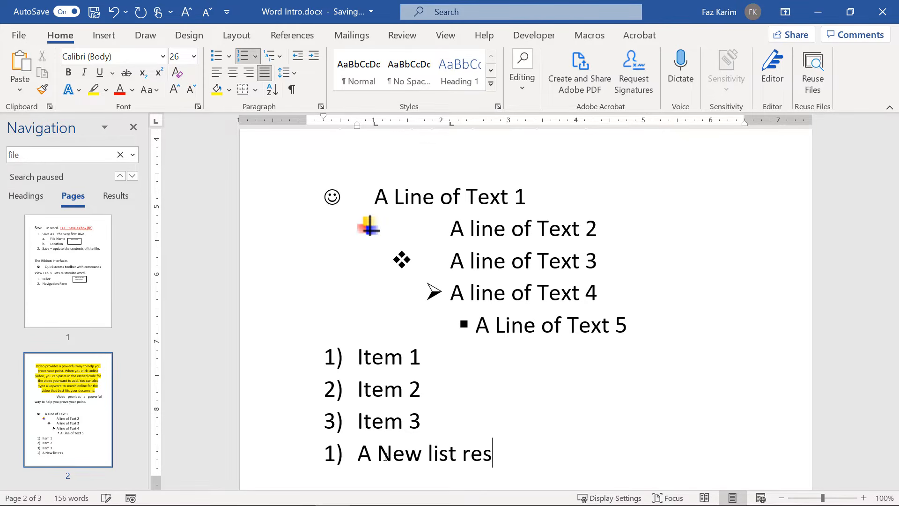
pyautogui.write('tart')
pyautogui.press('Return')
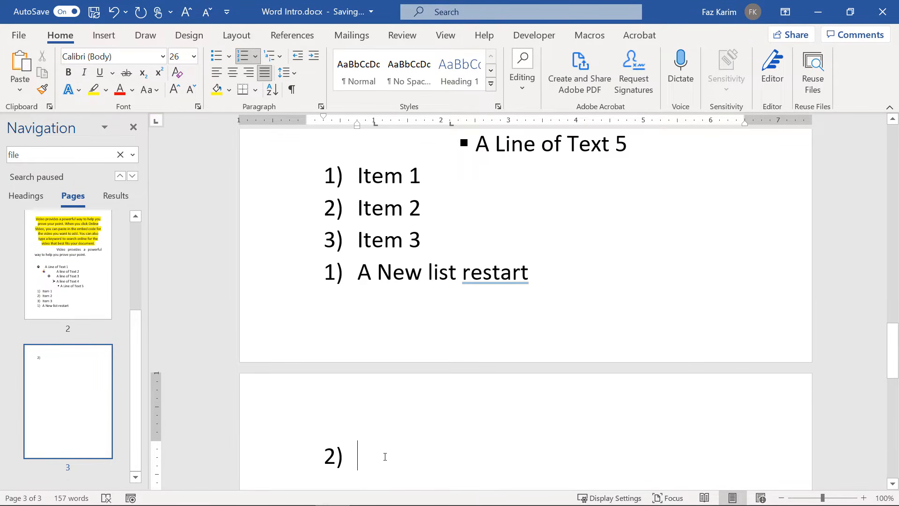
pyautogui.rightClick(335, 457)
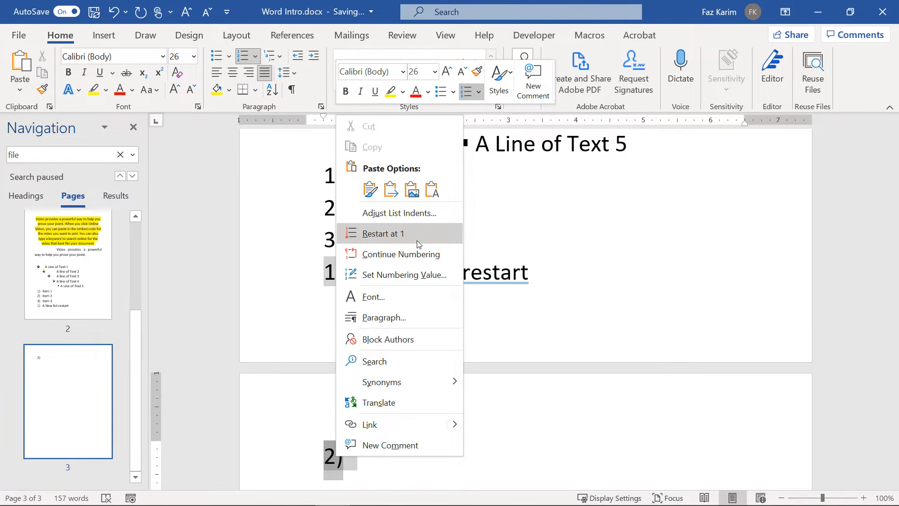
pyautogui.click(418, 254)
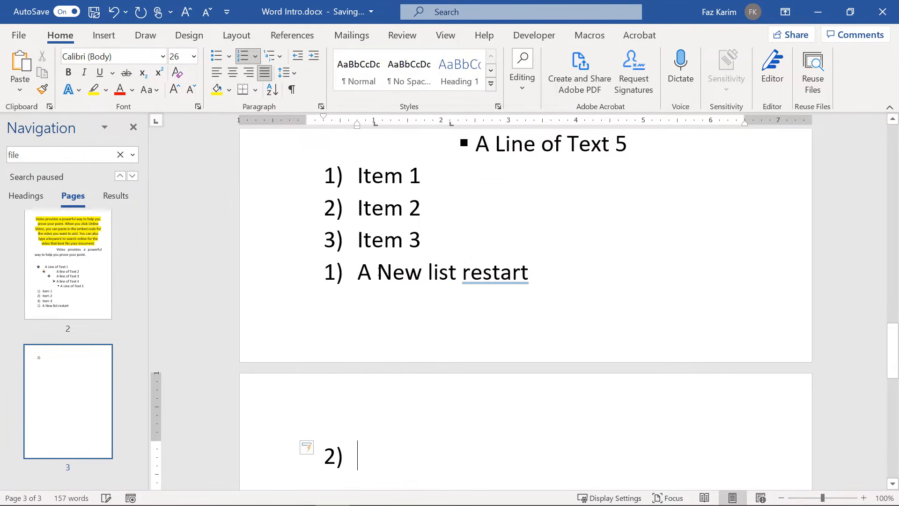
pyautogui.rightClick(334, 272)
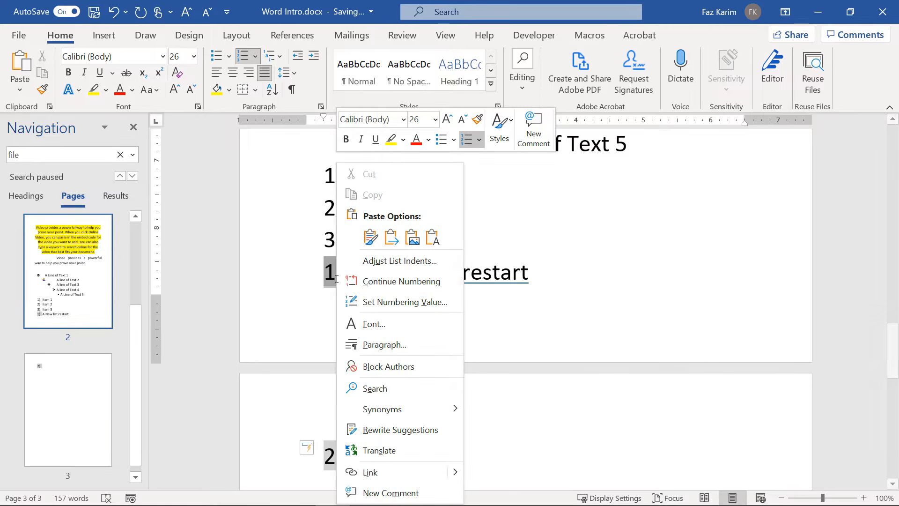
pyautogui.click(390, 282)
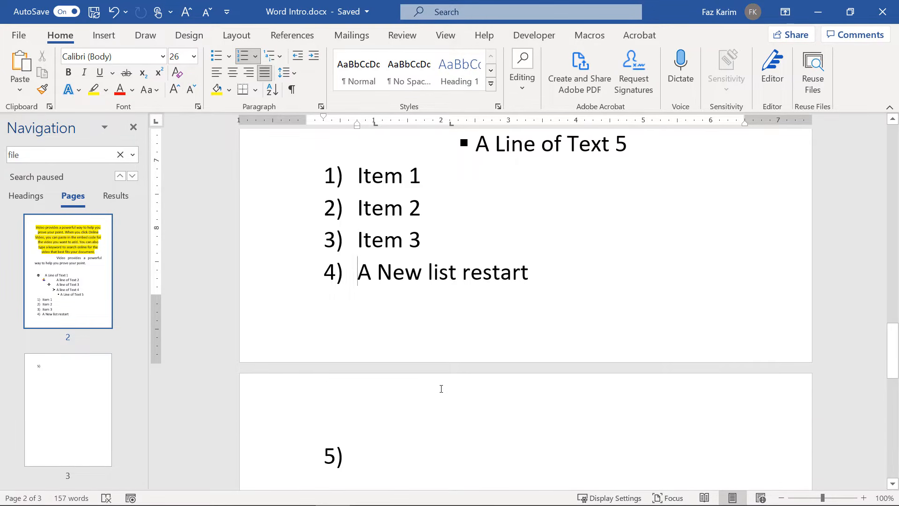
# Delete the blank line above the bulleted list and return to the empty item 5).
pyautogui.scroll(5, 441, 389)
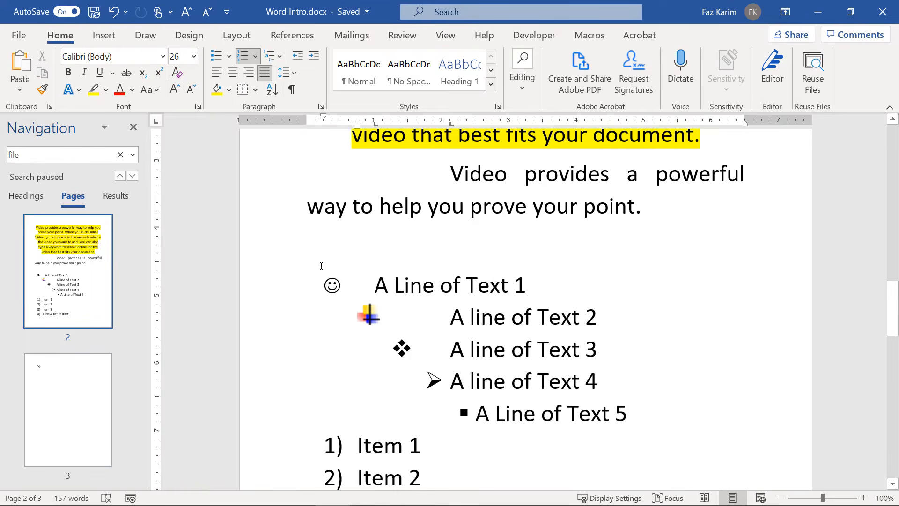
pyautogui.click(316, 247)
pyautogui.press('BackSpace')
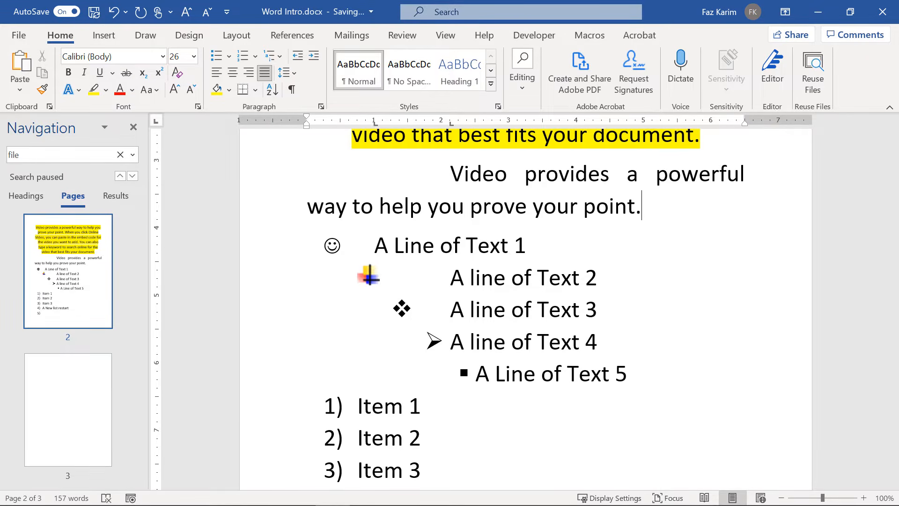
pyautogui.scroll(-4, 315, 254)
pyautogui.click(371, 337)
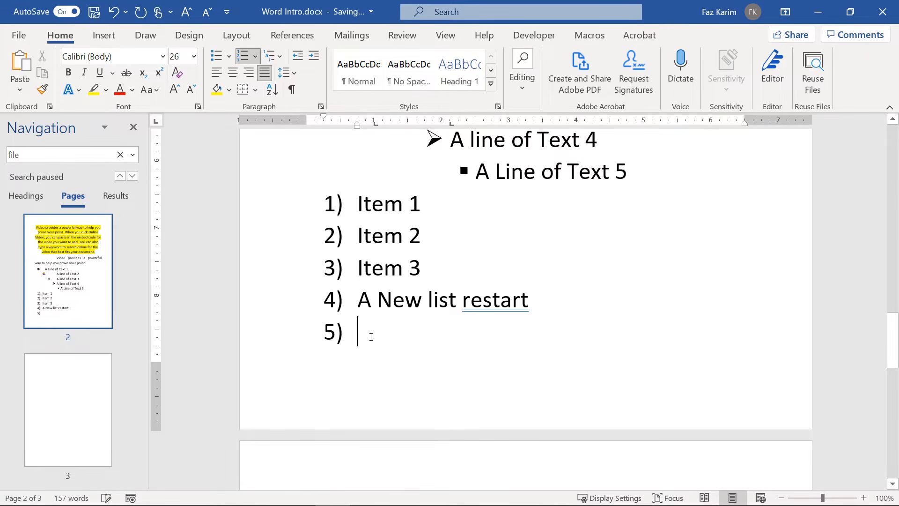
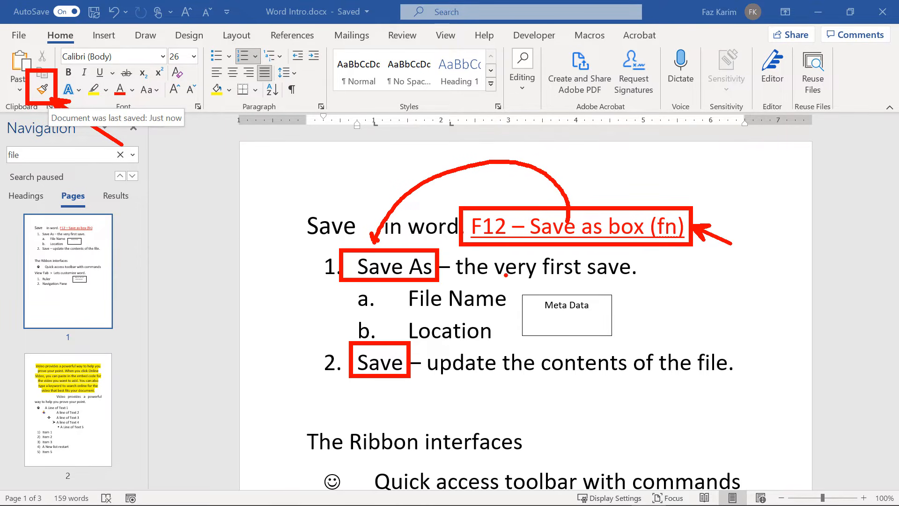
# Copy the red underlined F12 line formatting with Format Painter and apply it to Save As.
pyautogui.press('Escape')
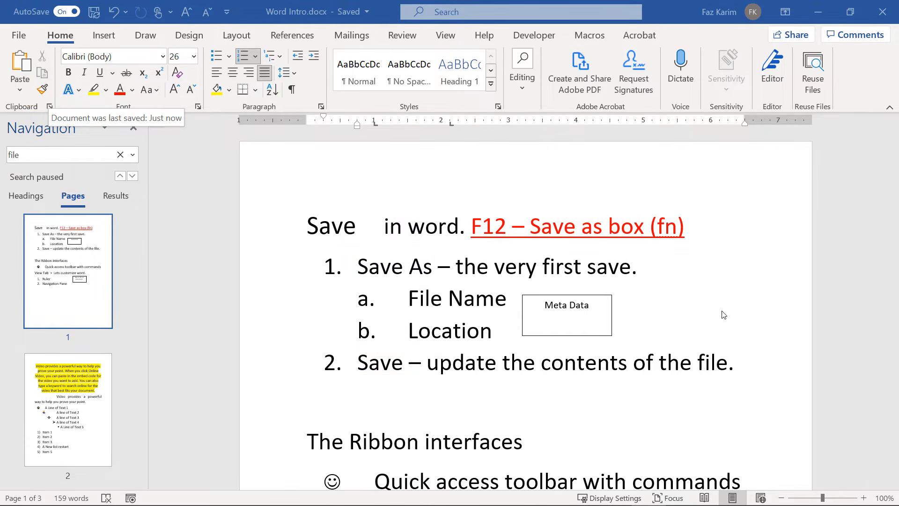
pyautogui.click(688, 226)
pyautogui.moveTo(665, 227); pyautogui.dragTo(468, 223)
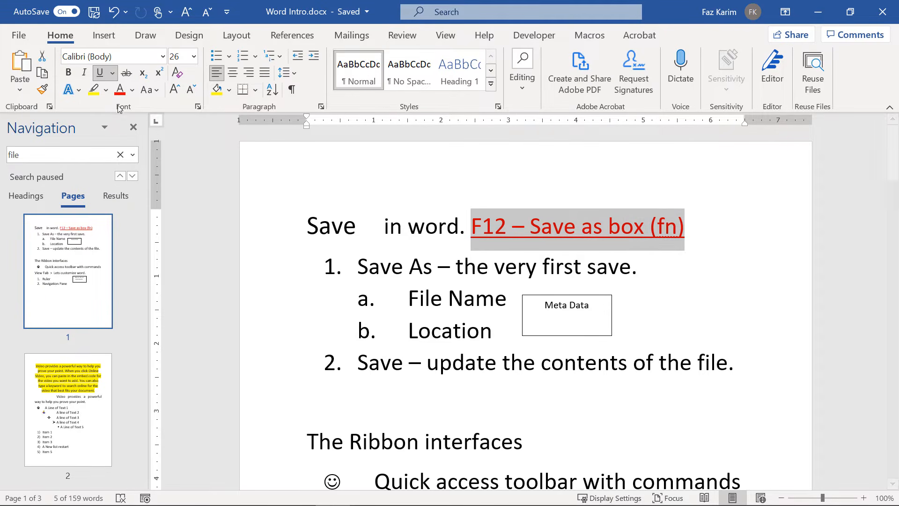
pyautogui.click(43, 90)
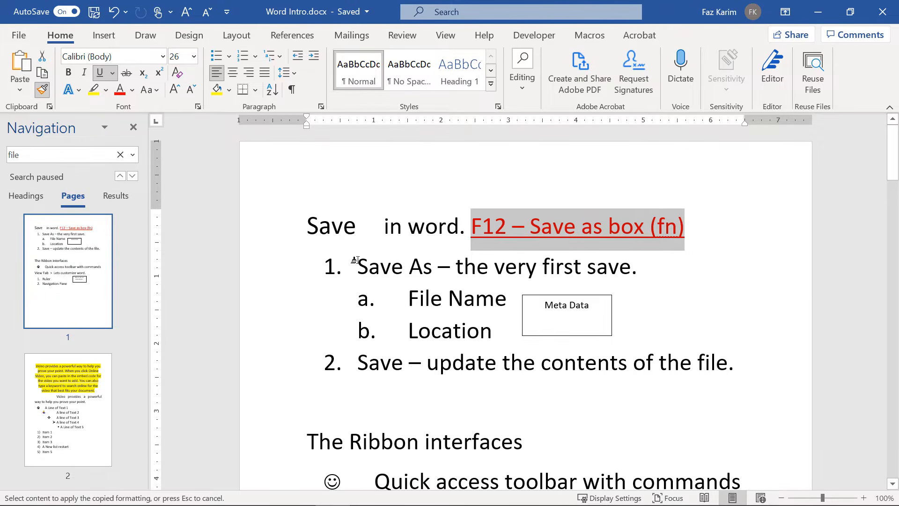
pyautogui.moveTo(358, 266); pyautogui.dragTo(430, 269)
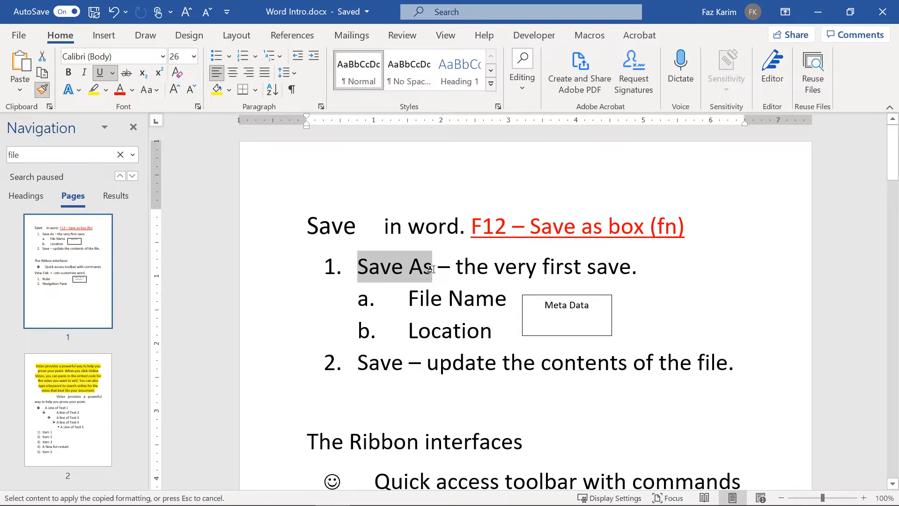
pyautogui.moveTo(430, 269); pyautogui.dragTo(431, 269)
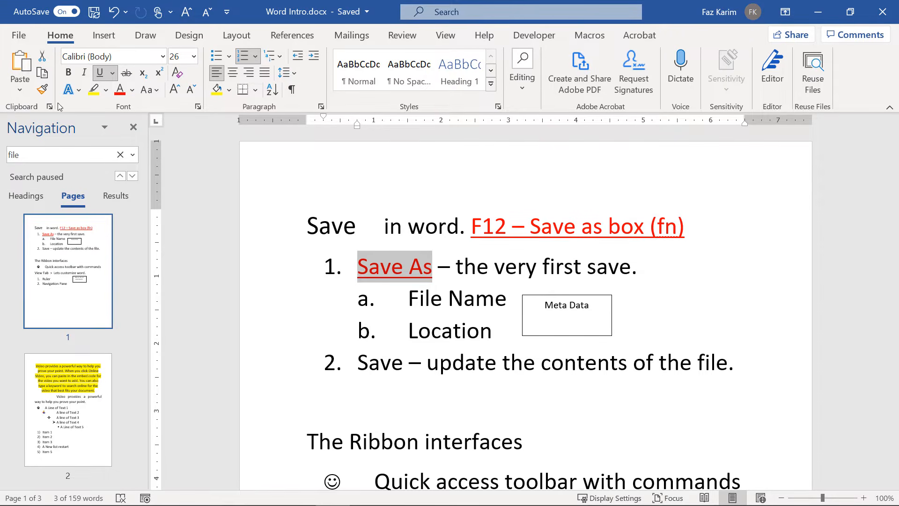
# Paint the same red underline onto item 2's Save, the opening word Save, and interfaces.
pyautogui.click(42, 89)
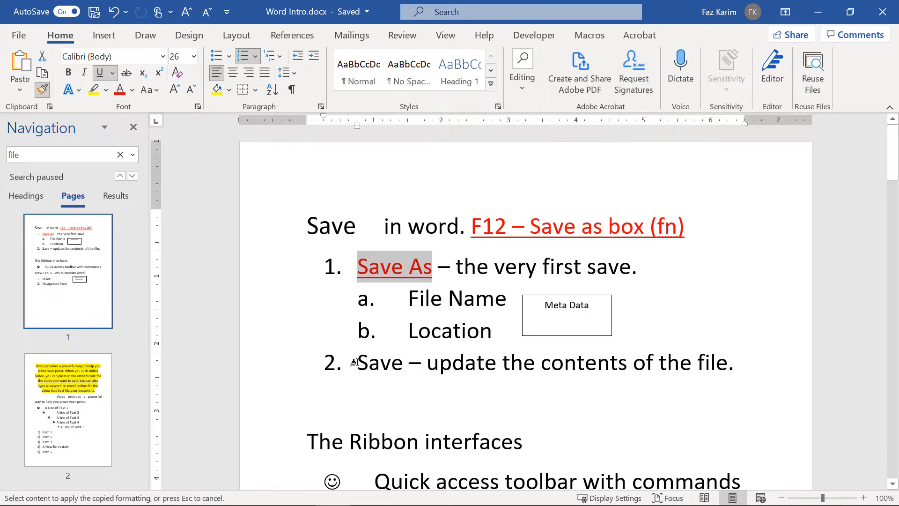
pyautogui.moveTo(357, 363); pyautogui.dragTo(409, 368)
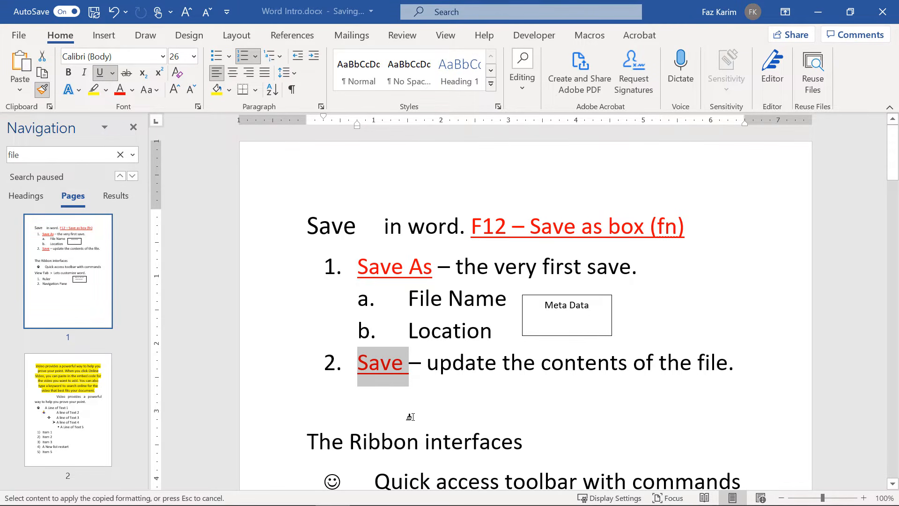
pyautogui.moveTo(307, 225); pyautogui.dragTo(357, 230)
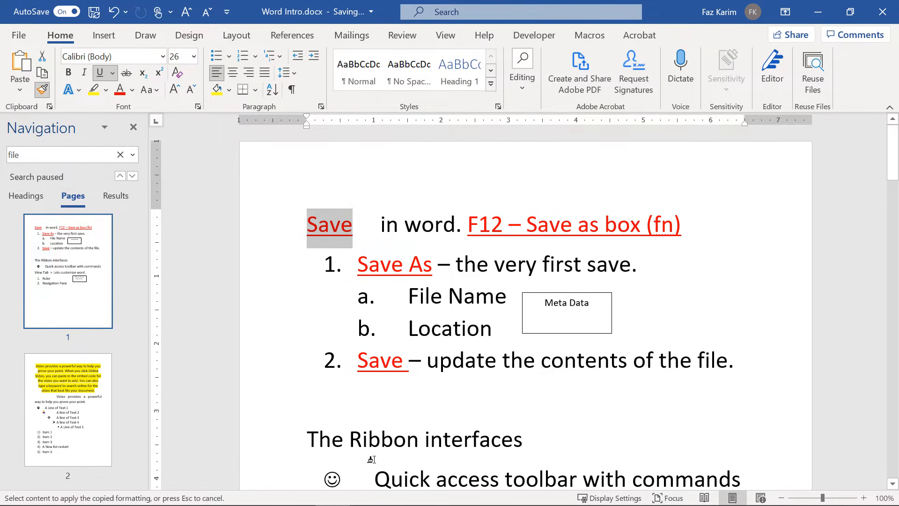
pyautogui.click(432, 441)
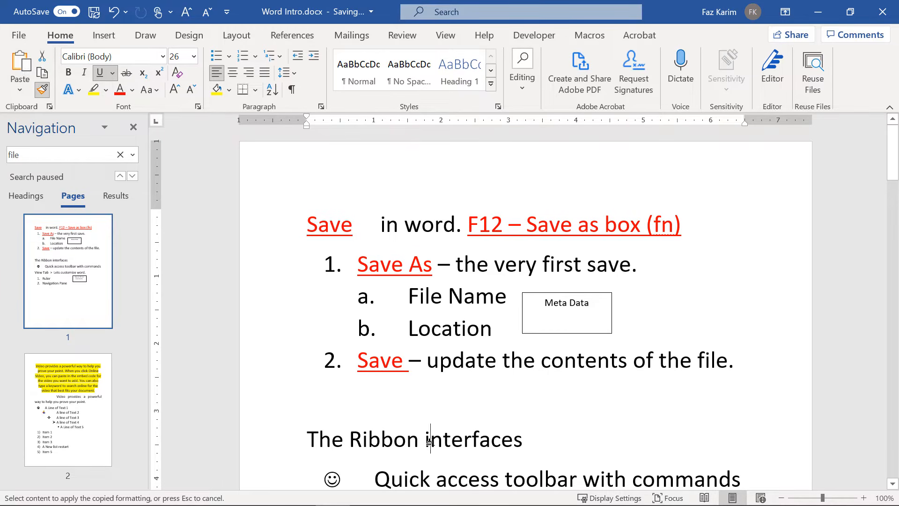
pyautogui.moveTo(428, 441); pyautogui.dragTo(522, 443)
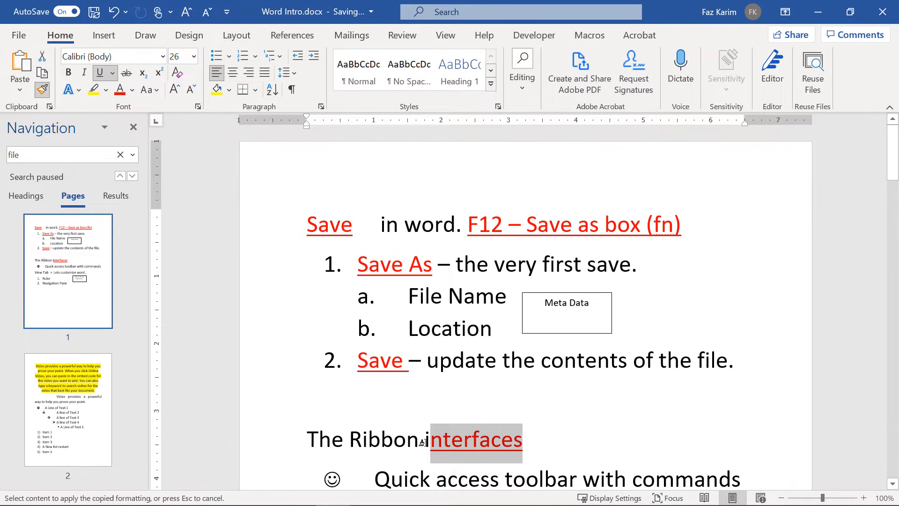
pyautogui.moveTo(422, 442); pyautogui.dragTo(447, 444)
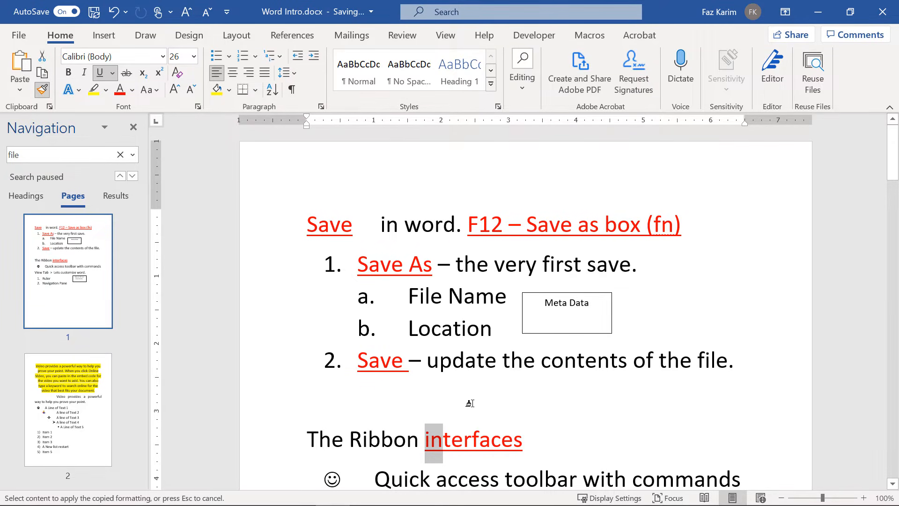
# Add Format Painter to the Quick Access Toolbar and cancel the active painter.
pyautogui.rightClick(45, 95)
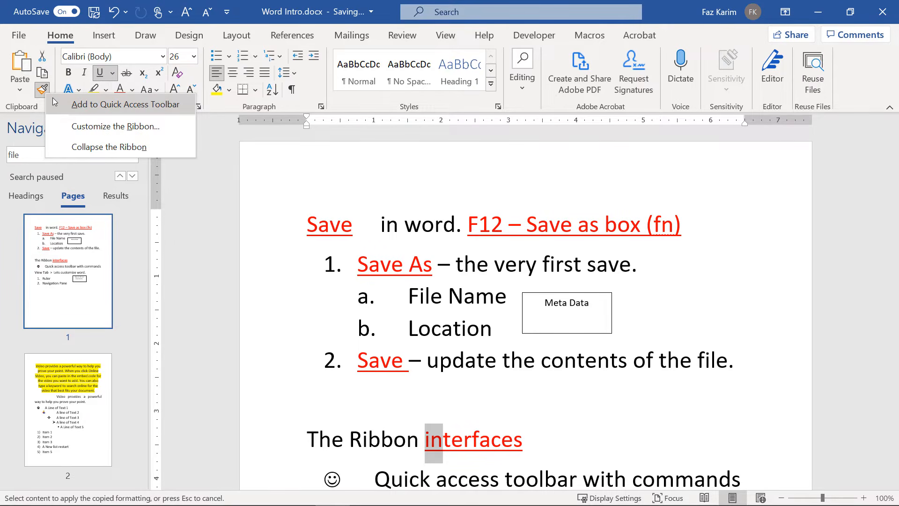
pyautogui.click(75, 104)
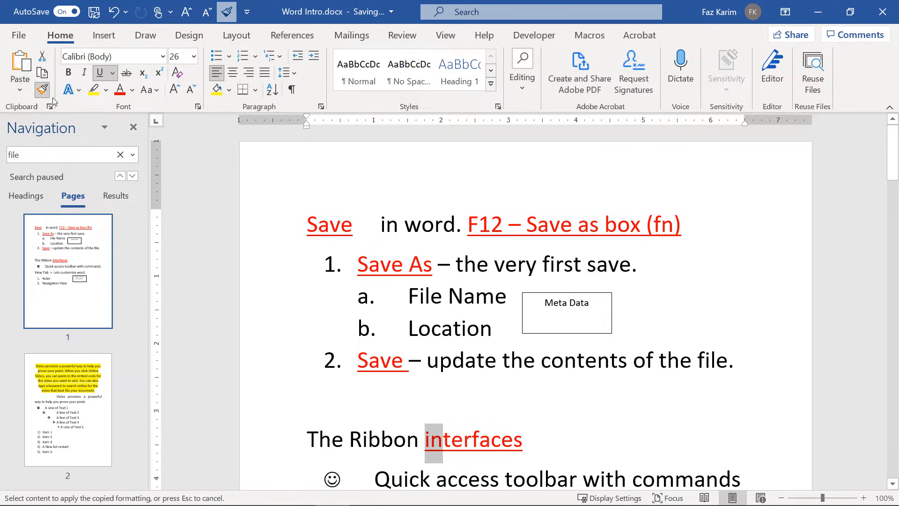
pyautogui.press('Escape')
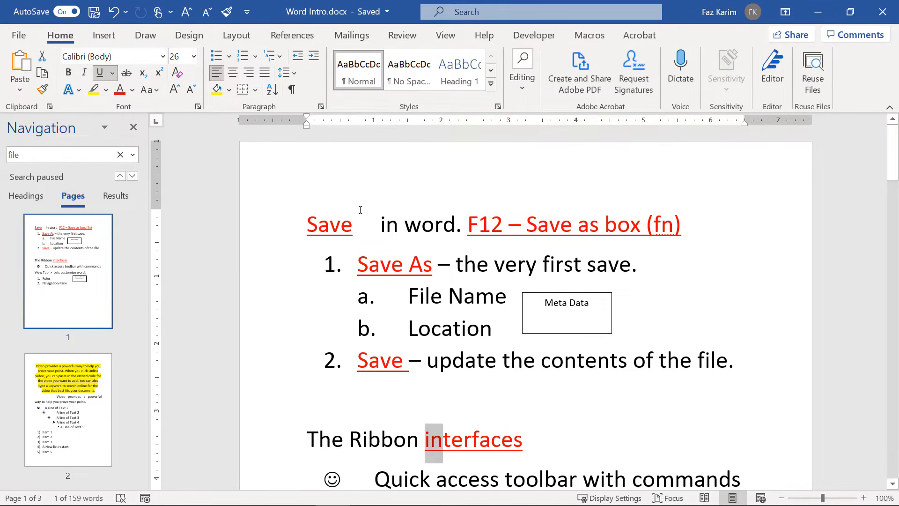
# Apply Heading 1 to the page's first line and to The Ribbon interfaces.
pyautogui.moveTo(308, 225); pyautogui.dragTo(688, 237)
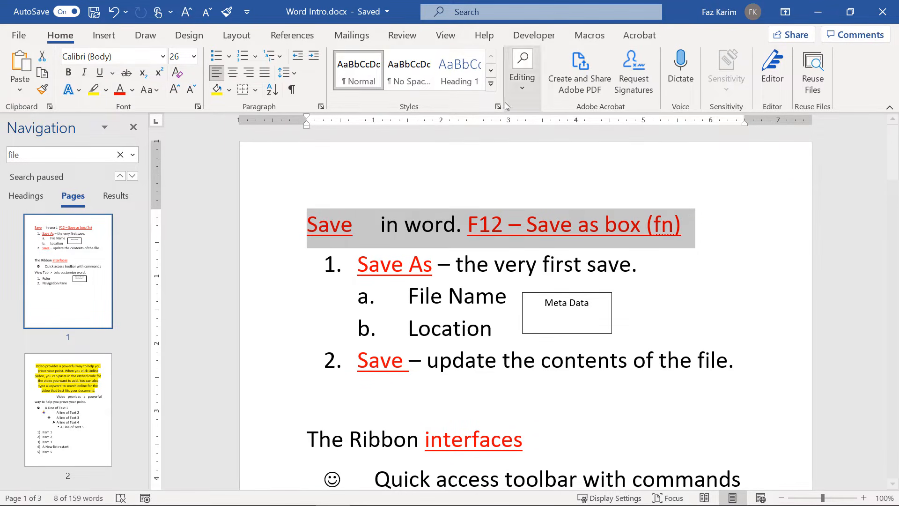
pyautogui.click(491, 84)
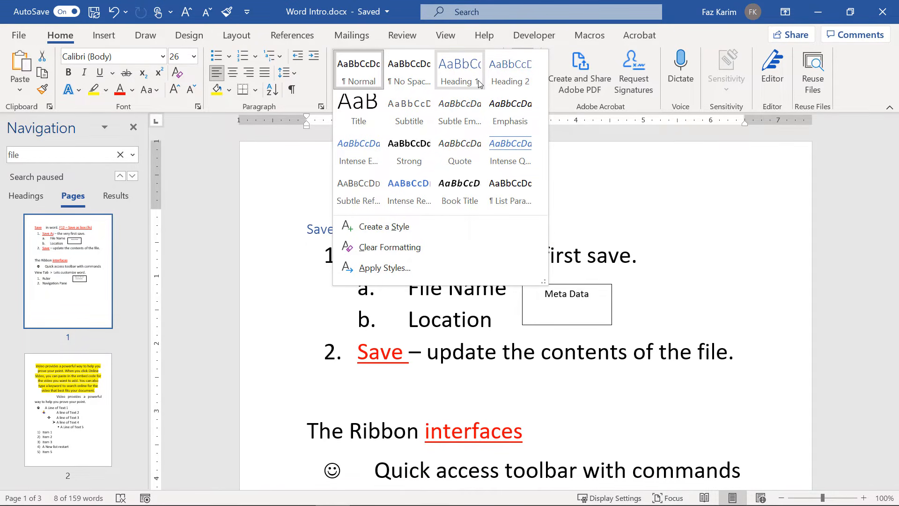
pyautogui.click(479, 83)
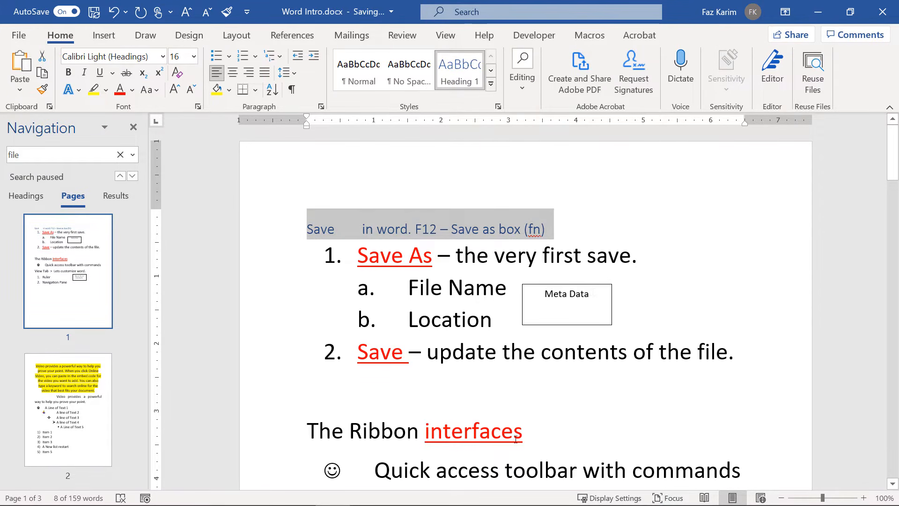
pyautogui.moveTo(516, 439); pyautogui.dragTo(308, 434)
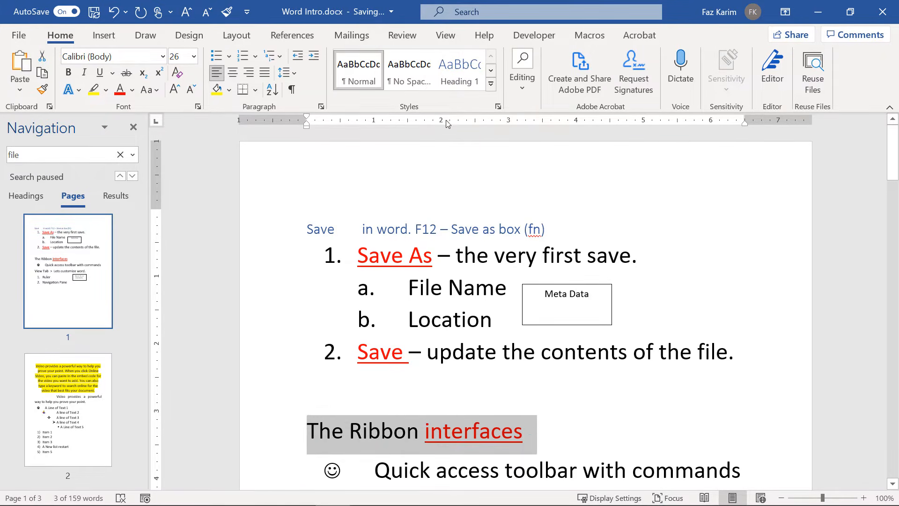
pyautogui.click(459, 70)
# Apply Heading 1 to the first line of the yellow paragraph.
pyautogui.scroll(-2, 425, 379)
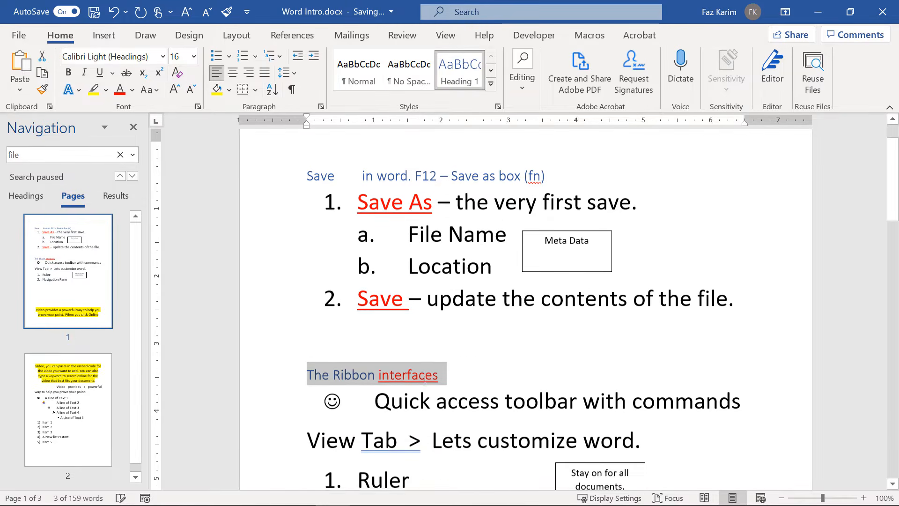
pyautogui.scroll(-12, 425, 378)
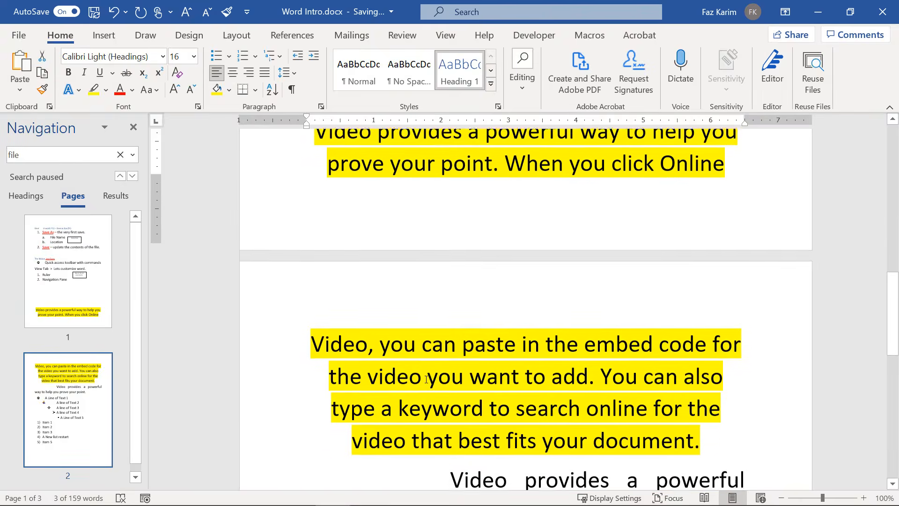
pyautogui.scroll(-7, 426, 379)
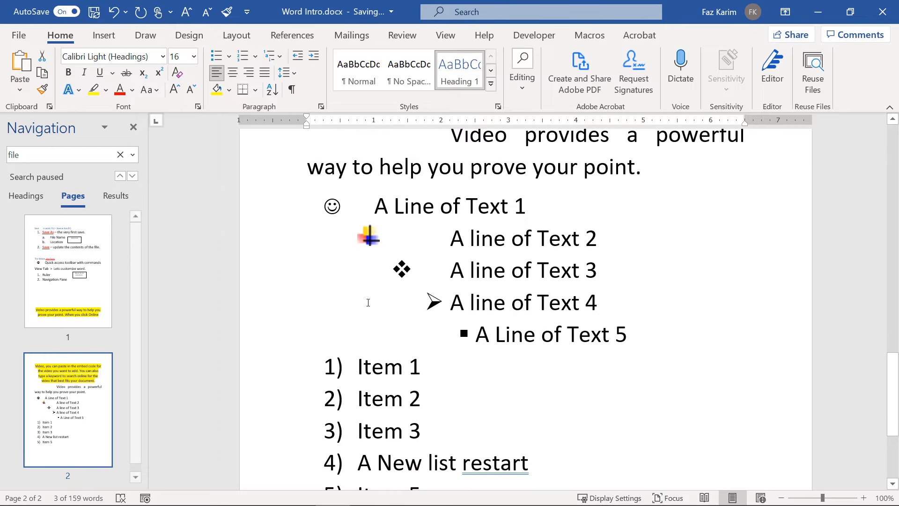
pyautogui.scroll(-4, 368, 302)
pyautogui.scroll(12, 365, 301)
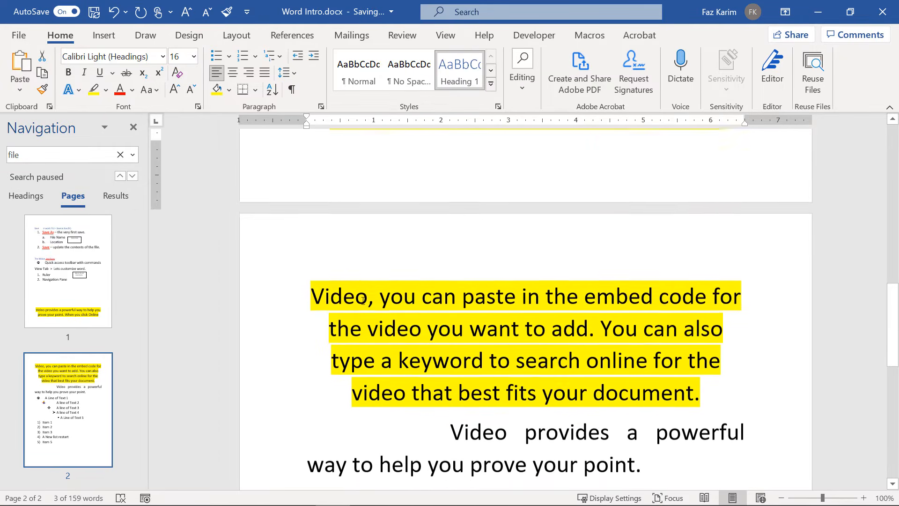
pyautogui.scroll(6, 361, 298)
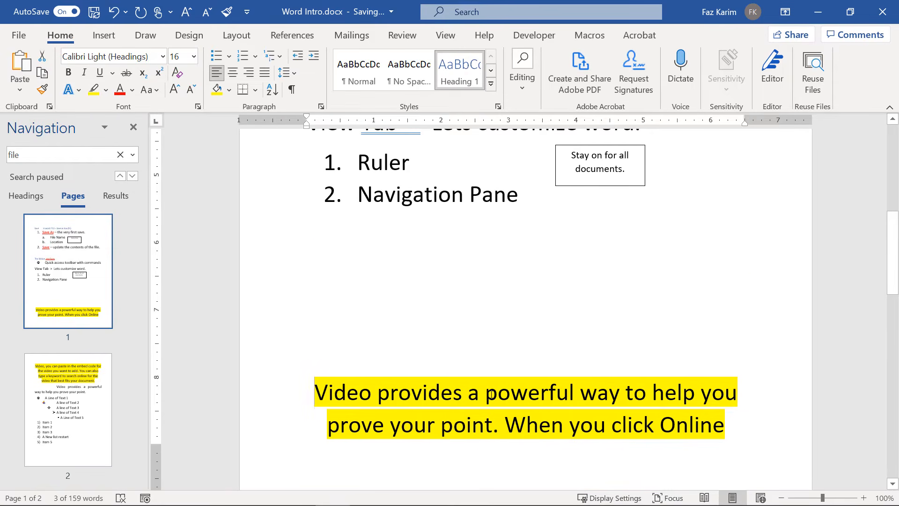
pyautogui.moveTo(314, 394); pyautogui.dragTo(738, 393)
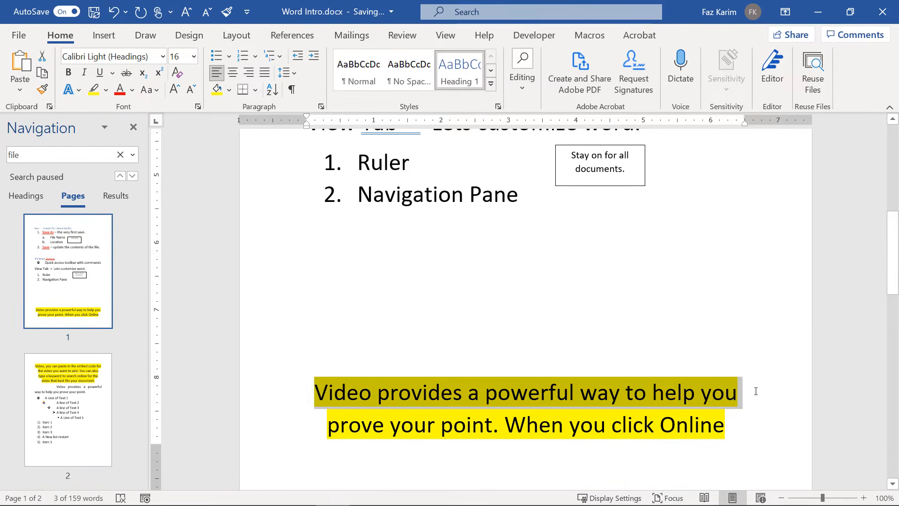
pyautogui.click(452, 79)
pyautogui.click(450, 341)
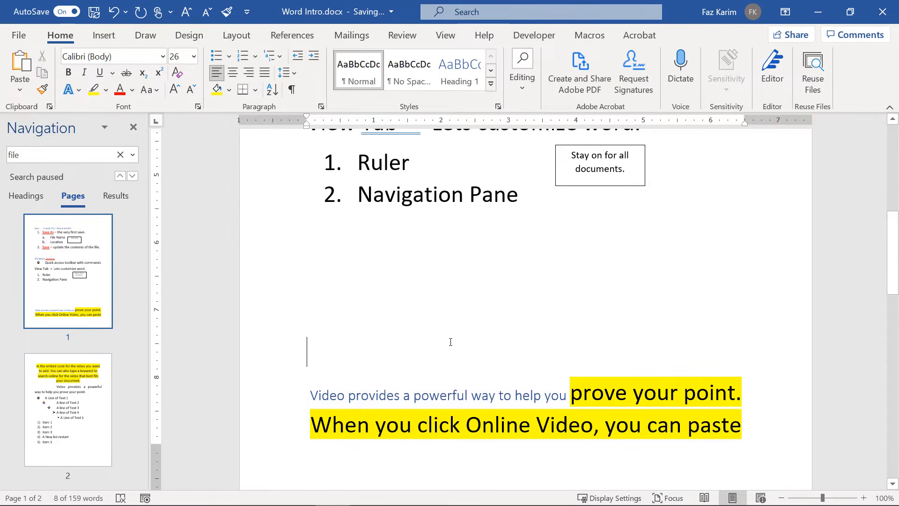
# Split that heading before 'prove' and show the Headings outline in the Navigation pane.
pyautogui.click(573, 402)
pyautogui.press('Return')
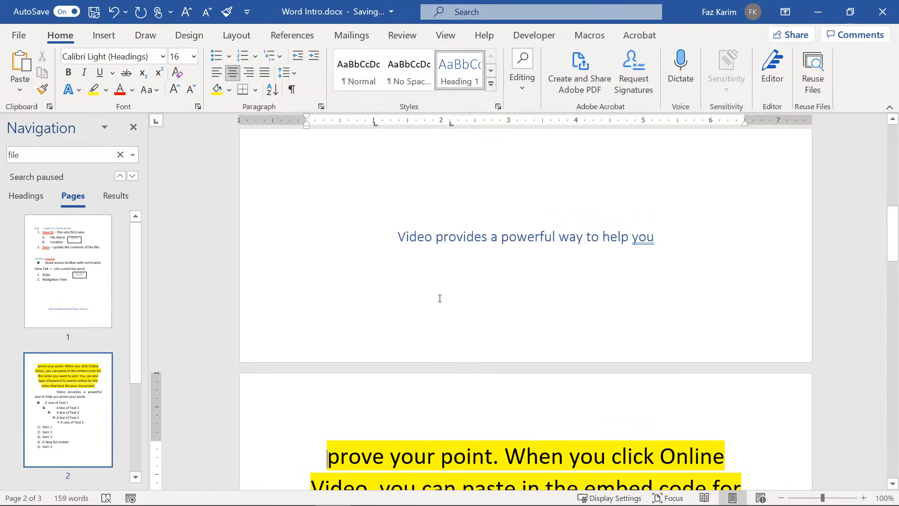
pyautogui.click(395, 237)
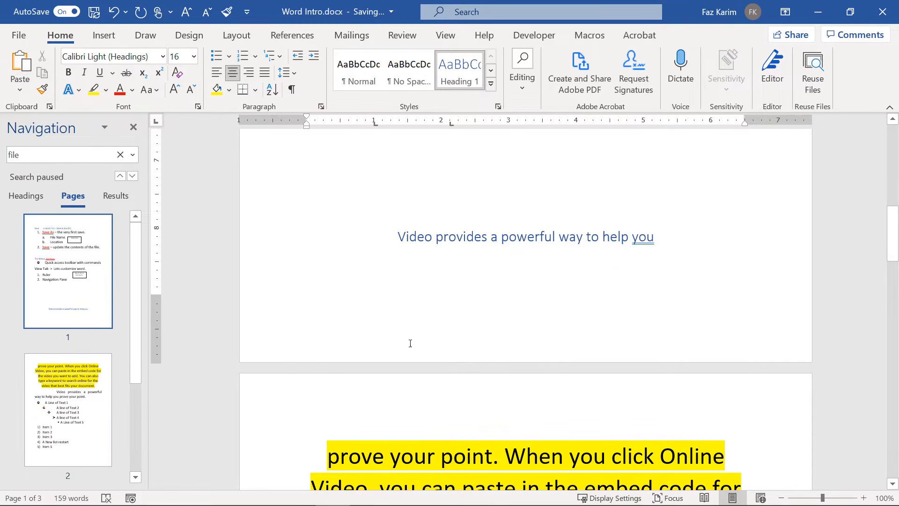
pyautogui.click(30, 196)
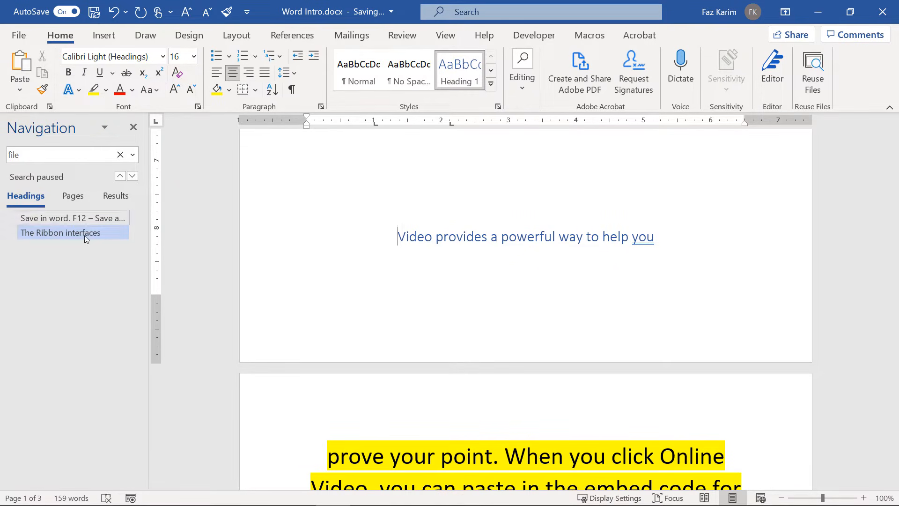
# Jump between the Save in word and The Ribbon interfaces headings, collapsing and re-expanding the Ribbon section.
pyautogui.click(84, 218)
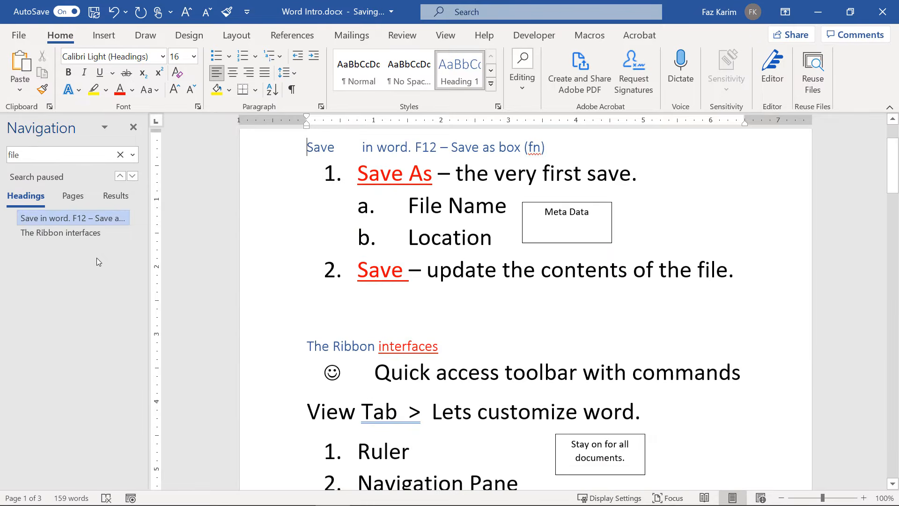
pyautogui.click(69, 233)
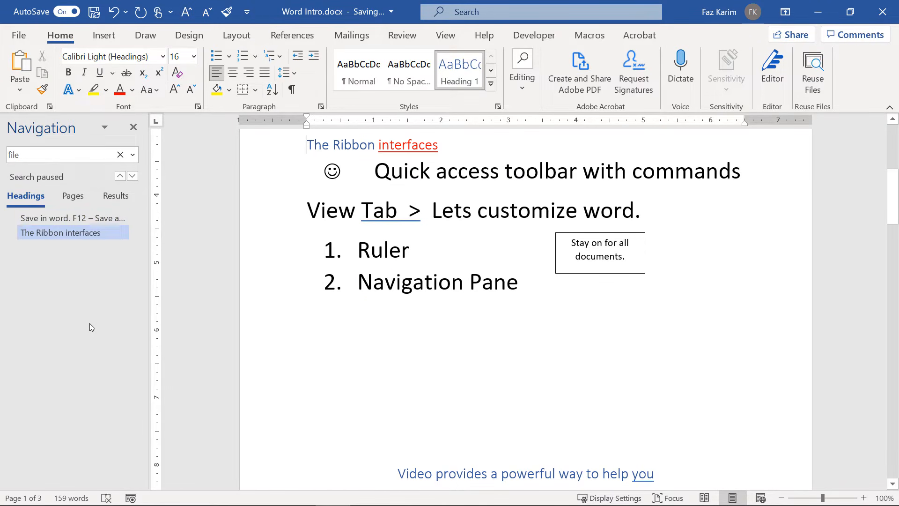
pyautogui.click(80, 219)
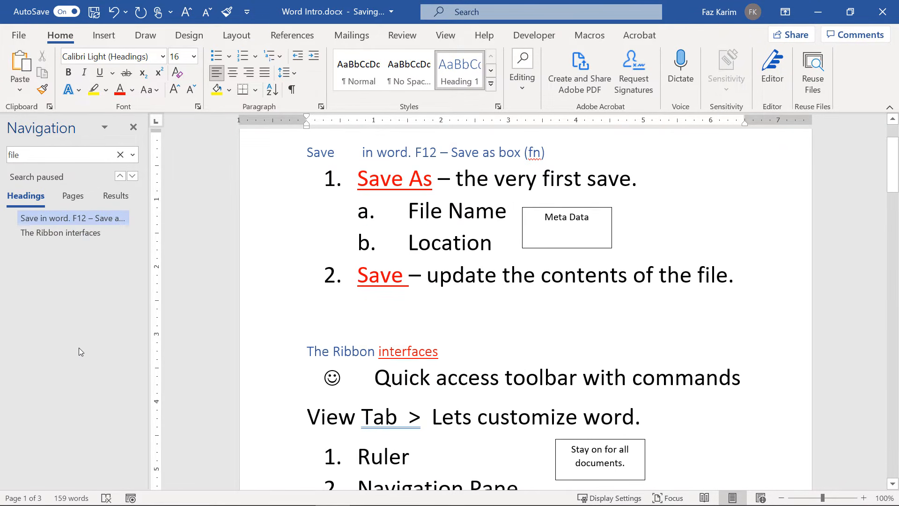
pyautogui.click(83, 234)
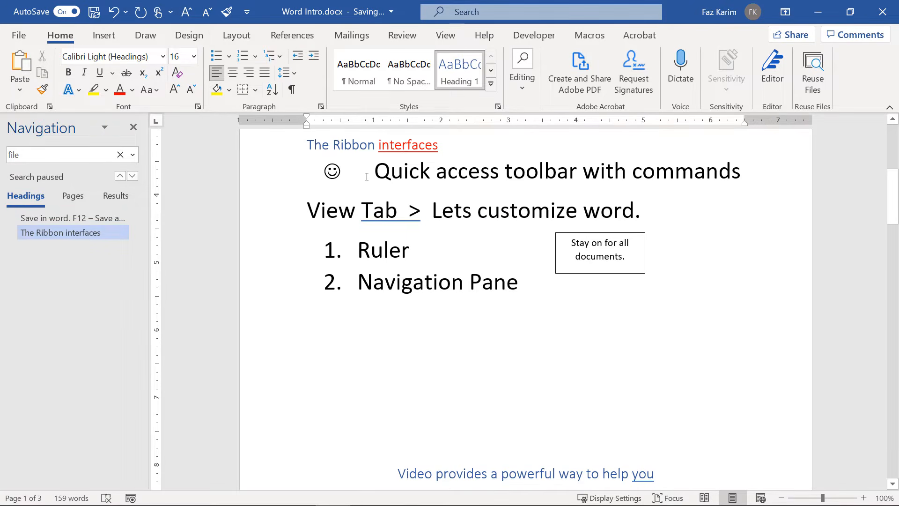
pyautogui.click(299, 145)
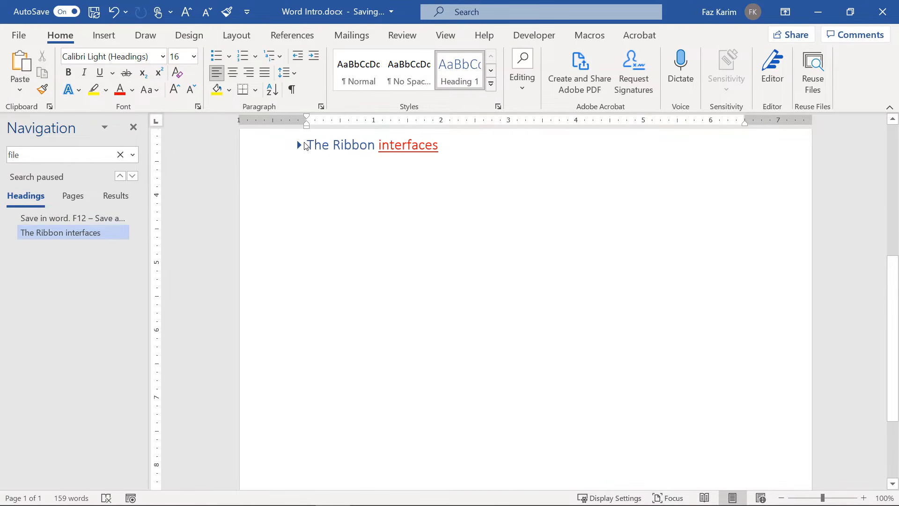
pyautogui.click(302, 145)
# Undo the last change and make the Video provides line a Heading 1.
pyautogui.click(398, 473)
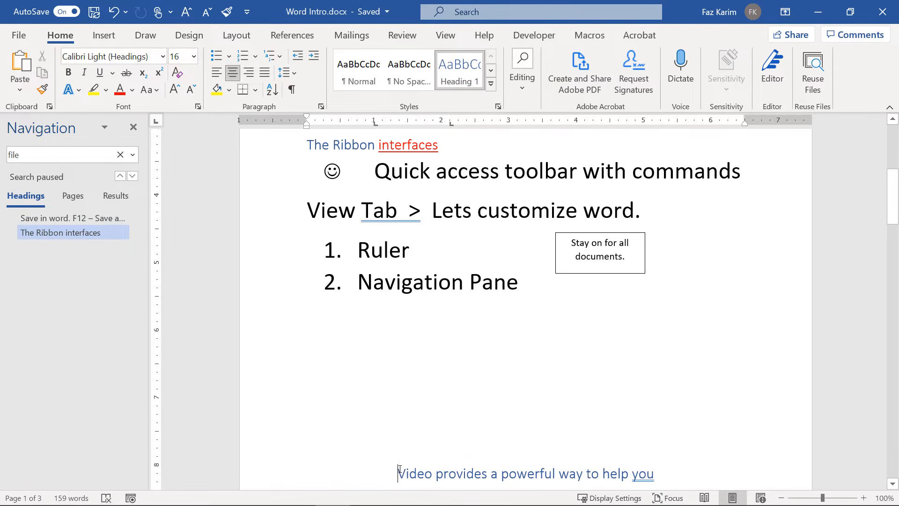
pyautogui.hotkey('ctrl', 'z')
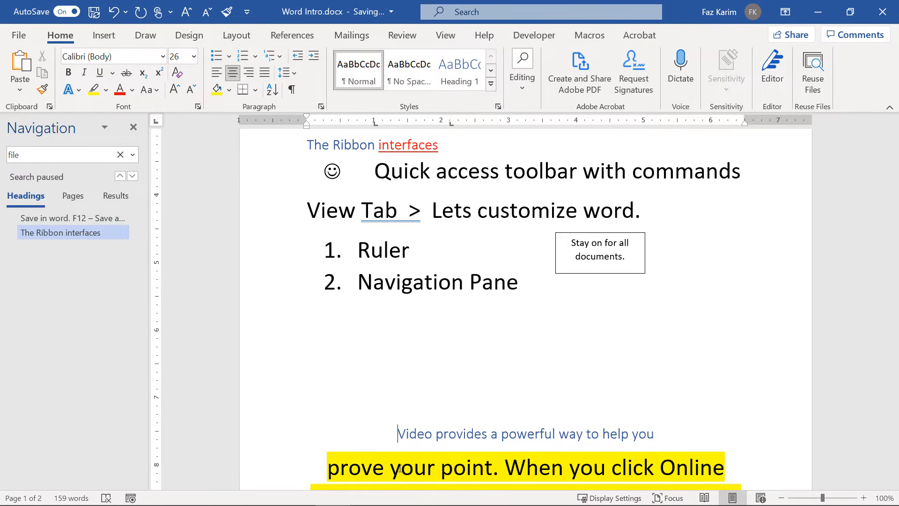
pyautogui.click(459, 70)
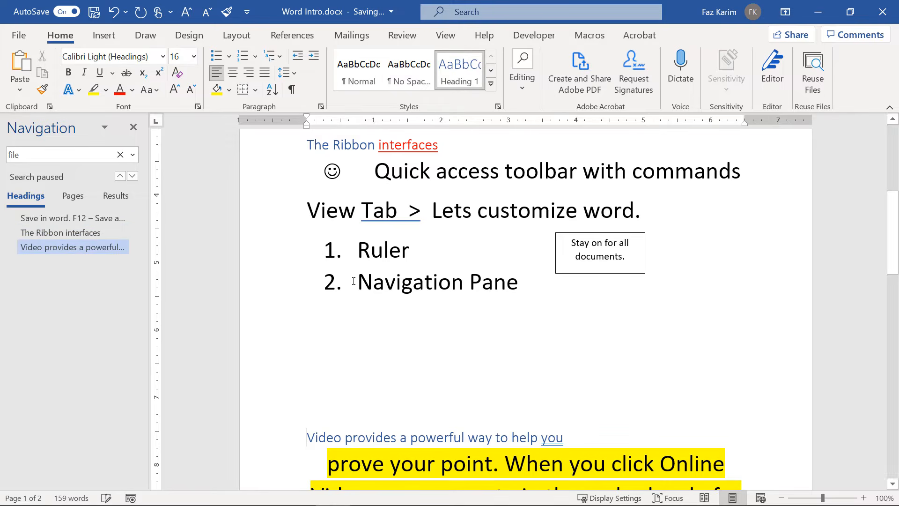
# Collapse The Ribbon interfaces and Video provides sections, leaving Save in word expanded.
pyautogui.click(66, 234)
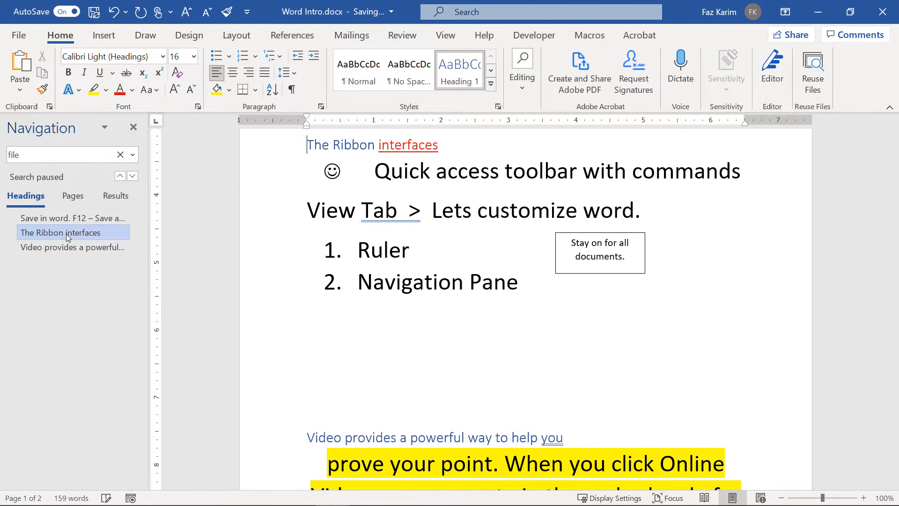
pyautogui.click(67, 221)
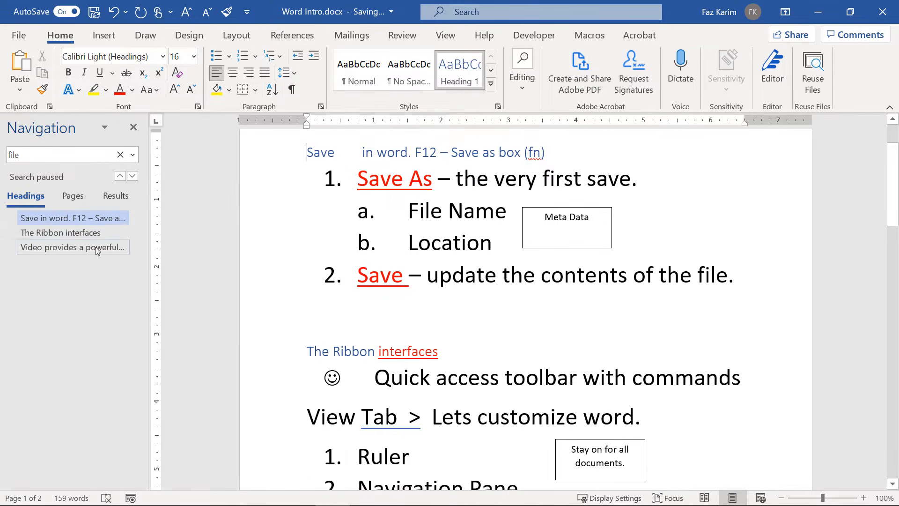
pyautogui.click(299, 352)
pyautogui.click(299, 375)
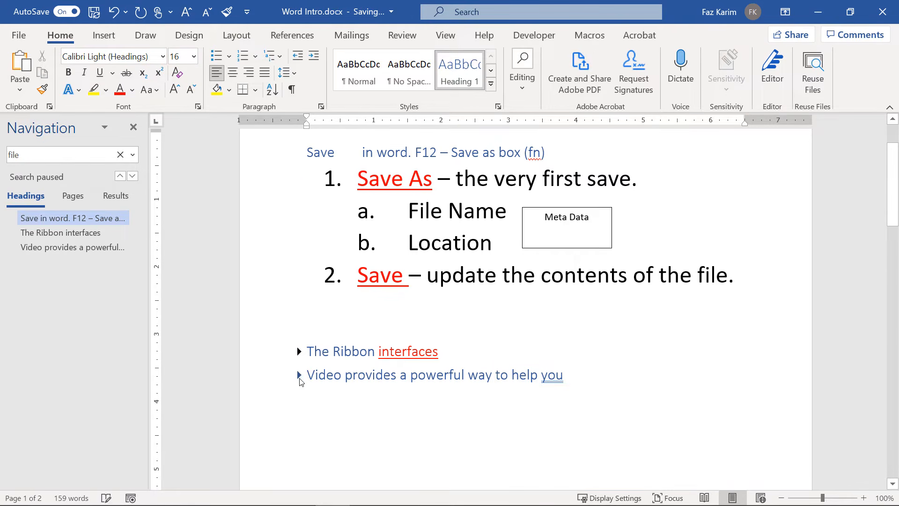
pyautogui.click(300, 153)
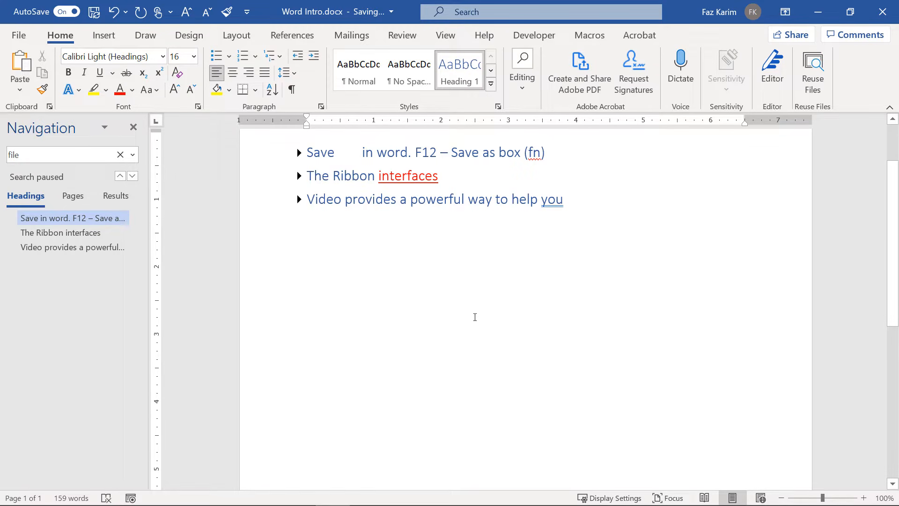
pyautogui.click(299, 153)
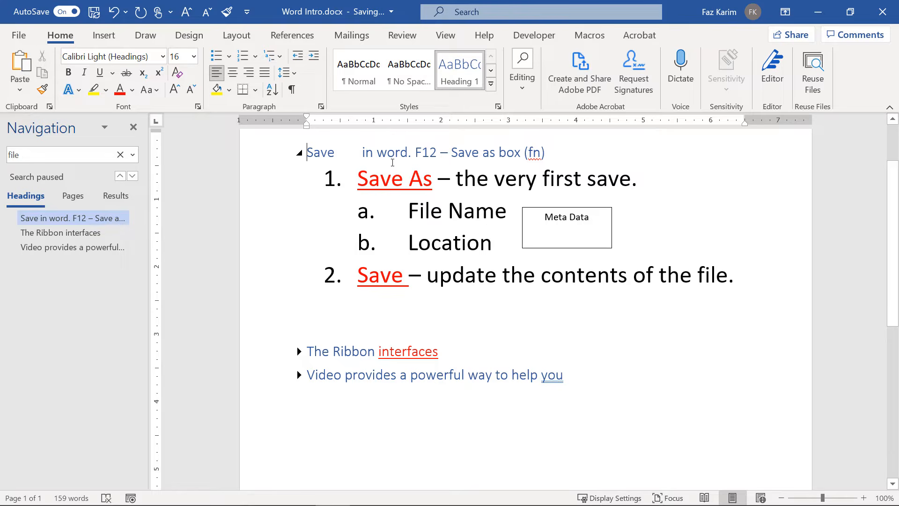
# Apply No Spacing to the Save As list with its Meta Data box and to the Ribbon list.
pyautogui.moveTo(357, 181); pyautogui.dragTo(735, 281)
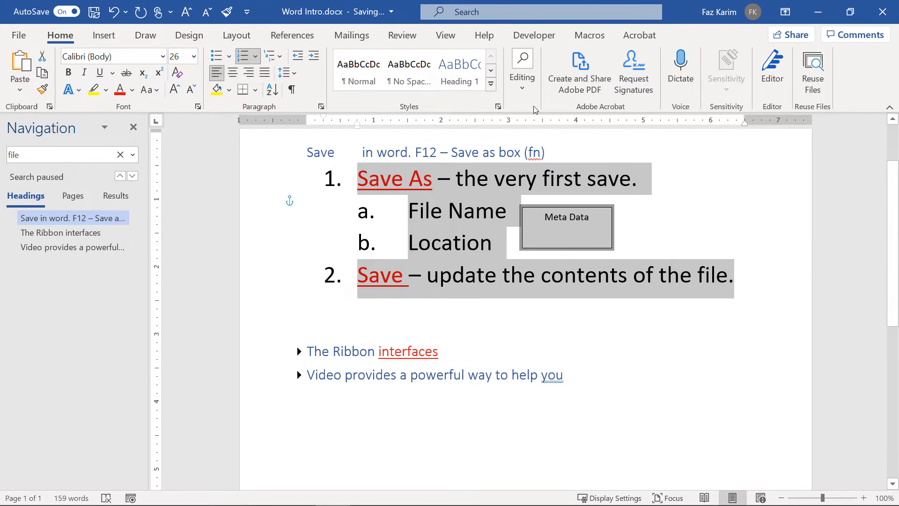
pyautogui.click(491, 83)
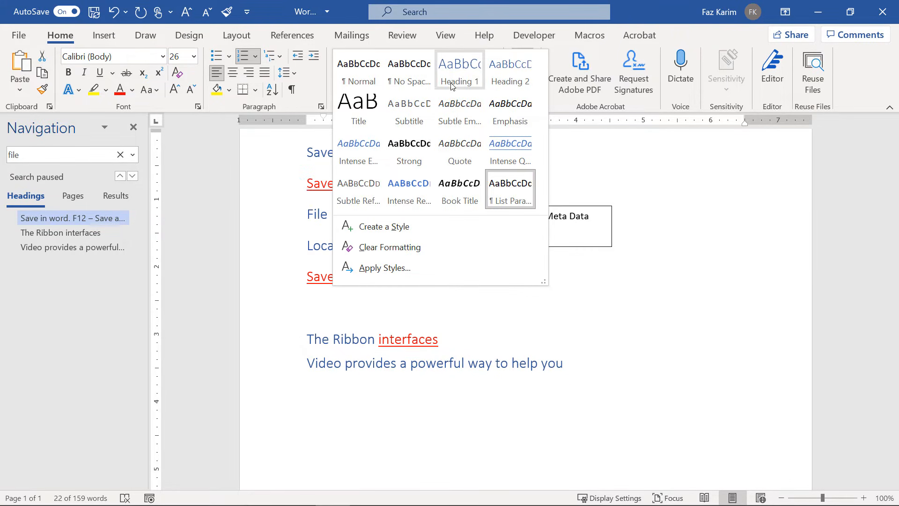
pyautogui.click(411, 75)
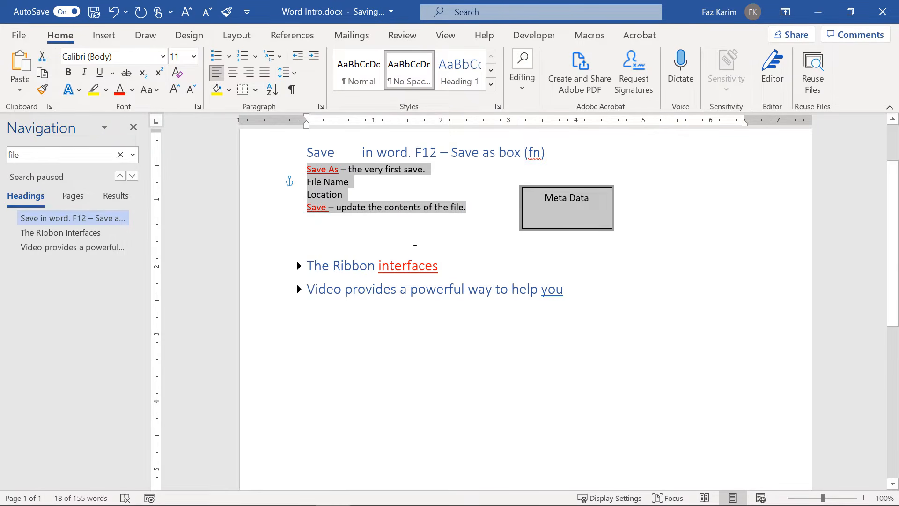
pyautogui.click(300, 153)
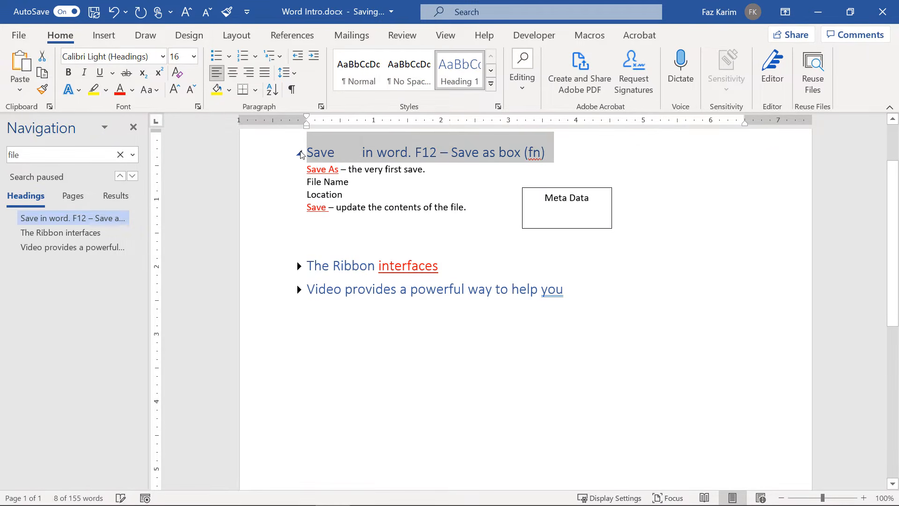
pyautogui.click(298, 266)
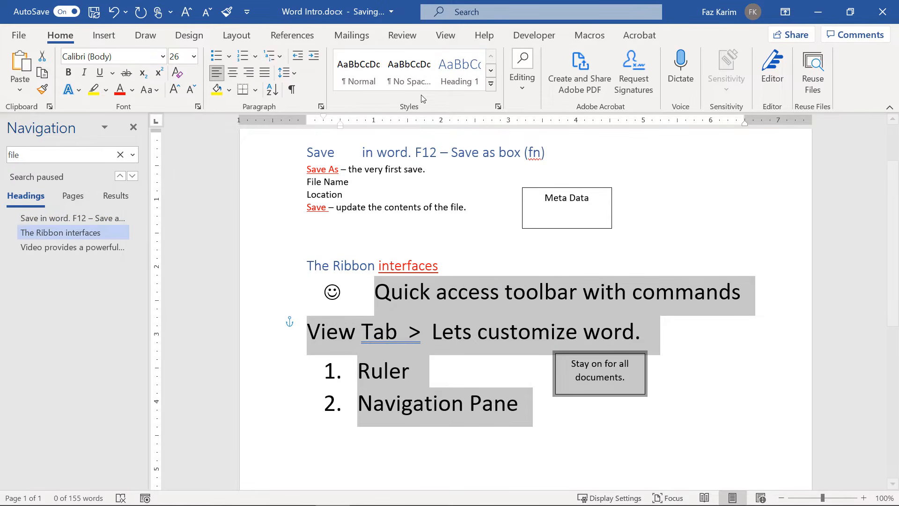
pyautogui.click(420, 81)
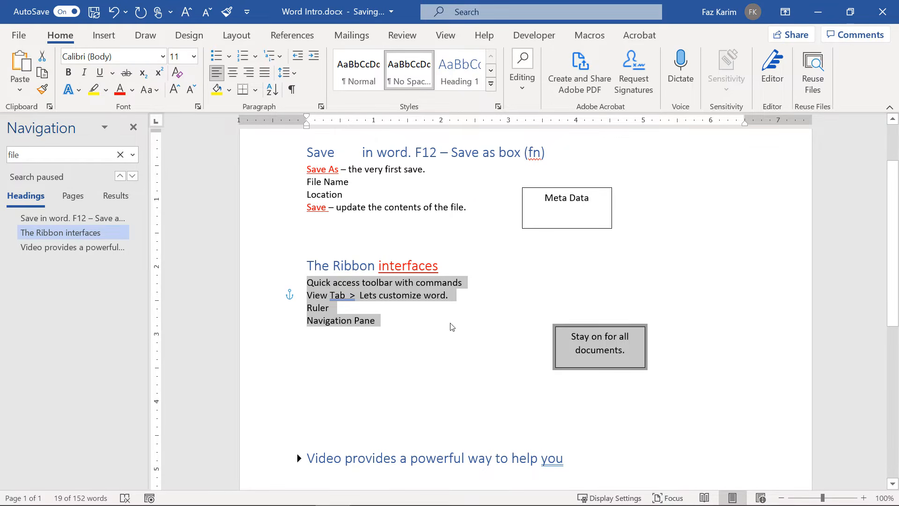
# Move the Stay on for all documents and Meta Data boxes up beside their lists.
pyautogui.click(568, 328)
pyautogui.moveTo(567, 327); pyautogui.dragTo(492, 303)
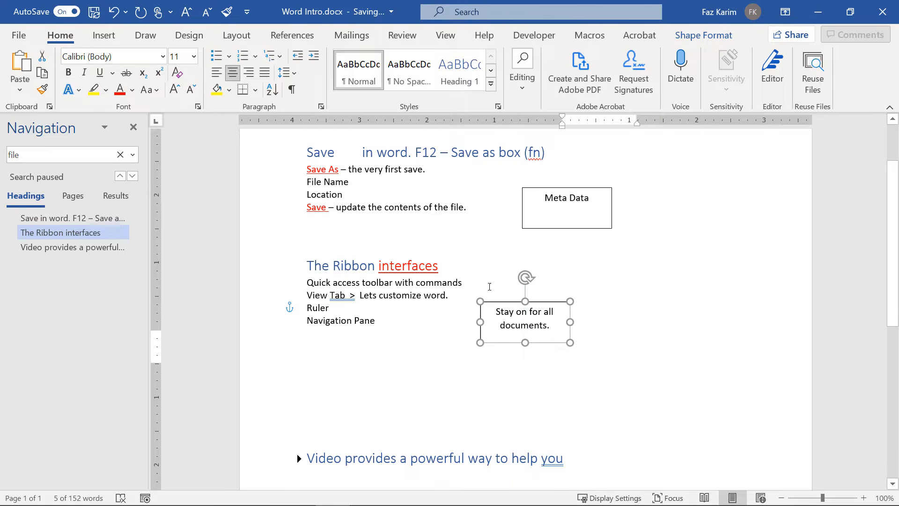
pyautogui.moveTo(538, 188); pyautogui.dragTo(496, 178)
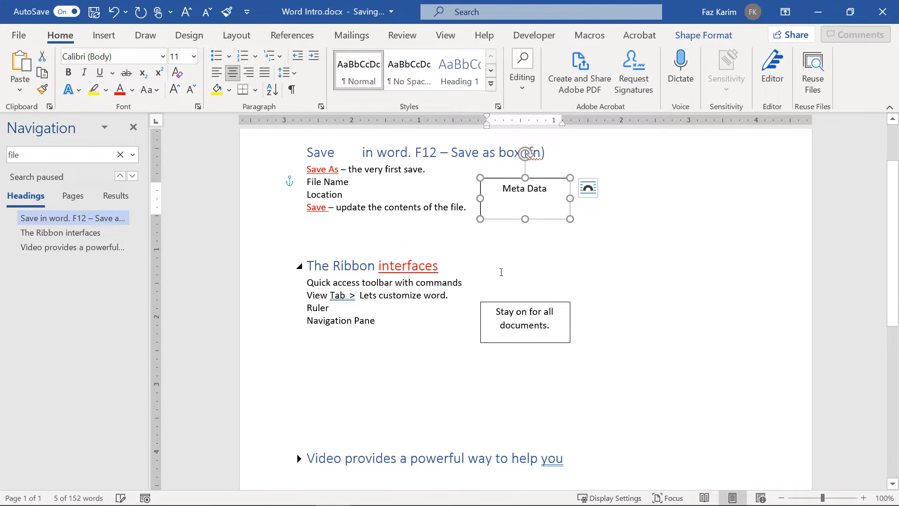
pyautogui.moveTo(499, 303); pyautogui.dragTo(476, 309)
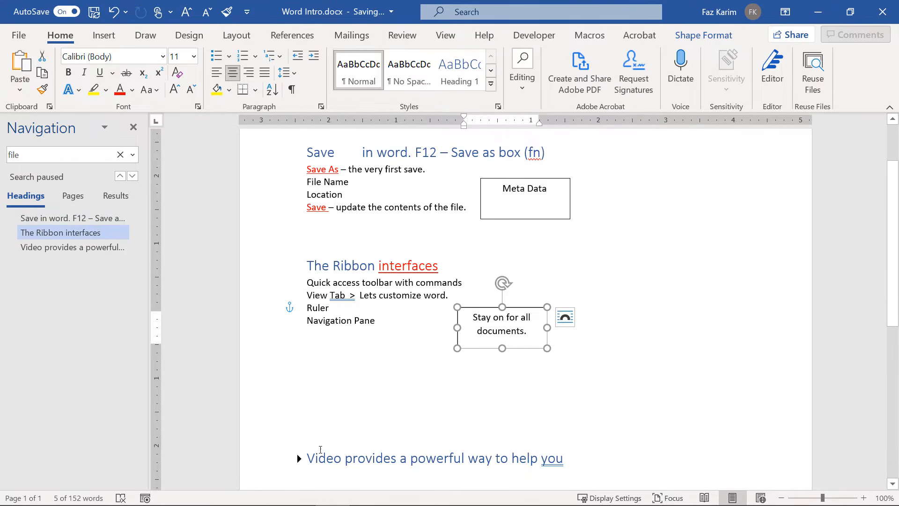
# Expand the Video provides section to check its compact text.
pyautogui.click(299, 458)
pyautogui.scroll(-2, 301, 461)
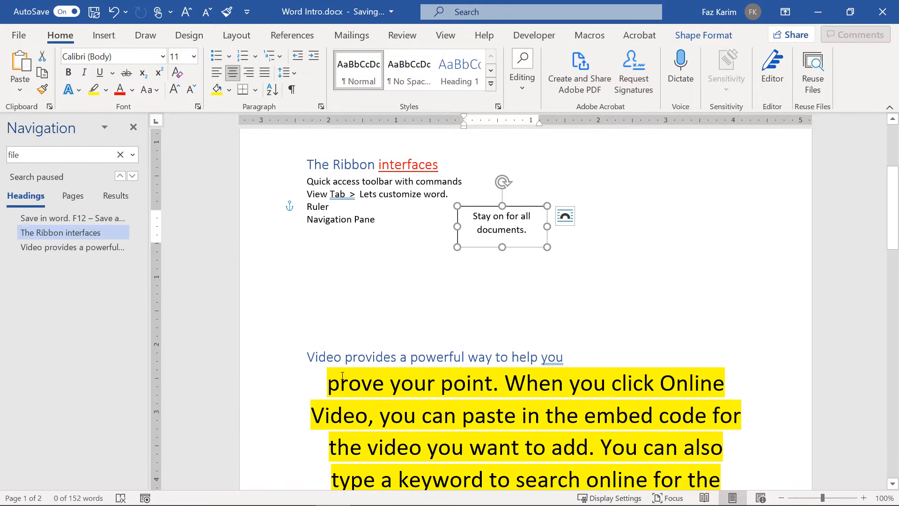
pyautogui.click(300, 358)
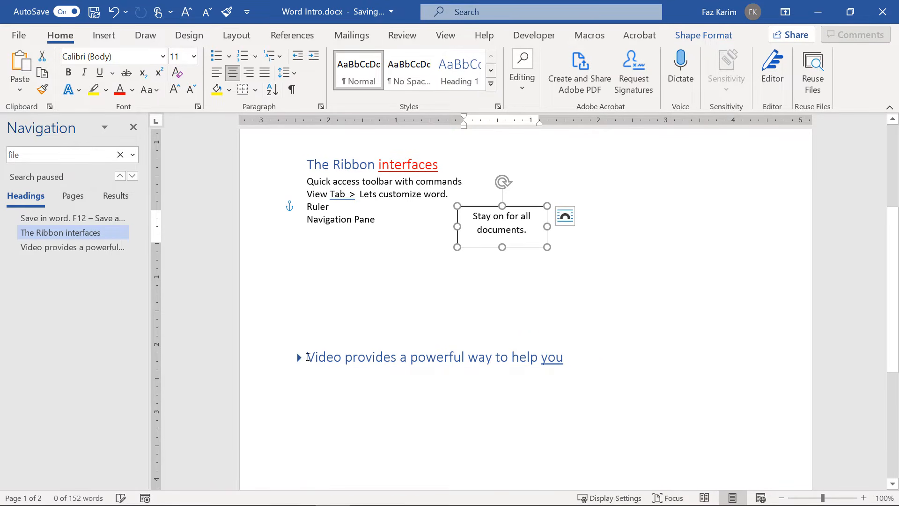
pyautogui.click(300, 358)
pyautogui.moveTo(325, 375); pyautogui.dragTo(620, 451)
pyautogui.click(416, 82)
pyautogui.scroll(1, 533, 367)
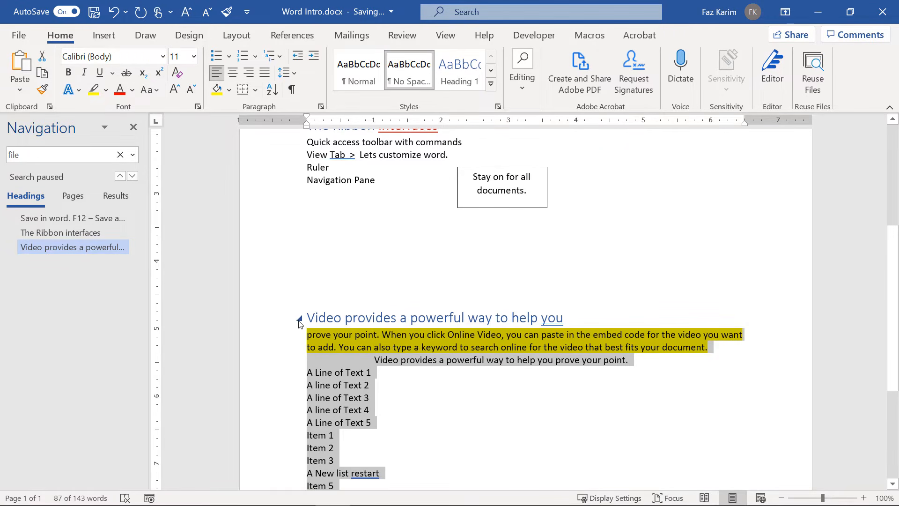
pyautogui.click(299, 318)
pyautogui.scroll(3, 354, 370)
pyautogui.scroll(1, 354, 371)
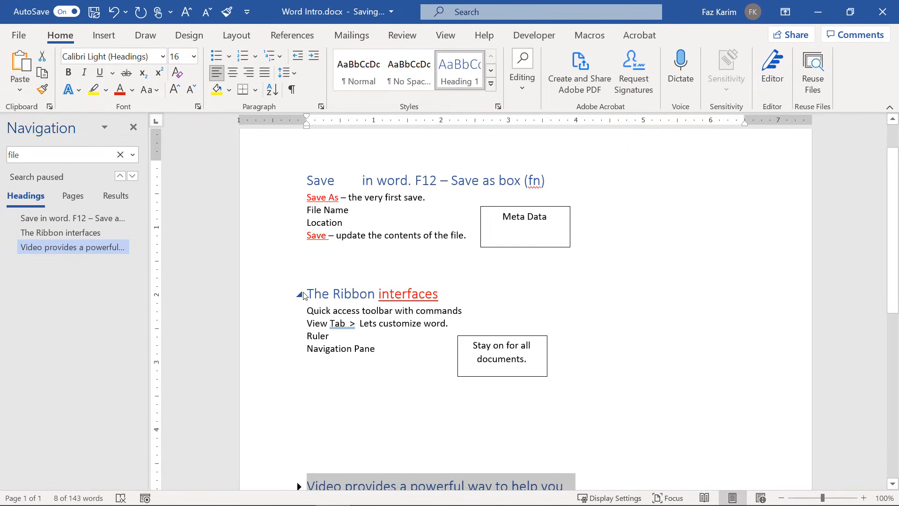
pyautogui.click(299, 294)
pyautogui.click(299, 181)
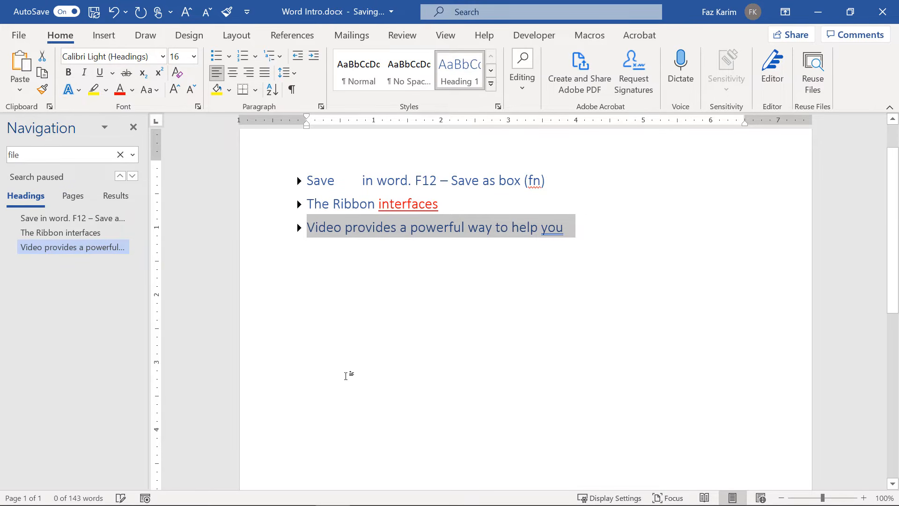
pyautogui.click(73, 197)
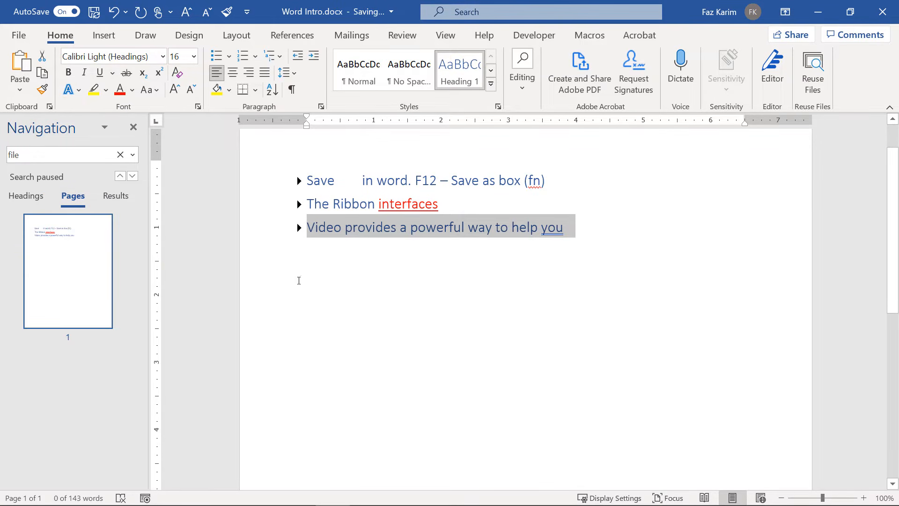
pyautogui.click(299, 180)
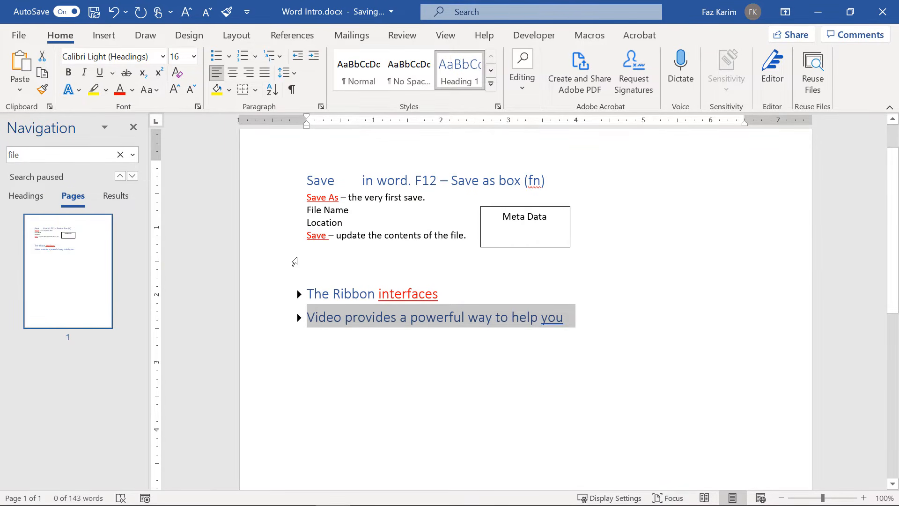
pyautogui.click(298, 294)
pyautogui.click(298, 486)
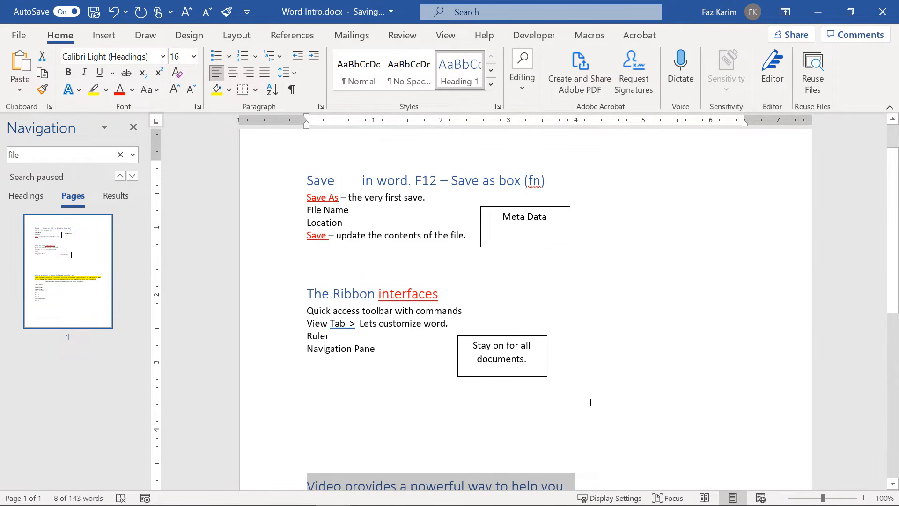
# Preview themes in the Design tab's Themes gallery, then close it keeping the Office theme.
pyautogui.hotkey('ctrl', '2')
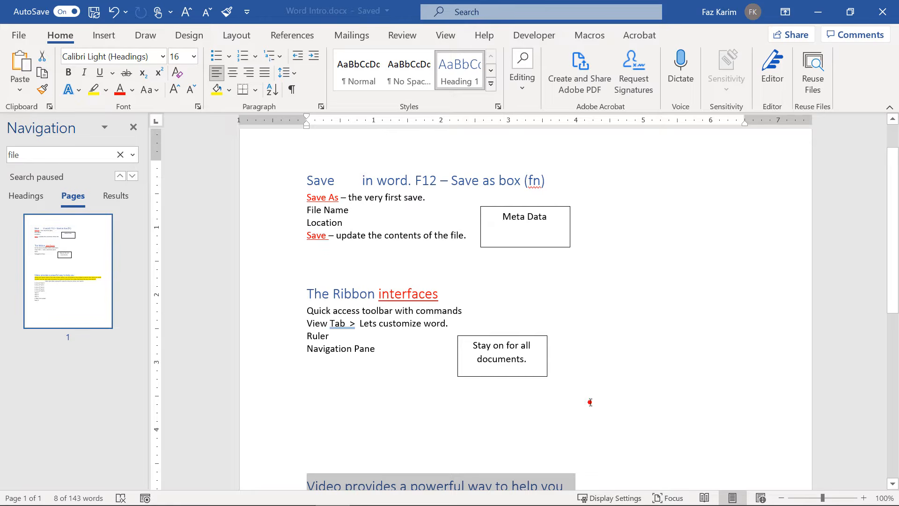
pyautogui.moveTo(30, 76)
pyautogui.mouseDown()
pyautogui.moveTo(57, 106)
pyautogui.moveTo(129, 135)
pyautogui.mouseUp()
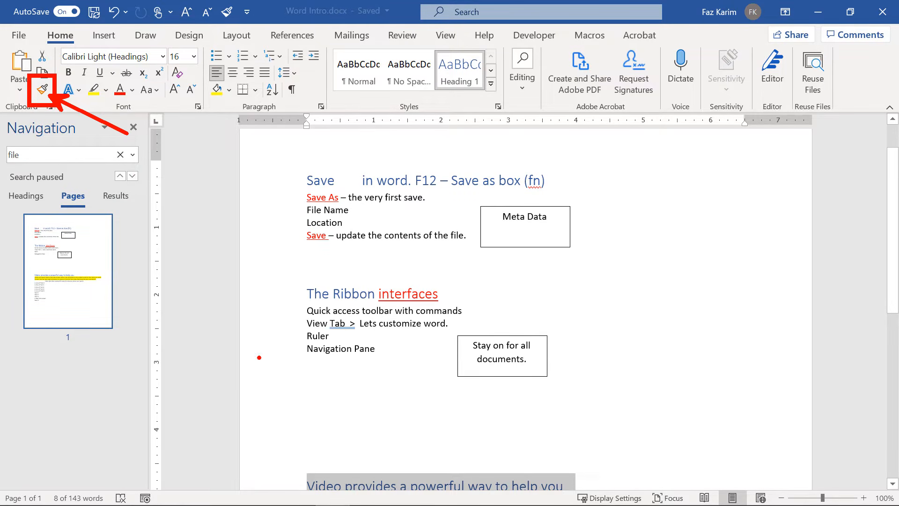
pyautogui.moveTo(320, 39)
pyautogui.mouseDown()
pyautogui.moveTo(475, 112)
pyautogui.moveTo(504, 117)
pyautogui.moveTo(536, 144)
pyautogui.mouseUp()
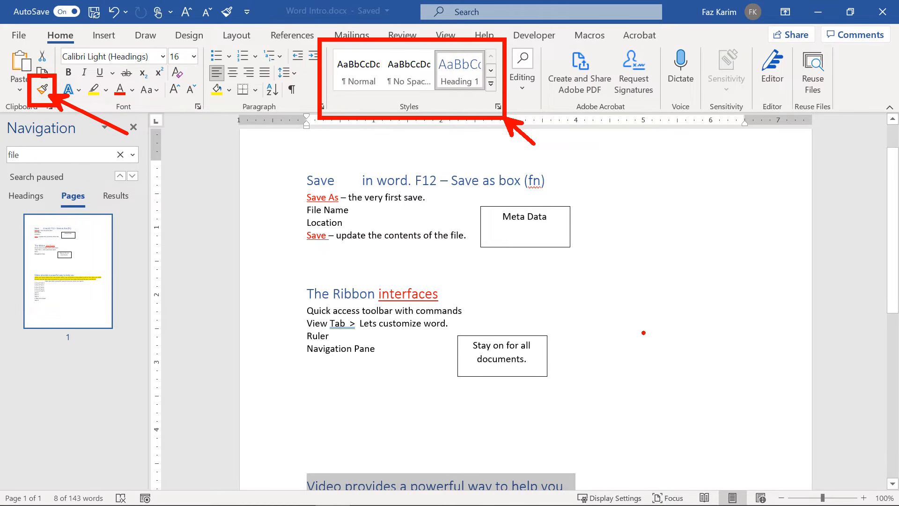
pyautogui.press('Escape')
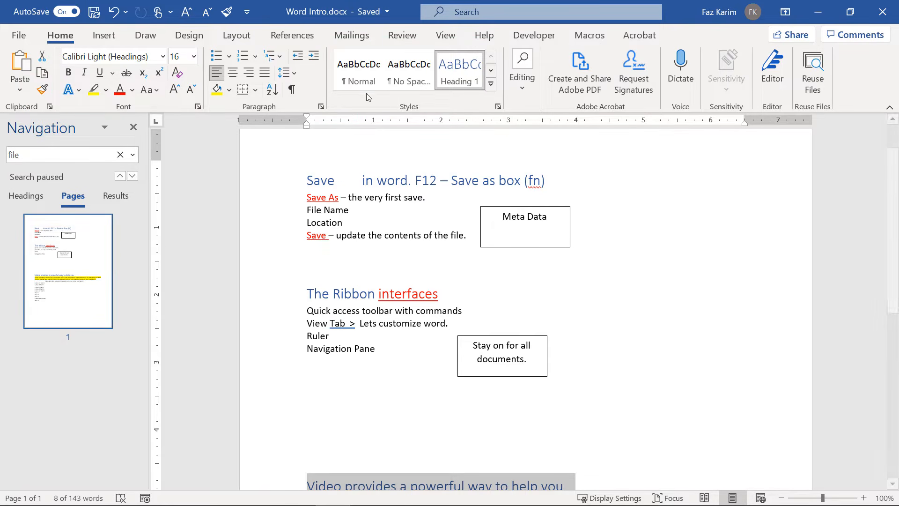
pyautogui.click(182, 37)
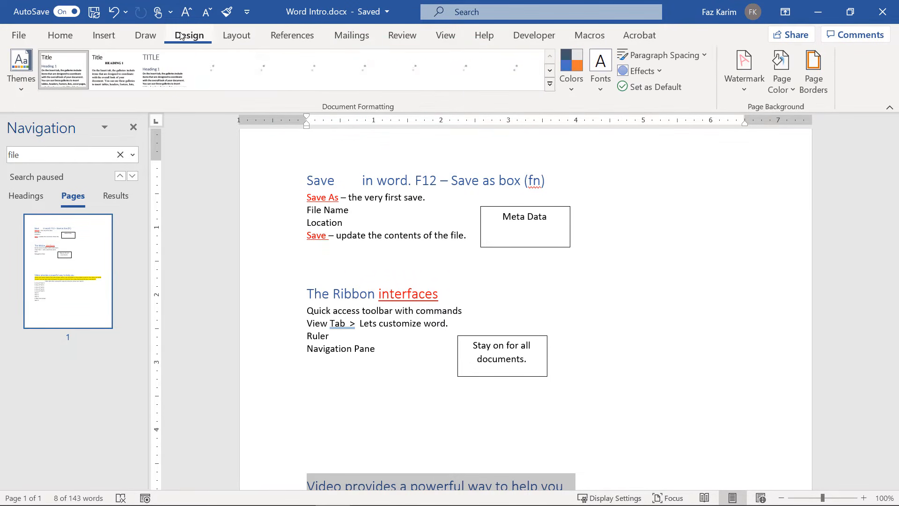
pyautogui.hotkey('ctrl', '2')
pyautogui.moveTo(200, 42); pyautogui.dragTo(199, 88)
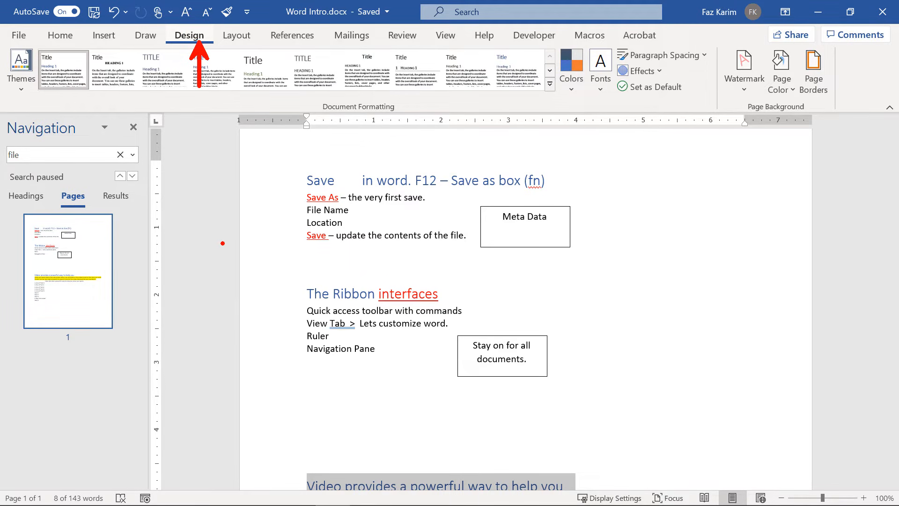
pyautogui.press('Escape')
pyautogui.click(16, 92)
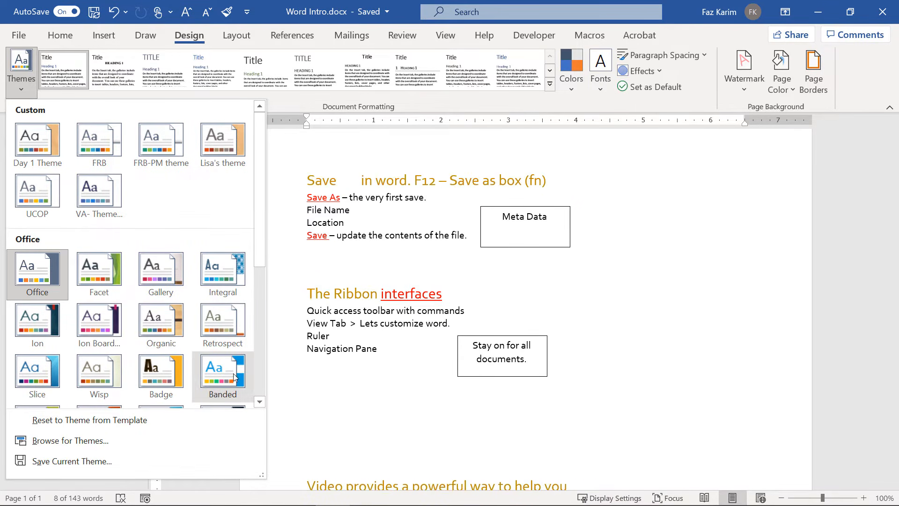
pyautogui.scroll(-2, 230, 374)
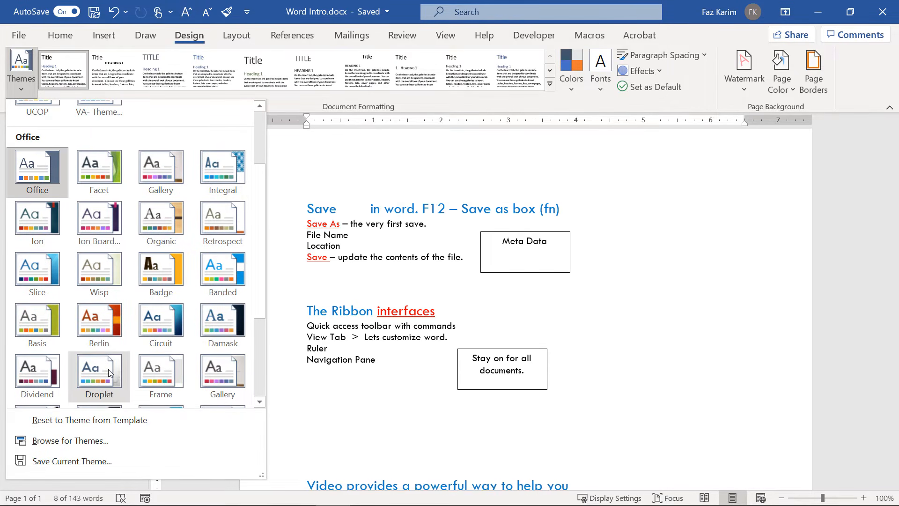
pyautogui.click(652, 322)
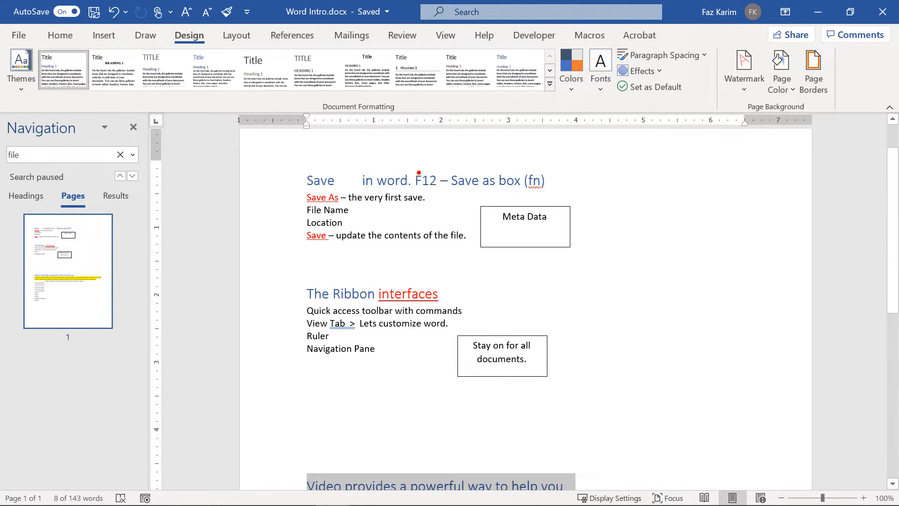
# Return to the Home tab and select all four names in the page 2 bulleted list.
pyautogui.click(60, 35)
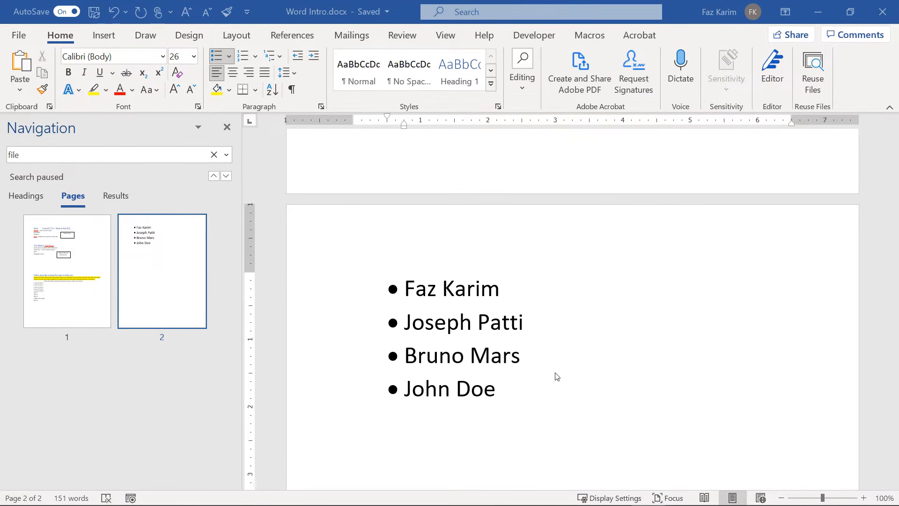
pyautogui.click(499, 394)
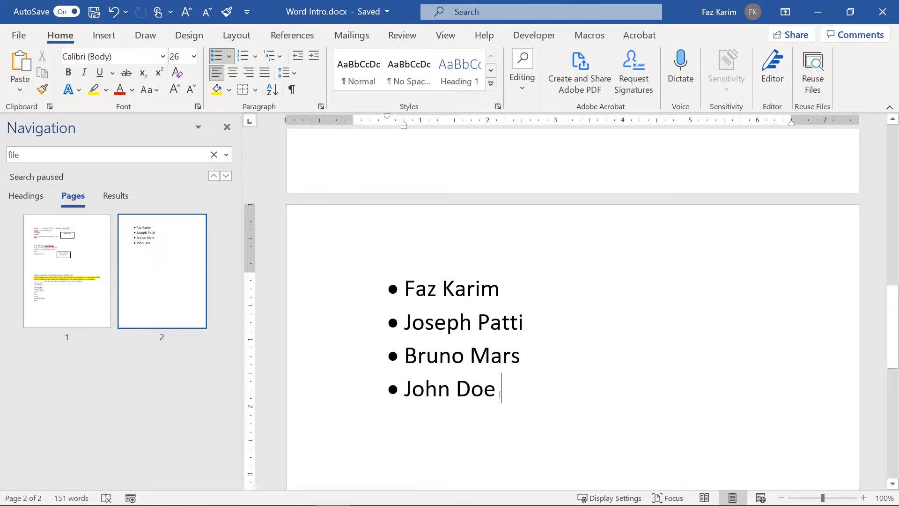
pyautogui.moveTo(500, 394); pyautogui.dragTo(408, 288)
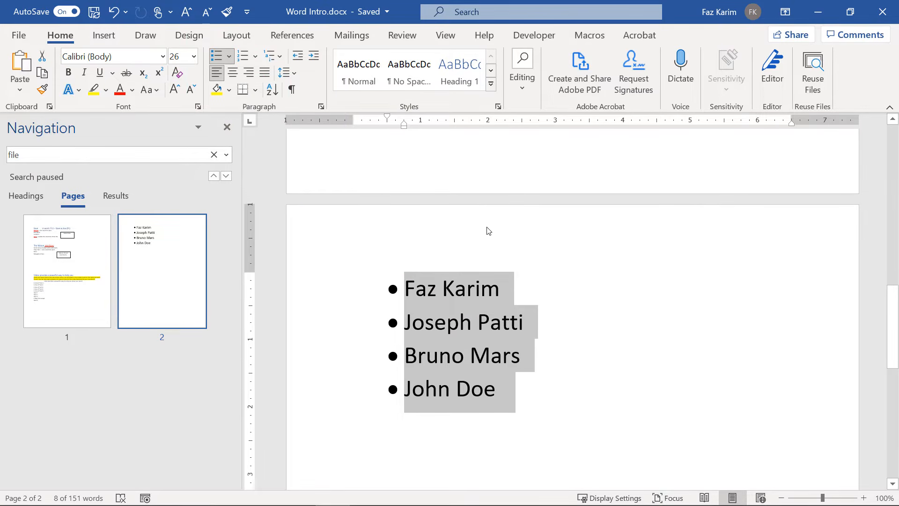
# Sort the four bulleted names by paragraph text in ascending order.
pyautogui.click(272, 90)
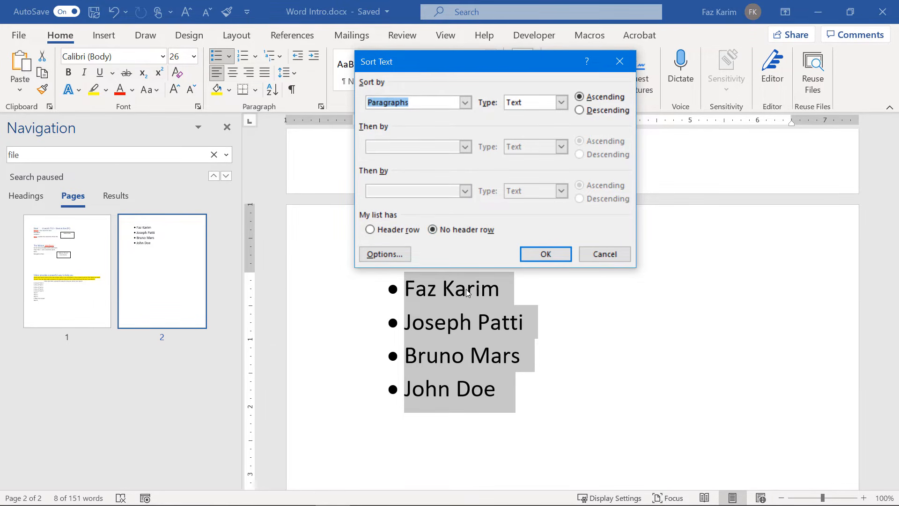
pyautogui.click(561, 252)
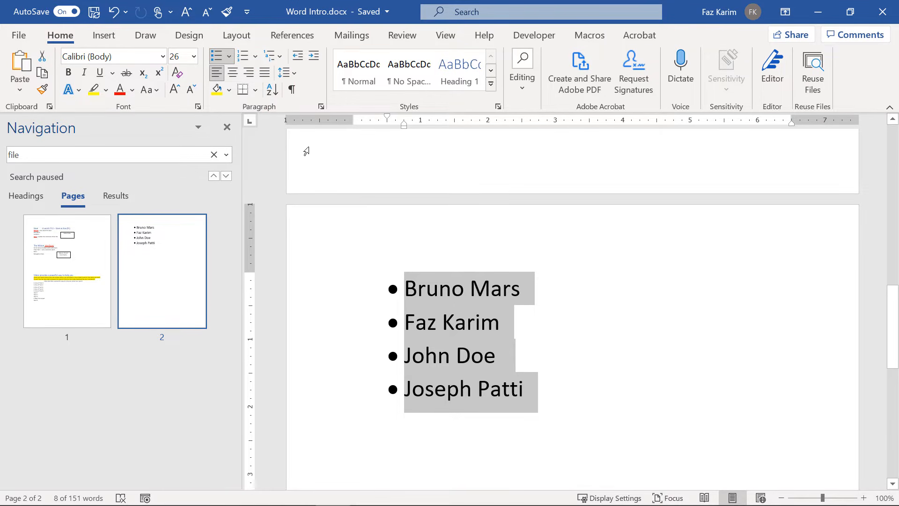
# Add the Sort command to the Quick Access Toolbar.
pyautogui.rightClick(271, 94)
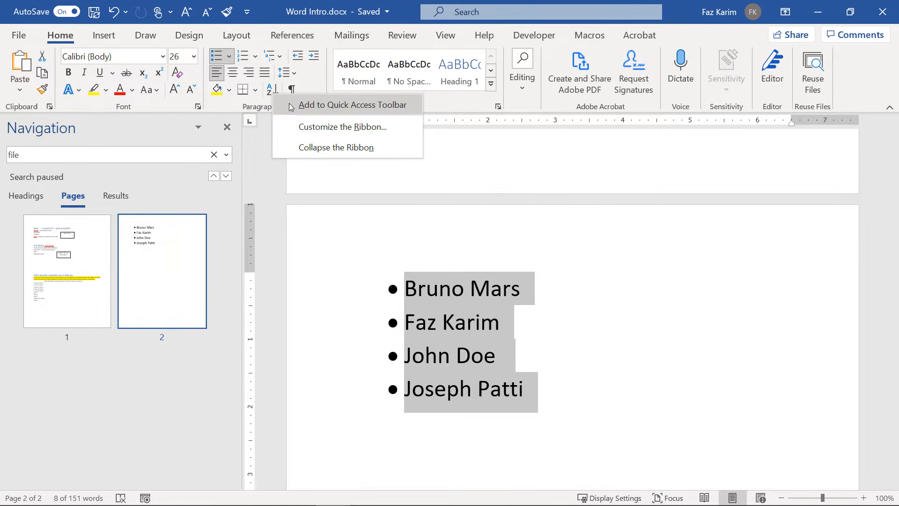
pyautogui.click(291, 106)
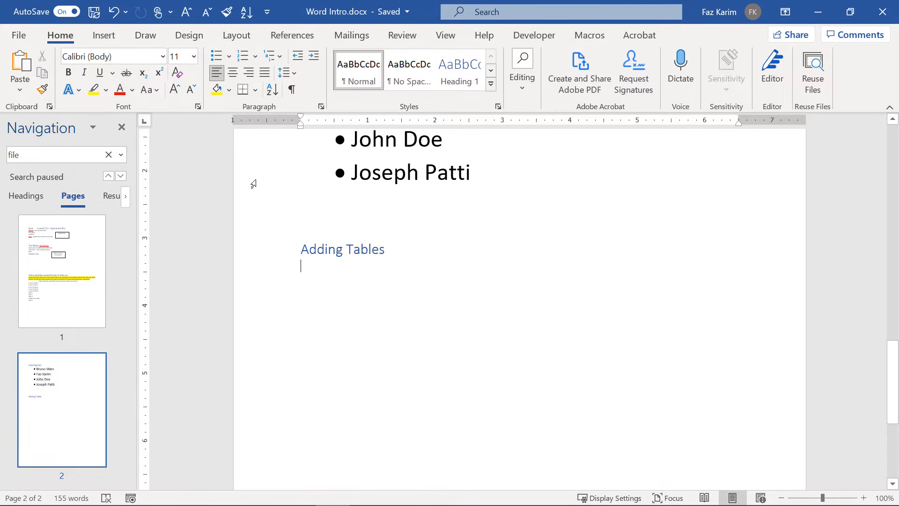
# Insert a 3x2 table from the Insert tab's Table grid below the Adding Tables heading.
pyautogui.click(107, 40)
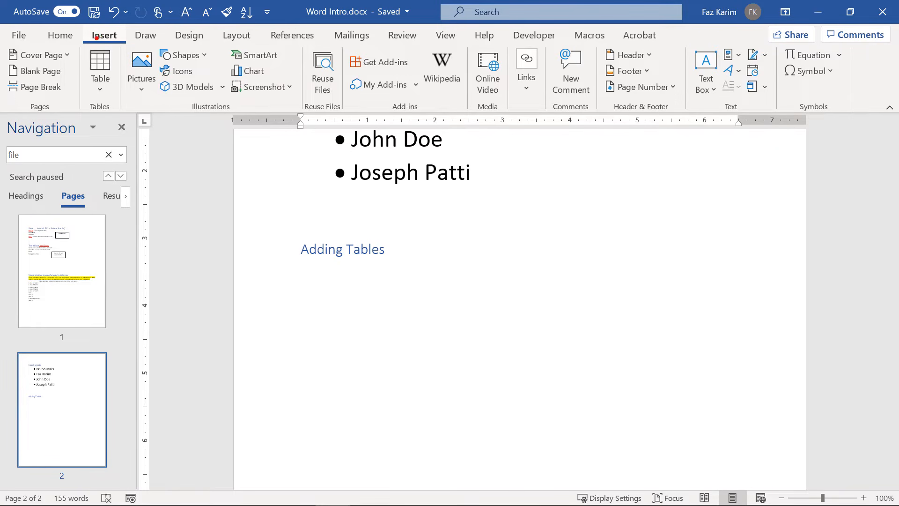
pyautogui.moveTo(72, 38)
pyautogui.mouseDown()
pyautogui.moveTo(122, 114)
pyautogui.moveTo(164, 136)
pyautogui.mouseUp()
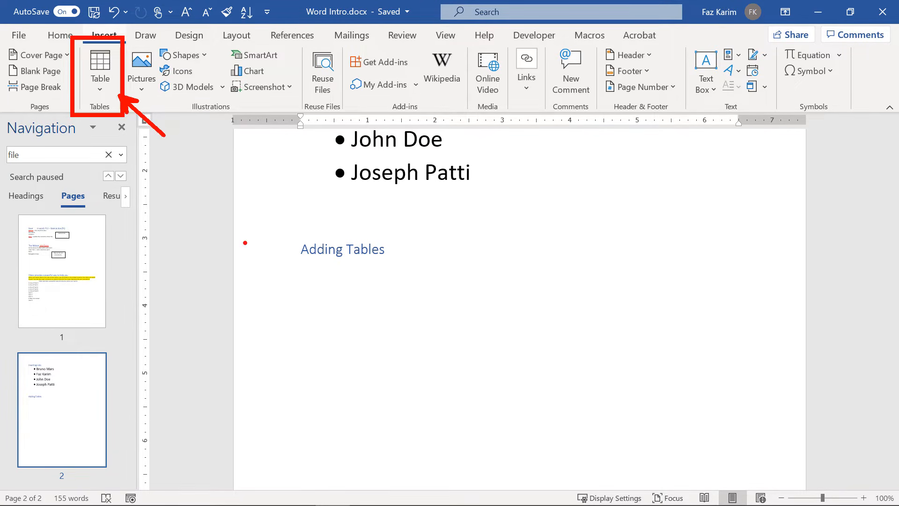
pyautogui.click(98, 89)
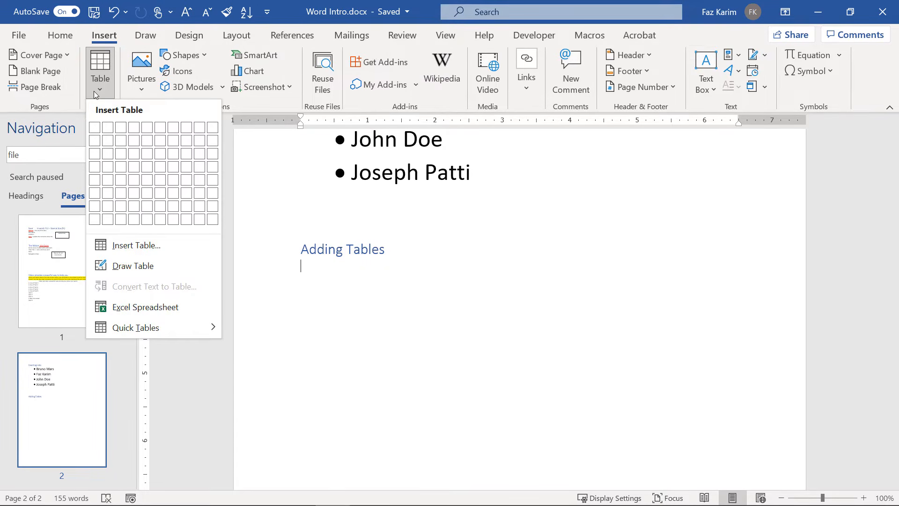
pyautogui.click(121, 140)
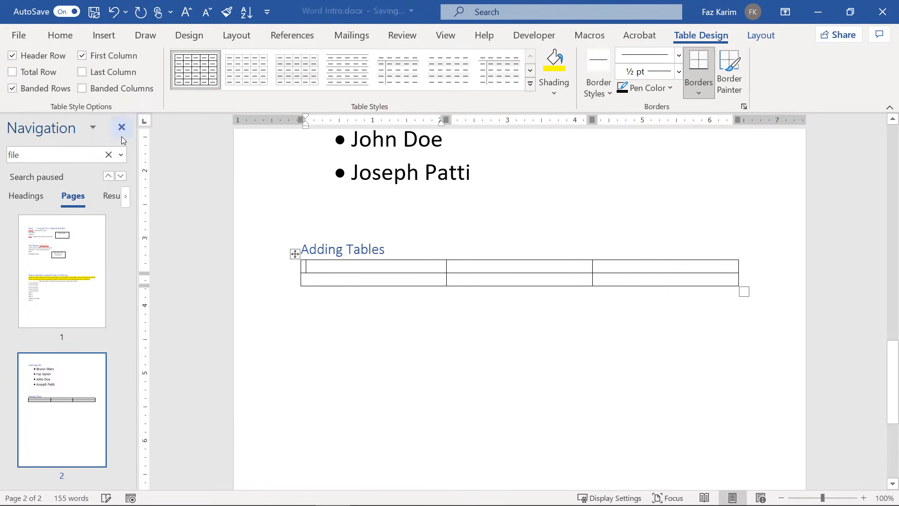
# Type Salesperson, Region and Revenue across the first row, then select that header row.
pyautogui.scroll(1, 526, 404)
pyautogui.scroll(2, 526, 404)
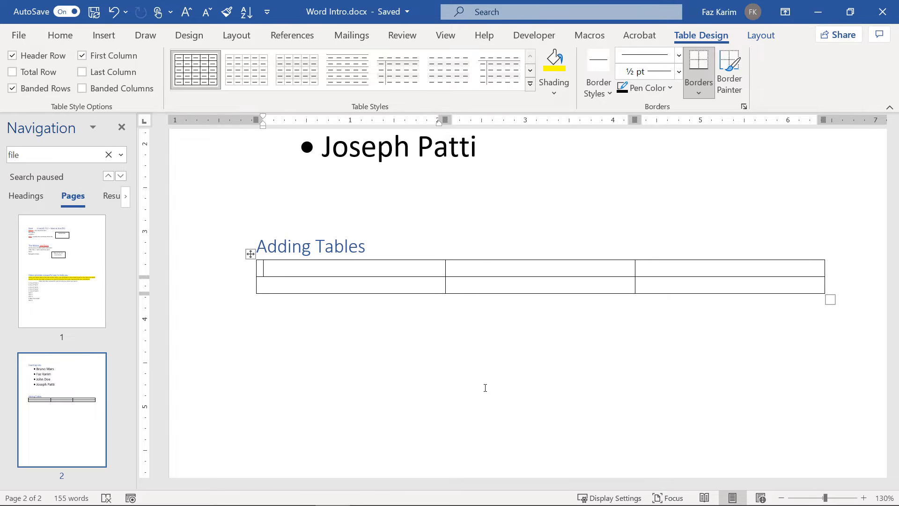
pyautogui.write('Salesp')
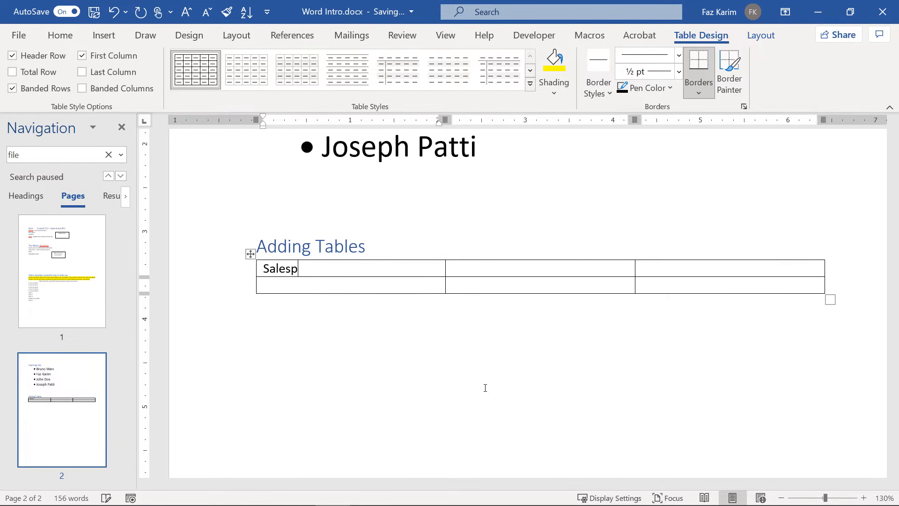
pyautogui.write('erson')
pyautogui.press('Tab')
pyautogui.write('Region')
pyautogui.press('Tab')
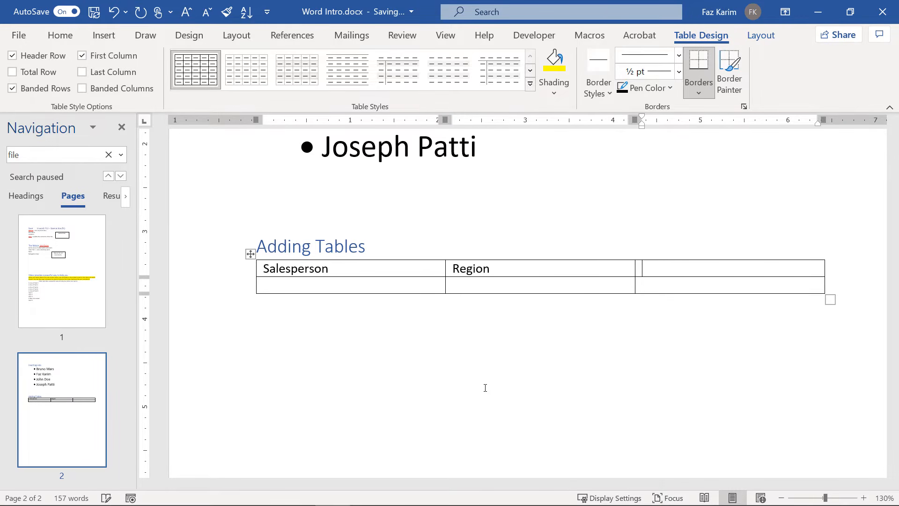
pyautogui.write('Revenue')
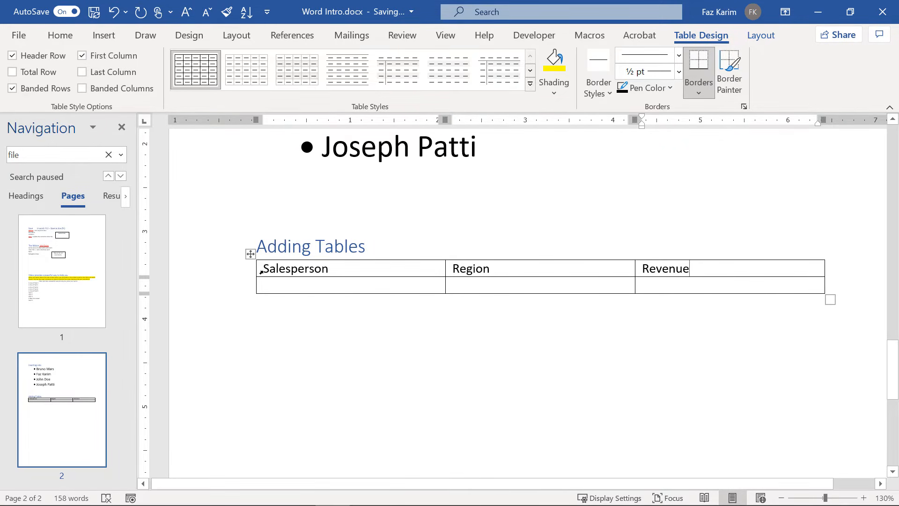
pyautogui.moveTo(260, 272); pyautogui.dragTo(501, 275)
pyautogui.moveTo(615, 273); pyautogui.dragTo(664, 275)
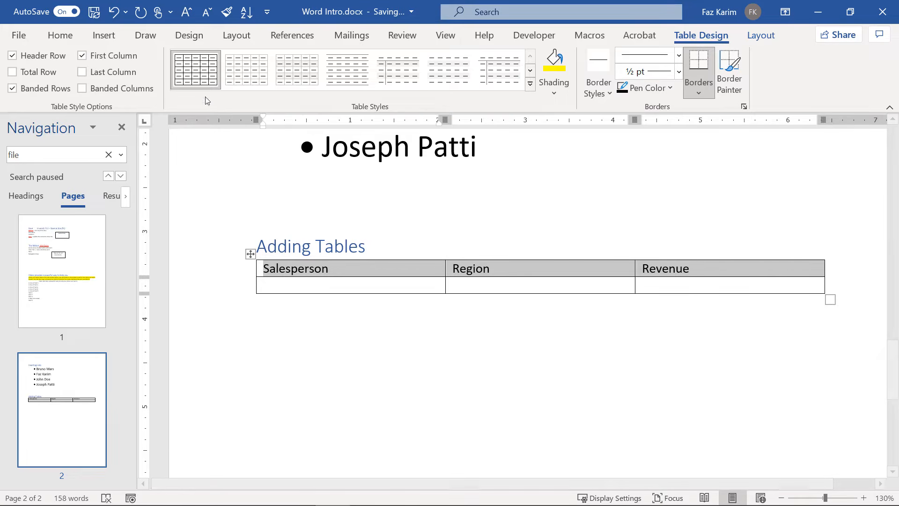
pyautogui.click(71, 41)
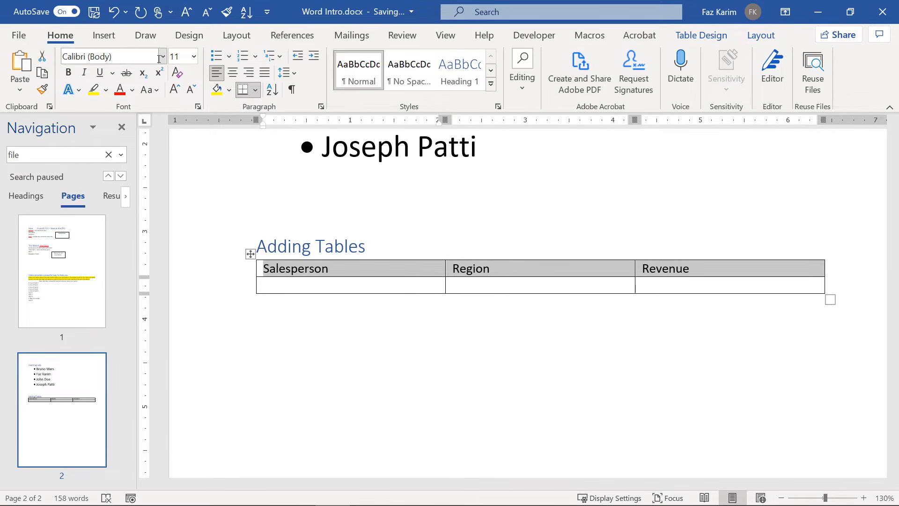
# Center the header labels in their cells and narrow the table.
pyautogui.click(232, 73)
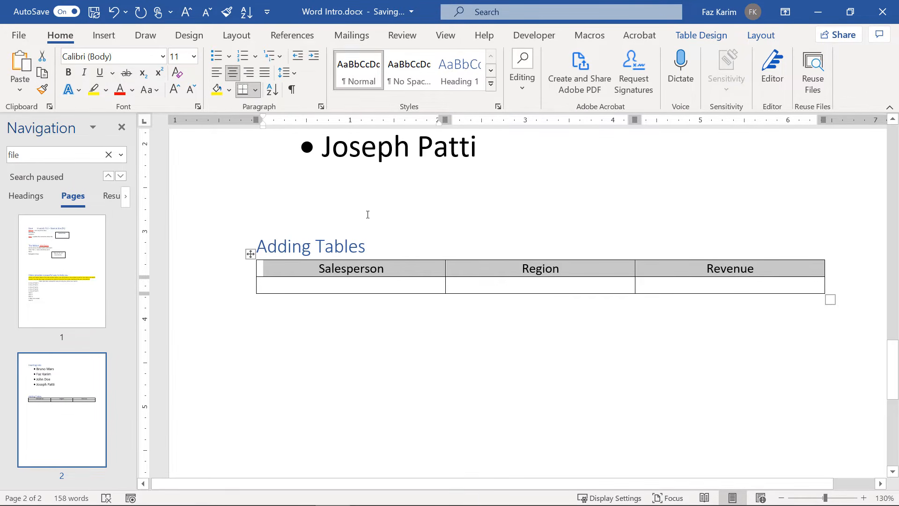
pyautogui.click(334, 286)
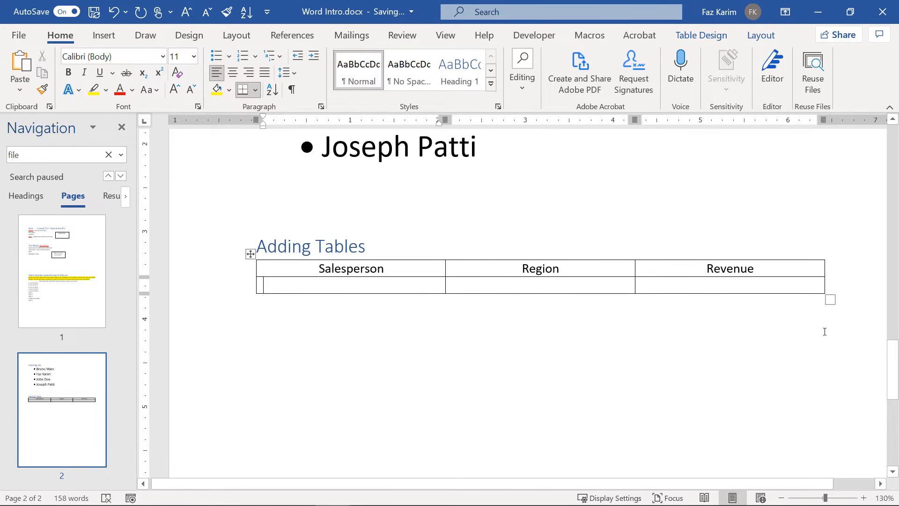
pyautogui.moveTo(829, 300); pyautogui.dragTo(677, 380)
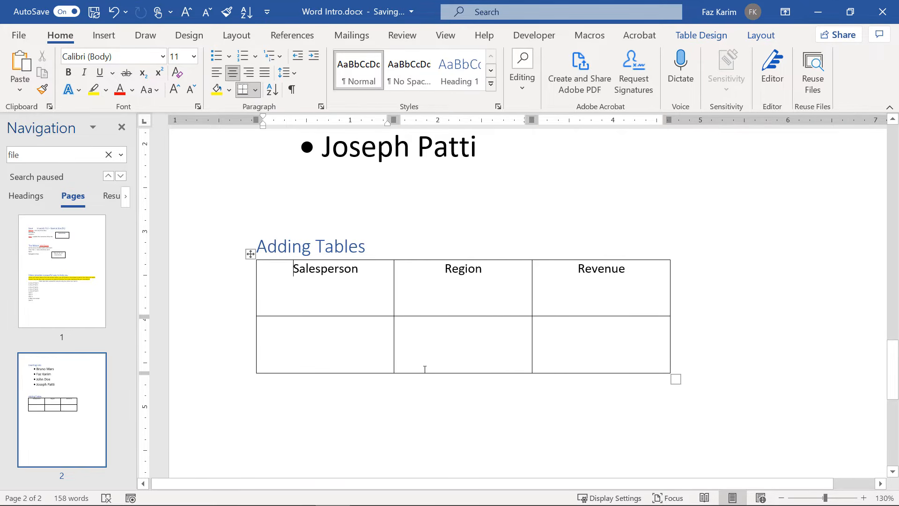
# Undo an accidental table move, widen the table toward the right margin, and select it.
pyautogui.moveTo(250, 253); pyautogui.dragTo(349, 286)
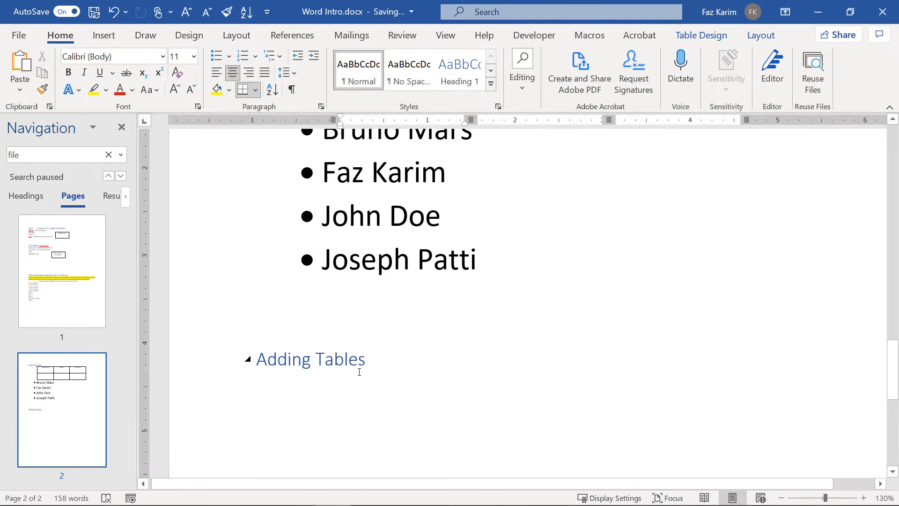
pyautogui.hotkey('ctrl', 'z')
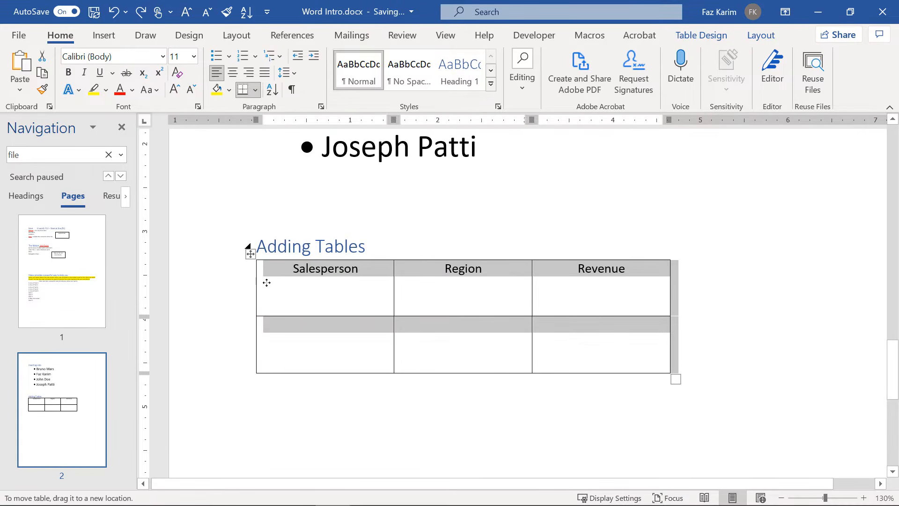
pyautogui.moveTo(250, 253)
pyautogui.mouseDown()
pyautogui.moveTo(321, 308)
pyautogui.moveTo(363, 291)
pyautogui.moveTo(310, 307)
pyautogui.moveTo(249, 253)
pyautogui.mouseUp()
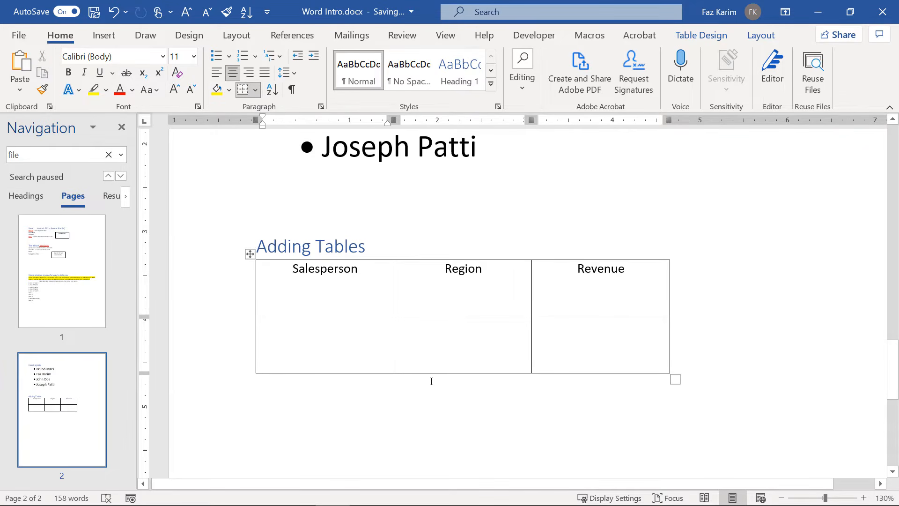
pyautogui.moveTo(676, 379); pyautogui.dragTo(858, 356)
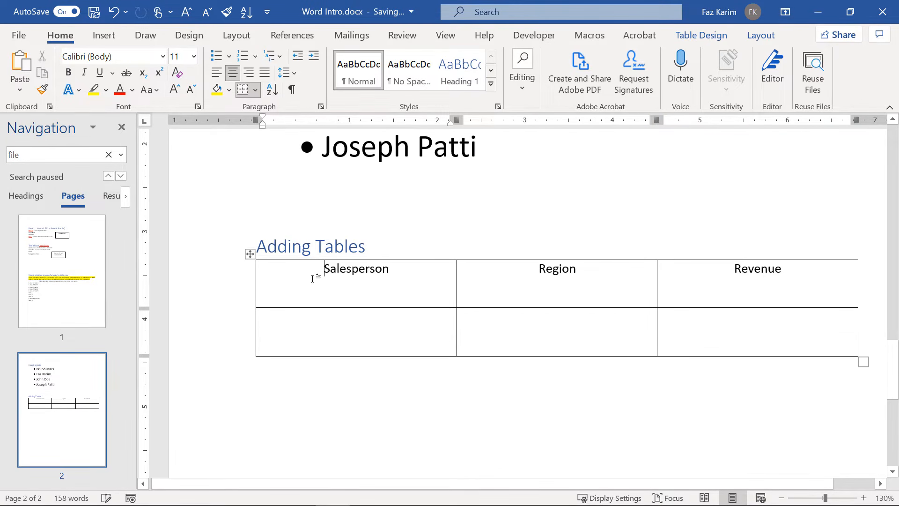
pyautogui.click(249, 253)
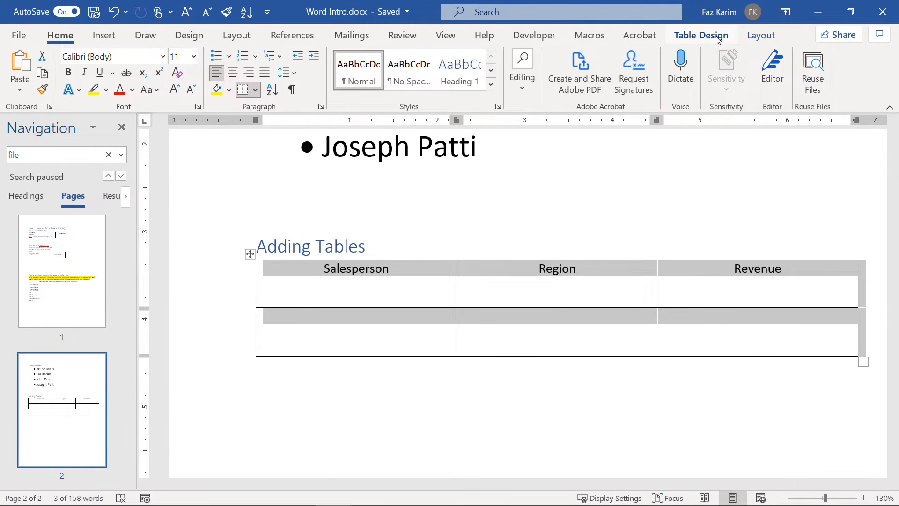
pyautogui.click(527, 232)
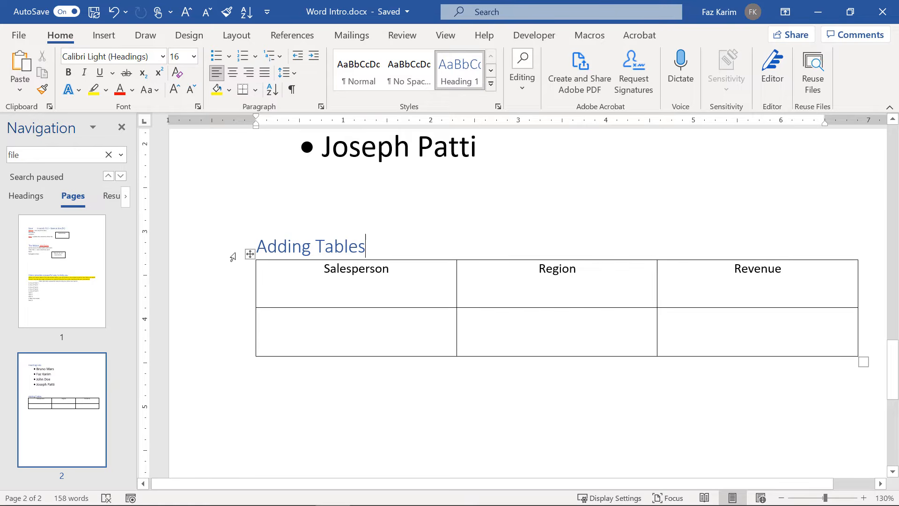
pyautogui.click(250, 253)
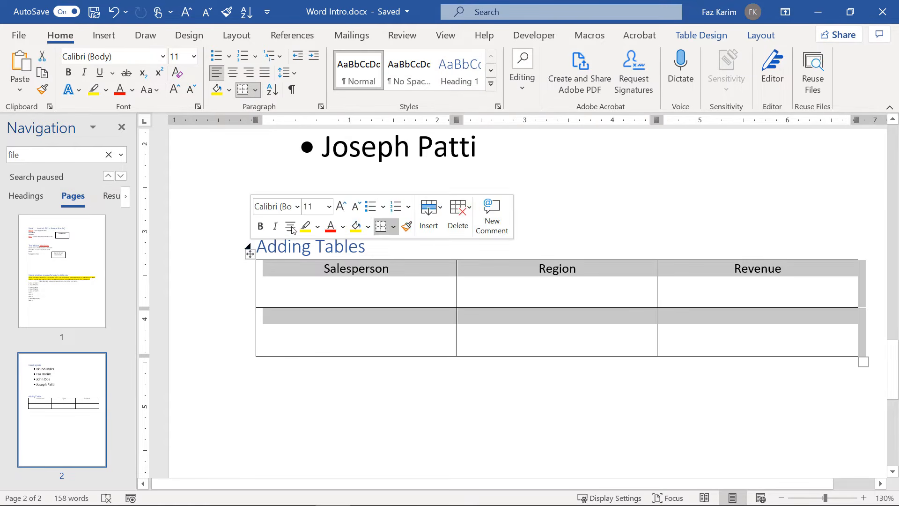
# Apply the Grid Table 4 – Accent 1 style from the Table Design styles gallery.
pyautogui.click(694, 37)
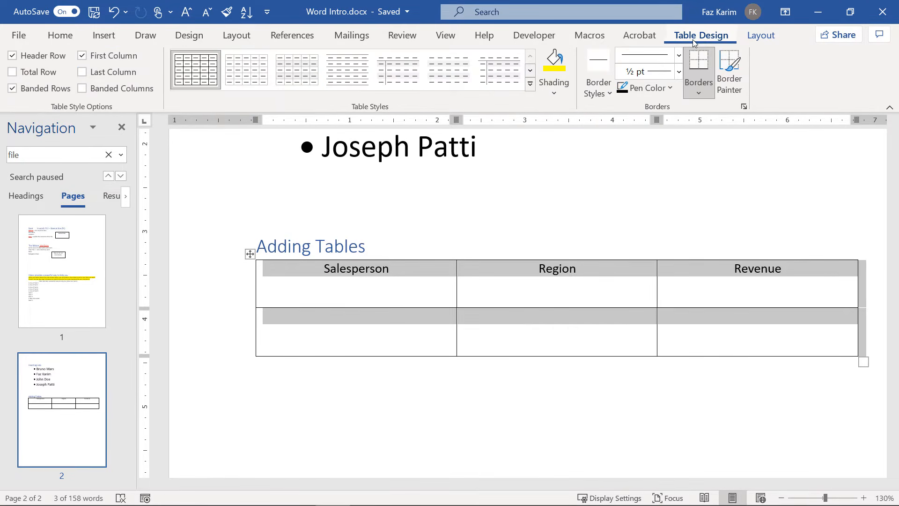
pyautogui.click(528, 85)
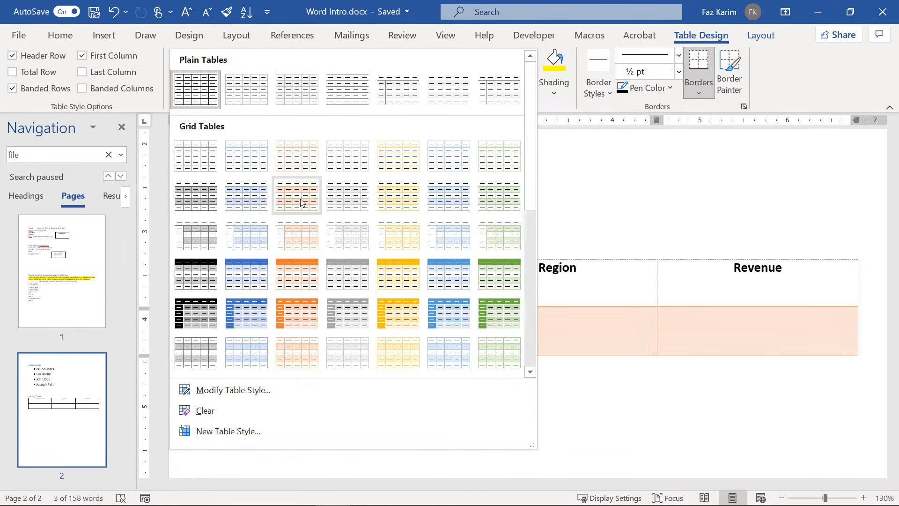
pyautogui.click(235, 273)
# Fill the first data row with a salesperson's name, region East and revenue XXXX.
pyautogui.click(329, 340)
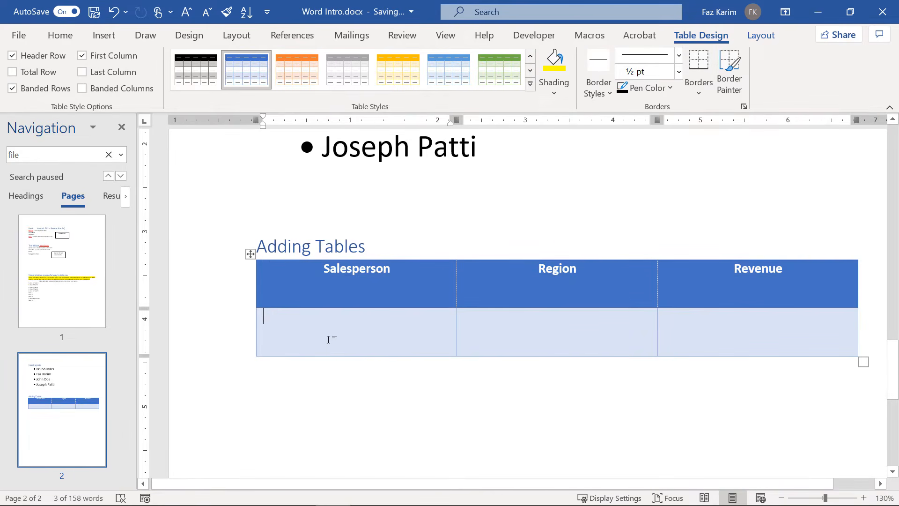
pyautogui.keyDown('ctrl'); pyautogui.scroll(-1, 328, 340); pyautogui.keyUp('ctrl')
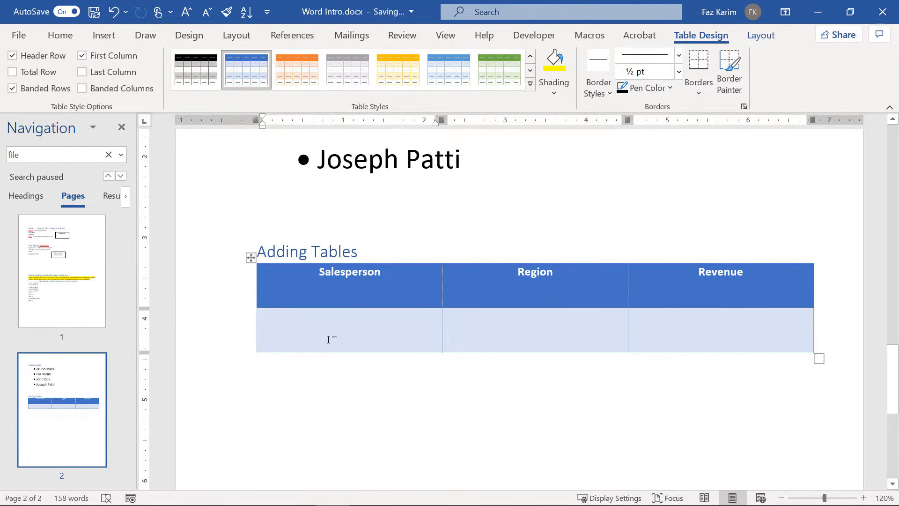
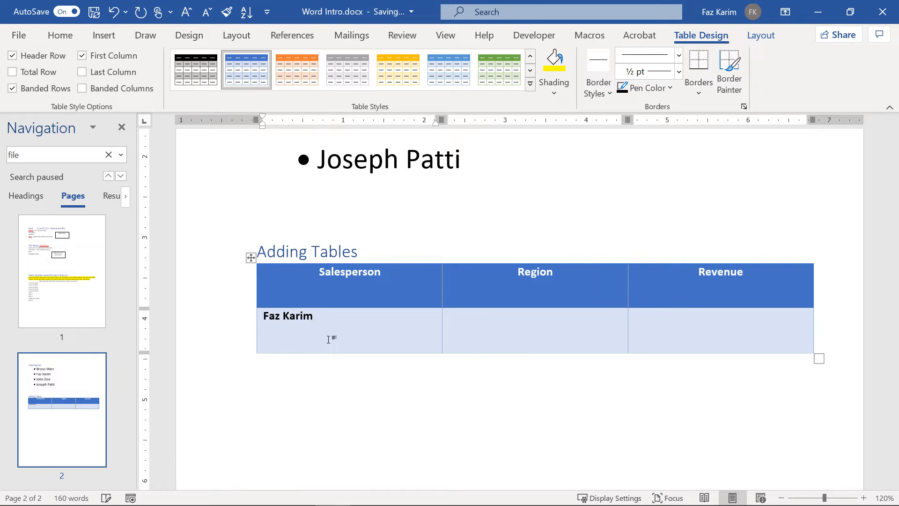
pyautogui.press('Tab')
pyautogui.write('East')
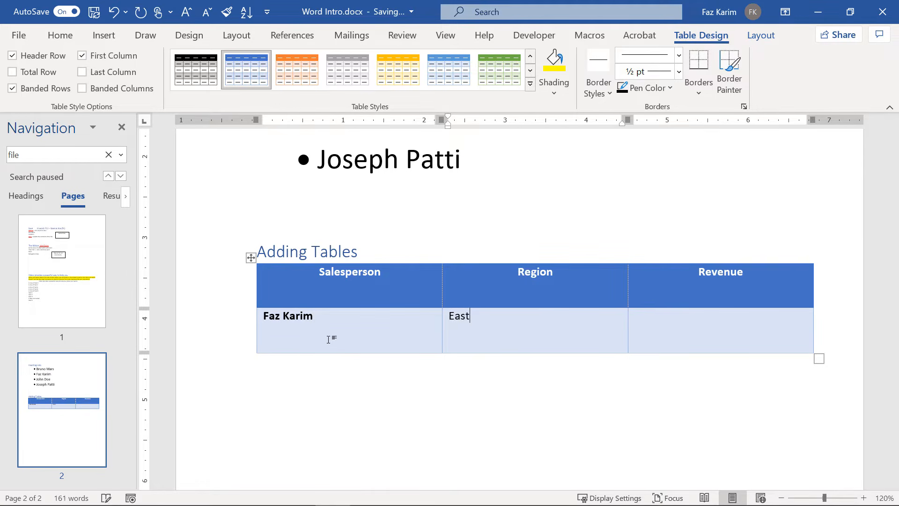
pyautogui.press('Tab')
pyautogui.write('XXXX')
pyautogui.press('Tab')
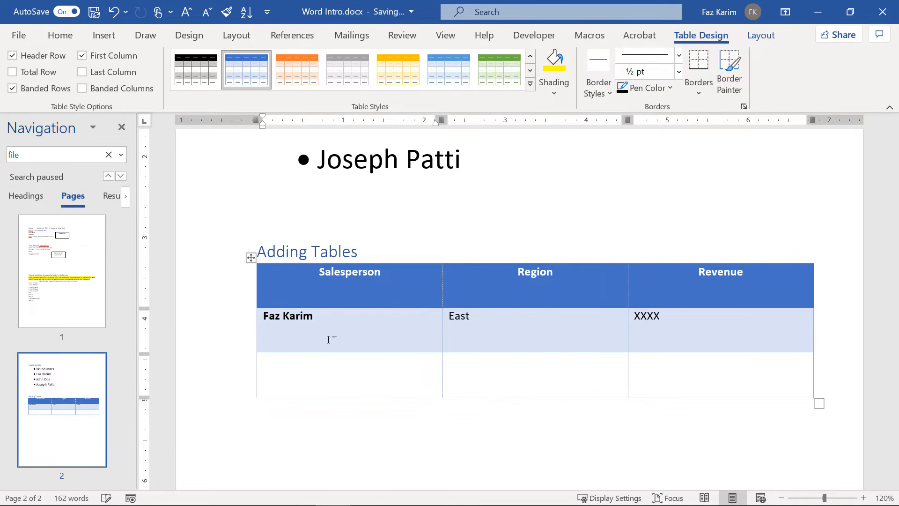
# Add a second salesperson row with region South and revenue XXXX.
pyautogui.write('Bruno Mars')
pyautogui.press('Tab')
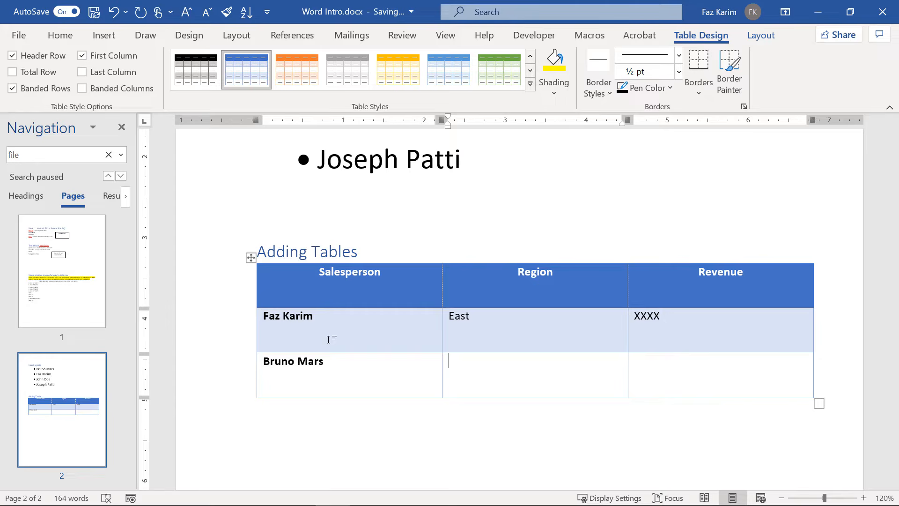
pyautogui.write('South')
pyautogui.press('Tab')
pyautogui.write('XXX')
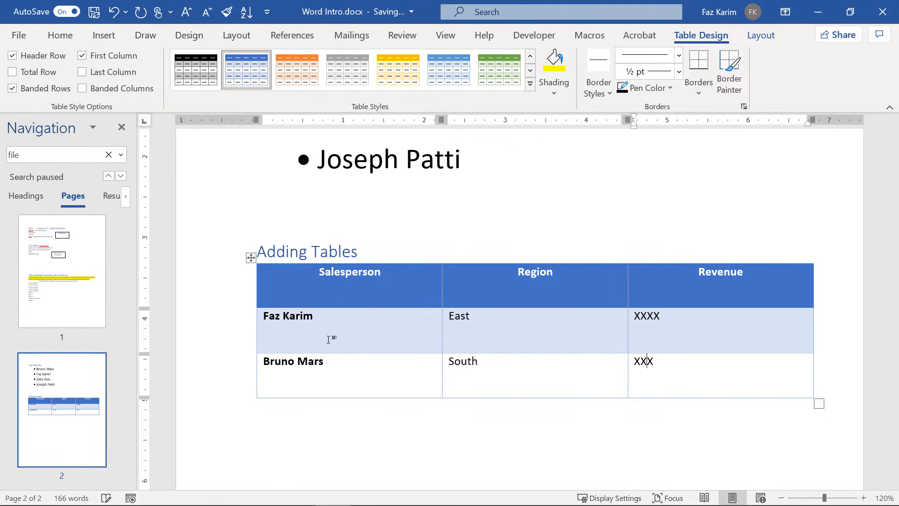
pyautogui.write('X')
pyautogui.press('Tab')
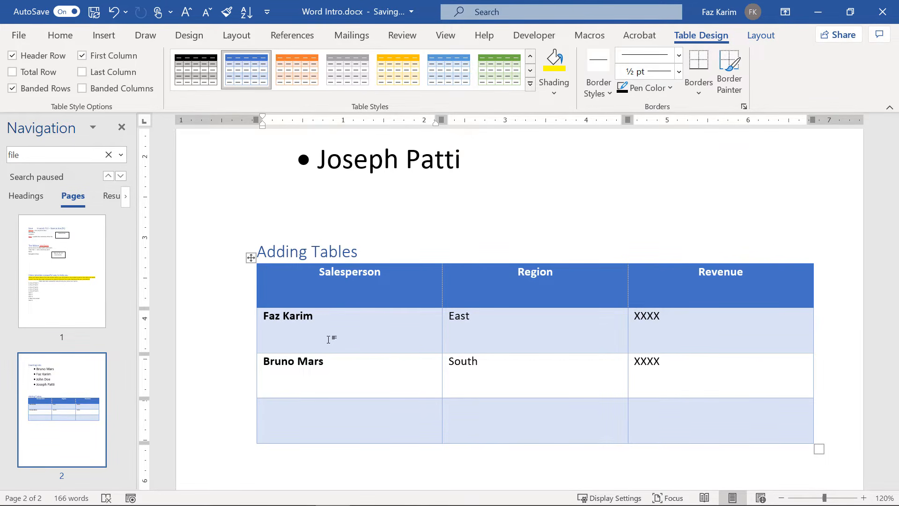
# Add a third salesperson row with region West and revenue XXXX.
pyautogui.write('Michael Scott')
pyautogui.press('Tab')
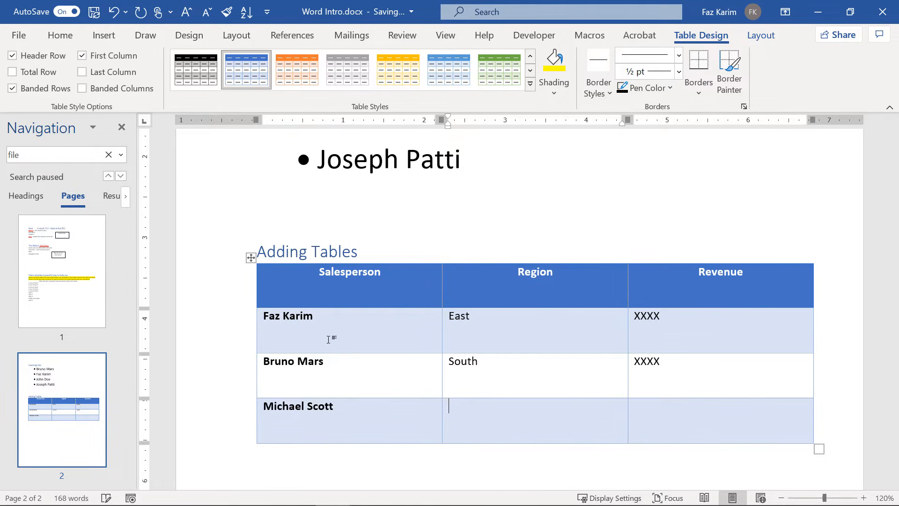
pyautogui.write('West')
pyautogui.press('Tab')
pyautogui.write('XXXX')
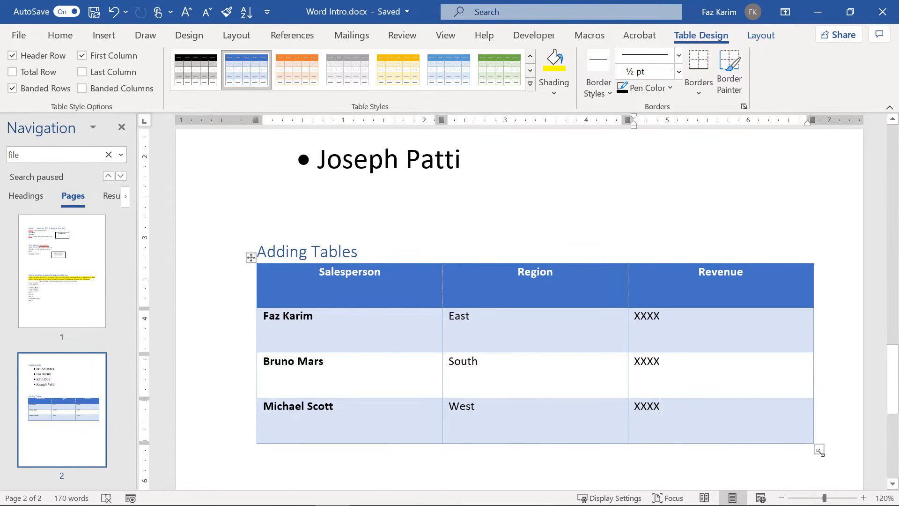
# Drag the table's bottom-right handle upward so all rows shrink to single-line height.
pyautogui.moveTo(819, 450); pyautogui.dragTo(804, 369)
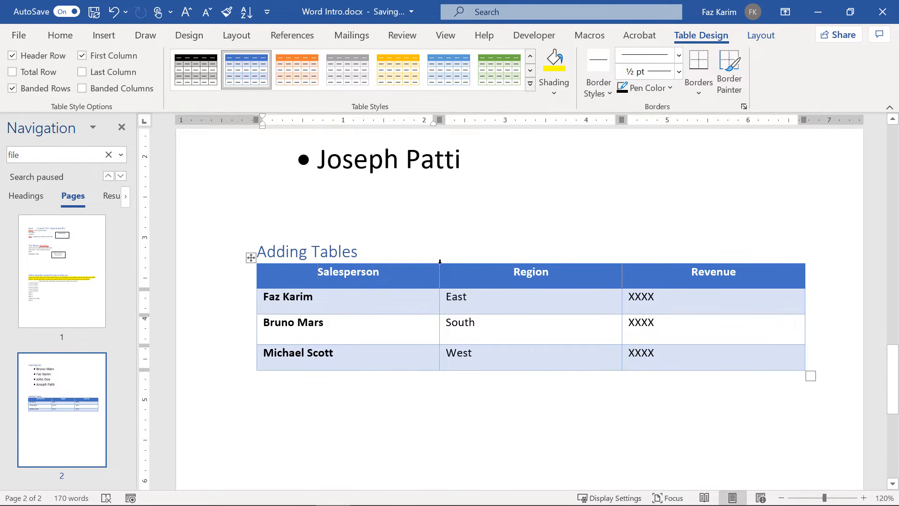
pyautogui.moveTo(441, 262)
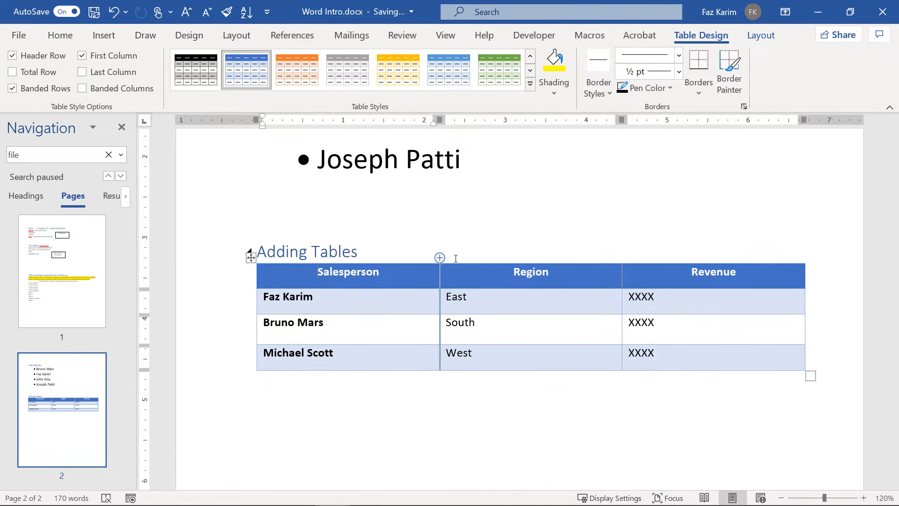
pyautogui.moveTo(623, 259)
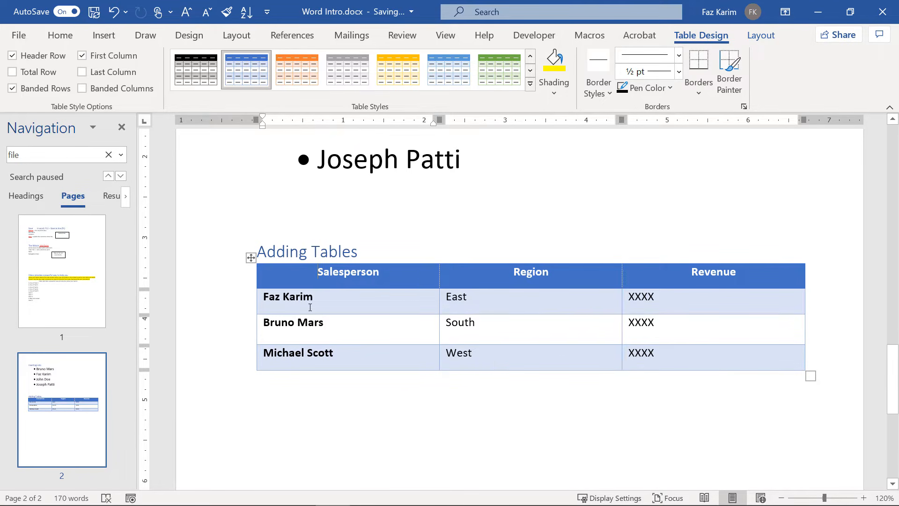
pyautogui.moveTo(252, 319)
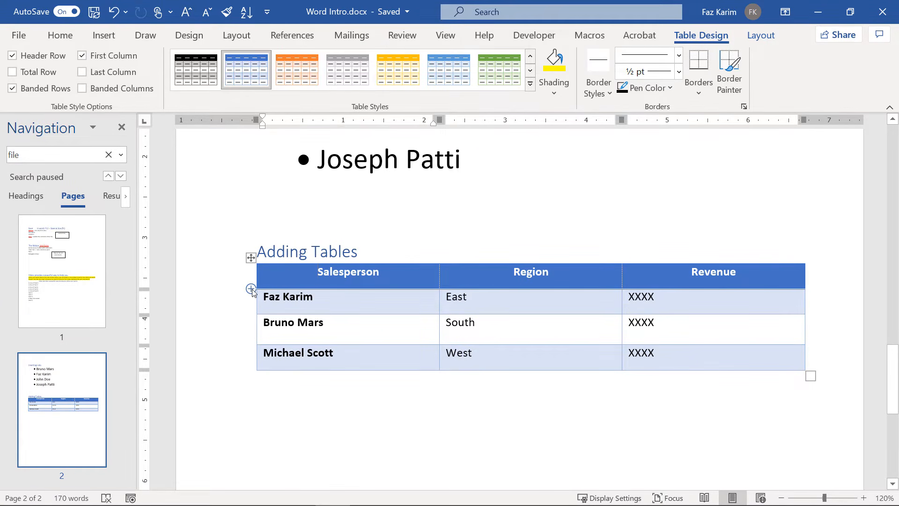
# Insert a new first data row with a salesperson's name, region North and revenue XXX.
pyautogui.click(251, 289)
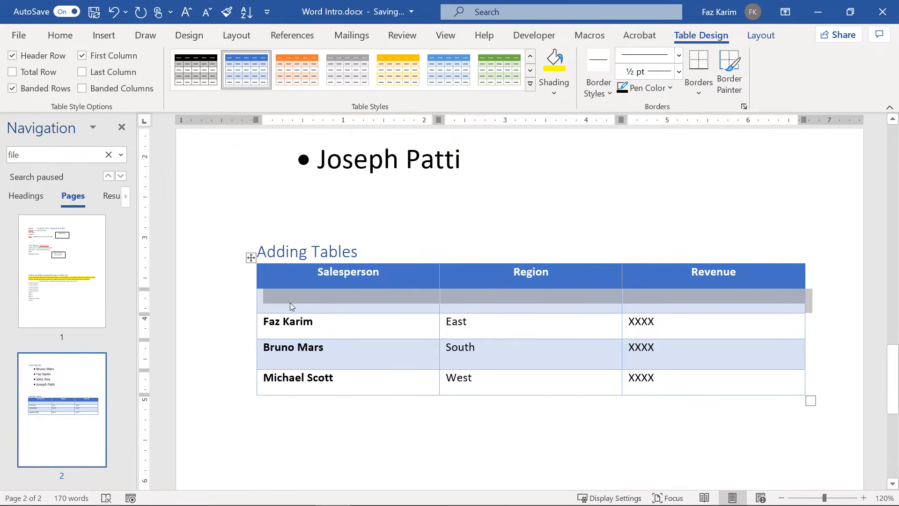
pyautogui.click(290, 302)
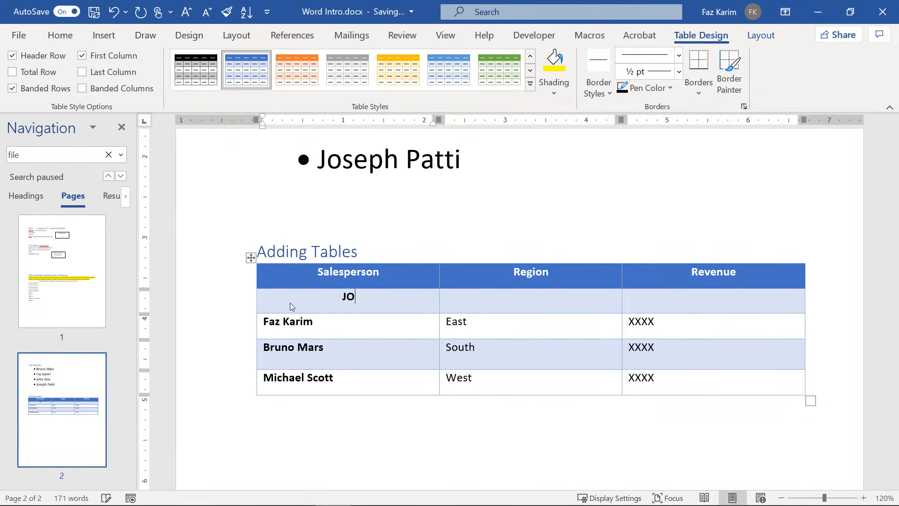
pyautogui.click(495, 298)
pyautogui.write('North')
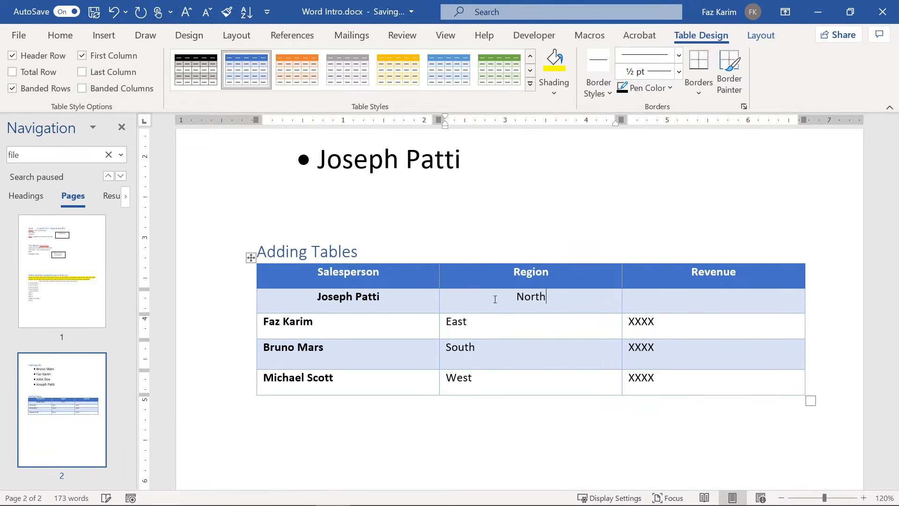
pyautogui.press('Tab')
pyautogui.write('XXX')
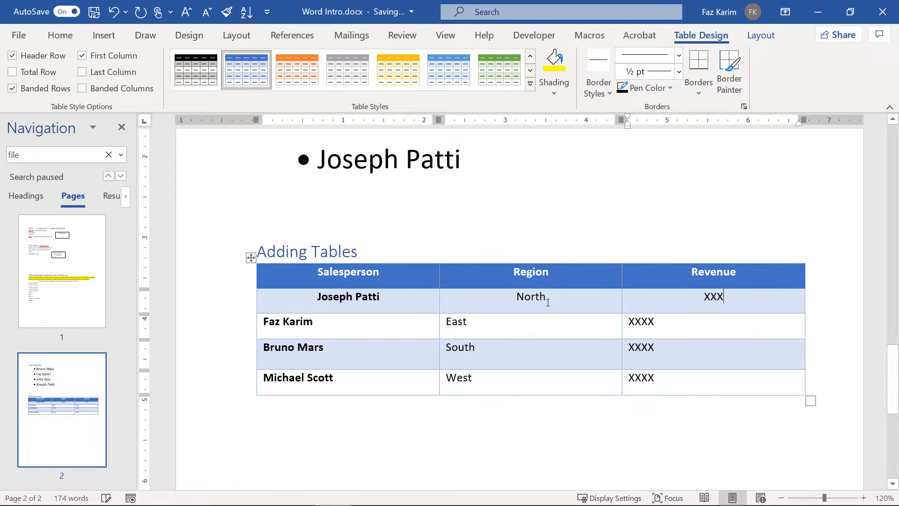
# Left-align the name, North and XXX cells of that new row.
pyautogui.click(552, 299)
pyautogui.moveTo(553, 298); pyautogui.dragTo(504, 297)
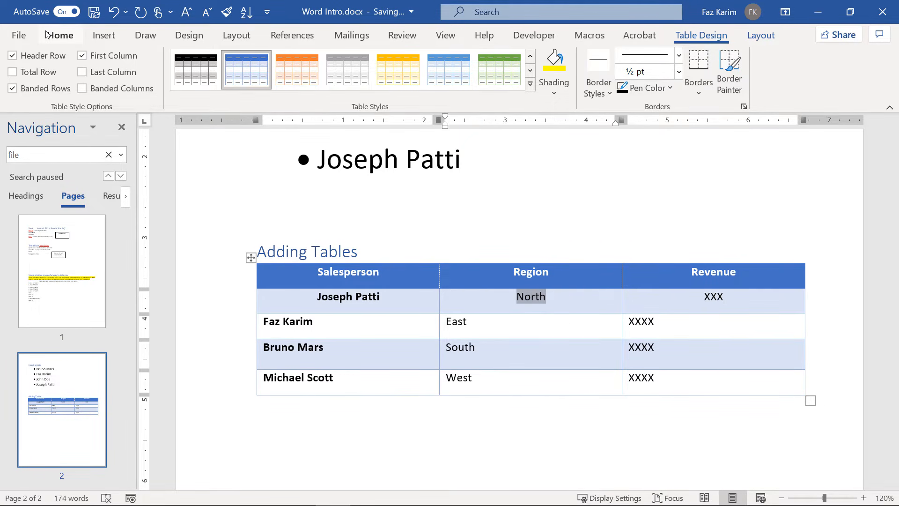
pyautogui.click(60, 35)
pyautogui.click(217, 74)
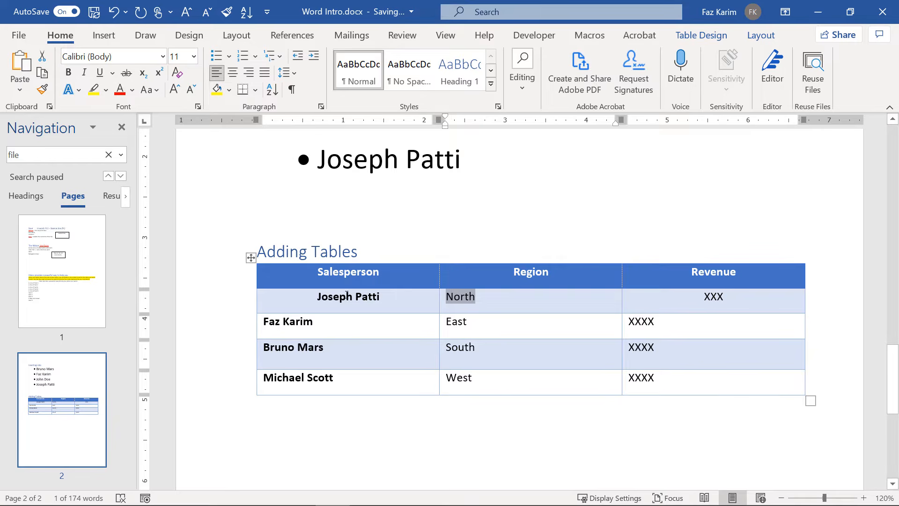
pyautogui.click(314, 295)
pyautogui.click(216, 73)
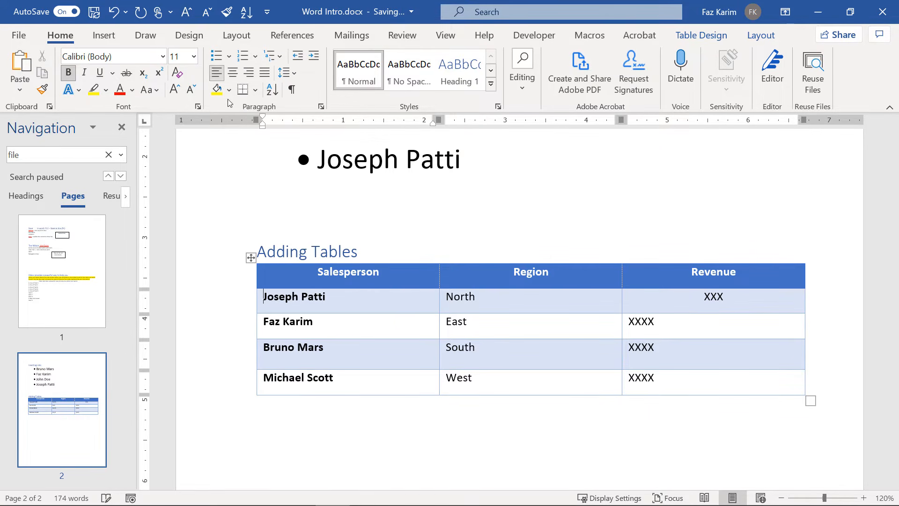
pyautogui.click(436, 463)
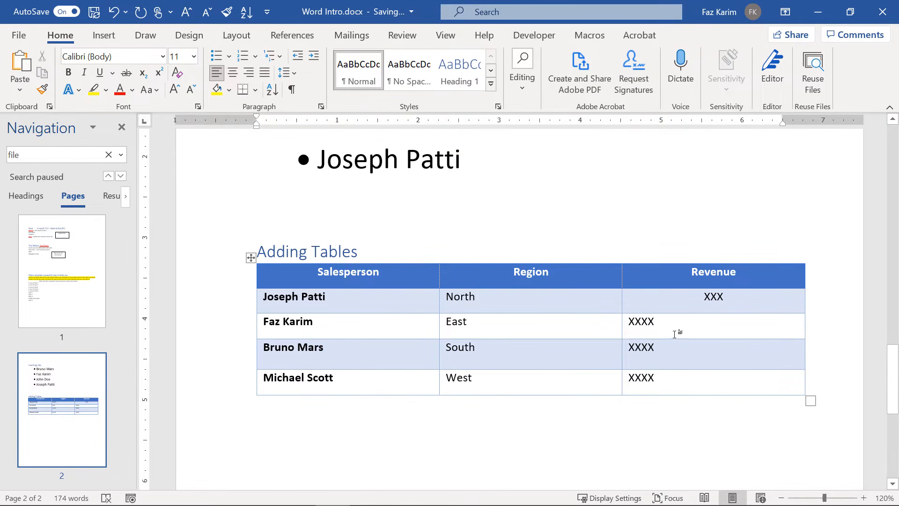
pyautogui.click(704, 297)
pyautogui.click(217, 74)
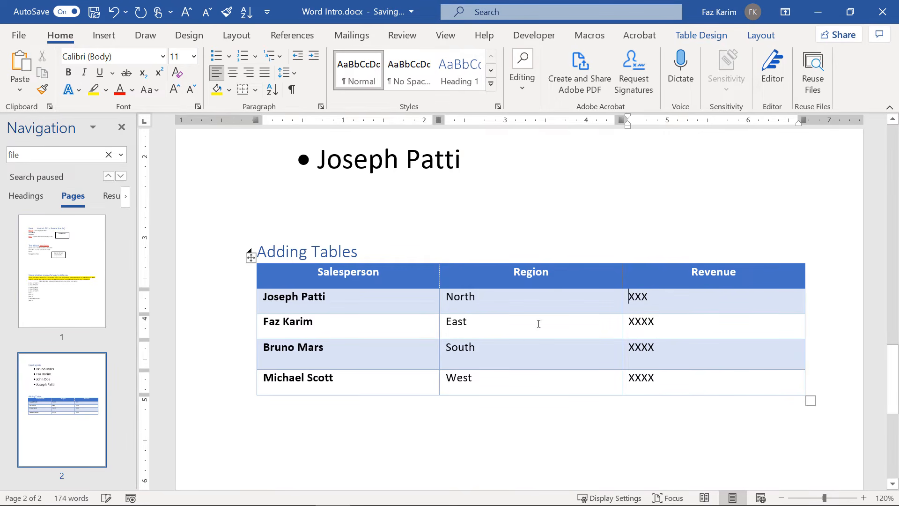
pyautogui.click(674, 432)
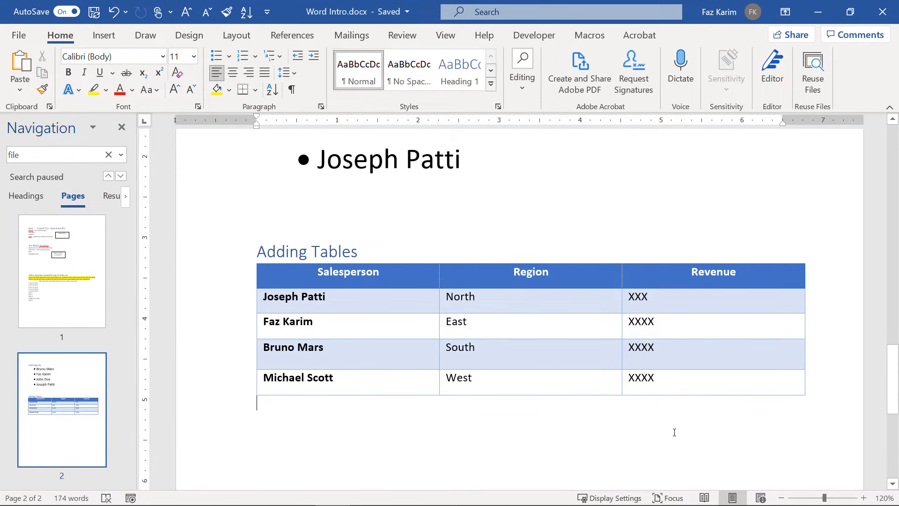
# Below the table, type three salesperson first names on separate lines.
pyautogui.press('Return')
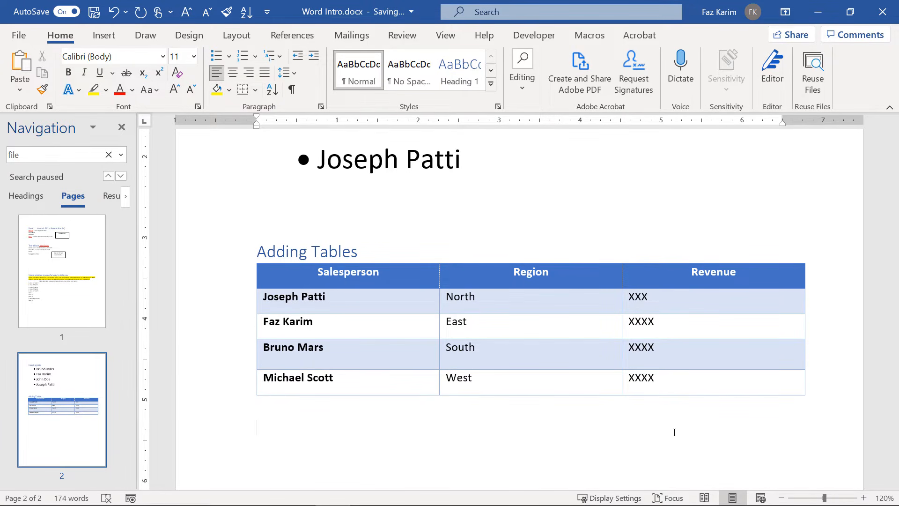
pyautogui.write('Joe Faz Brun')
pyautogui.press('BackSpace')
pyautogui.press('BackSpace')
pyautogui.press('BackSpace')
pyautogui.press('BackSpace')
pyautogui.press('Return')
pyautogui.write('Bruno')
# Add a tab and the regions North, East and South after the three names.
pyautogui.click(353, 423)
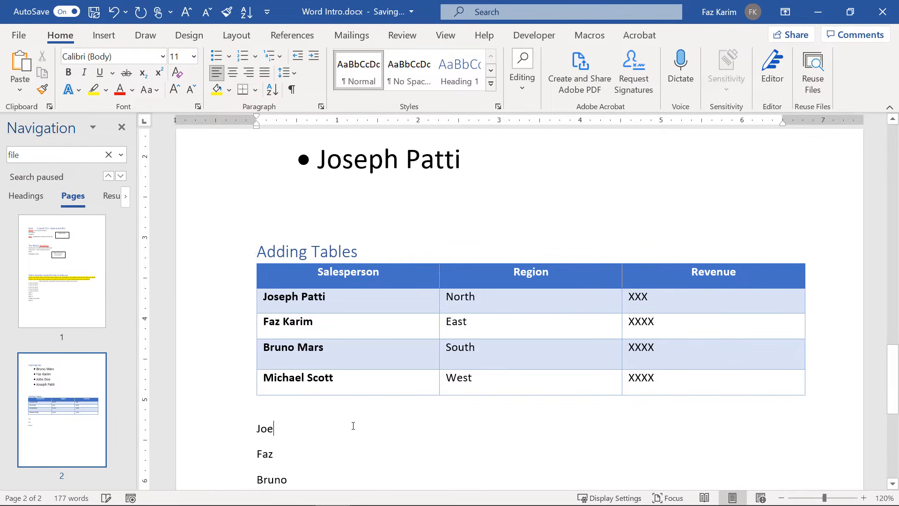
pyautogui.press('Tab')
pyautogui.write('No')
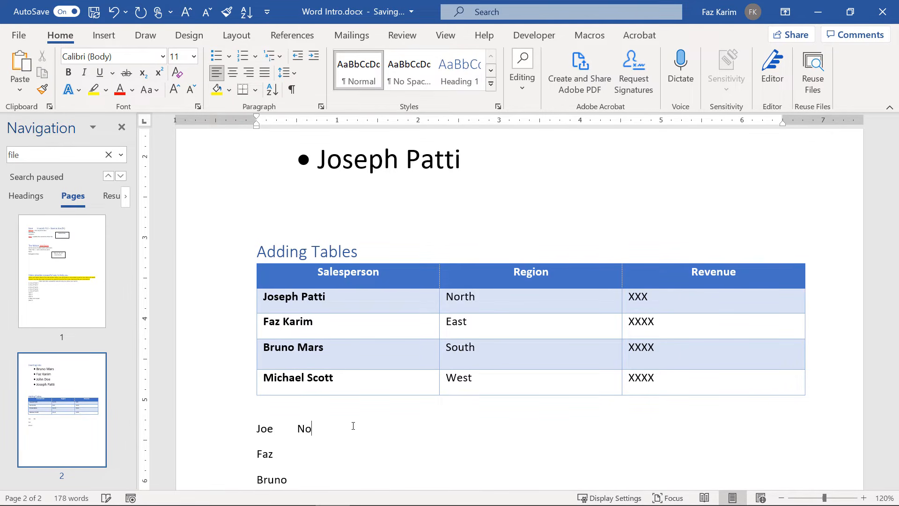
pyautogui.write('rth')
pyautogui.click(330, 453)
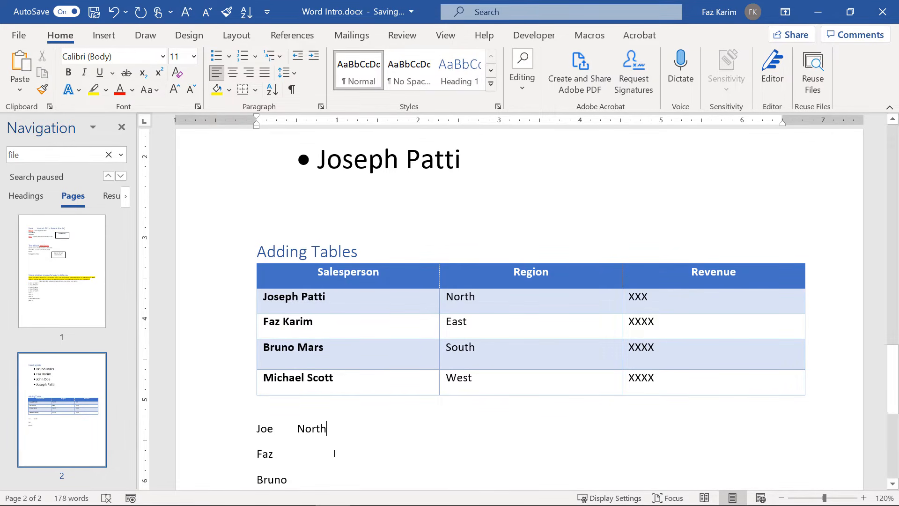
pyautogui.press('Tab')
pyautogui.write('S')
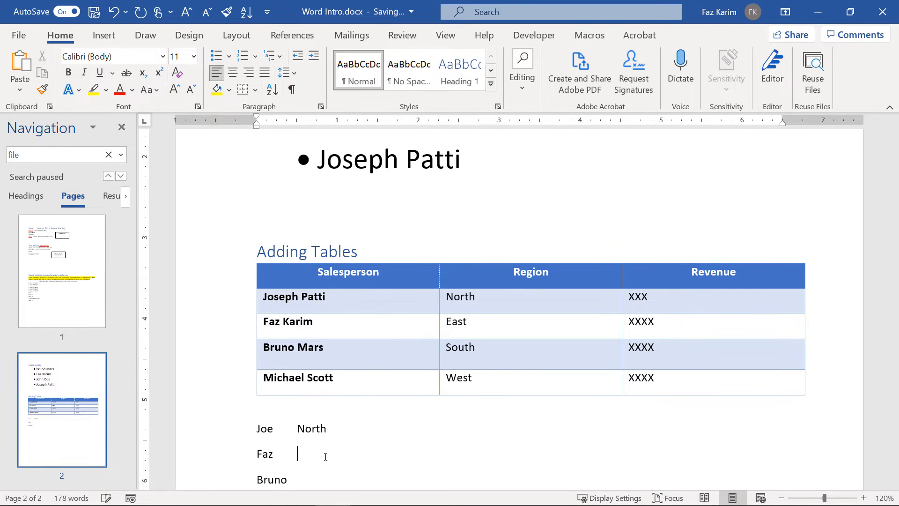
pyautogui.write('East')
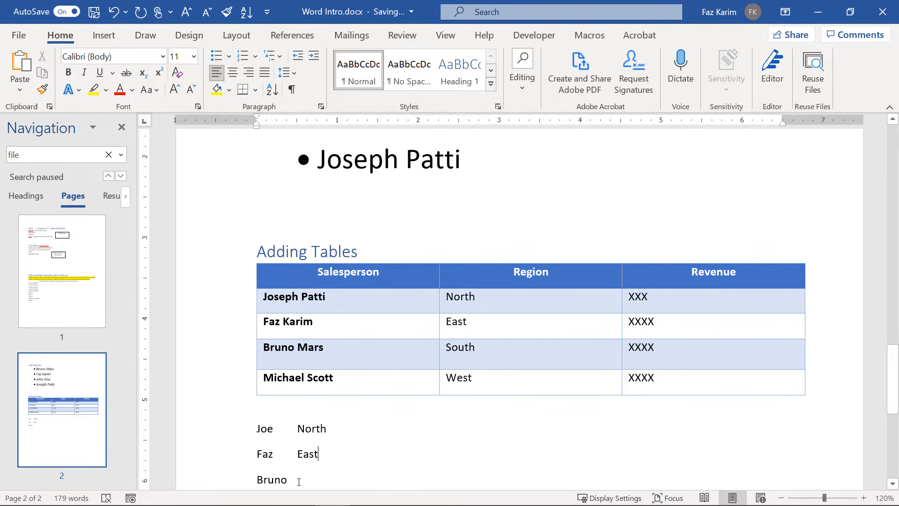
pyautogui.click(299, 482)
pyautogui.press('Tab')
pyautogui.write('Sou')
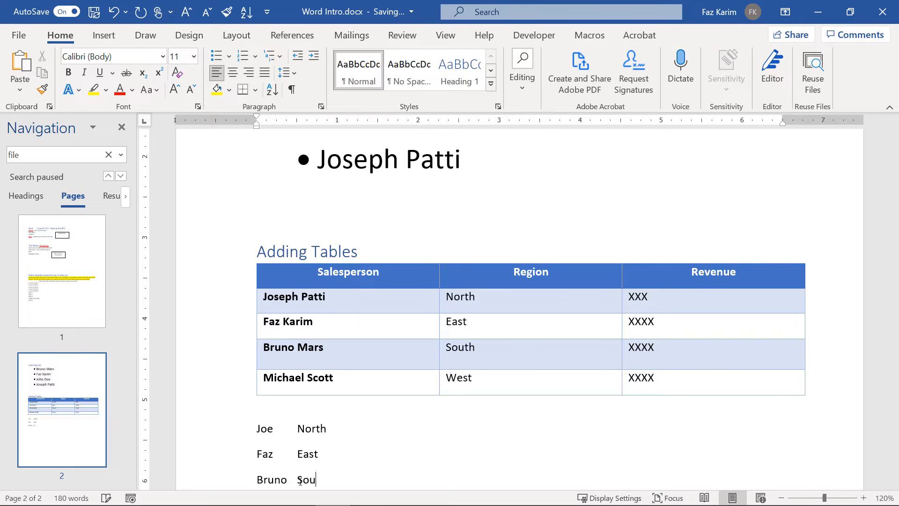
pyautogui.write('th')
pyautogui.scroll(-3, 281, 482)
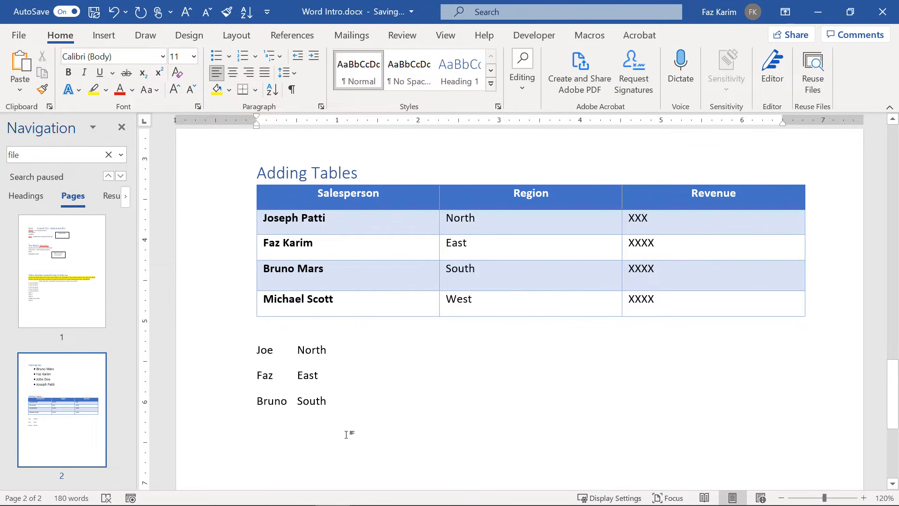
# Append a tab and xxx to each line, then select all three lines.
pyautogui.click(384, 350)
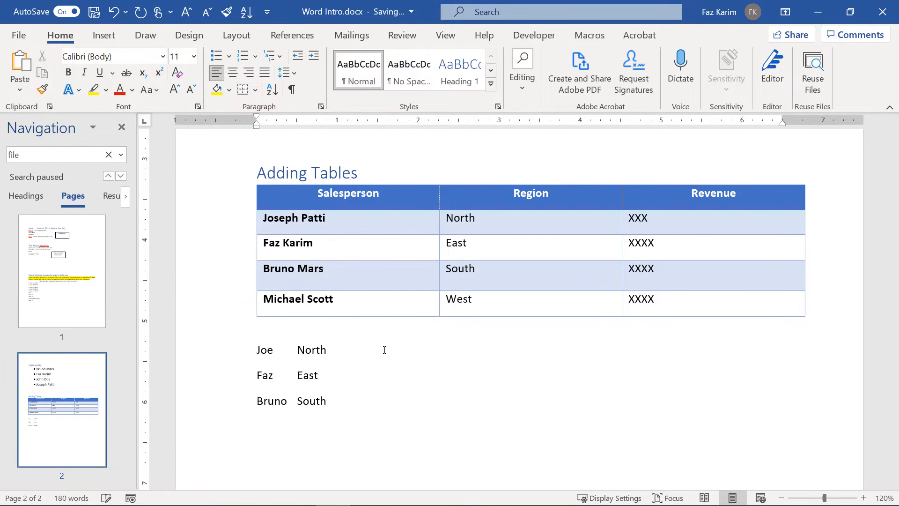
pyautogui.press('Tab')
pyautogui.write('xxx')
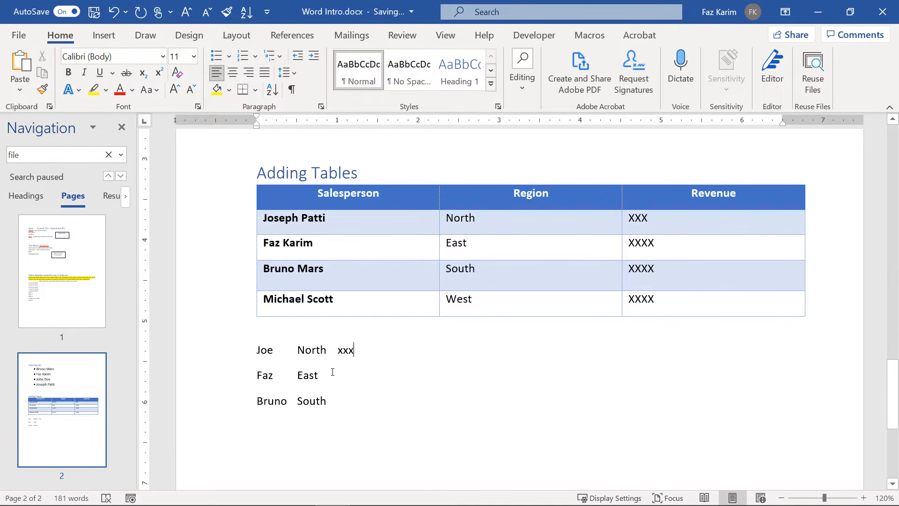
pyautogui.press('Tab')
pyautogui.write('xxx')
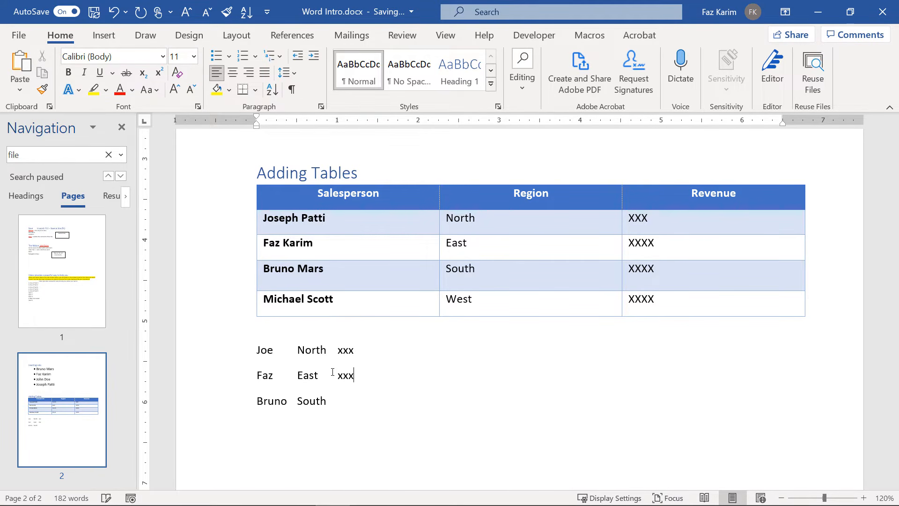
pyautogui.click(352, 398)
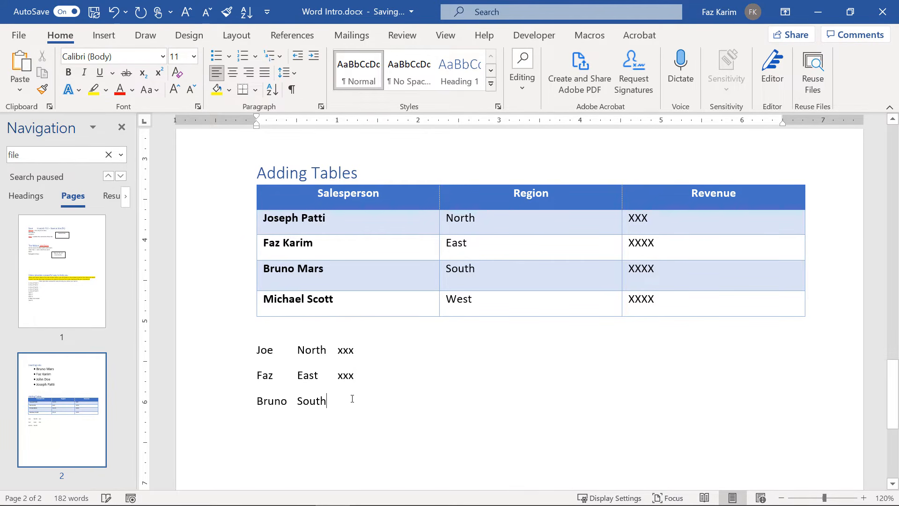
pyautogui.write('xxx')
pyautogui.press('BackSpace')
pyautogui.press('BackSpace')
pyautogui.press('BackSpace')
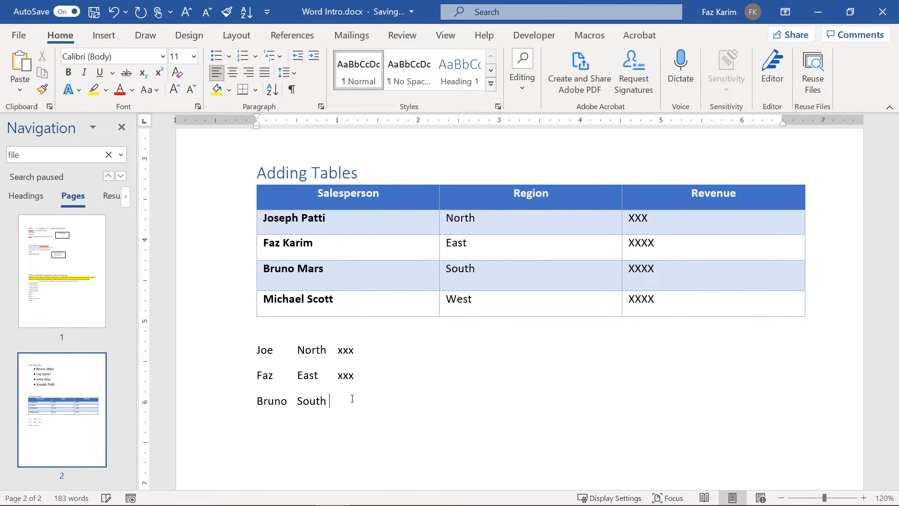
pyautogui.press('Tab')
pyautogui.write('xxx')
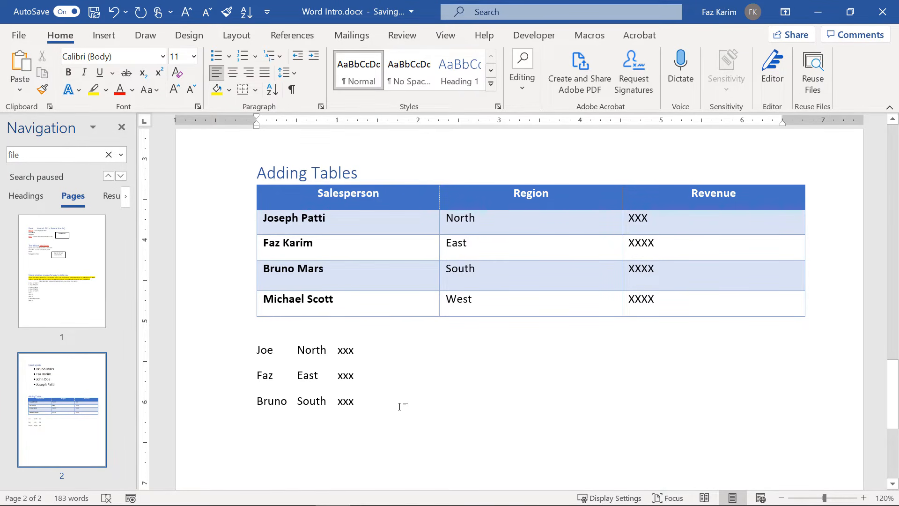
pyautogui.moveTo(400, 405); pyautogui.dragTo(238, 356)
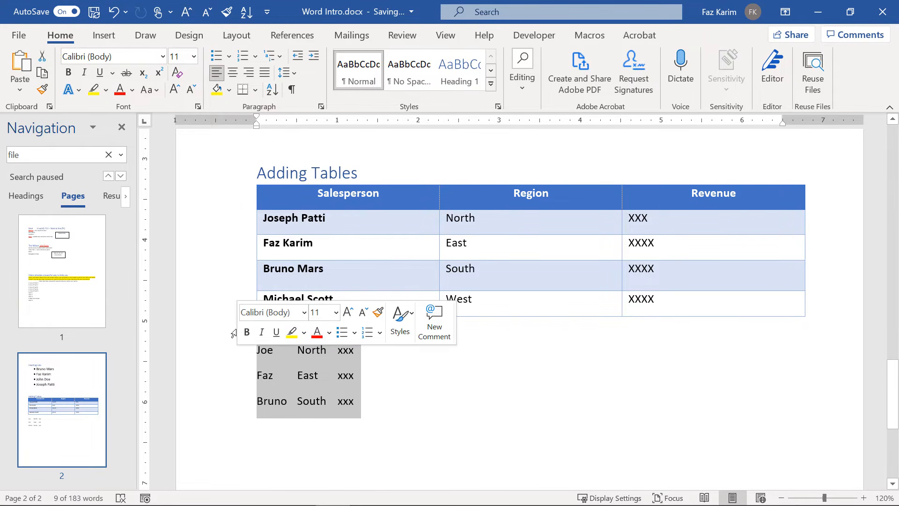
# Convert the selected lines to a 3-column table with tabs as separators.
pyautogui.click(104, 35)
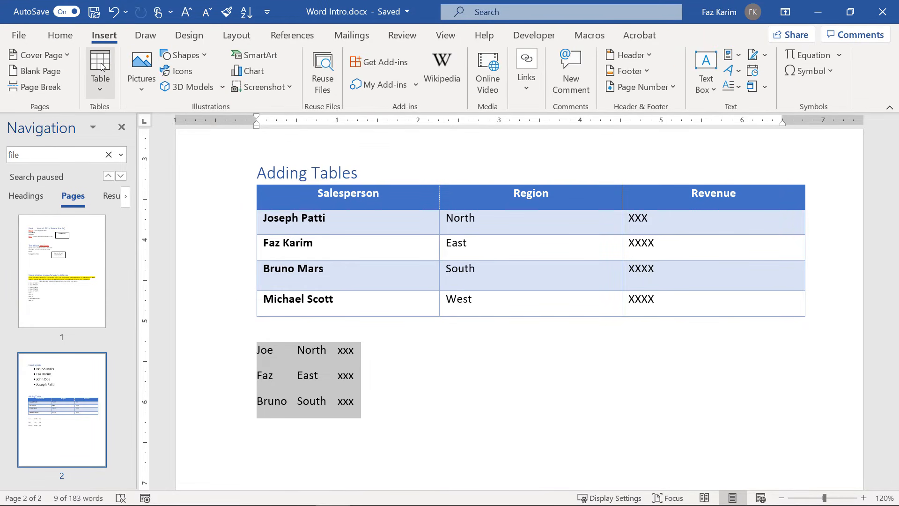
pyautogui.click(95, 87)
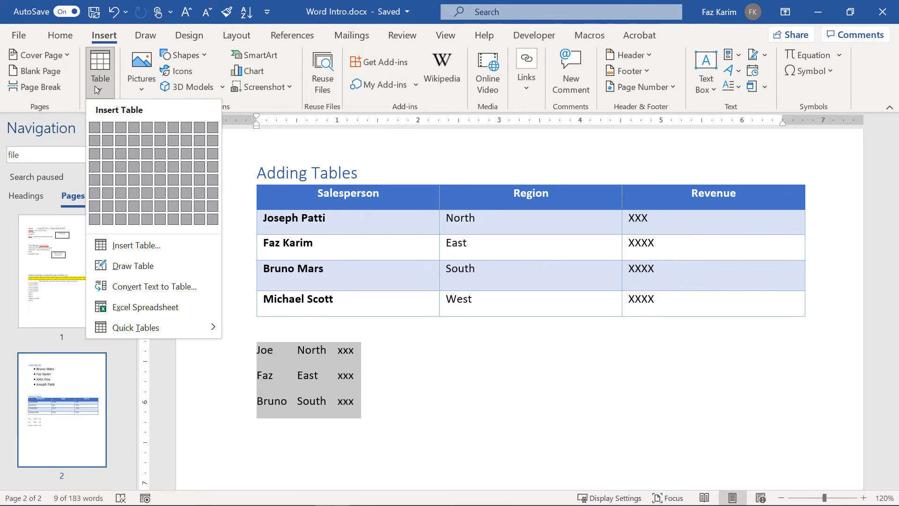
pyautogui.click(126, 283)
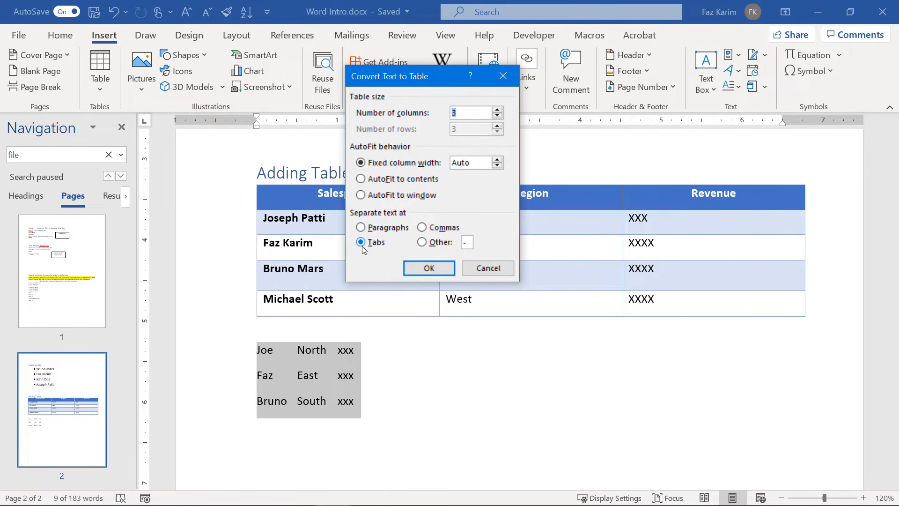
pyautogui.click(411, 269)
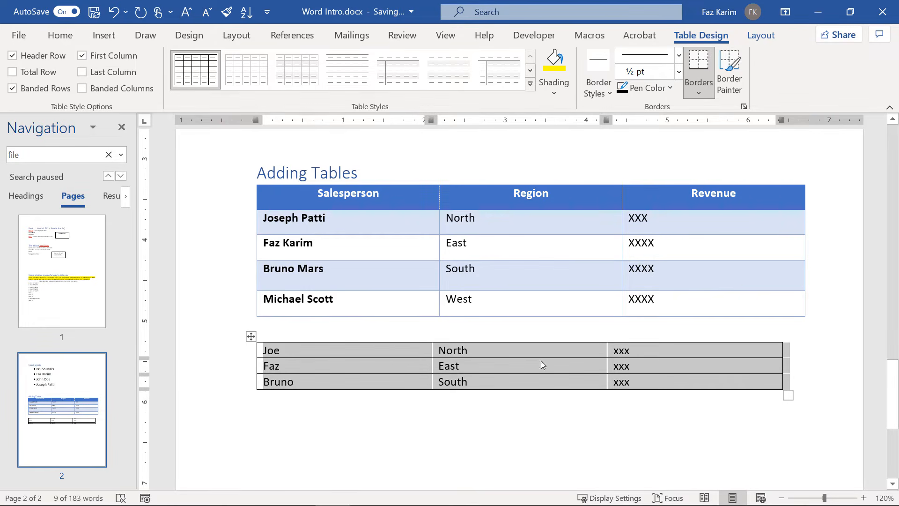
pyautogui.click(256, 402)
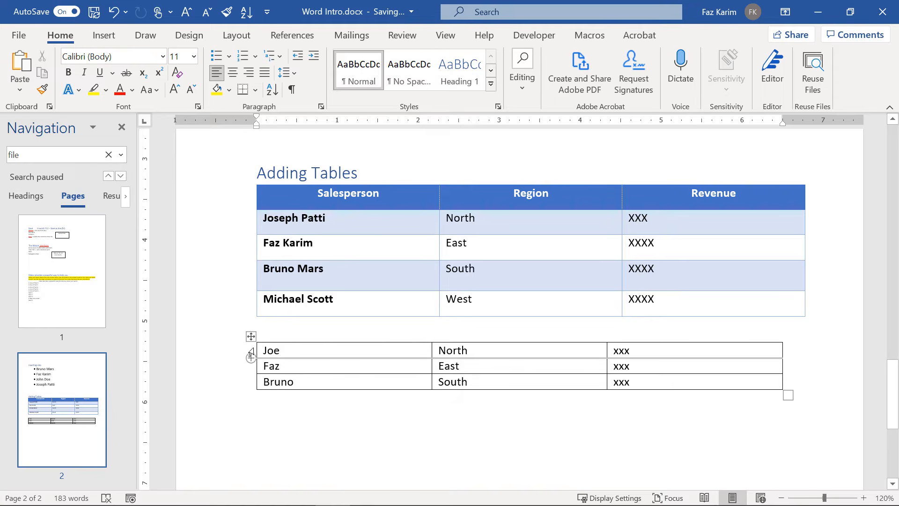
pyautogui.click(259, 345)
# Insert an empty row above the converted table's first row.
pyautogui.click(265, 356)
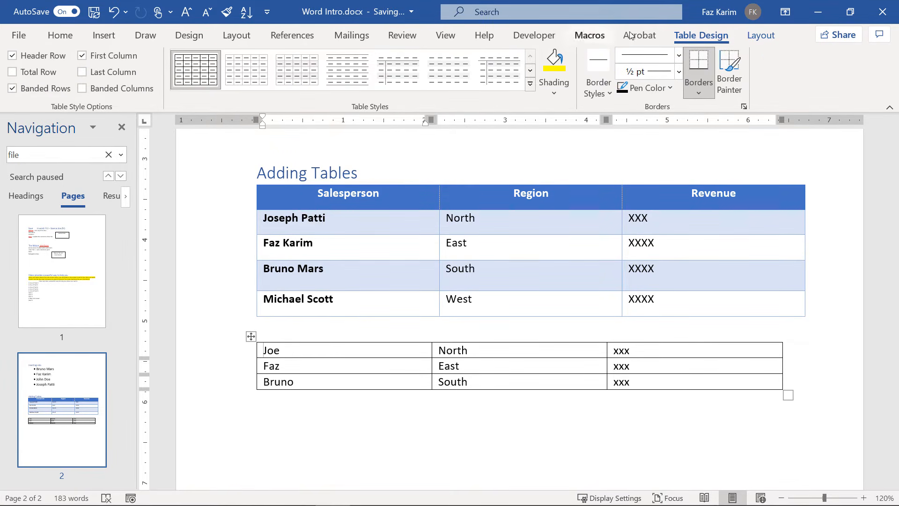
pyautogui.click(759, 38)
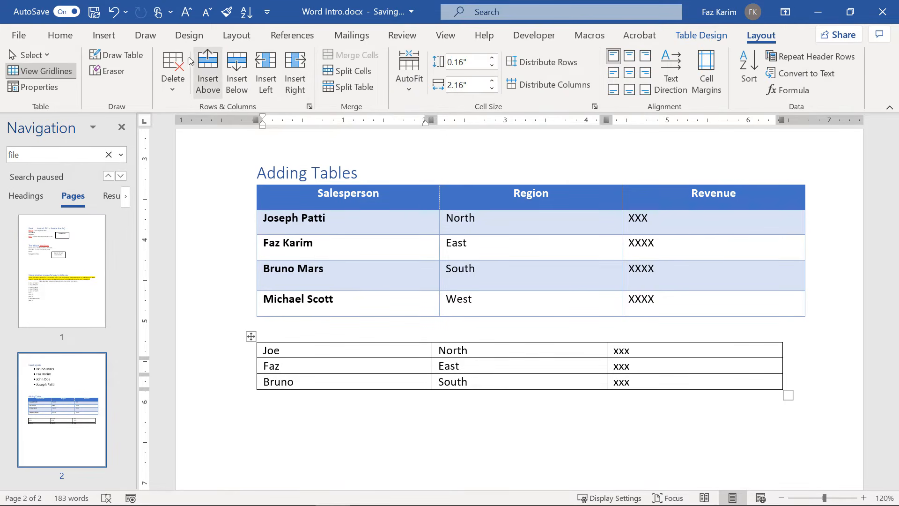
pyautogui.click(209, 64)
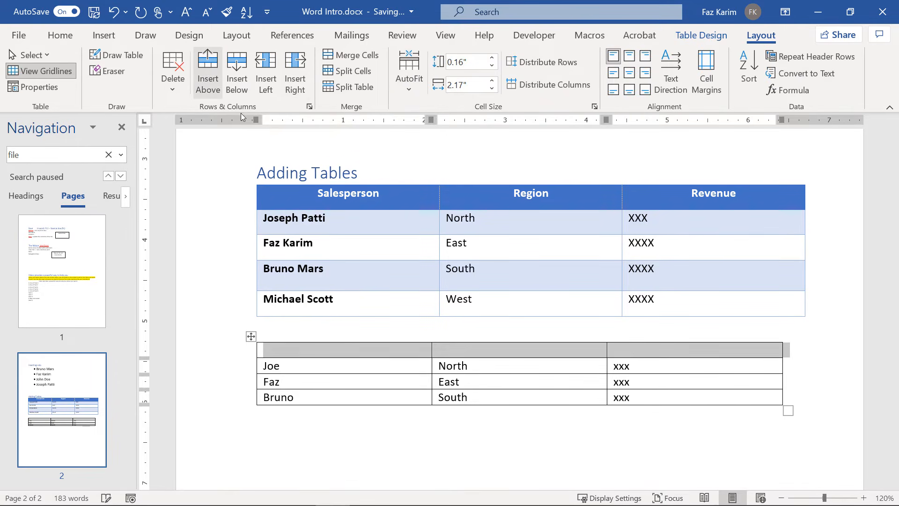
pyautogui.click(303, 358)
# Enter headers Salesperson, Region and Revenue, correcting the typo, then select the table.
pyautogui.write('Sal')
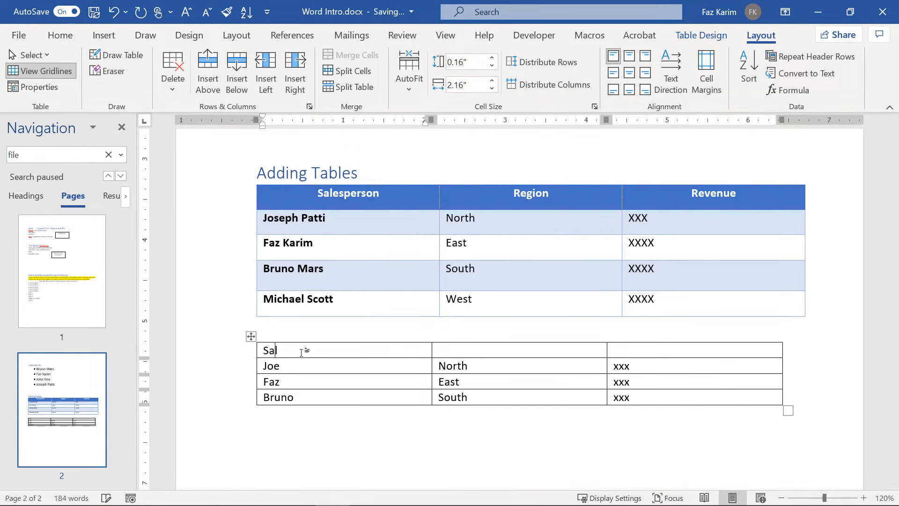
pyautogui.write('esperson')
pyautogui.press('Tab')
pyautogui.write('Region')
pyautogui.press('Tab')
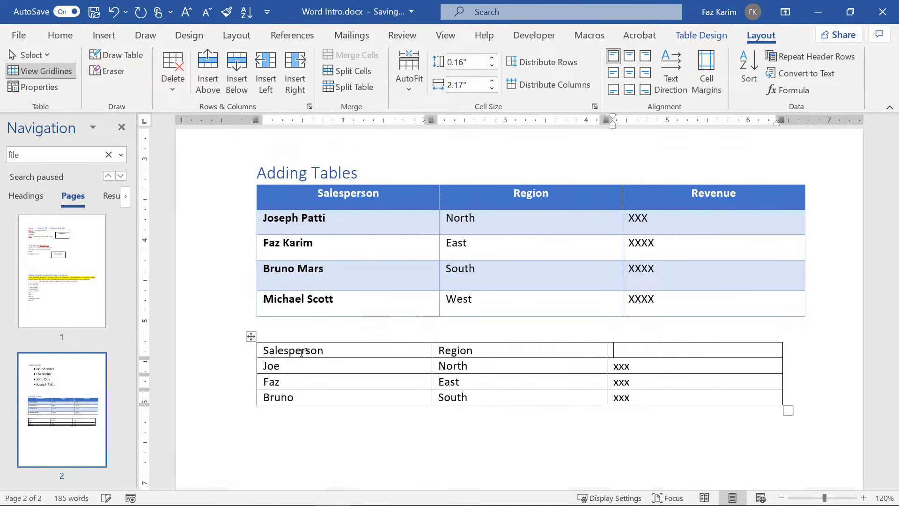
pyautogui.write('Revenue')
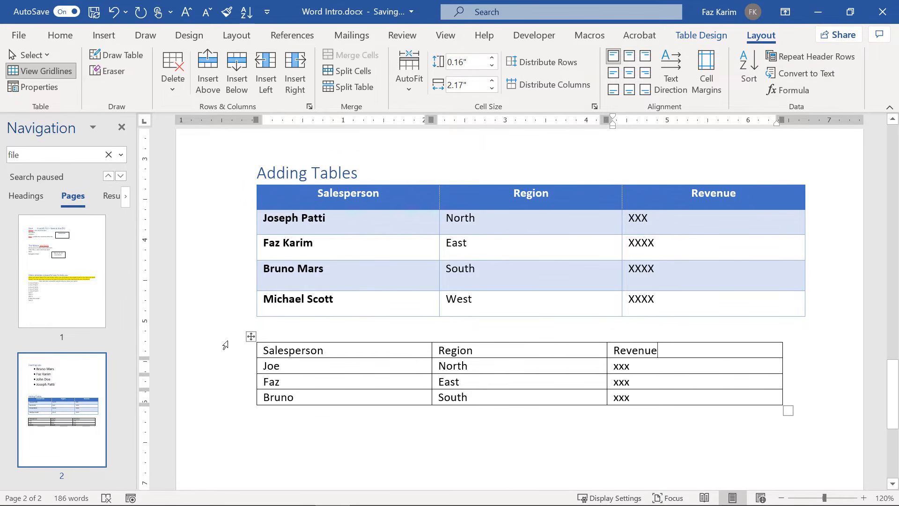
pyautogui.click(251, 336)
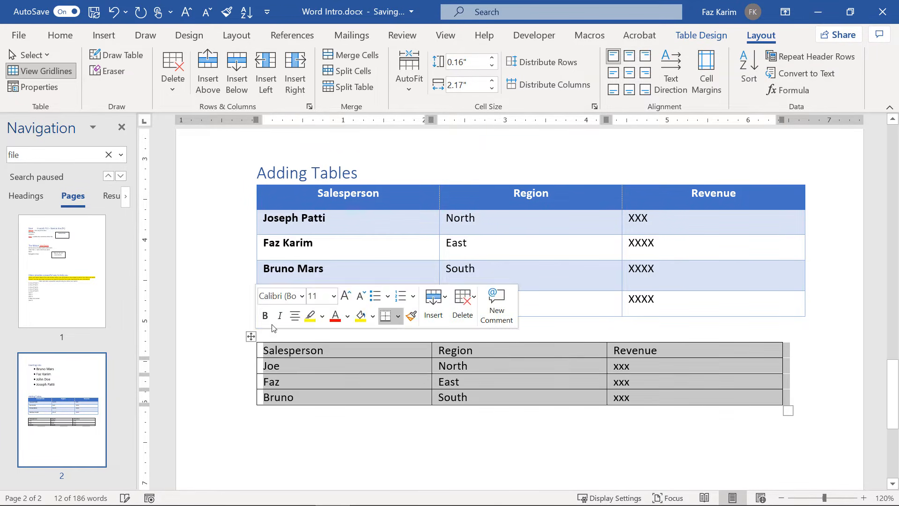
# Apply the green Grid Table style, with a dark green header and banded rows, to the lower sales table.
pyautogui.click(701, 35)
pyautogui.click(530, 84)
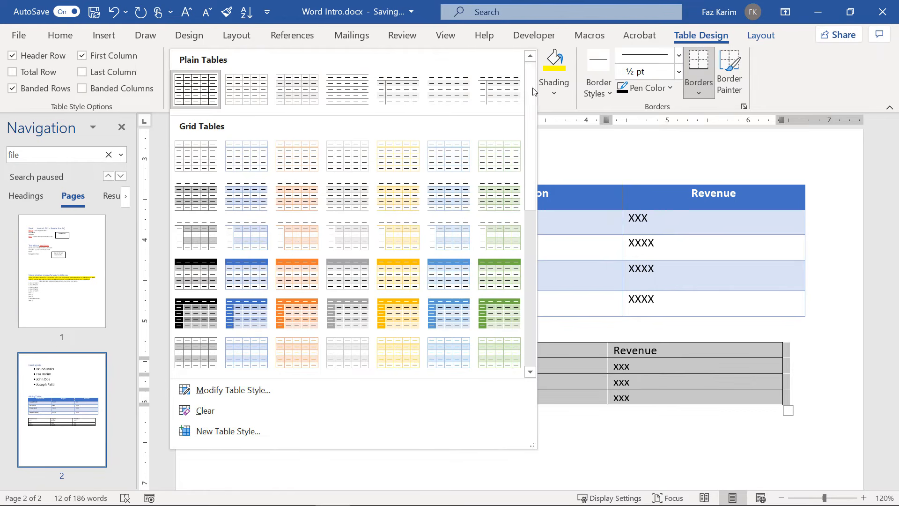
pyautogui.click(490, 272)
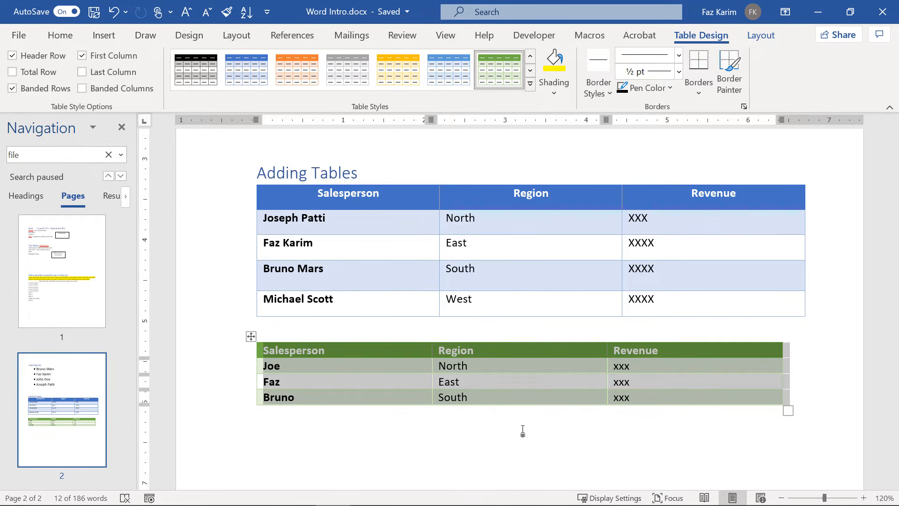
pyautogui.click(111, 41)
pyautogui.click(98, 77)
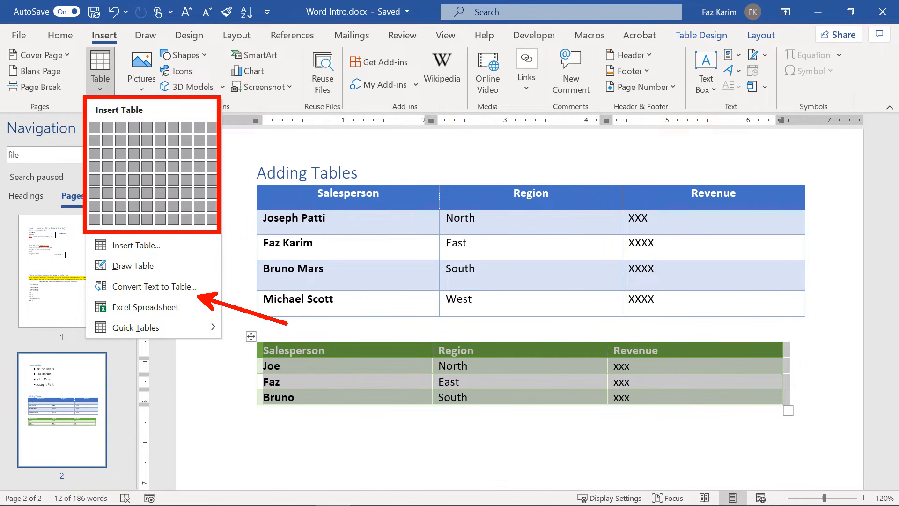
# Close the Table insertion menu without inserting a table.
pyautogui.press('Escape')
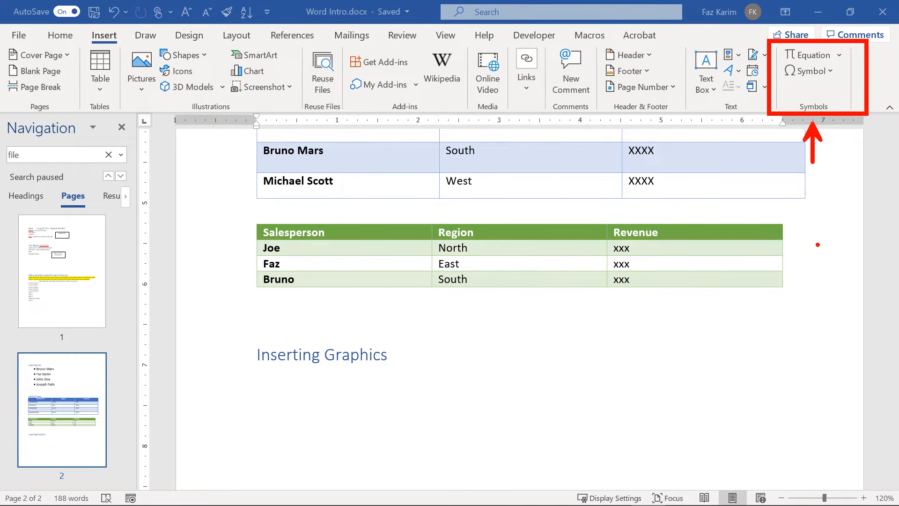
# Open the More Symbols dialog and look through its Special Characters tab.
pyautogui.click(838, 56)
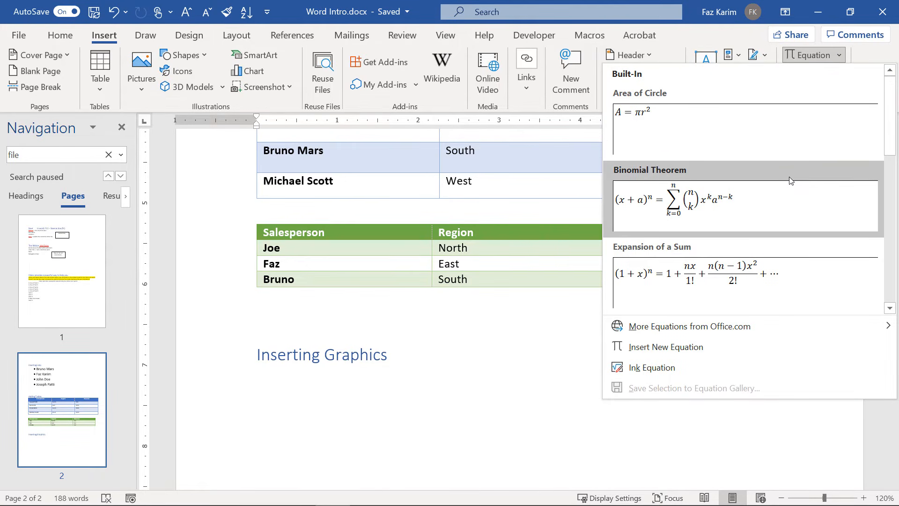
pyautogui.click(861, 57)
pyautogui.click(835, 72)
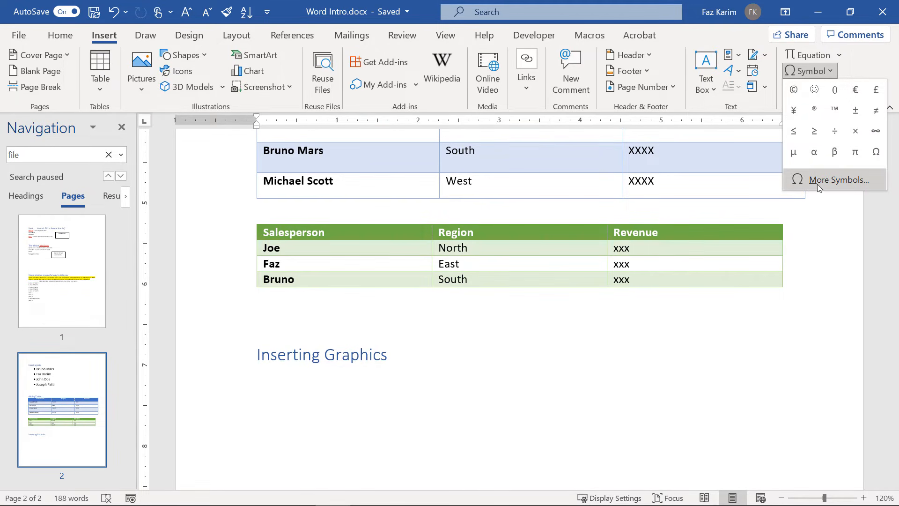
pyautogui.click(803, 187)
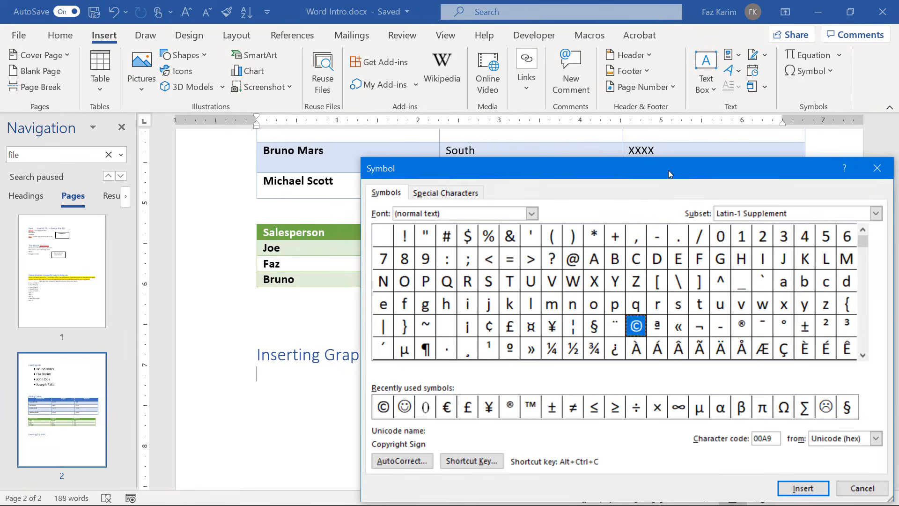
pyautogui.moveTo(667, 170); pyautogui.dragTo(616, 93)
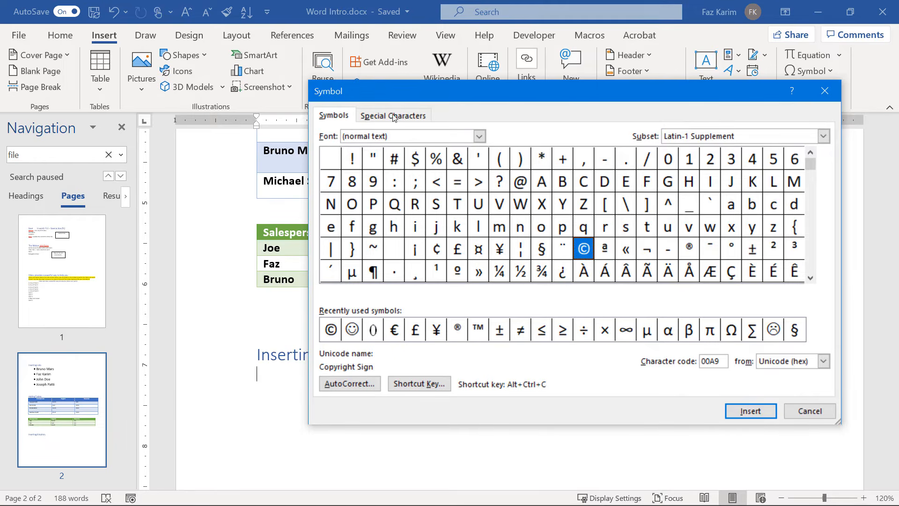
pyautogui.click(407, 117)
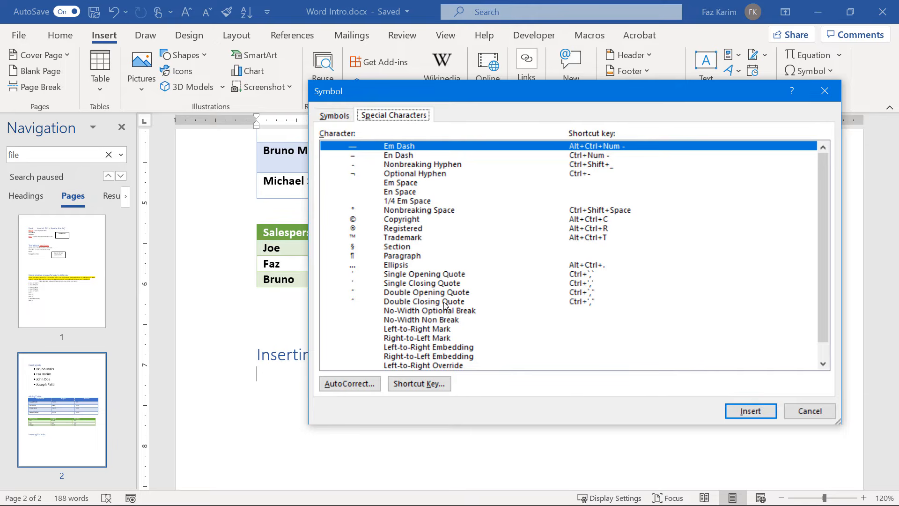
pyautogui.click(335, 117)
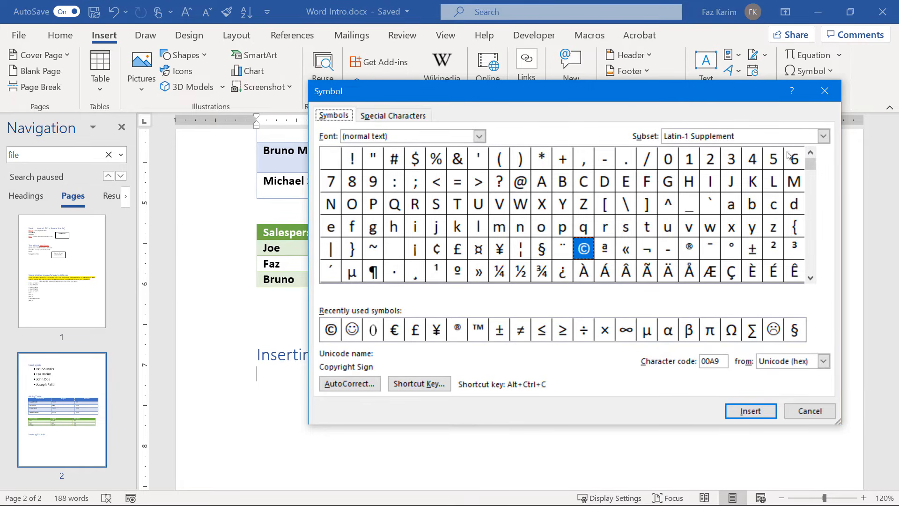
# Insert a © copyright sign followed by a ¶ pilcrow, then close the Symbol dialog.
pyautogui.moveTo(810, 179); pyautogui.dragTo(811, 181)
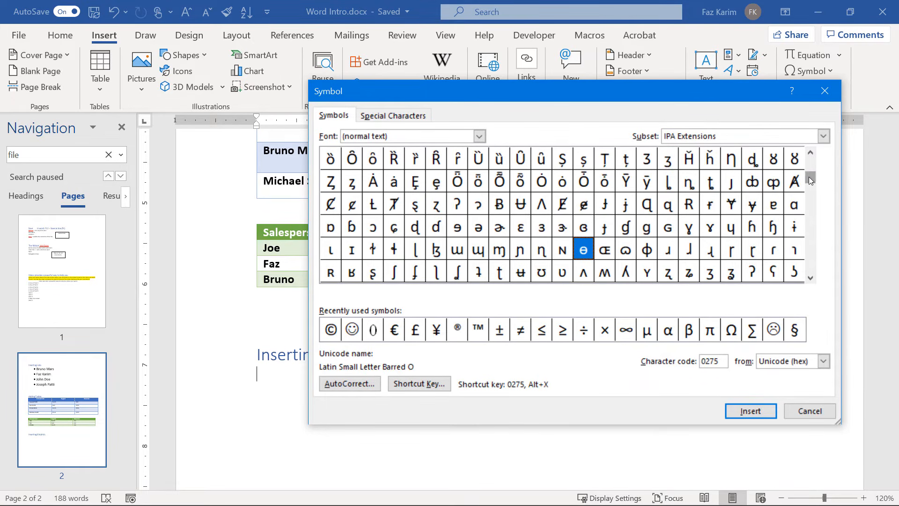
pyautogui.click(824, 136)
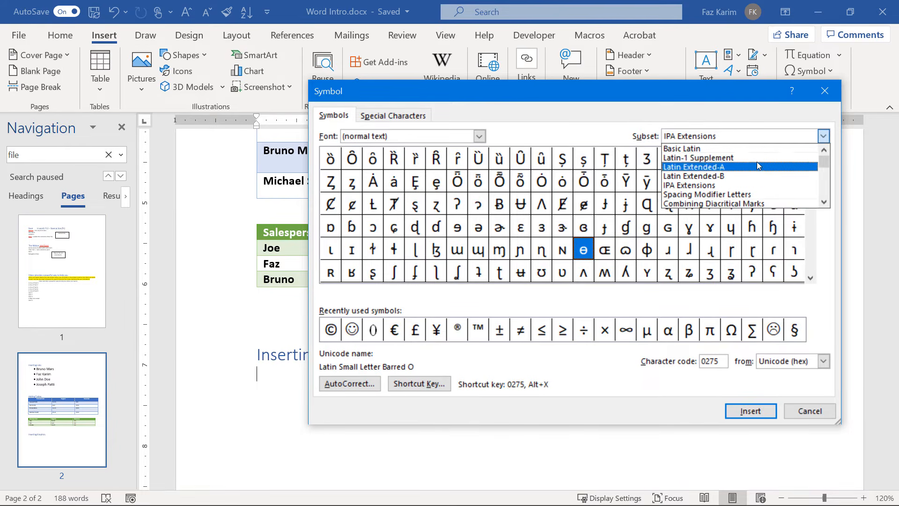
pyautogui.click(766, 149)
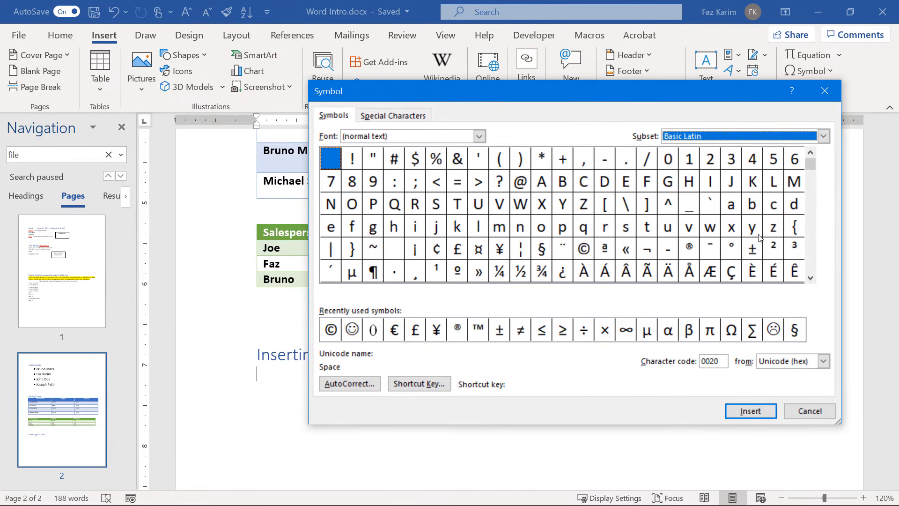
pyautogui.click(524, 182)
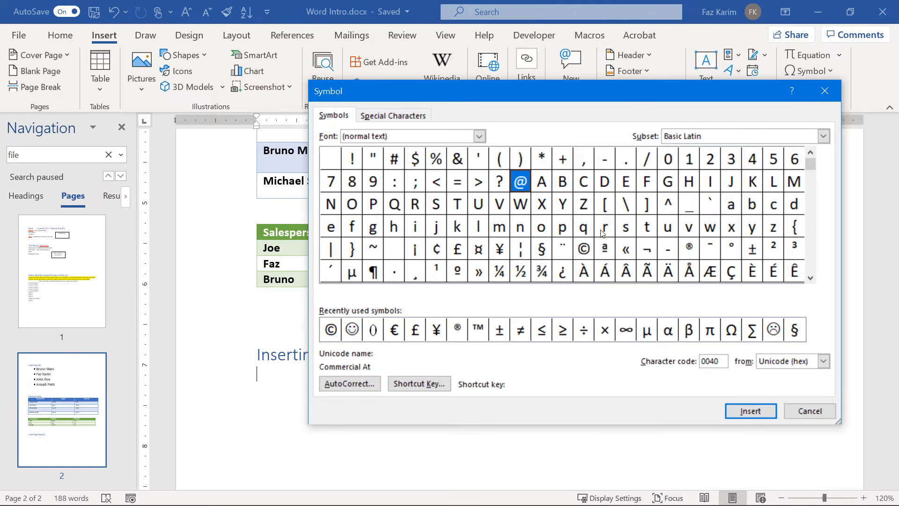
pyautogui.click(589, 246)
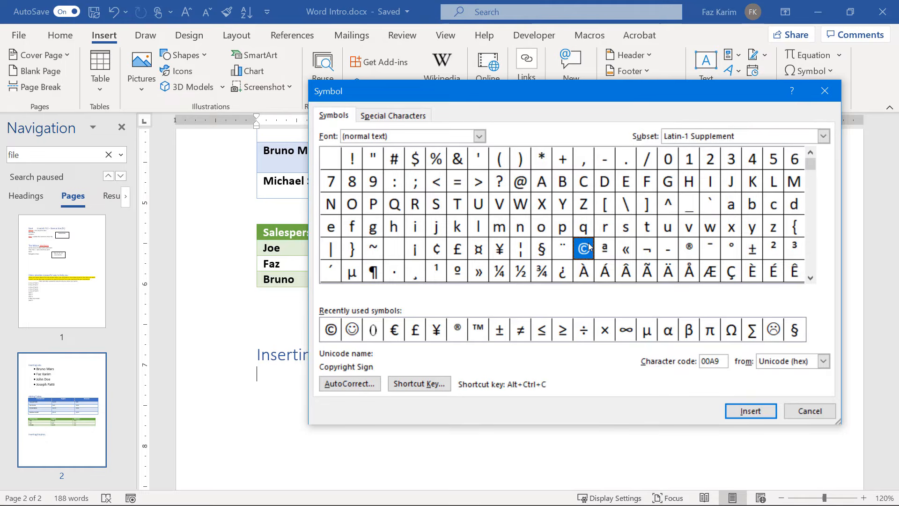
pyautogui.click(759, 418)
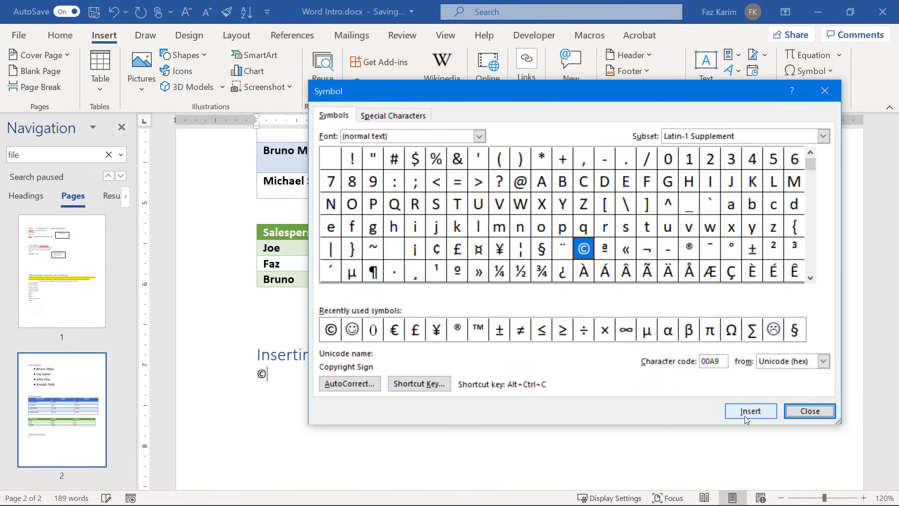
pyautogui.click(373, 272)
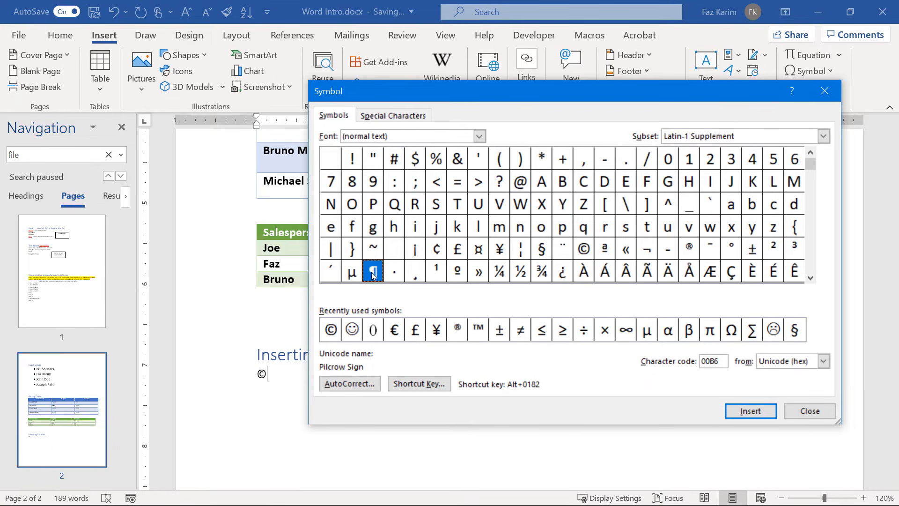
pyautogui.click(751, 410)
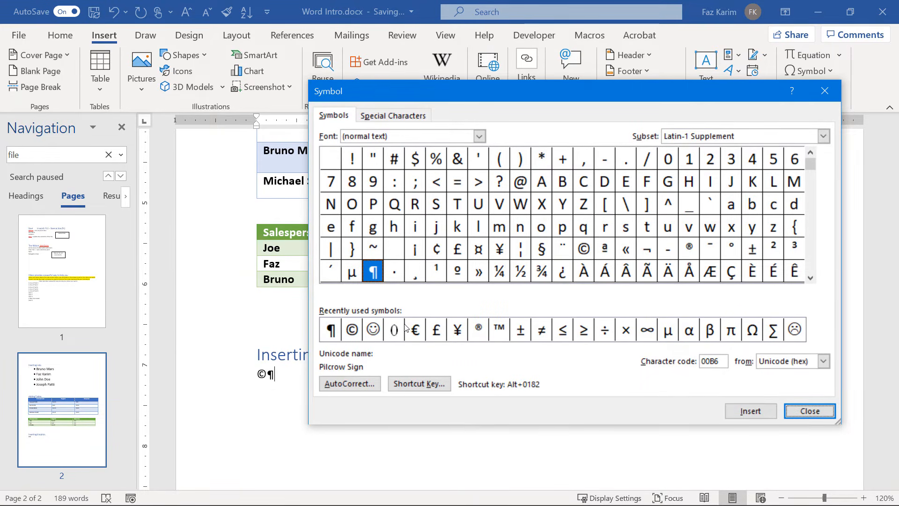
pyautogui.click(808, 410)
# Select the ©¶ symbols and enlarge them with Ctrl+Shift+>.
pyautogui.click(831, 72)
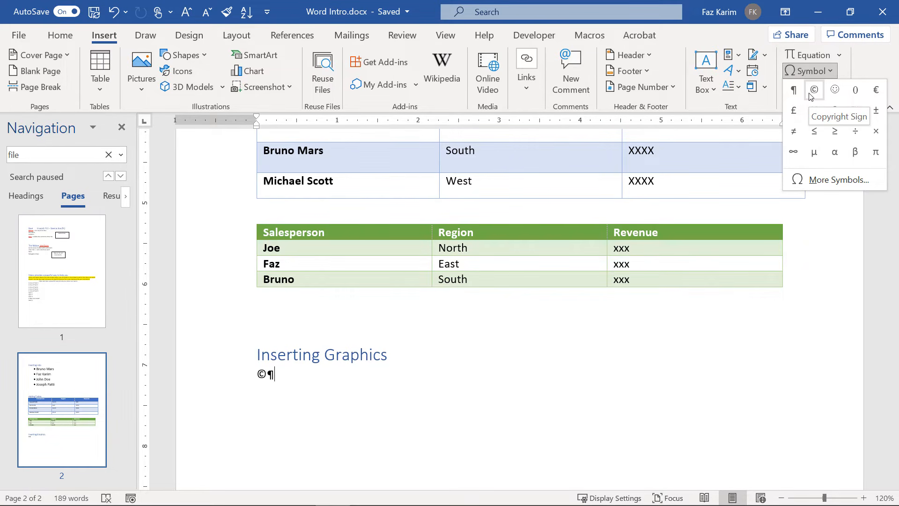
pyautogui.click(321, 372)
pyautogui.moveTo(275, 375); pyautogui.dragTo(255, 377)
pyautogui.hotkey('ctrl', 'shift', '.')
pyautogui.hotkey('ctrl', 'shift', '.')
pyautogui.hotkey('ctrl', 'shift', '.')
pyautogui.hotkey('ctrl', 'shift', '.')
pyautogui.hotkey('ctrl', 'shift', '.')
pyautogui.hotkey('ctrl', 'shift', '.')
pyautogui.hotkey('ctrl', 'shift', '.')
pyautogui.hotkey('ctrl', 'shift', '.')
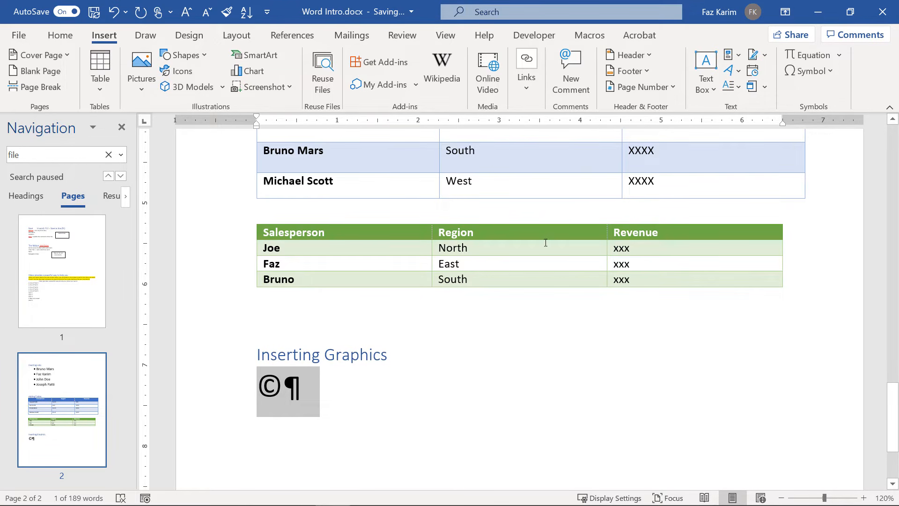
pyautogui.click(148, 94)
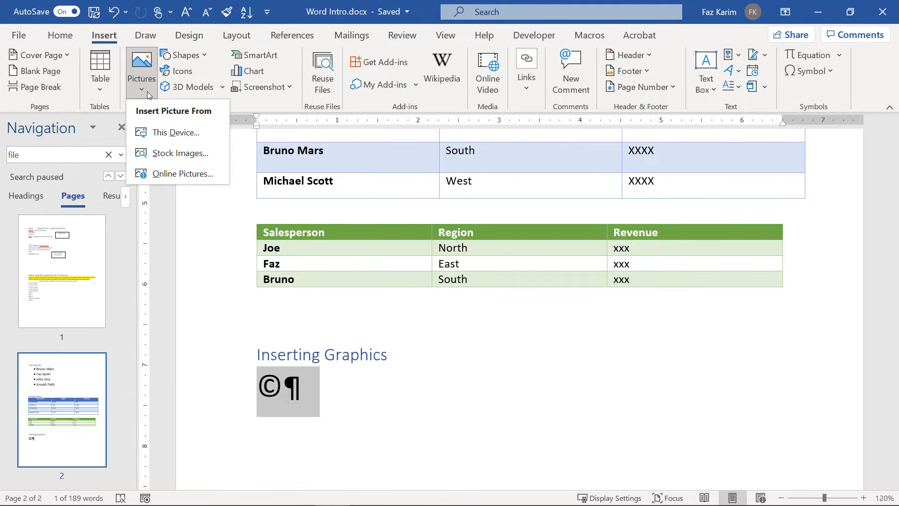
# Browse the stock Icons, Cutout People, Stickers and Illustrations collections, close the window, and reopen Pictures.
pyautogui.click(158, 154)
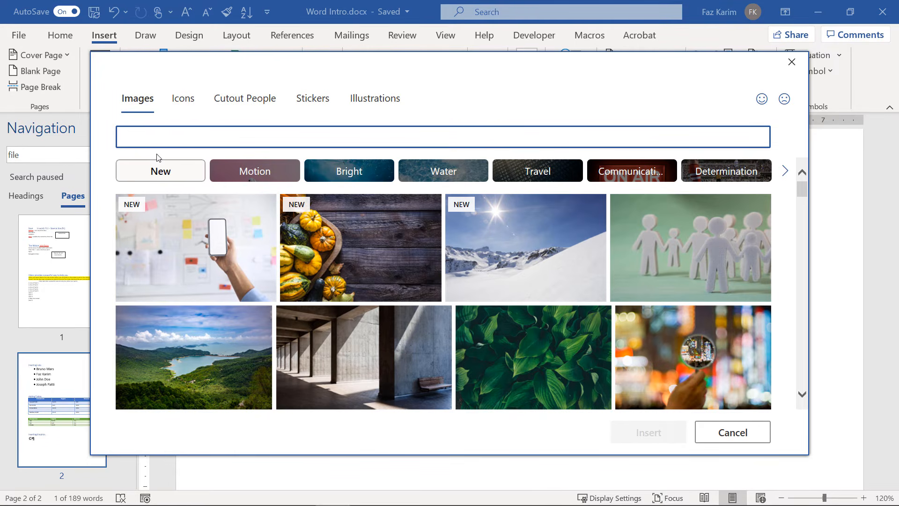
pyautogui.click(178, 107)
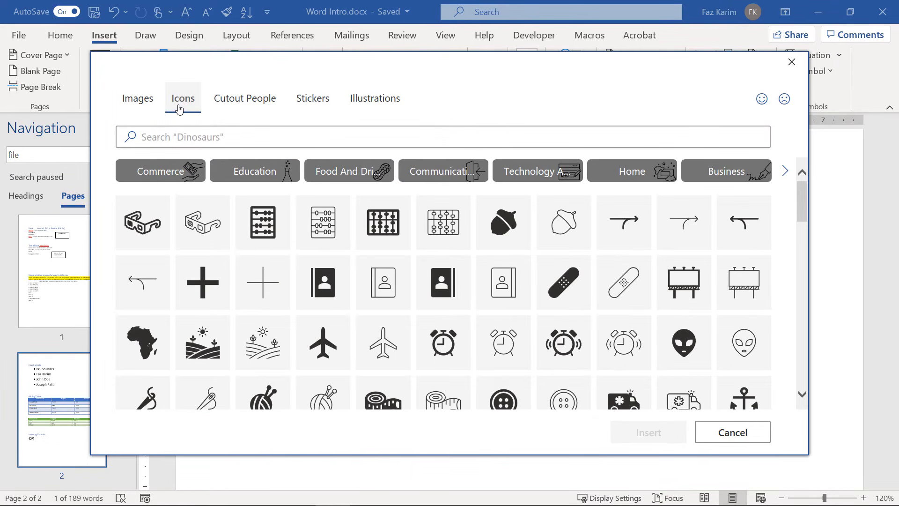
pyautogui.click(213, 104)
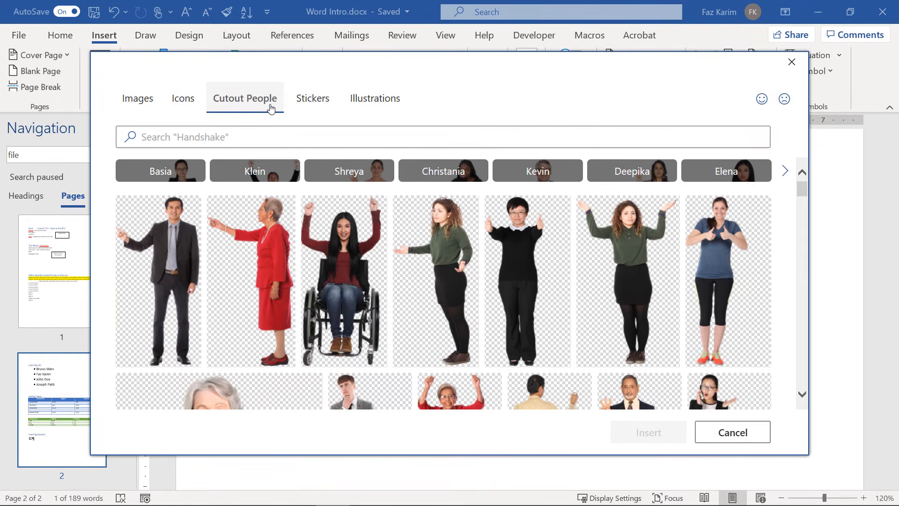
pyautogui.click(303, 104)
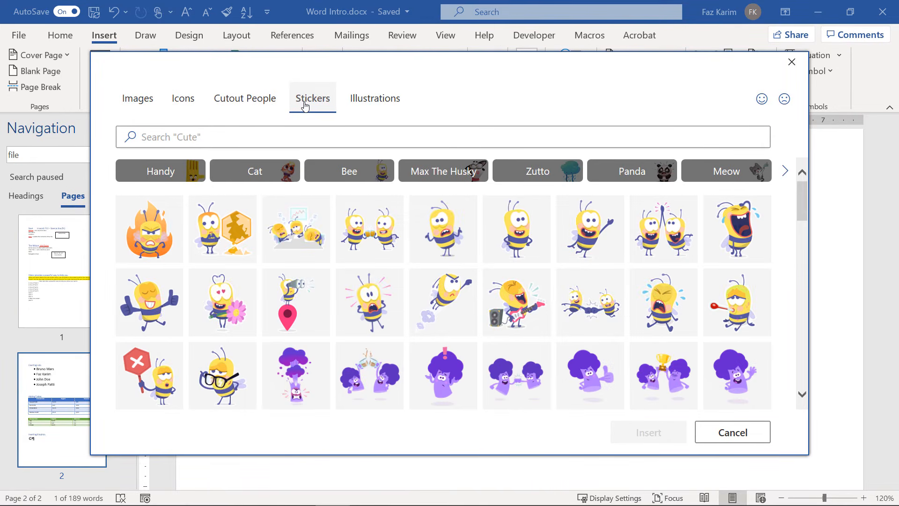
pyautogui.click(387, 108)
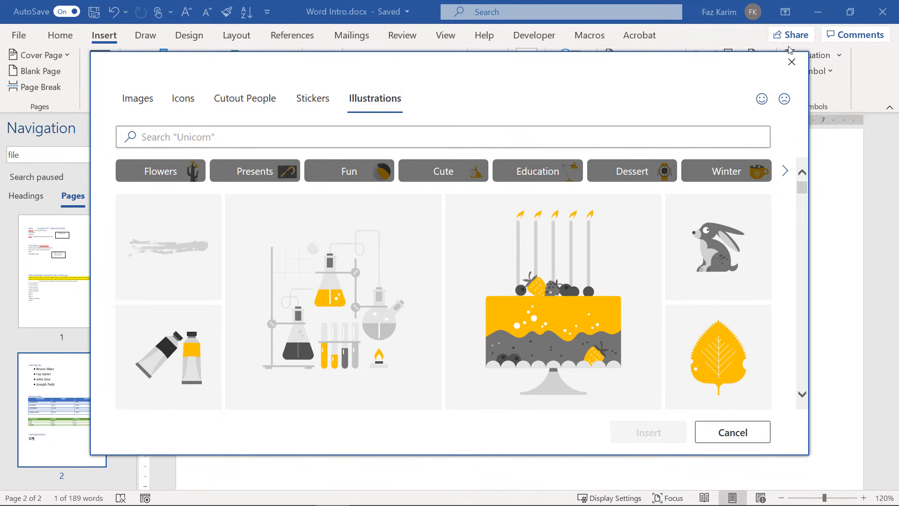
pyautogui.click(791, 62)
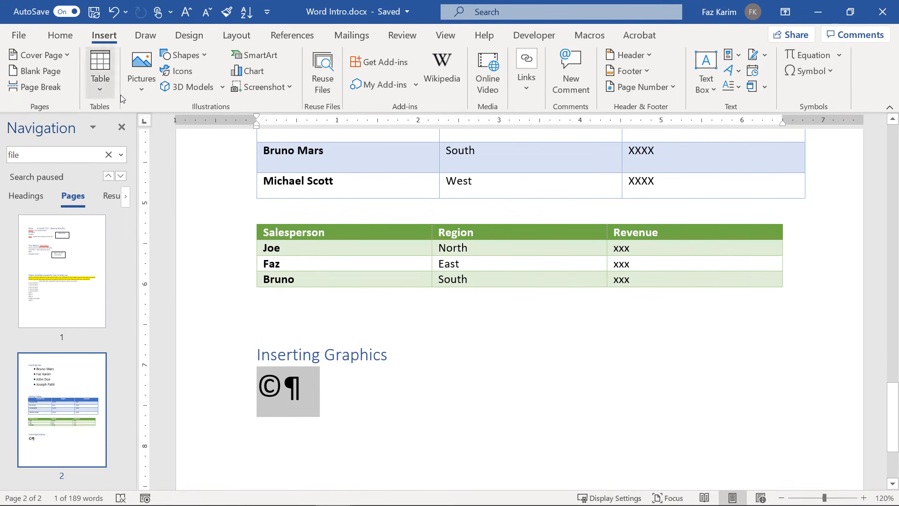
pyautogui.click(141, 88)
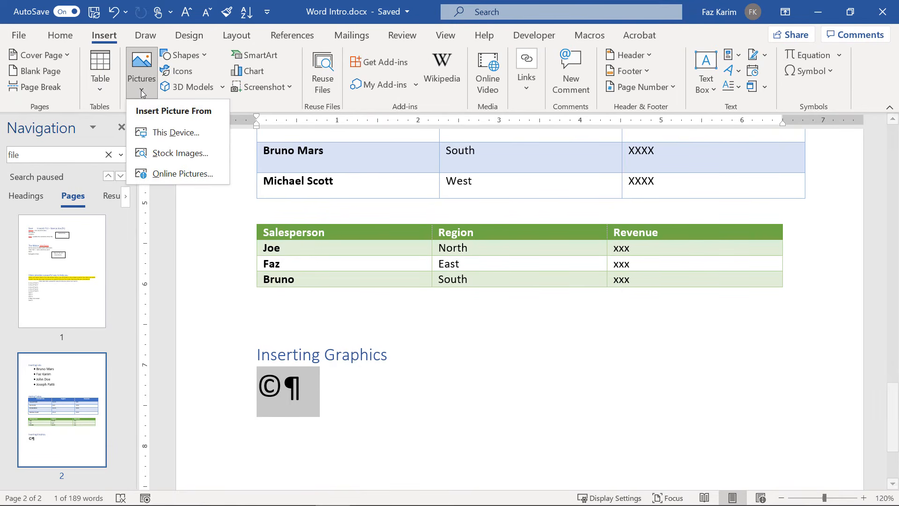
# Search online pictures for 'dog in park' and insert the brown puppy-on-grass photo.
pyautogui.click(189, 173)
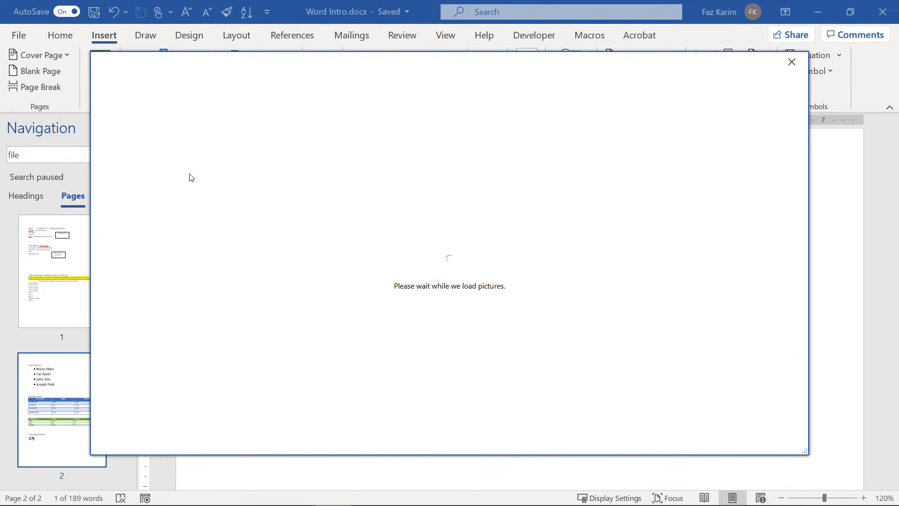
pyautogui.write('dog in')
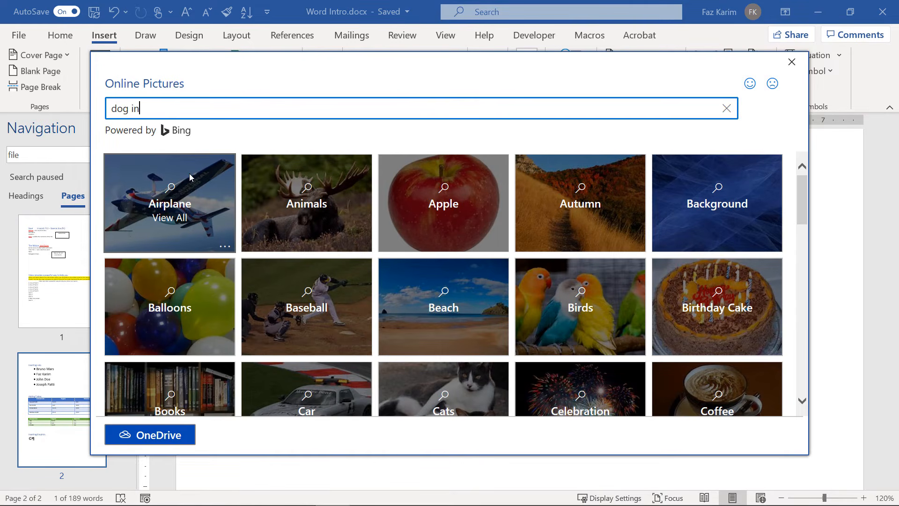
pyautogui.write(' park')
pyautogui.press('Return')
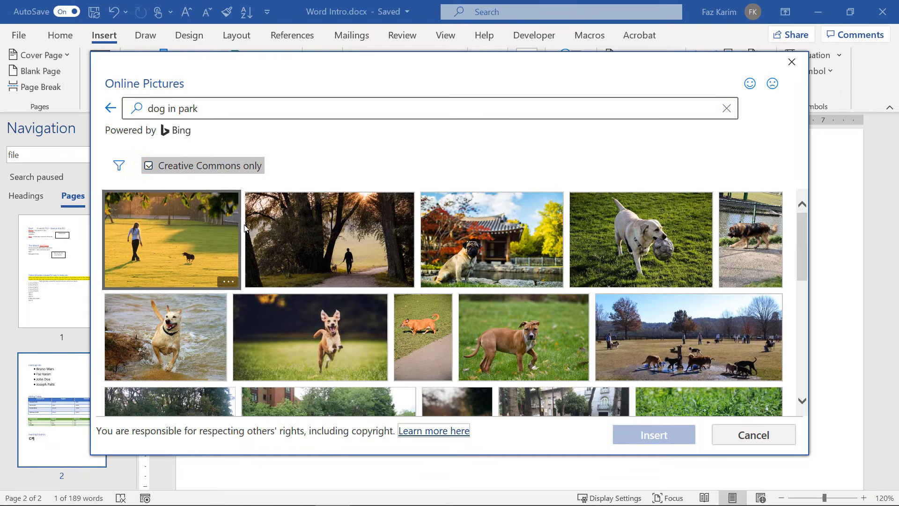
pyautogui.click(485, 302)
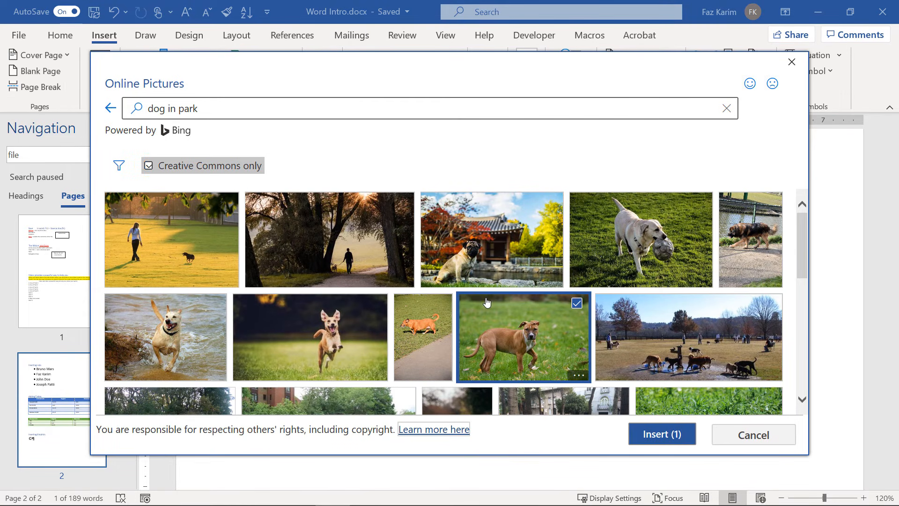
pyautogui.click(684, 432)
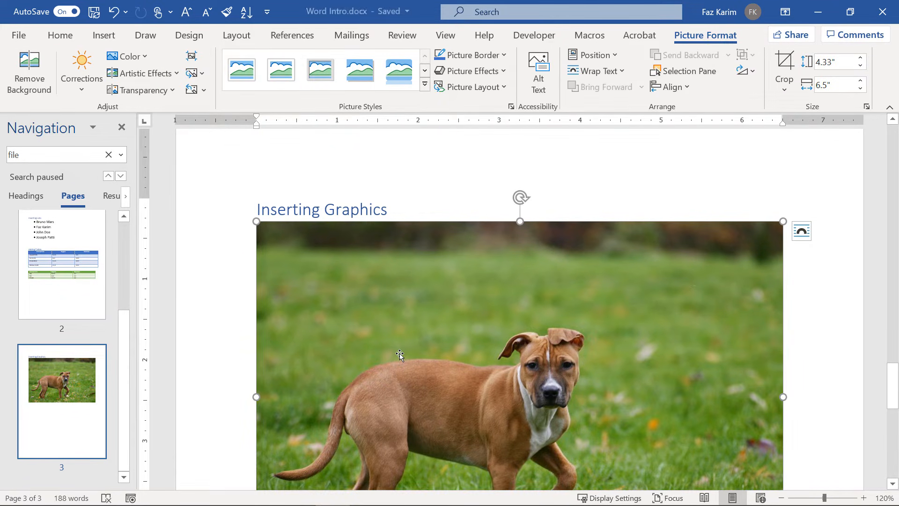
# Shrink the dog picture by dragging its corner handle.
pyautogui.scroll(-2, 400, 354)
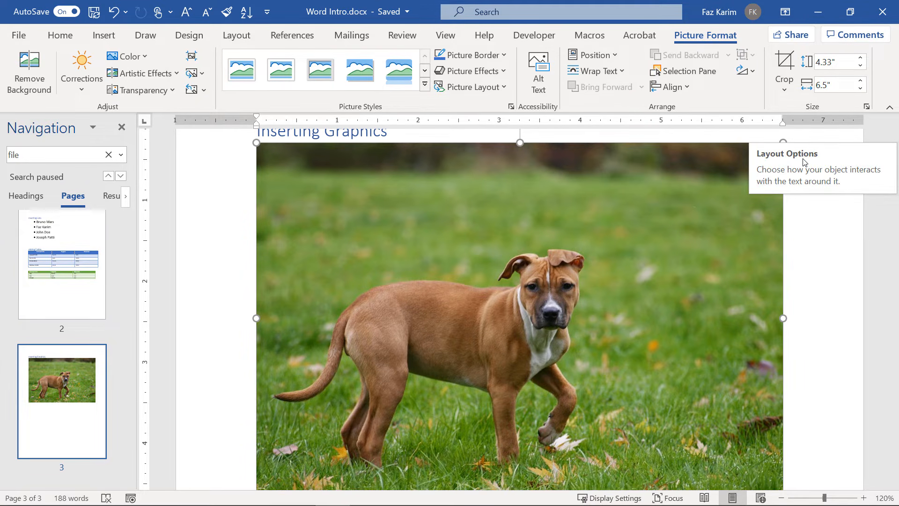
pyautogui.click(838, 281)
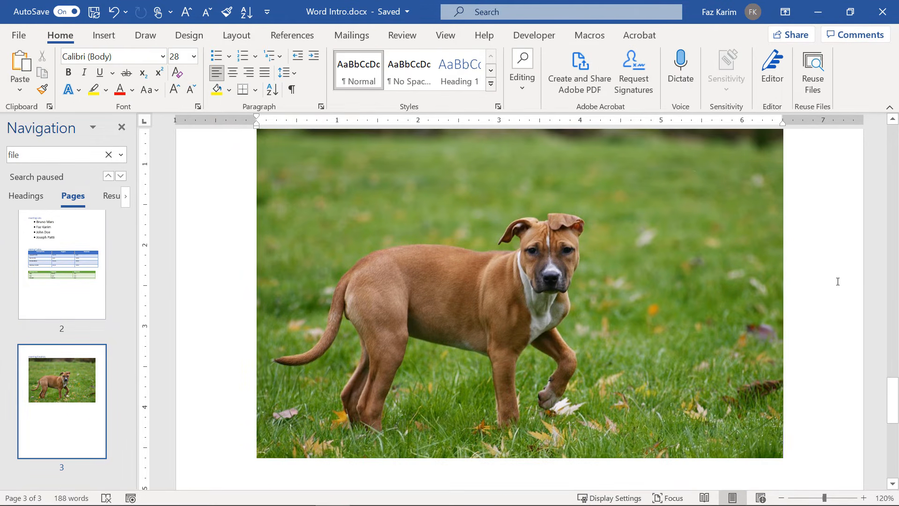
pyautogui.scroll(1, 837, 281)
pyautogui.click(697, 243)
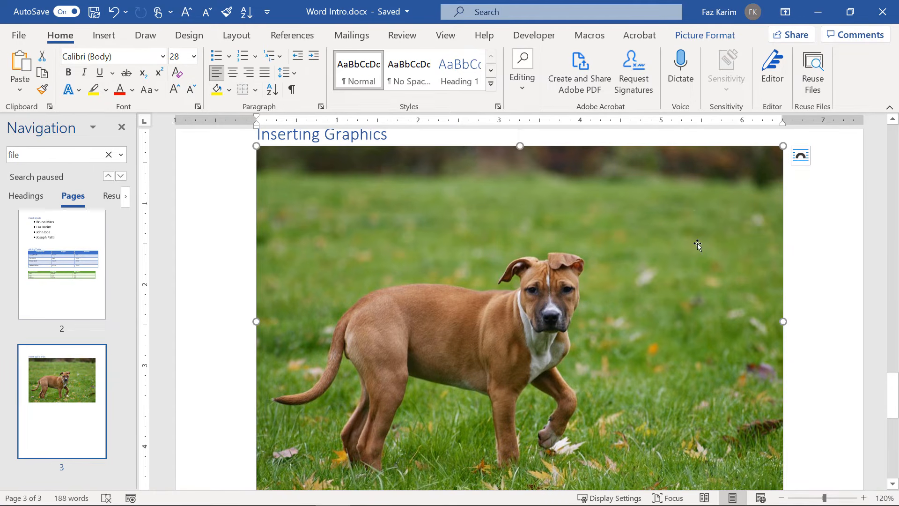
pyautogui.click(801, 156)
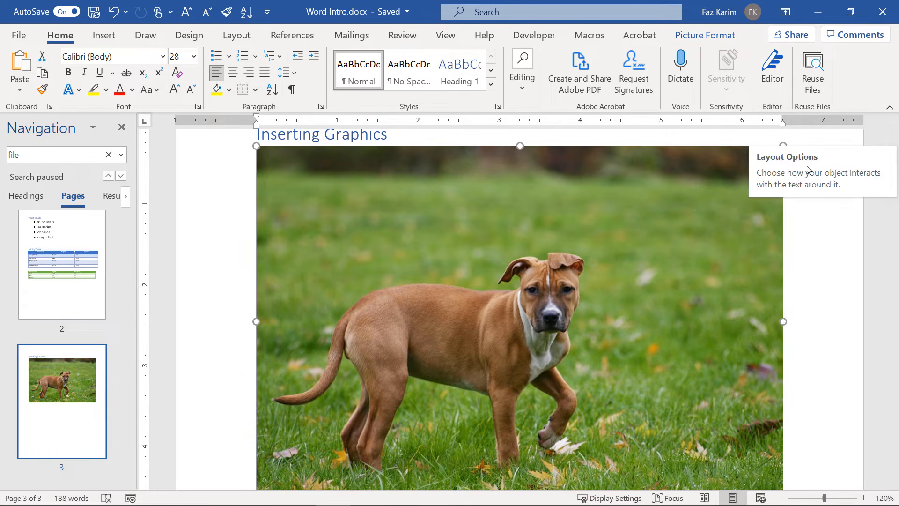
pyautogui.scroll(-1, 813, 450)
pyautogui.moveTo(783, 458); pyautogui.dragTo(630, 358)
# Give the picture Square wrapping and move it right beside the list on page 2.
pyautogui.scroll(2, 614, 337)
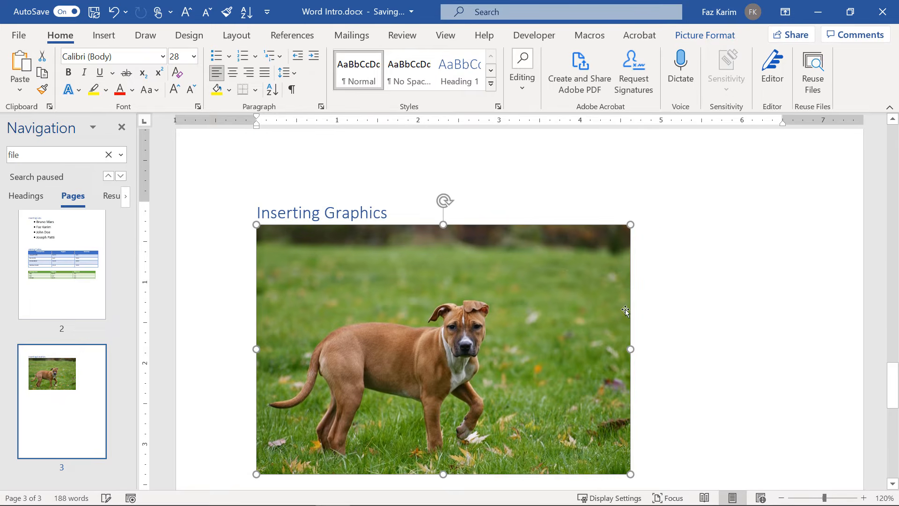
pyautogui.click(644, 236)
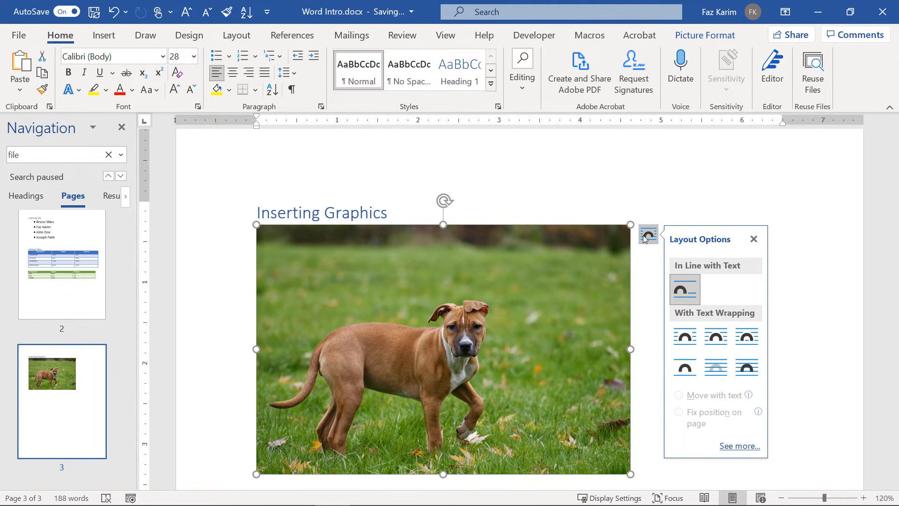
pyautogui.click(695, 334)
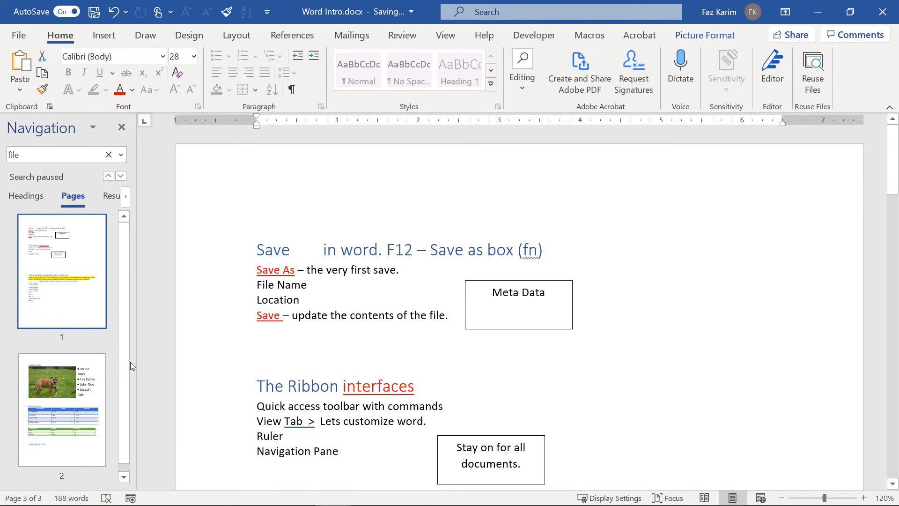
pyautogui.click(52, 373)
pyautogui.click(432, 276)
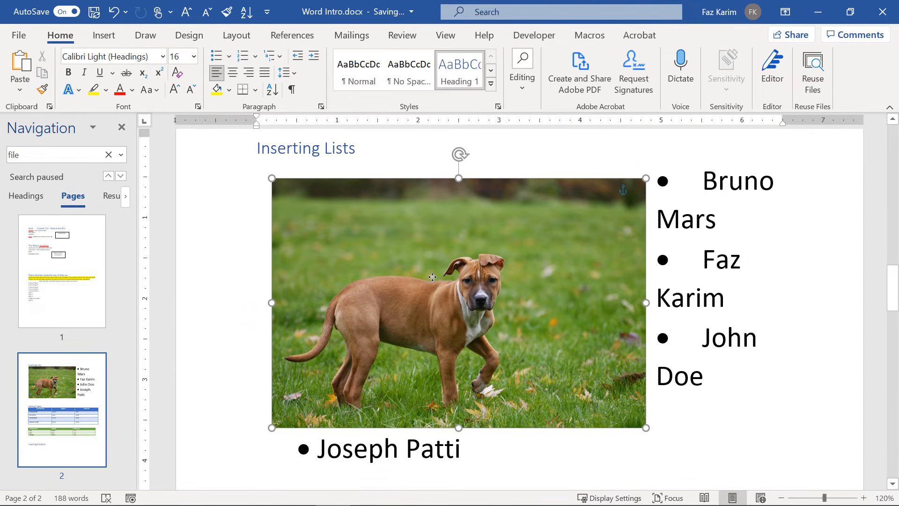
pyautogui.moveTo(432, 277); pyautogui.dragTo(582, 307)
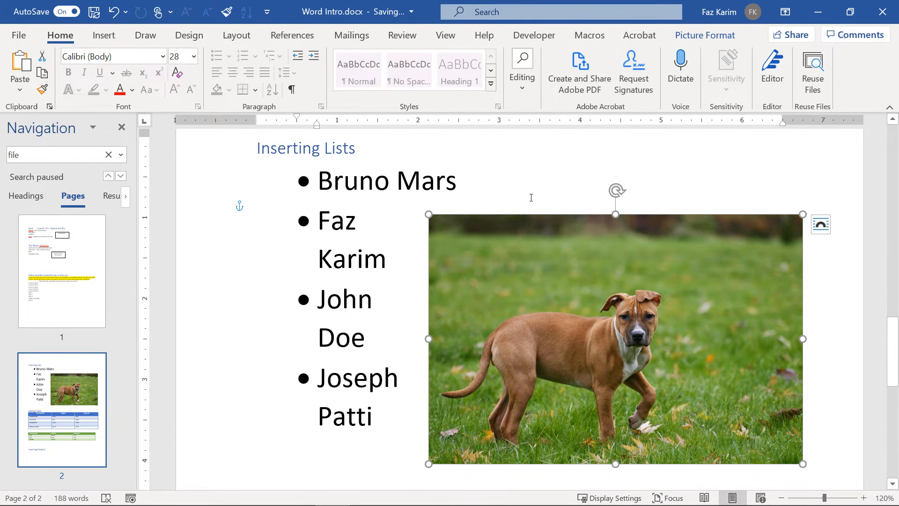
# Drag the picture down past the tables to the right of the Inserting Graphics heading.
pyautogui.scroll(-3, 476, 295)
pyautogui.moveTo(544, 255); pyautogui.dragTo(372, 416)
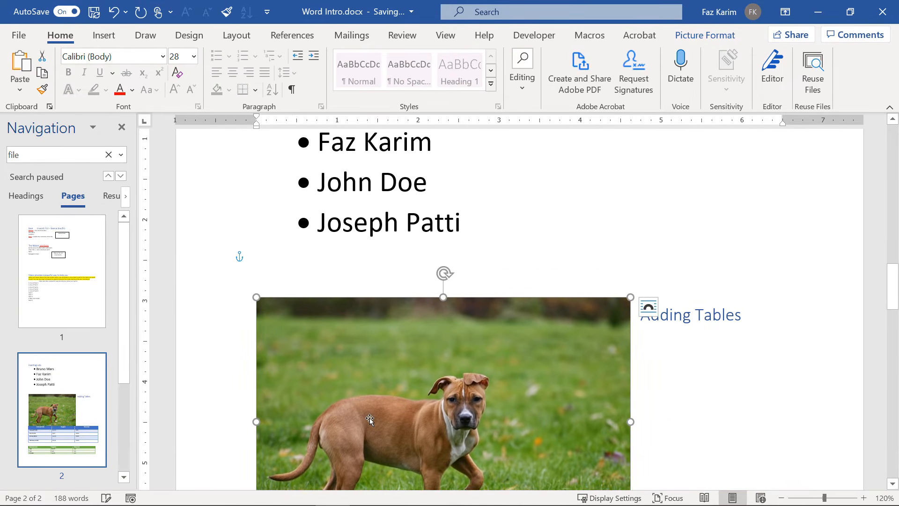
pyautogui.scroll(-5, 426, 240)
pyautogui.moveTo(426, 241); pyautogui.dragTo(468, 457)
pyautogui.scroll(-3, 466, 436)
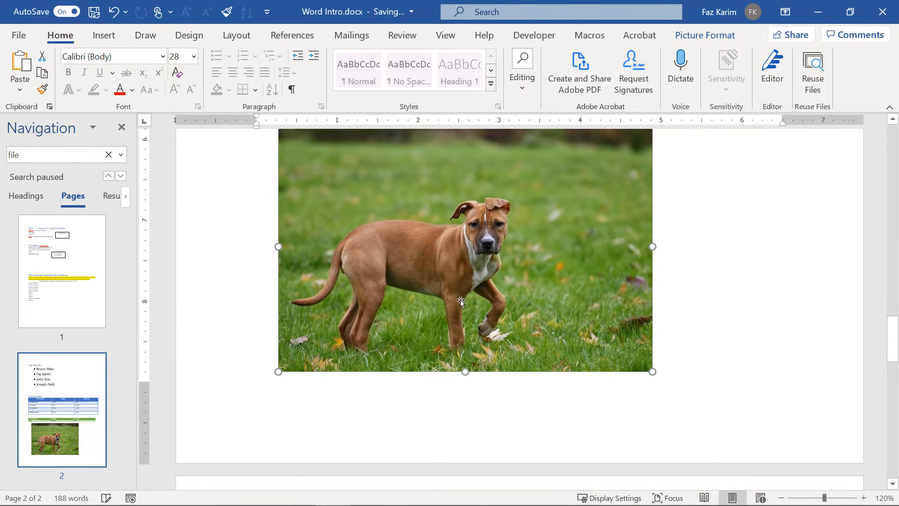
pyautogui.moveTo(461, 301); pyautogui.dragTo(407, 403)
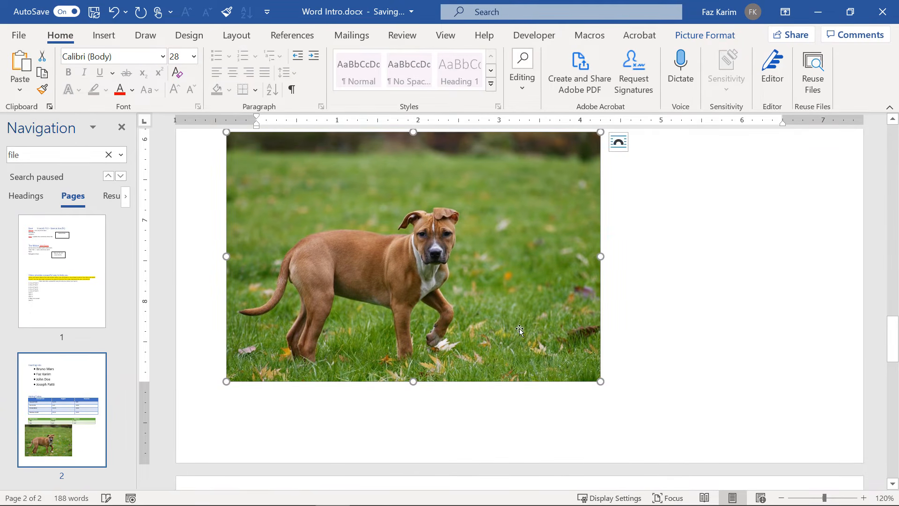
pyautogui.moveTo(592, 380); pyautogui.dragTo(517, 325)
pyautogui.scroll(-4, 379, 265)
pyautogui.scroll(5, 379, 266)
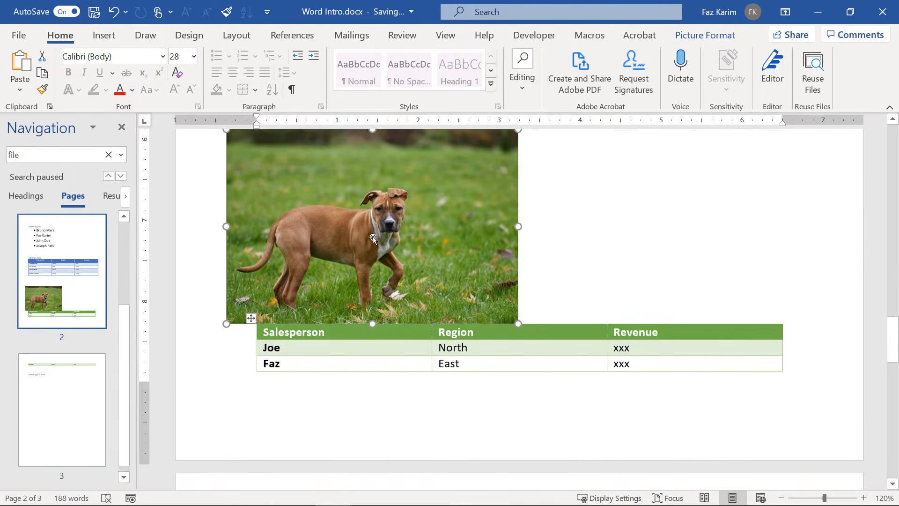
pyautogui.moveTo(373, 237); pyautogui.dragTo(472, 471)
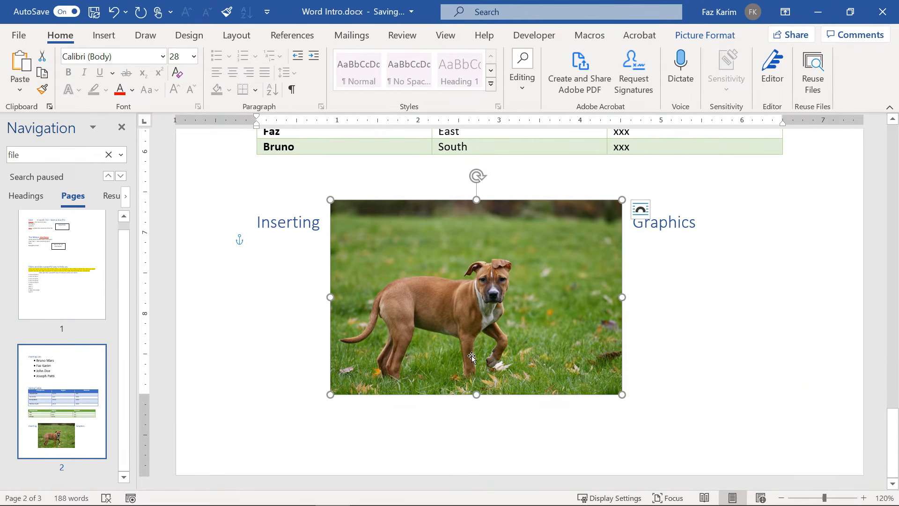
pyautogui.moveTo(488, 337); pyautogui.dragTo(312, 363)
pyautogui.scroll(-2, 312, 360)
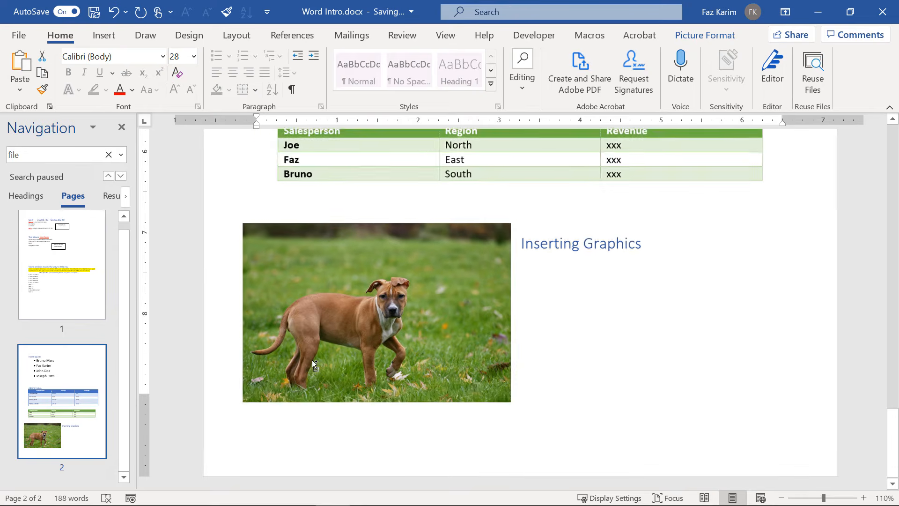
pyautogui.moveTo(439, 302); pyautogui.dragTo(484, 314)
pyautogui.moveTo(571, 315); pyautogui.dragTo(657, 327)
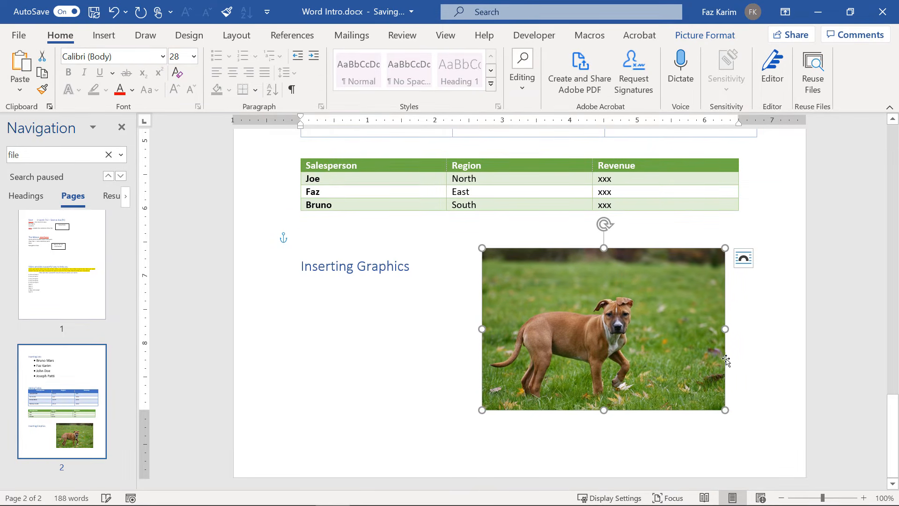
# Try Tight wrapping, then set the picture's wrapping to Top and Bottom.
pyautogui.click(744, 258)
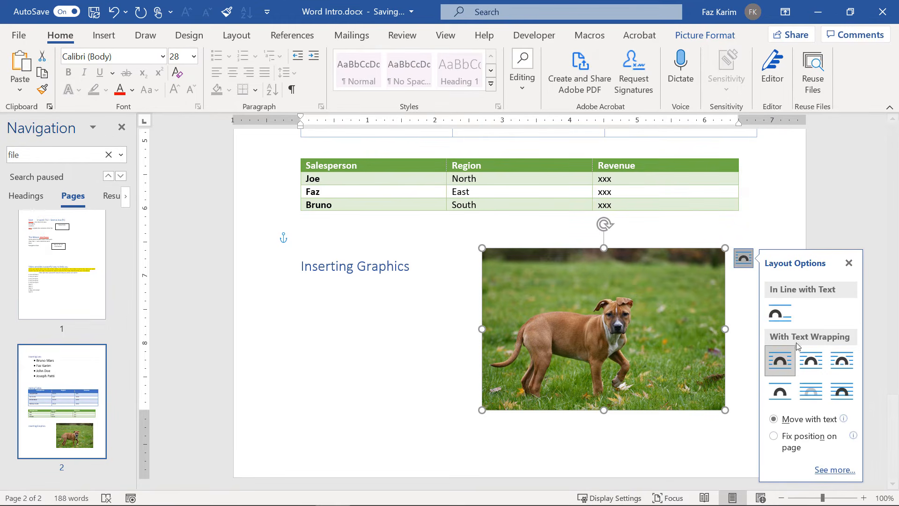
pyautogui.click(810, 359)
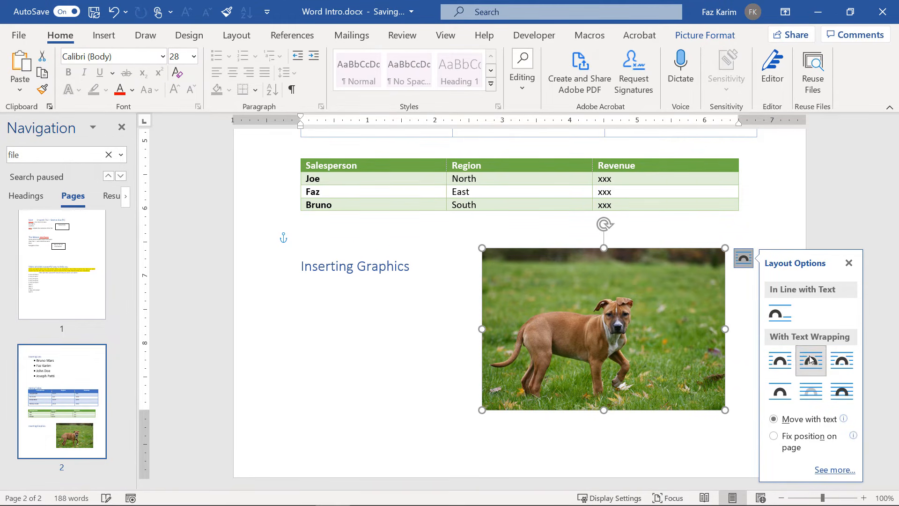
pyautogui.moveTo(649, 343); pyautogui.dragTo(598, 349)
pyautogui.click(682, 257)
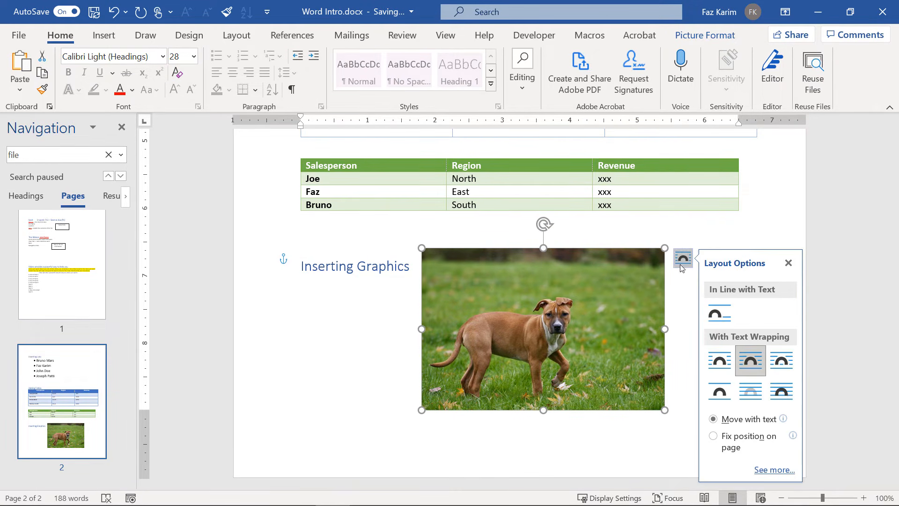
pyautogui.click(720, 390)
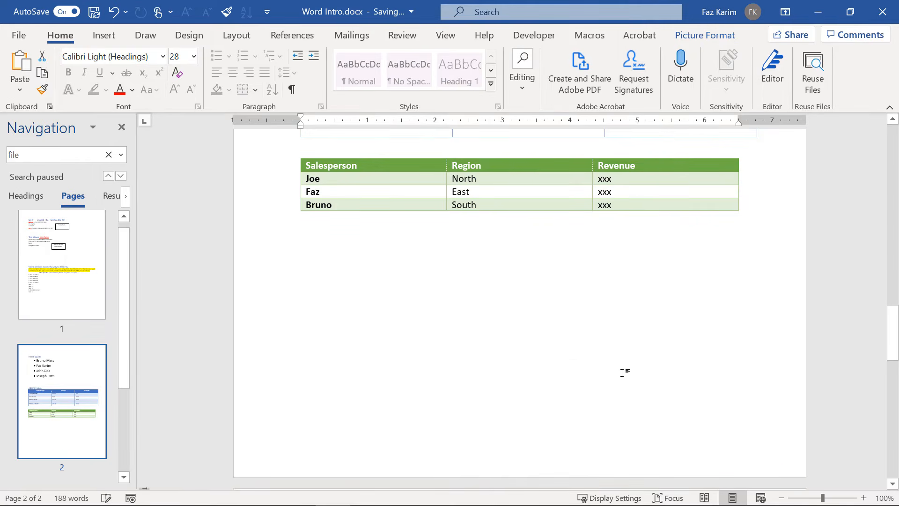
# Set the dog photo to Square wrapping beside the Inserting Graphics heading.
pyautogui.scroll(5, 609, 368)
pyautogui.scroll(15, 569, 364)
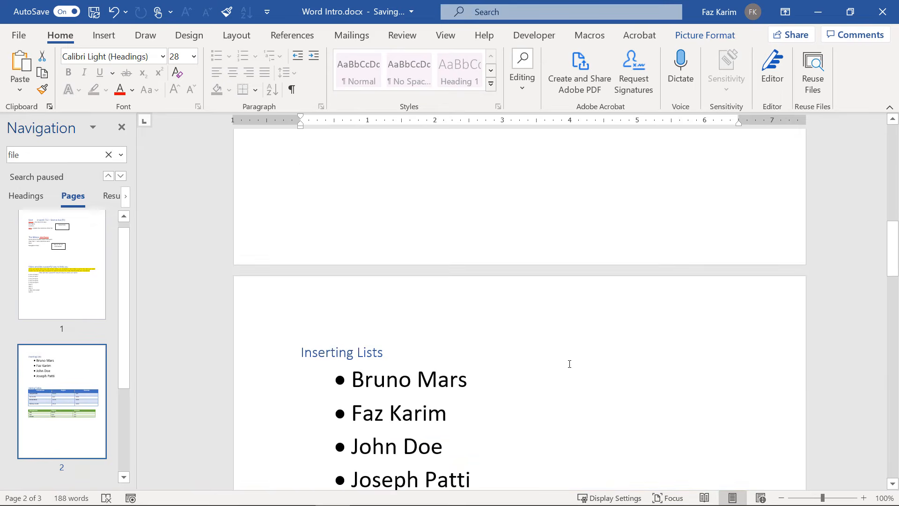
pyautogui.scroll(-9, 569, 364)
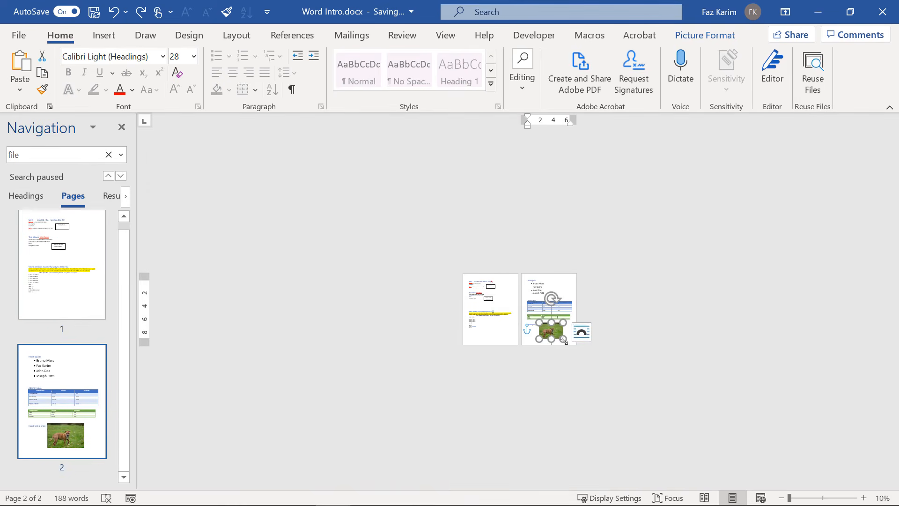
pyautogui.scroll(1, 563, 335)
pyautogui.scroll(3, 562, 334)
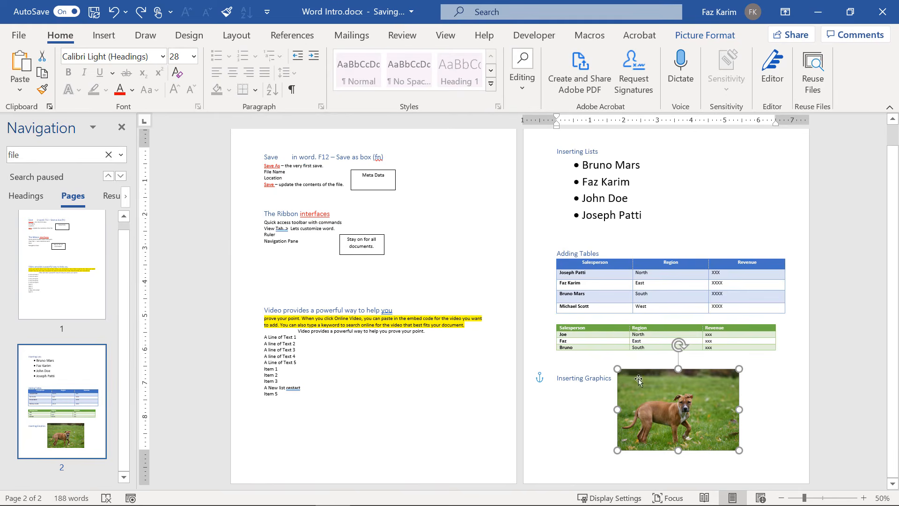
pyautogui.moveTo(695, 422); pyautogui.dragTo(723, 458)
pyautogui.click(755, 378)
pyautogui.click(792, 386)
# Drag the photo to the left margin so the heading sits on its right.
pyautogui.scroll(7, 766, 414)
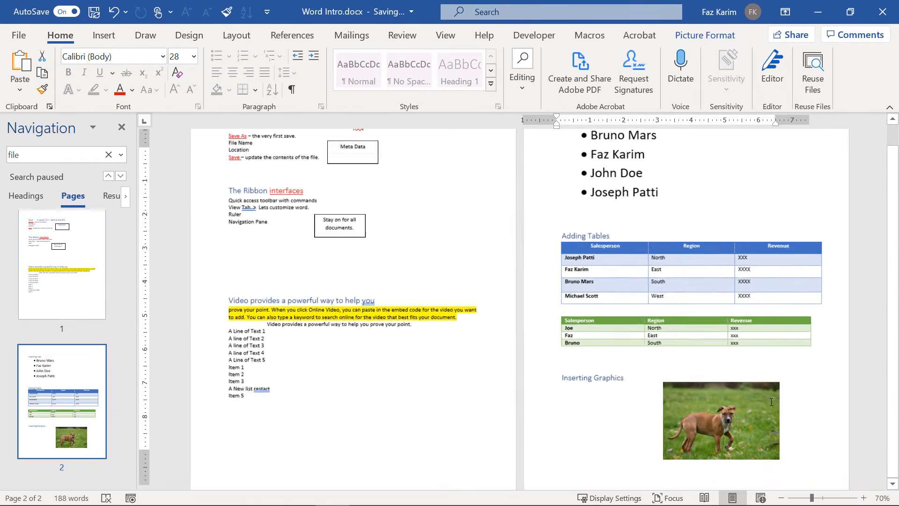
pyautogui.scroll(3, 766, 402)
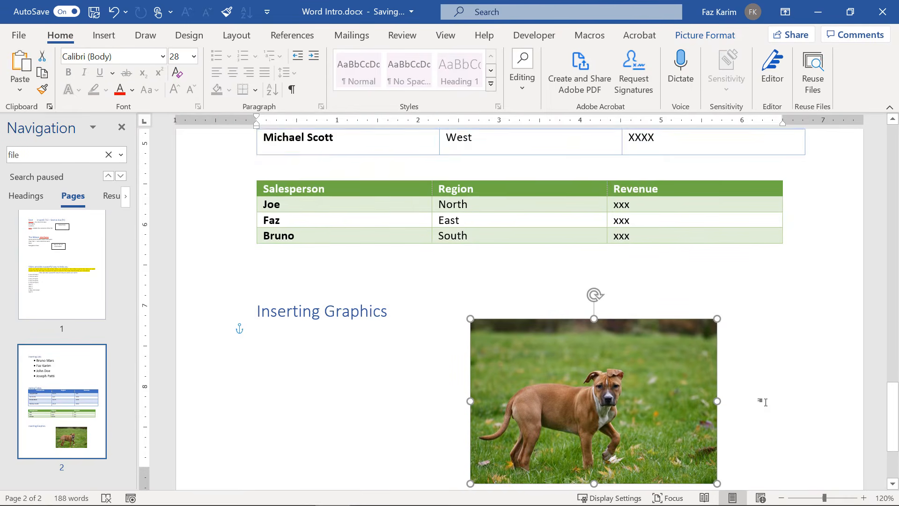
pyautogui.moveTo(766, 402); pyautogui.dragTo(428, 411)
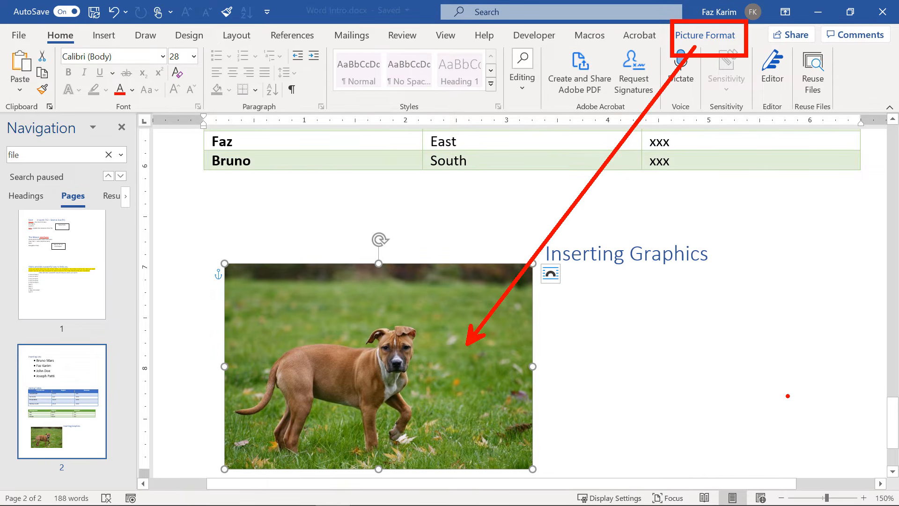
# Preview the photo's Color options and apply a paint-brush artistic effect.
pyautogui.click(728, 38)
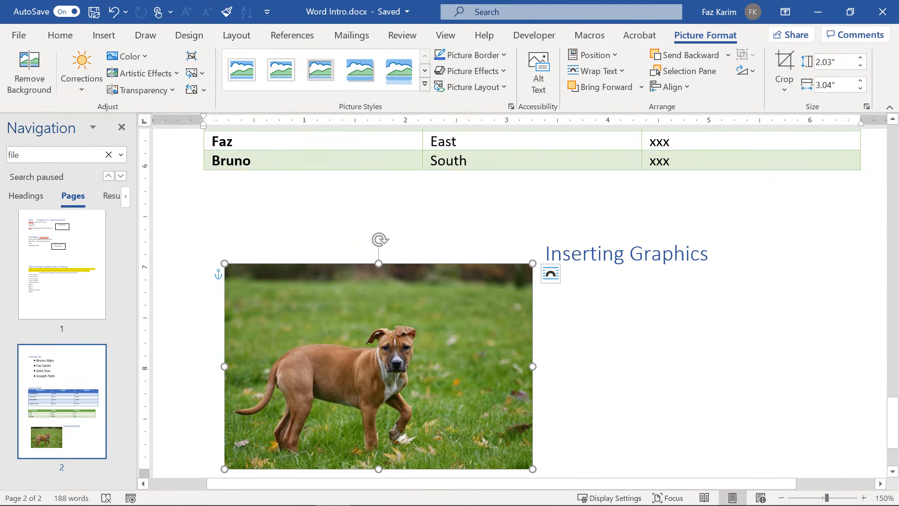
pyautogui.click(139, 57)
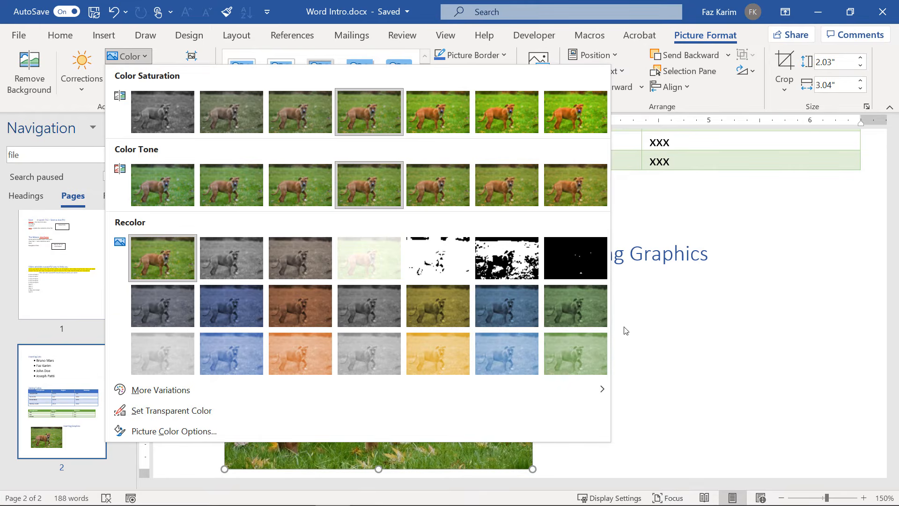
pyautogui.click(599, 328)
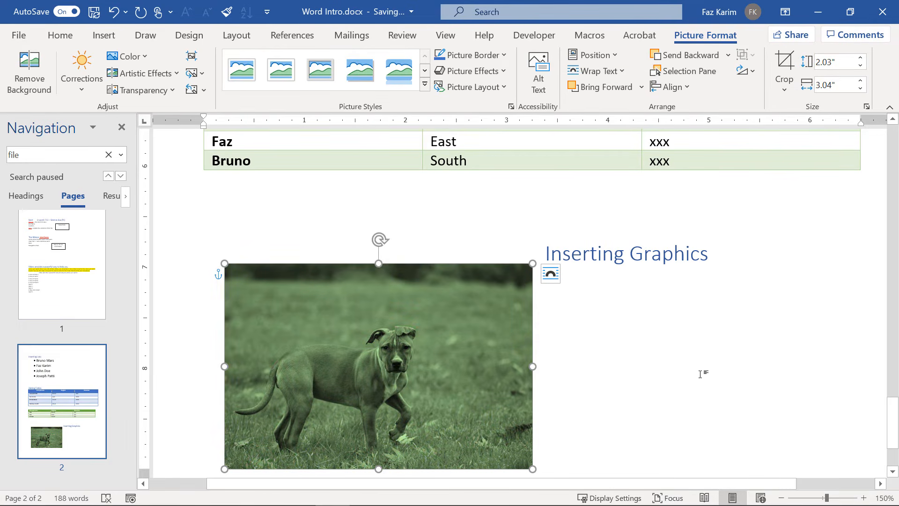
pyautogui.click(145, 74)
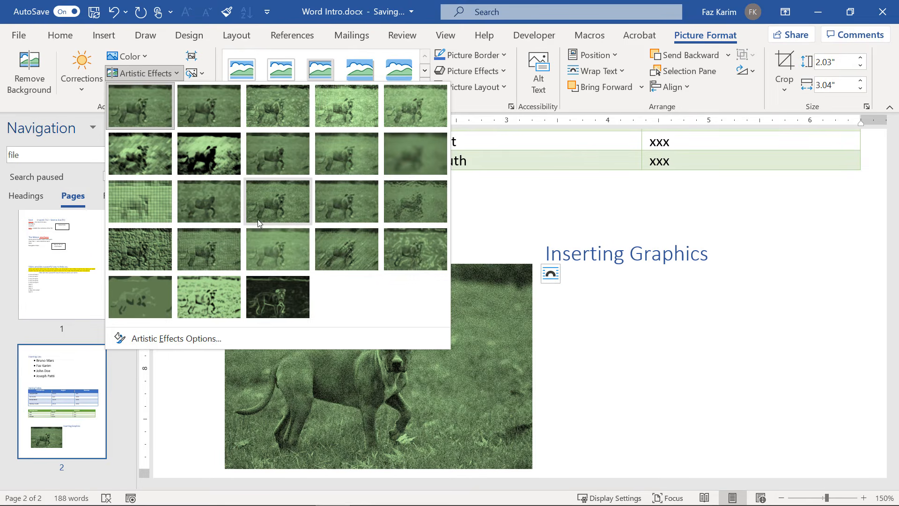
pyautogui.click(280, 164)
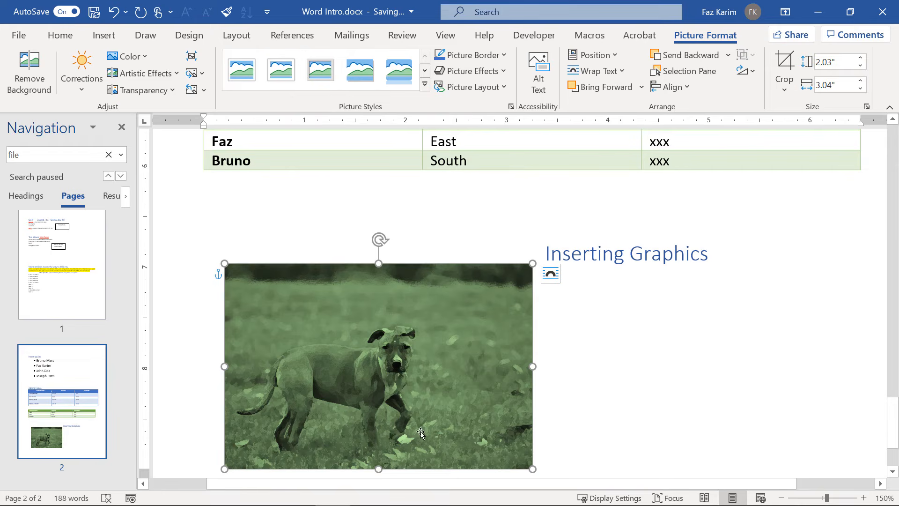
# Make the photo 40% transparent, then reset it to its original look.
pyautogui.click(141, 90)
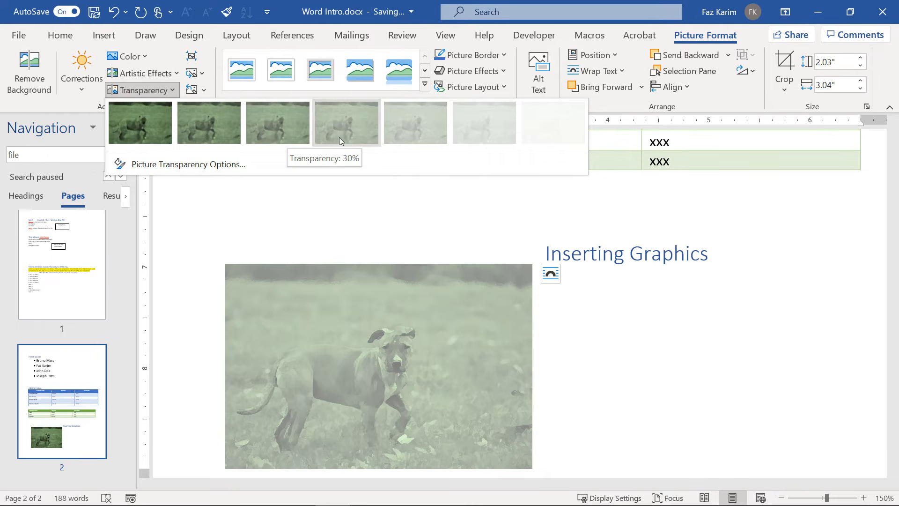
pyautogui.click(388, 137)
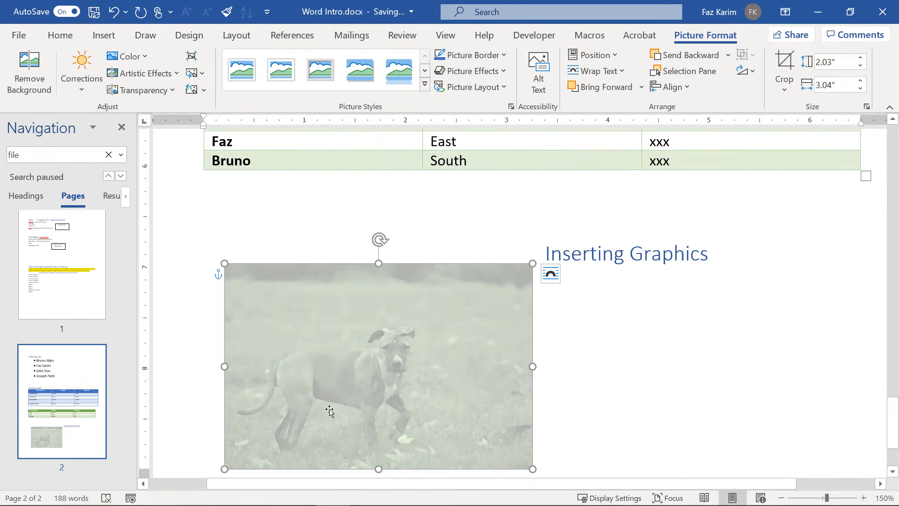
pyautogui.click(205, 90)
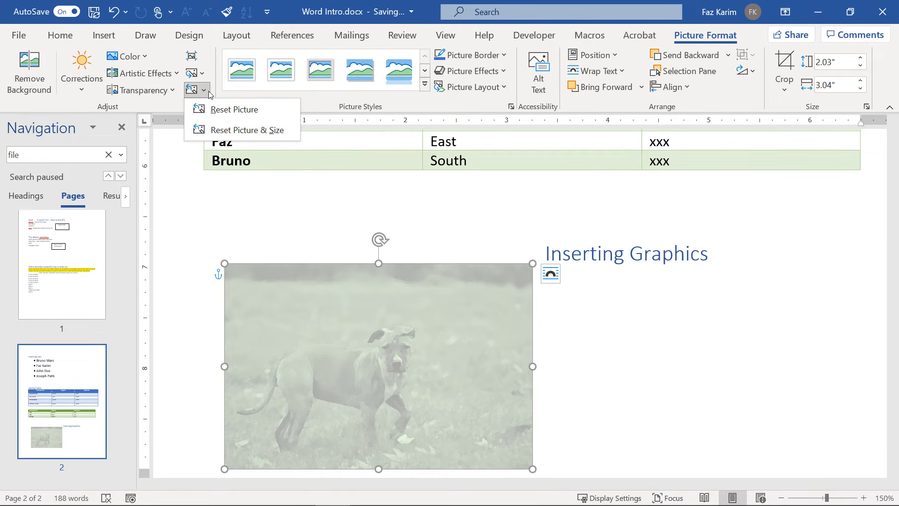
pyautogui.click(222, 110)
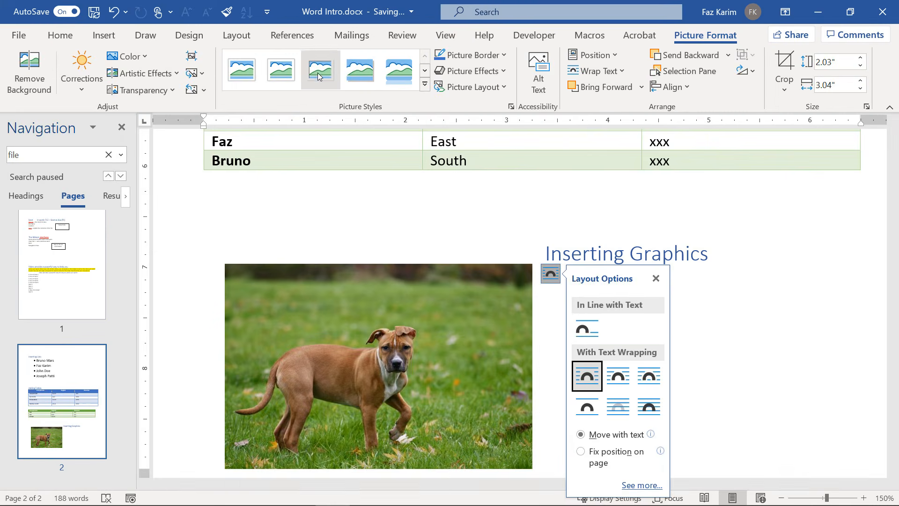
pyautogui.click(321, 263)
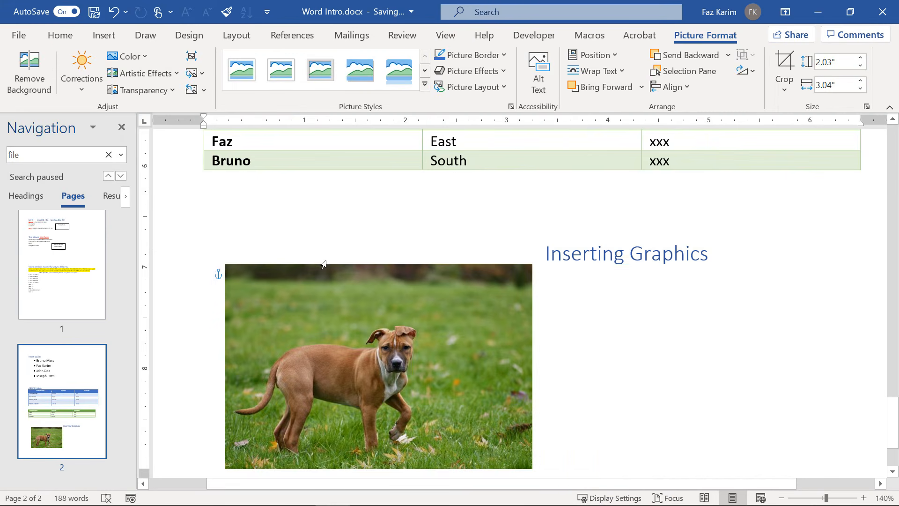
pyautogui.scroll(-1, 326, 264)
pyautogui.keyDown('ctrl'); pyautogui.scroll(-3, 327, 264); pyautogui.keyUp('ctrl')
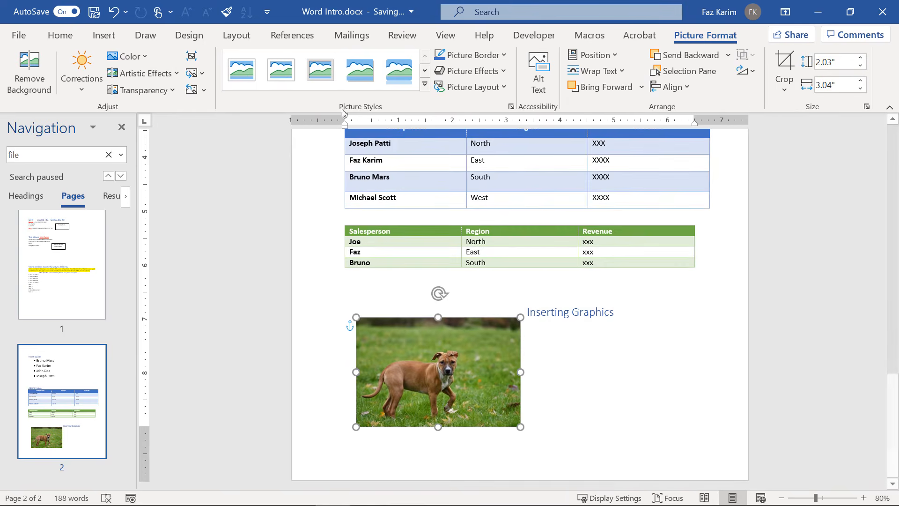
pyautogui.hotkey('ctrl', 'z')
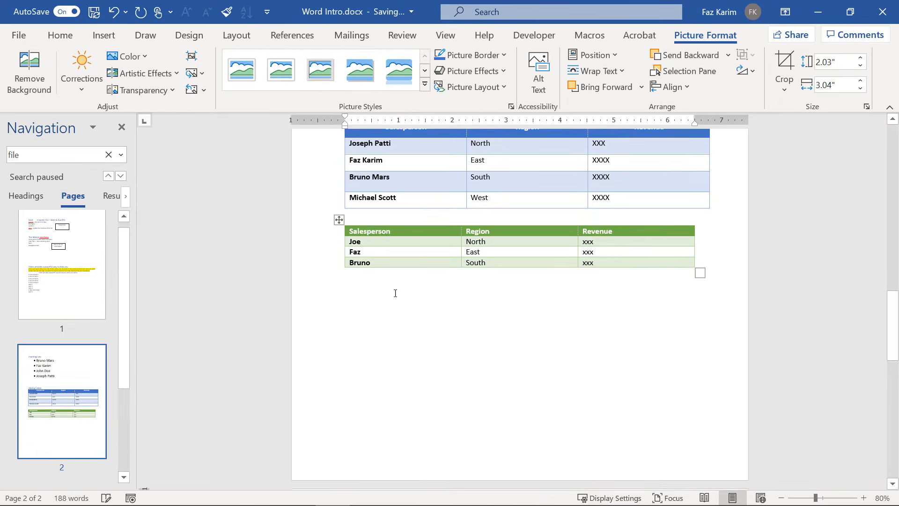
pyautogui.scroll(-3, 400, 305)
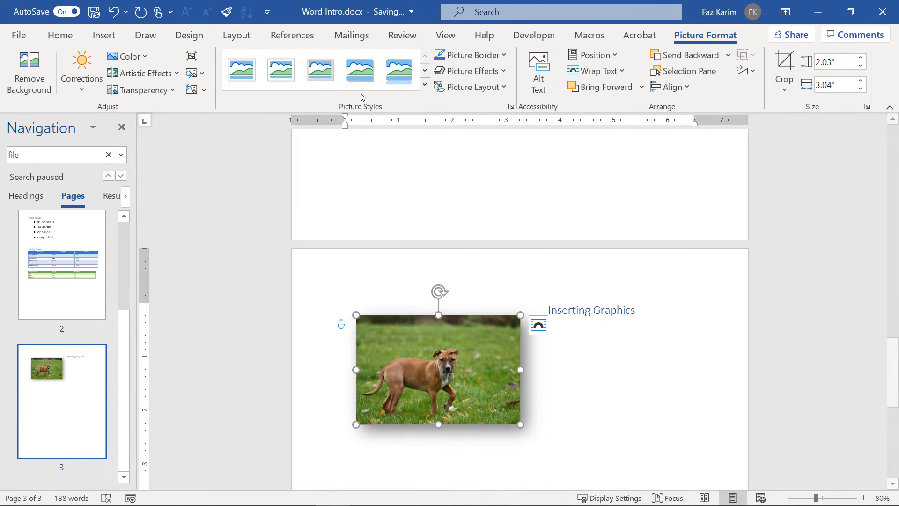
pyautogui.click(393, 77)
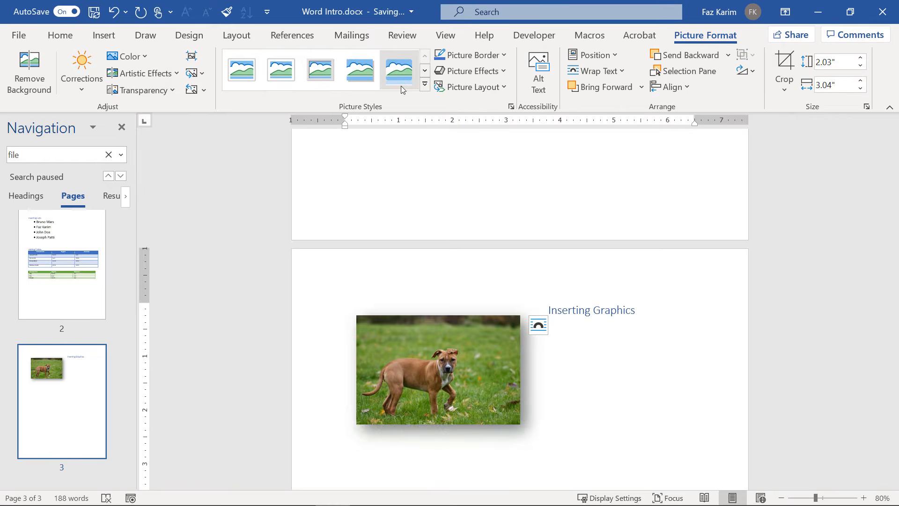
pyautogui.click(435, 88)
pyautogui.click(424, 85)
pyautogui.click(424, 85)
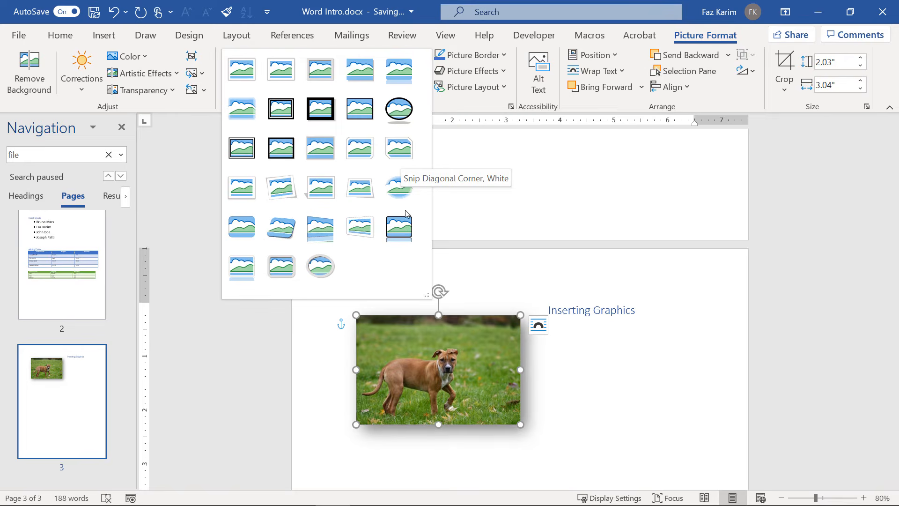
pyautogui.click(335, 239)
pyautogui.click(470, 88)
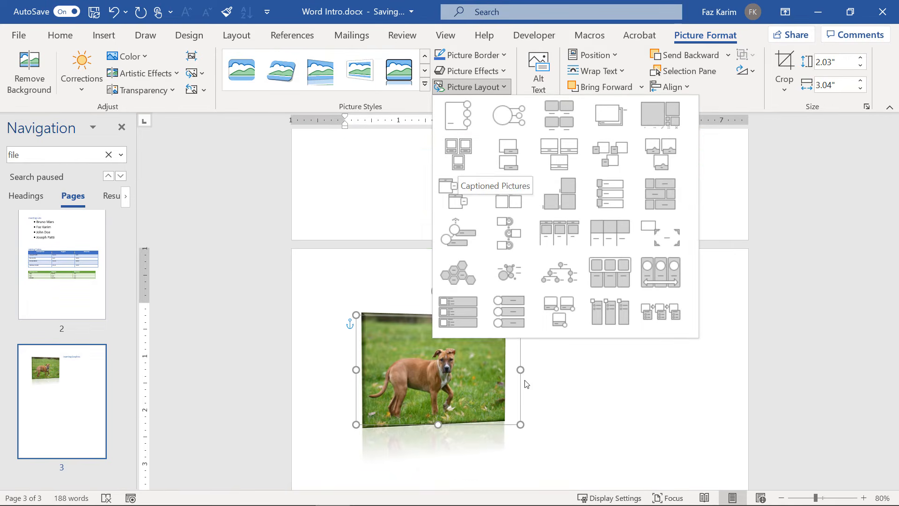
pyautogui.press('Escape')
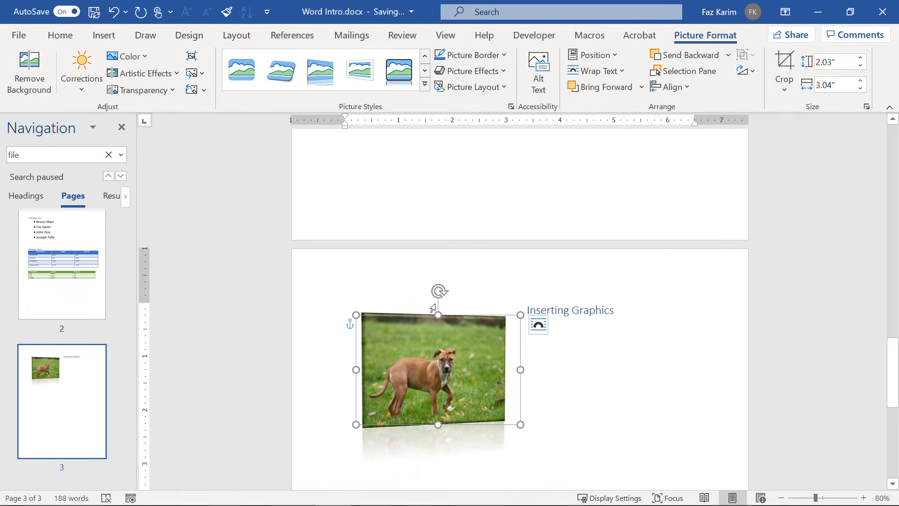
pyautogui.click(196, 89)
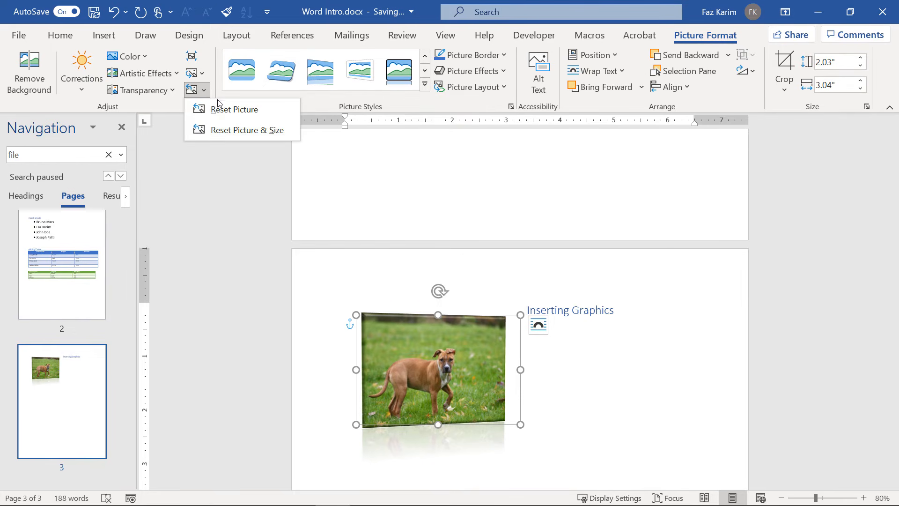
pyautogui.click(221, 107)
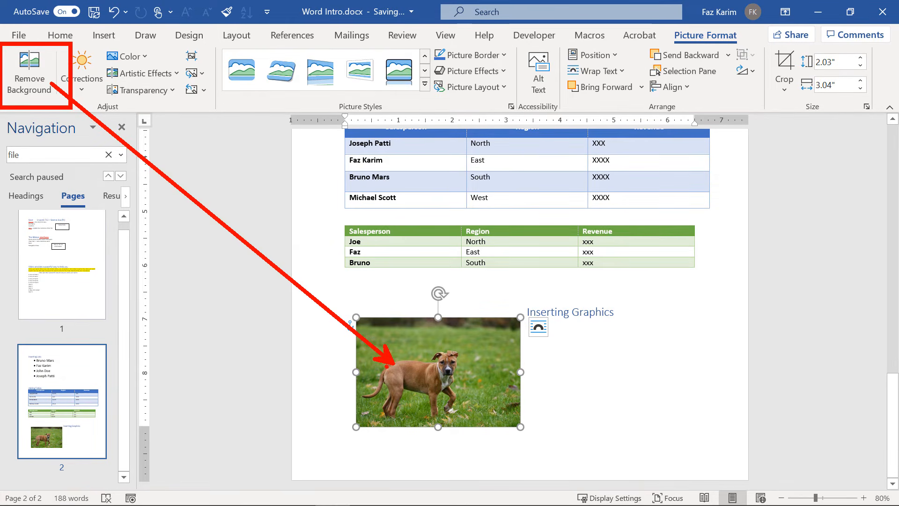
# Remove the photo's grassy background, marking the paw patch, and shrink it to 1.13 × 1.69 inches.
pyautogui.click(41, 84)
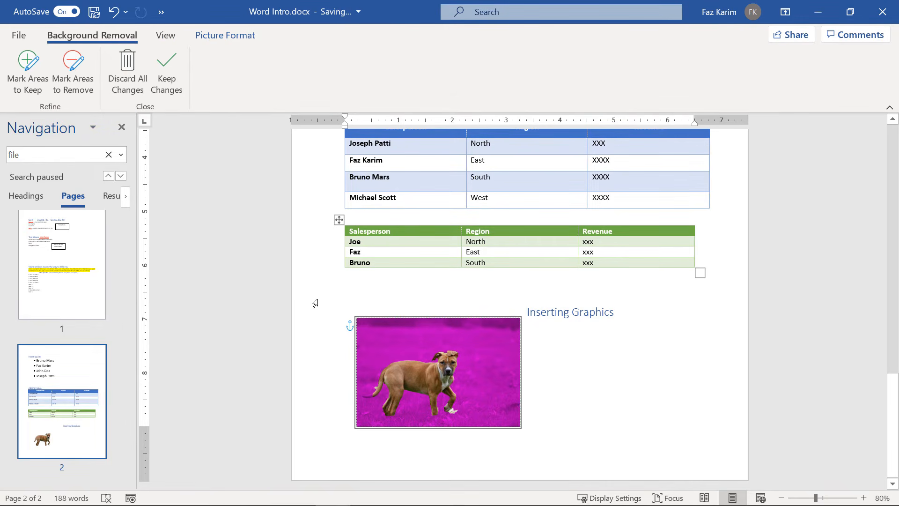
pyautogui.scroll(4, 412, 372)
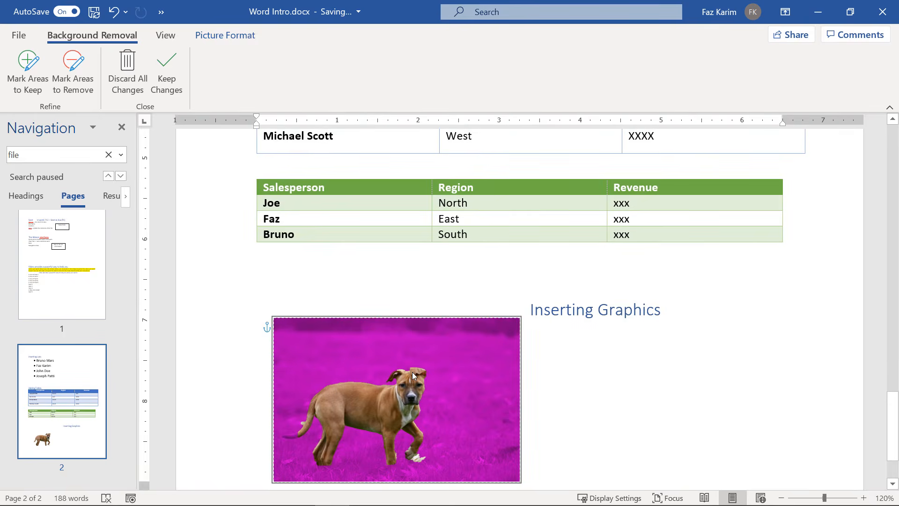
pyautogui.scroll(-1, 412, 372)
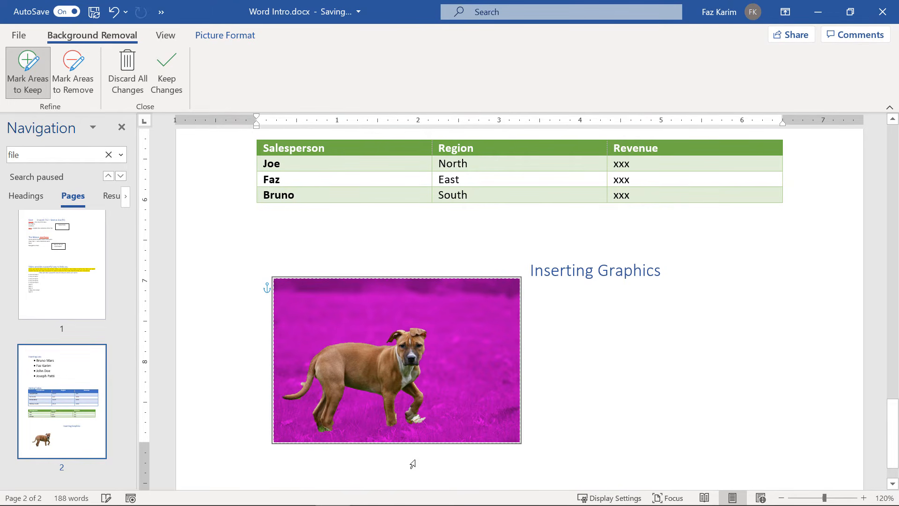
pyautogui.click(90, 79)
pyautogui.click(420, 418)
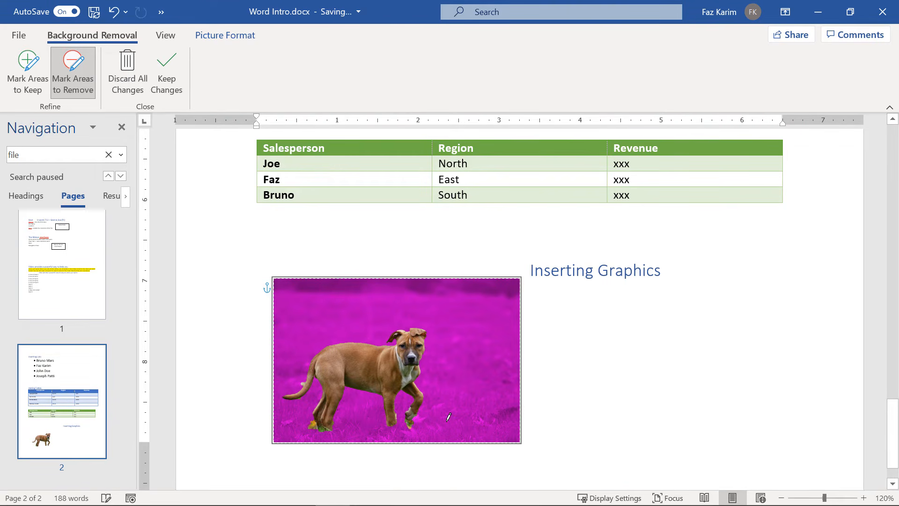
pyautogui.click(169, 94)
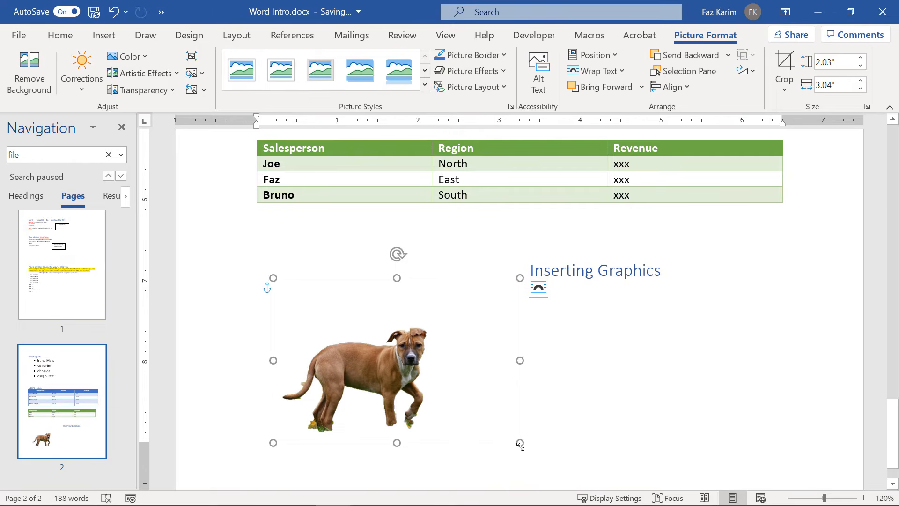
pyautogui.moveTo(519, 442); pyautogui.dragTo(731, 433)
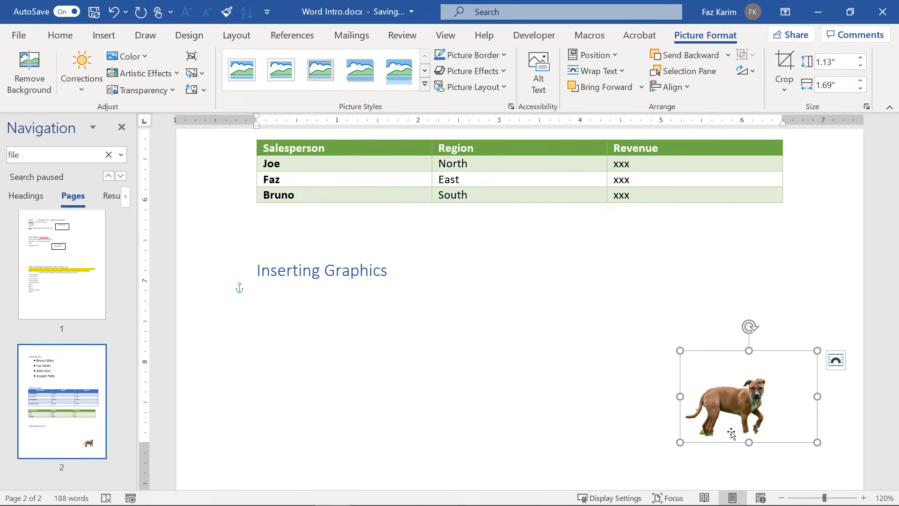
pyautogui.click(834, 361)
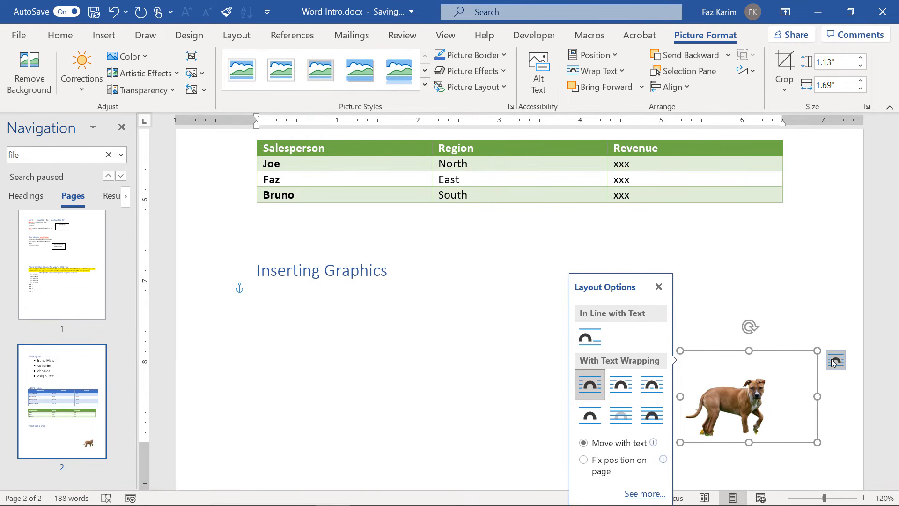
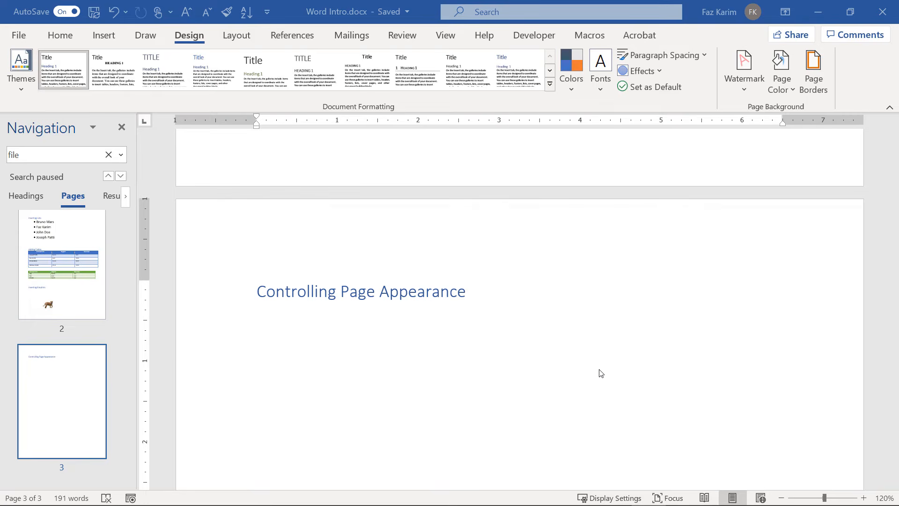
# Open the header on page 3, close it, then reopen it for editing.
pyautogui.doubleClick(459, 224)
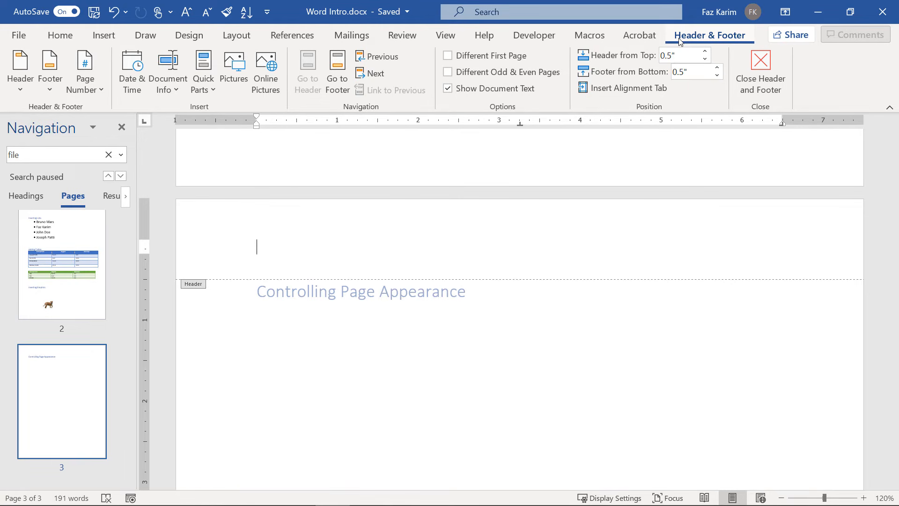
pyautogui.click(760, 78)
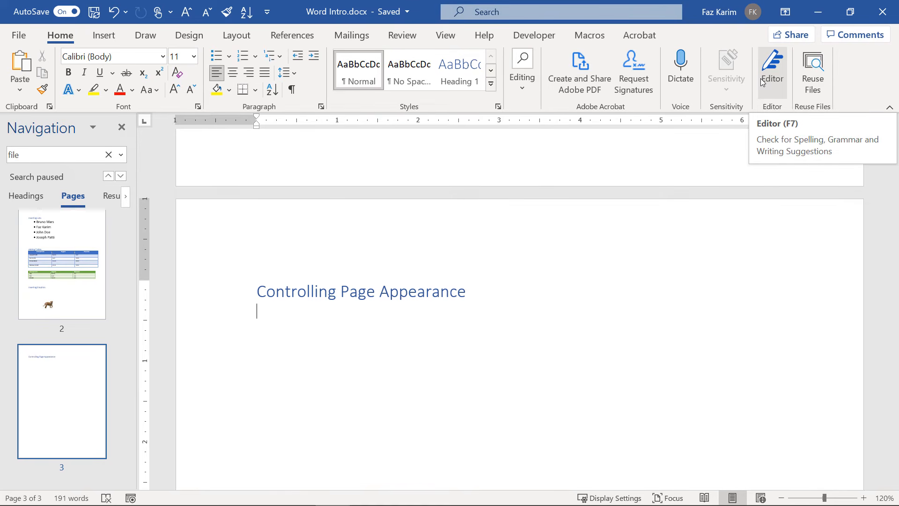
pyautogui.doubleClick(365, 253)
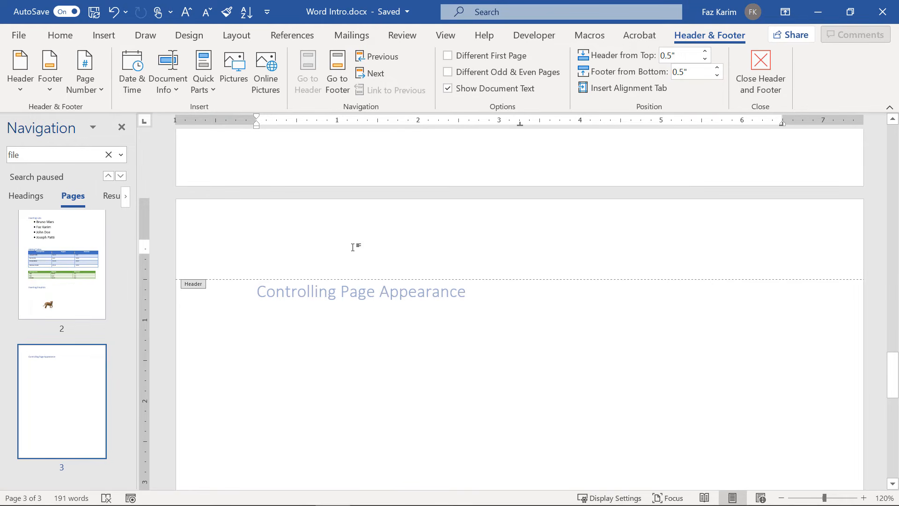
pyautogui.click(23, 91)
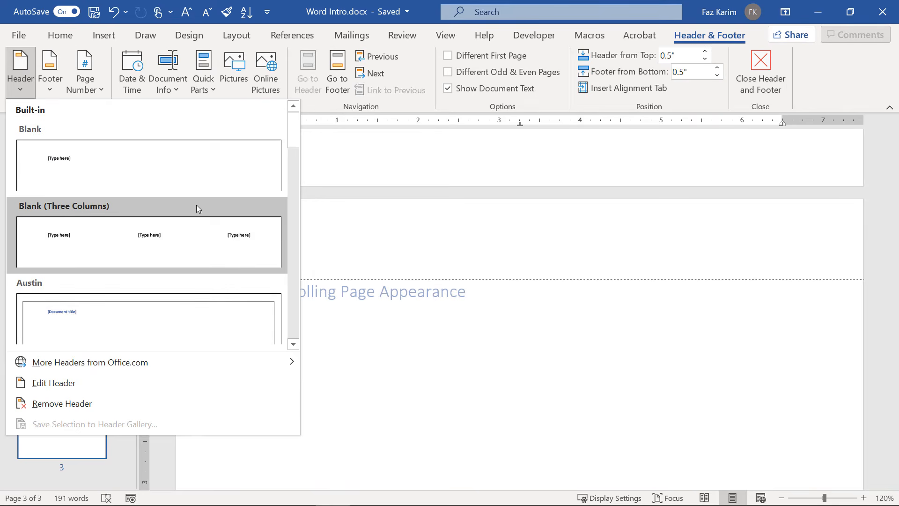
pyautogui.moveTo(296, 137); pyautogui.dragTo(280, 333)
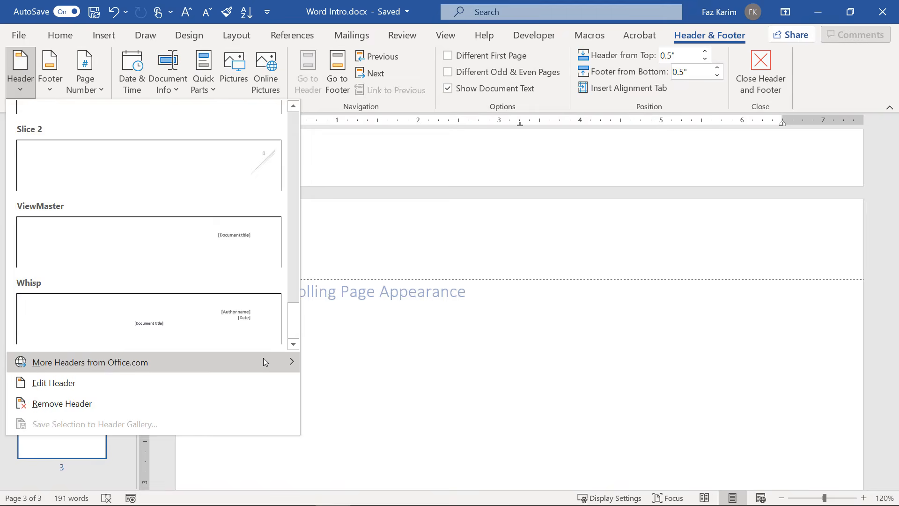
pyautogui.moveTo(263, 358)
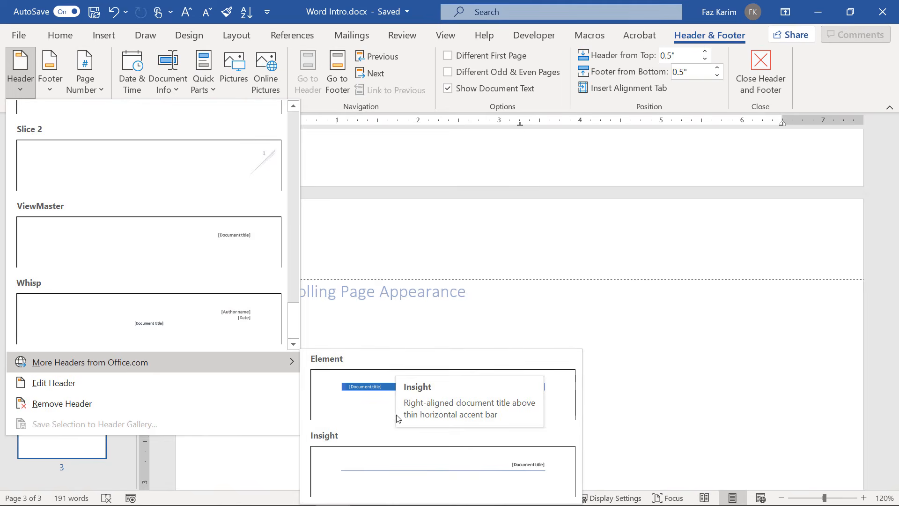
pyautogui.moveTo(293, 320); pyautogui.dragTo(293, 141)
pyautogui.click(45, 78)
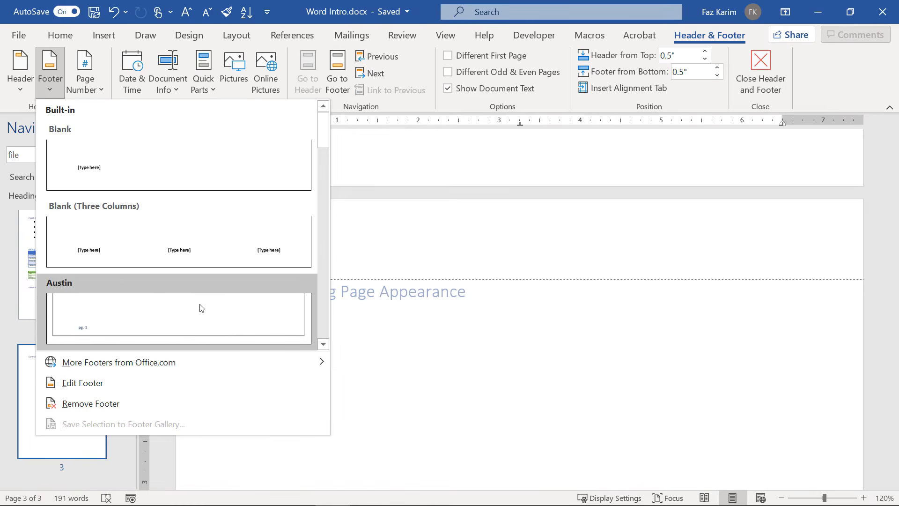
pyautogui.click(86, 87)
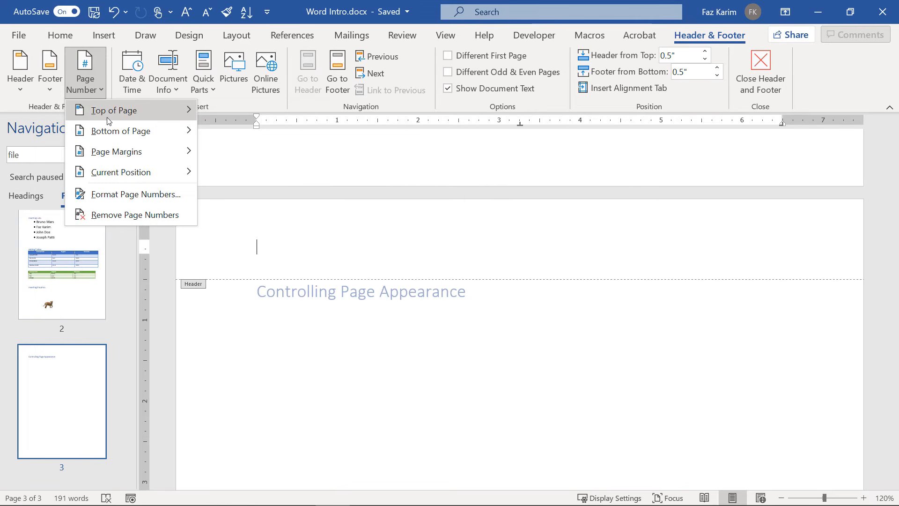
pyautogui.moveTo(108, 120)
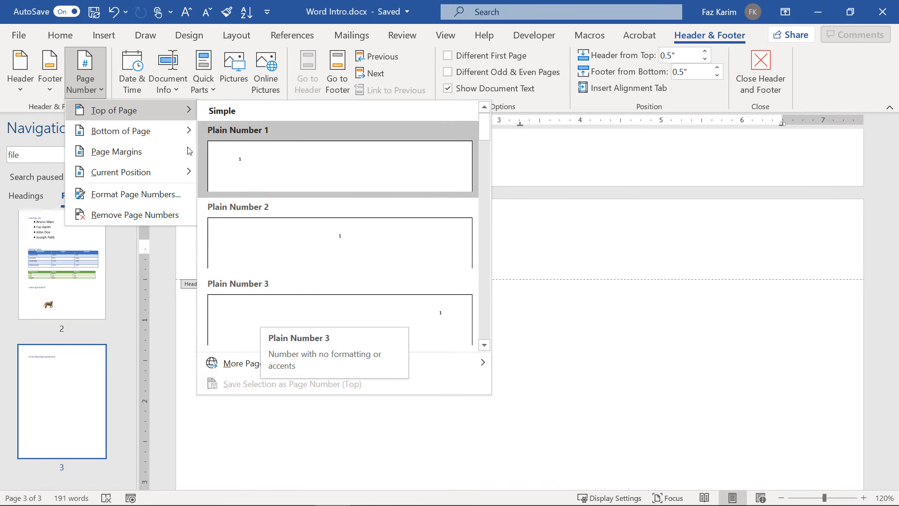
pyautogui.press('Escape')
pyautogui.press('Escape')
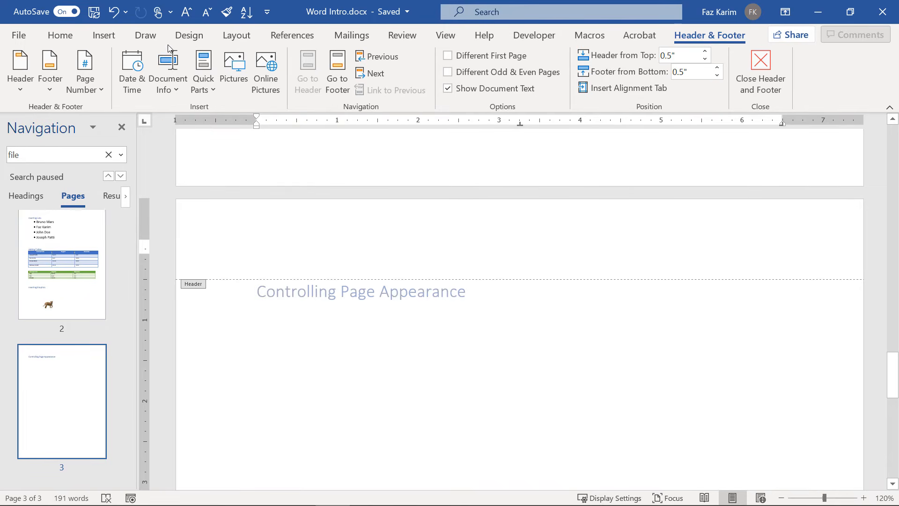
# Preview the Date & Time formats twice without inserting one.
pyautogui.click(133, 68)
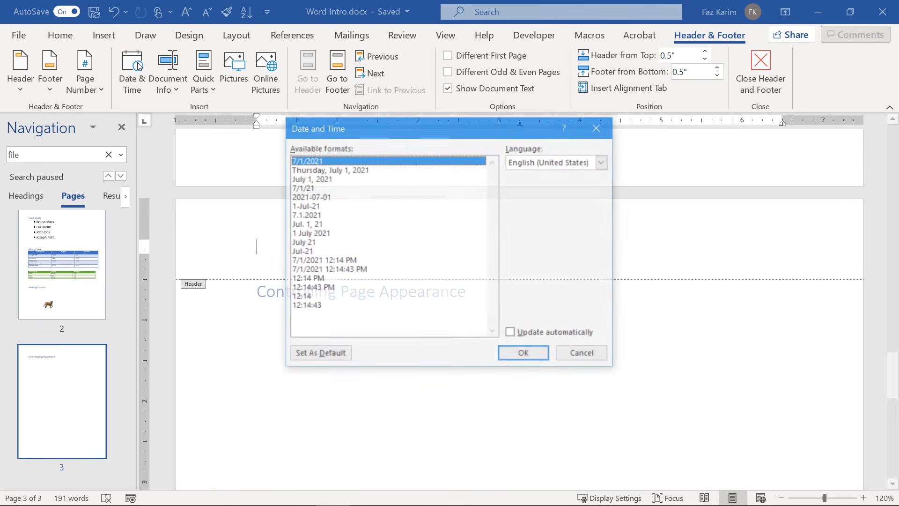
pyautogui.click(585, 357)
pyautogui.click(124, 96)
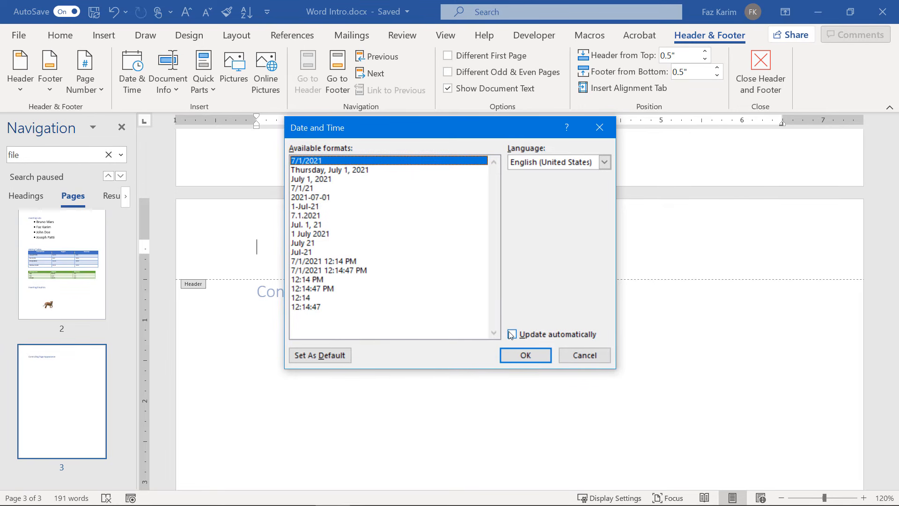
pyautogui.click(585, 355)
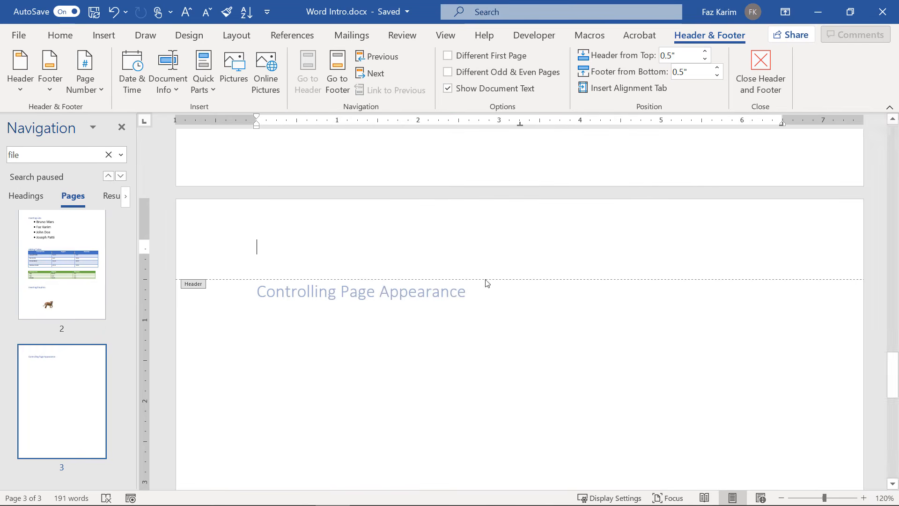
# Insert the Author and File Path fields into the header, then delete them.
pyautogui.click(158, 61)
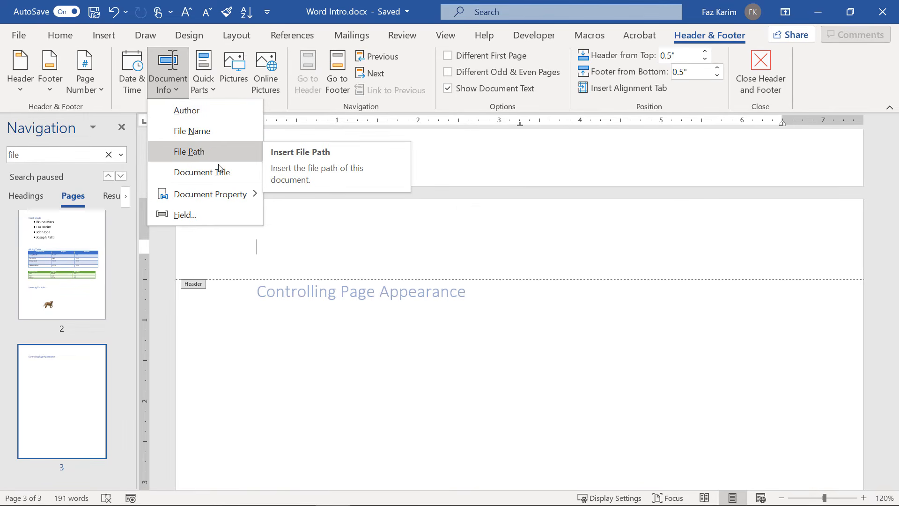
pyautogui.click(212, 116)
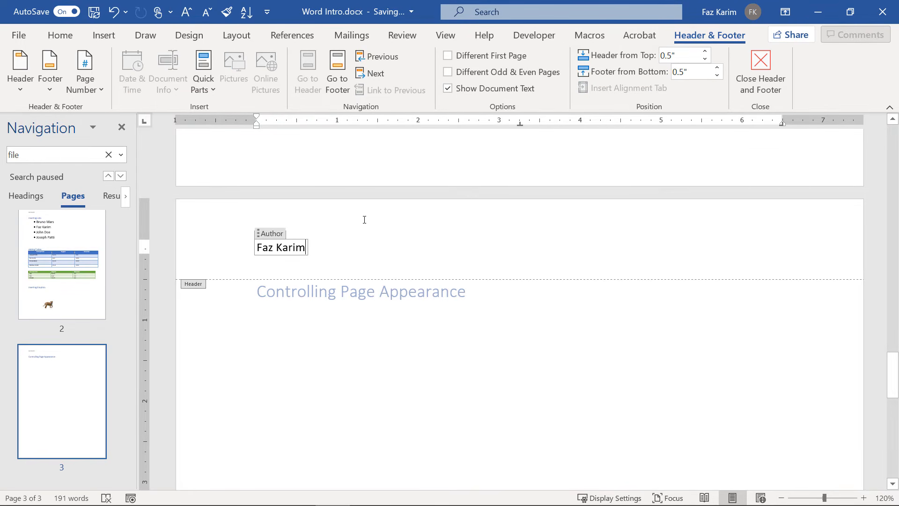
pyautogui.click(490, 246)
pyautogui.click(167, 81)
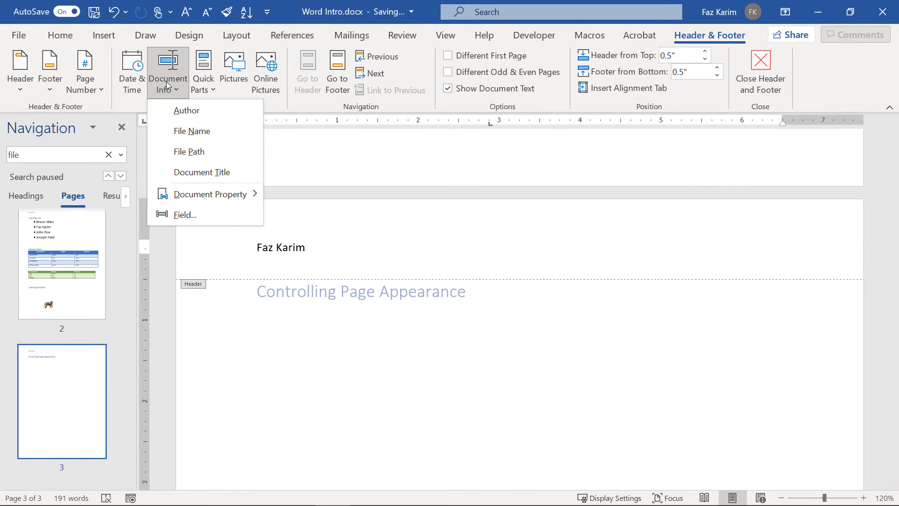
pyautogui.click(202, 153)
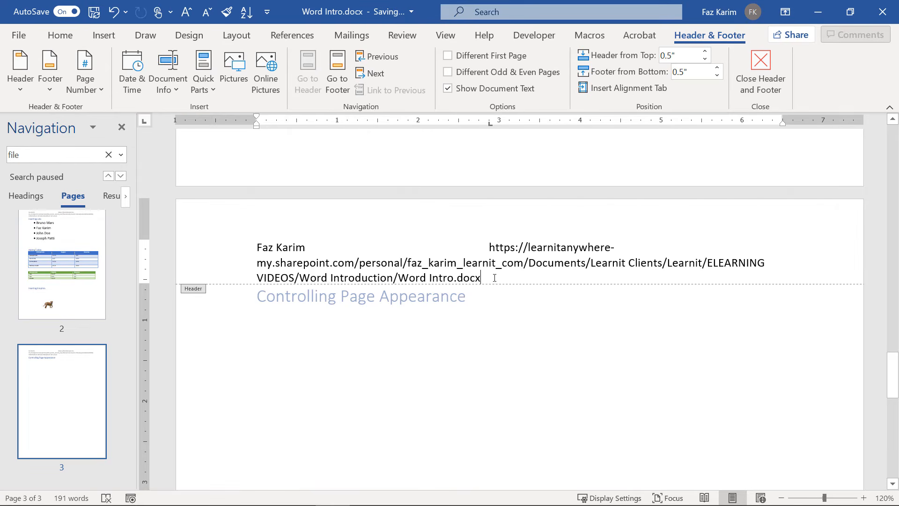
pyautogui.moveTo(494, 277); pyautogui.dragTo(252, 236)
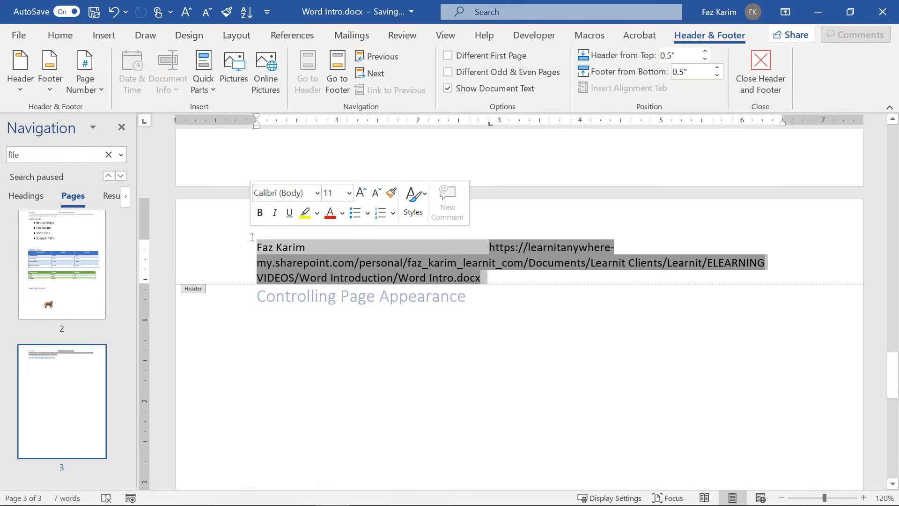
pyautogui.press('Delete')
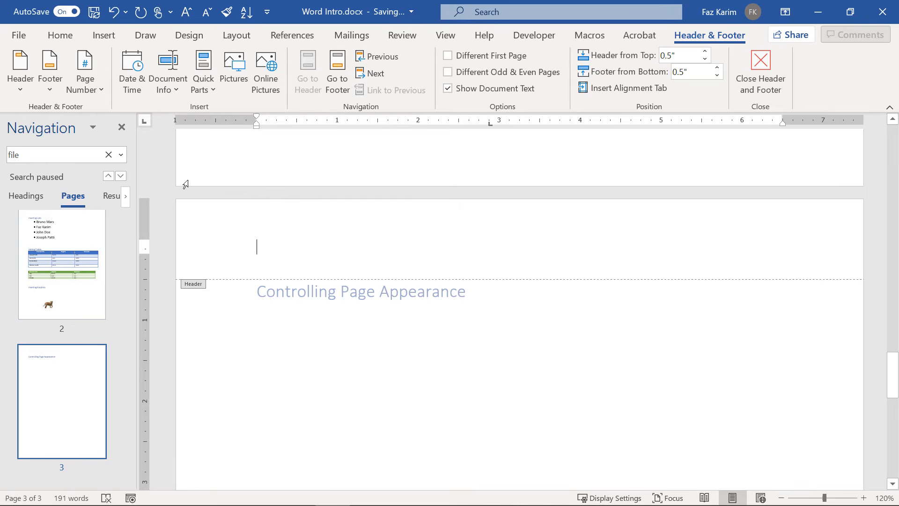
# Insert Document Title and Author fields, undoing each to leave the header empty.
pyautogui.click(156, 77)
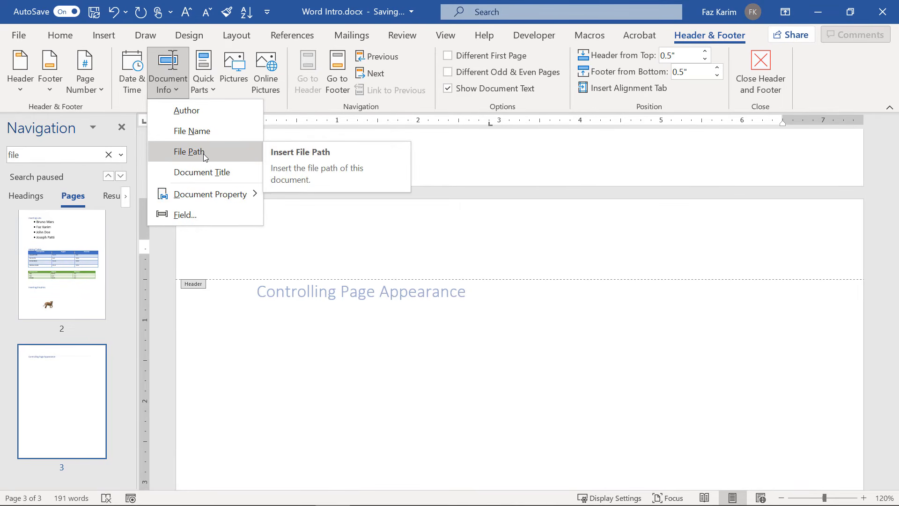
pyautogui.click(212, 172)
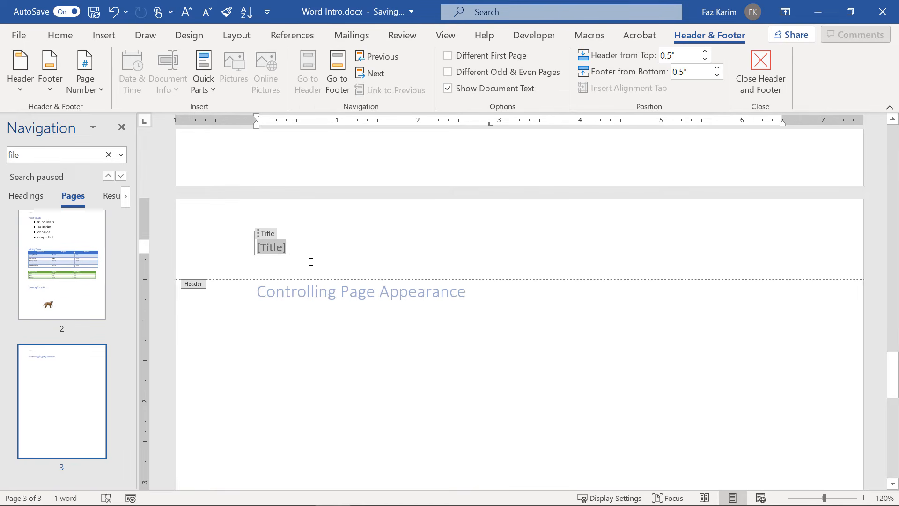
pyautogui.hotkey('ctrl', 'z')
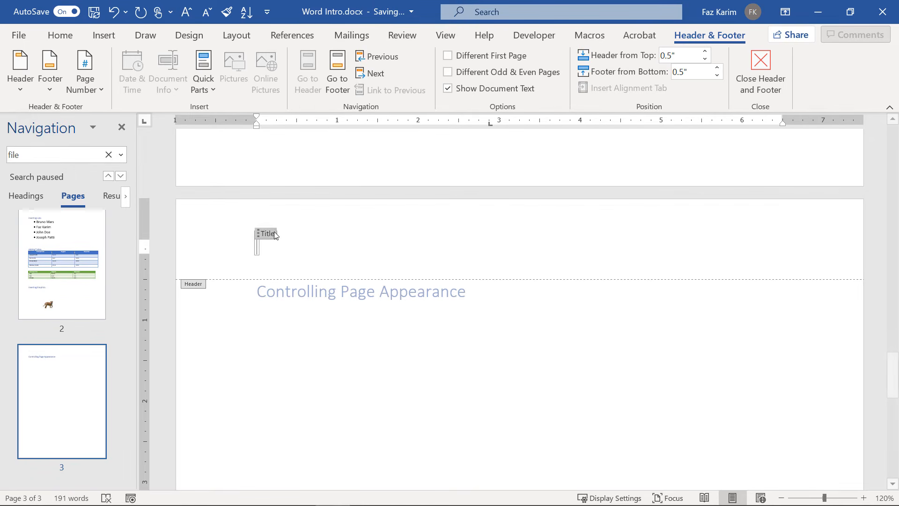
pyautogui.hotkey('ctrl', 'z')
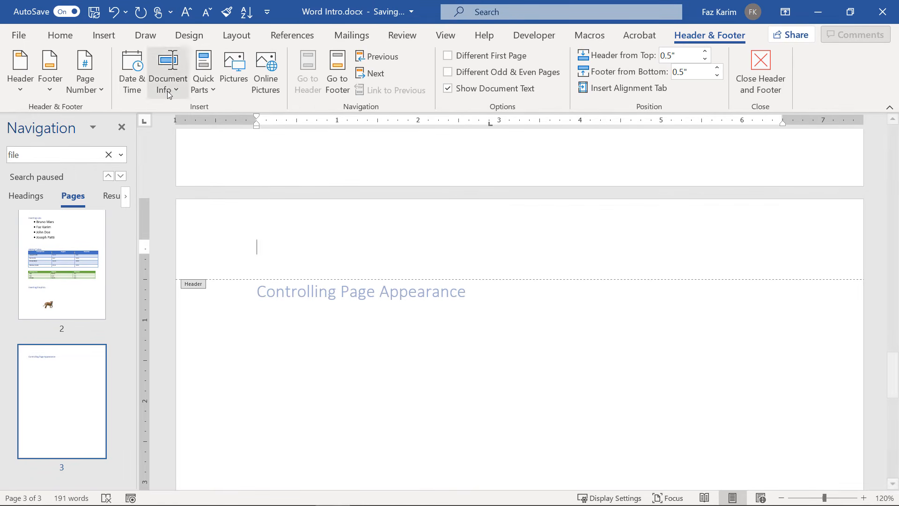
pyautogui.click(168, 84)
pyautogui.click(187, 119)
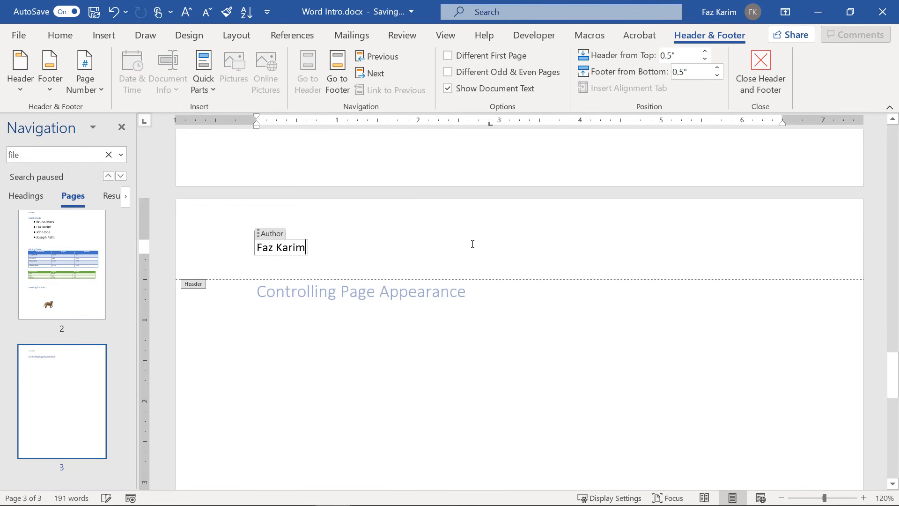
pyautogui.click(279, 239)
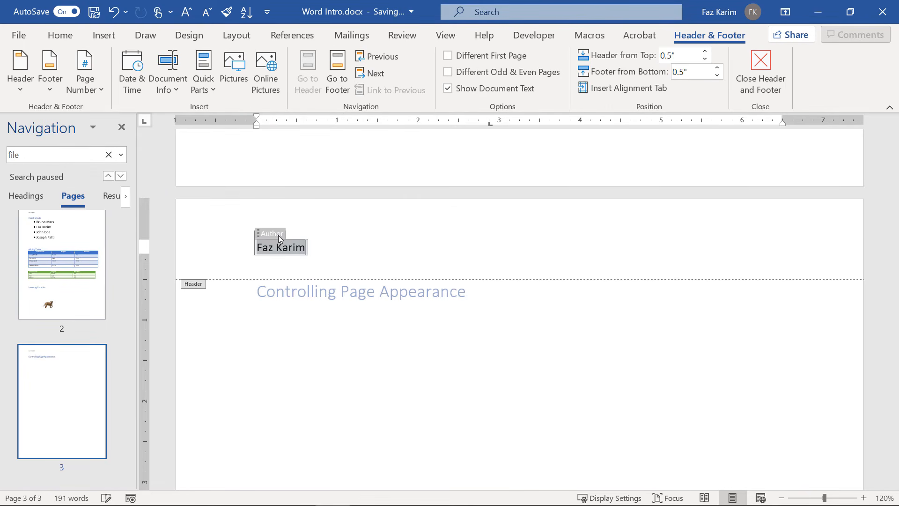
pyautogui.hotkey('ctrl', 'z')
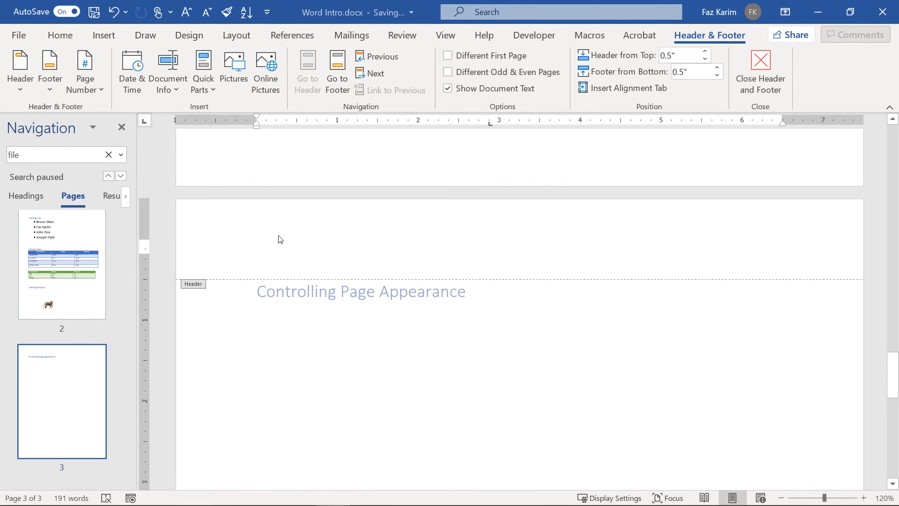
# Apply the Blank header design and type 'Word Introduction' into its placeholder.
pyautogui.click(20, 80)
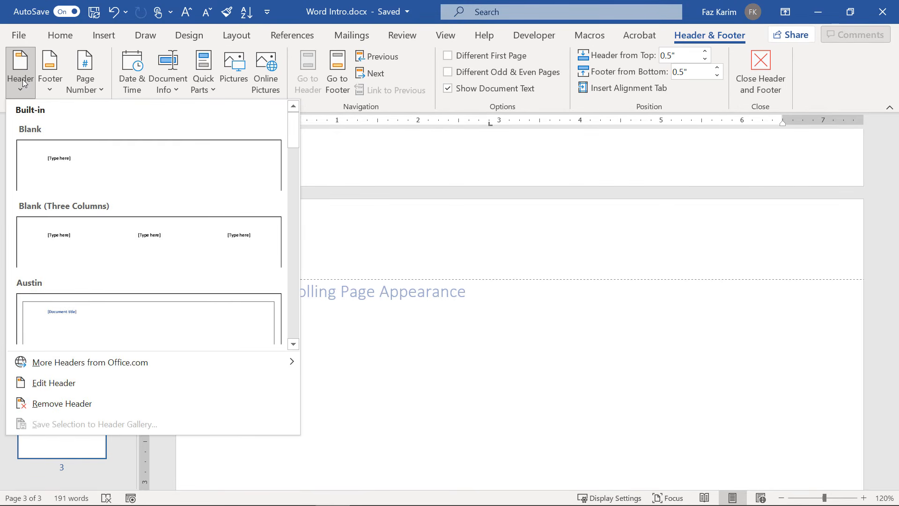
pyautogui.click(81, 166)
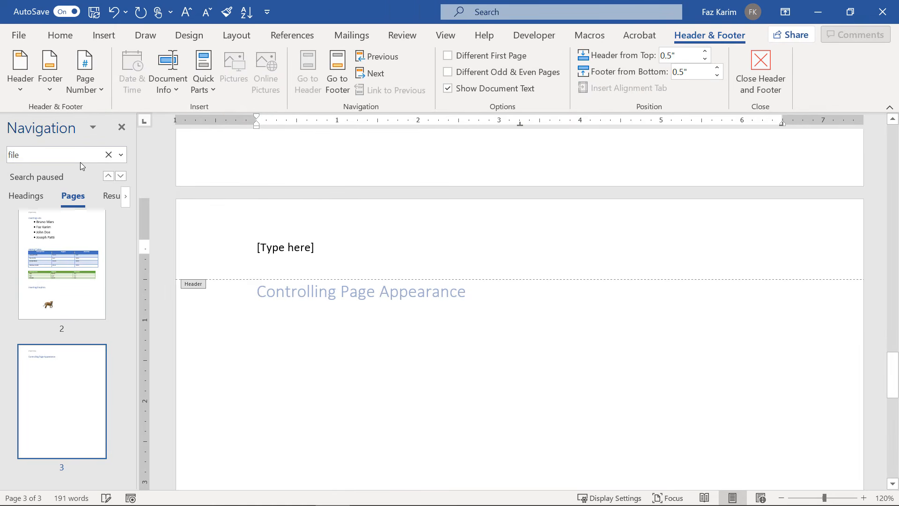
pyautogui.write('word')
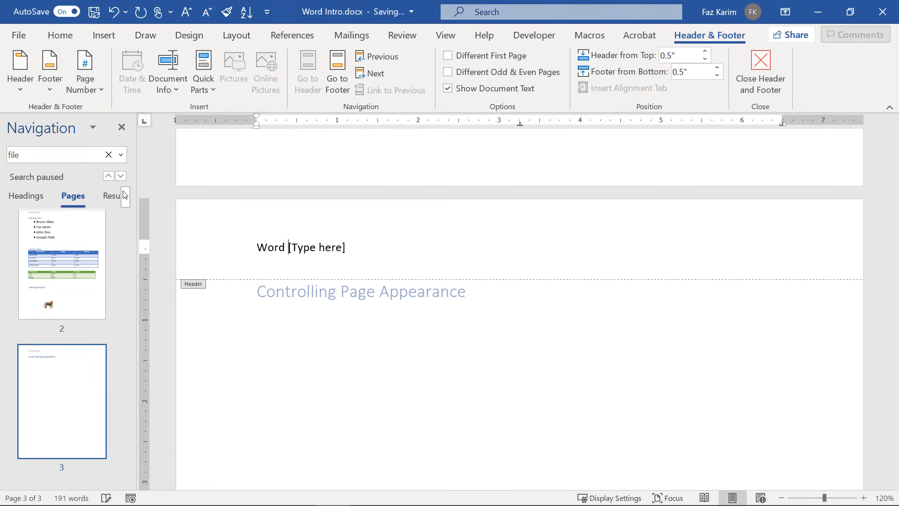
pyautogui.press('BackSpace')
pyautogui.press('BackSpace')
pyautogui.press('BackSpace')
pyautogui.press('BackSpace')
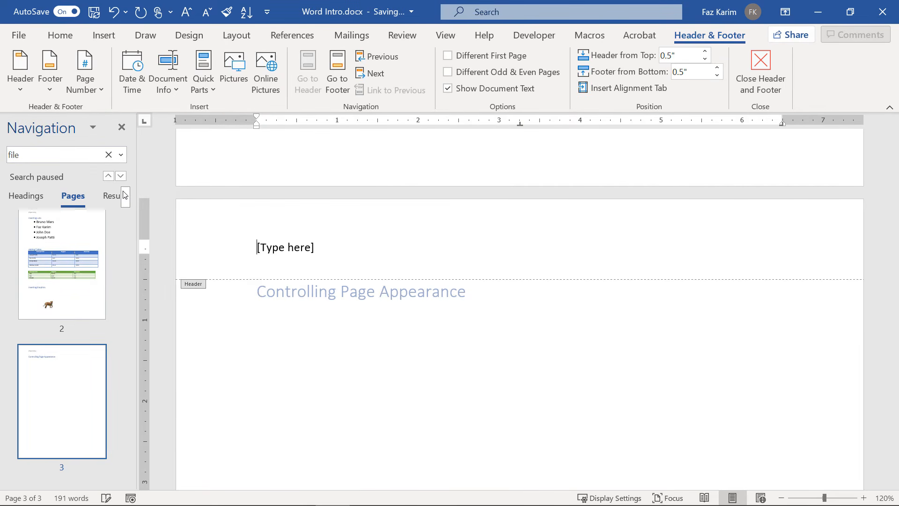
pyautogui.click(307, 248)
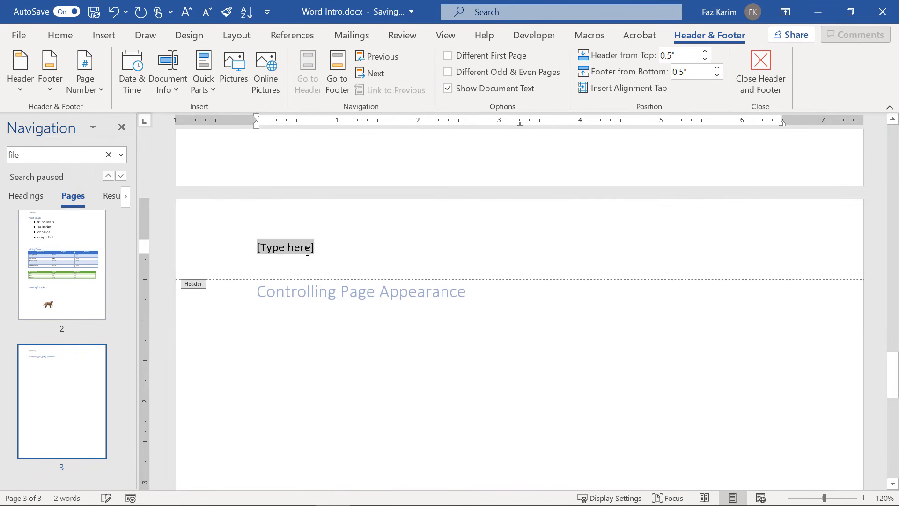
pyautogui.write('Word ')
pyautogui.write('I')
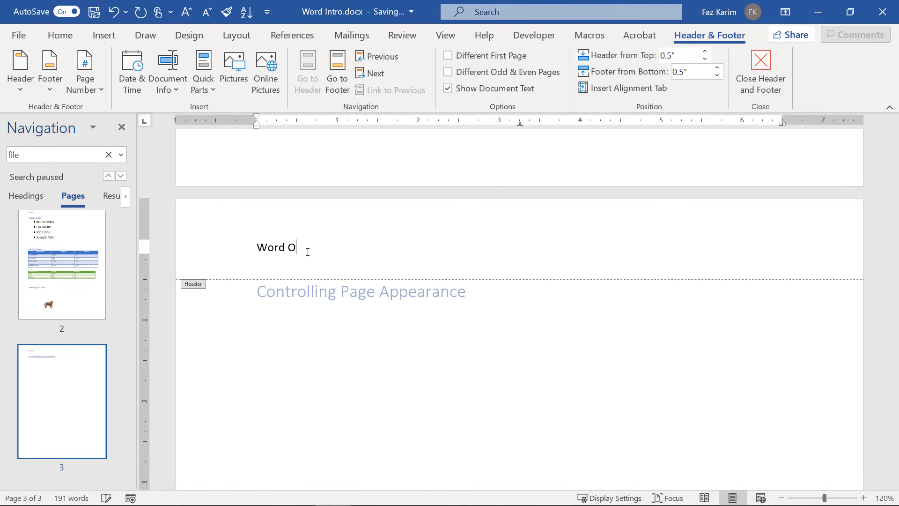
pyautogui.press('BackSpace')
pyautogui.write('Introduction')
# Close the header, scroll up to page 1, and reopen its header for editing.
pyautogui.click(775, 66)
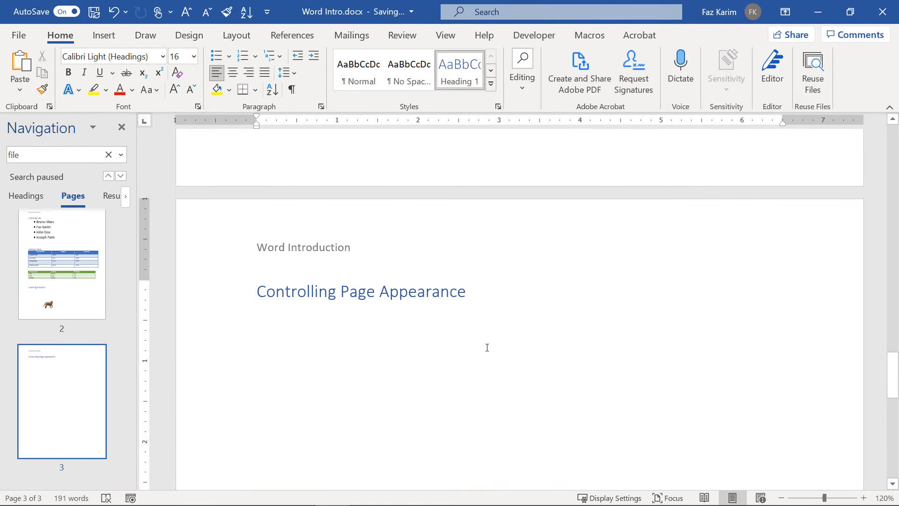
pyautogui.scroll(12, 487, 348)
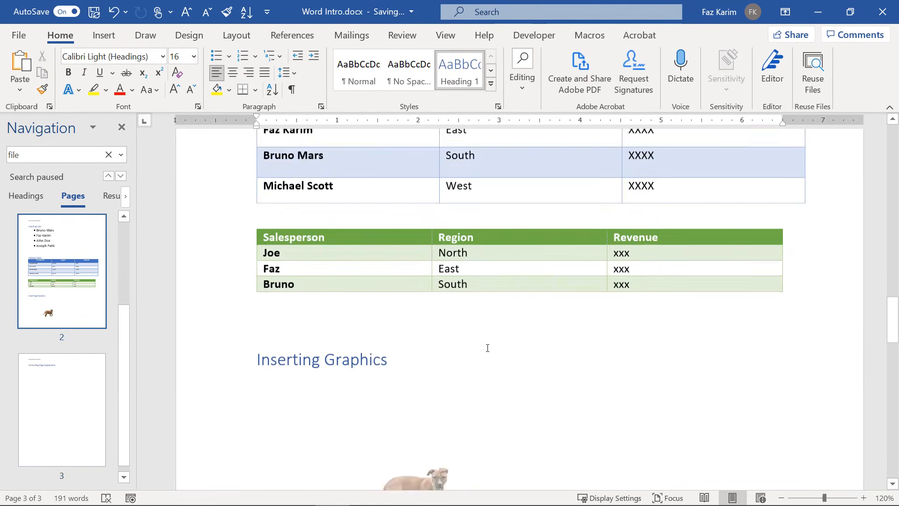
pyautogui.scroll(15, 488, 348)
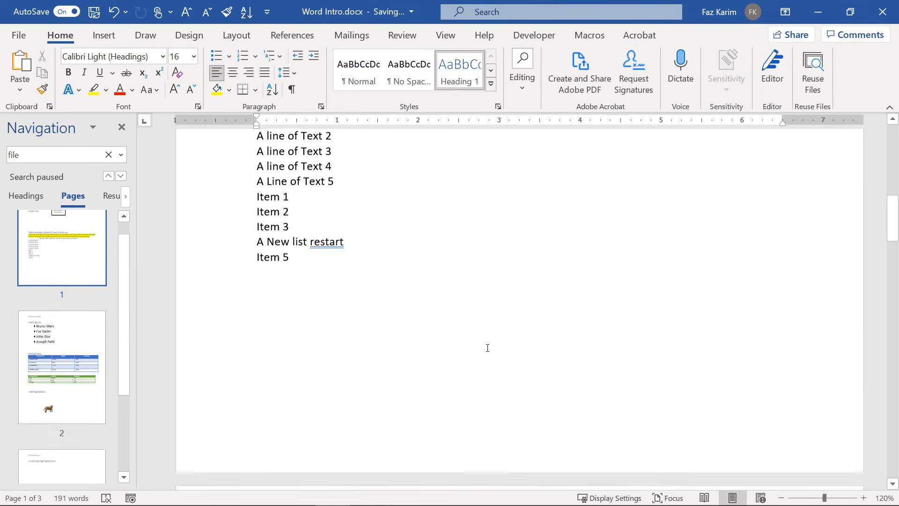
pyautogui.scroll(1, 488, 348)
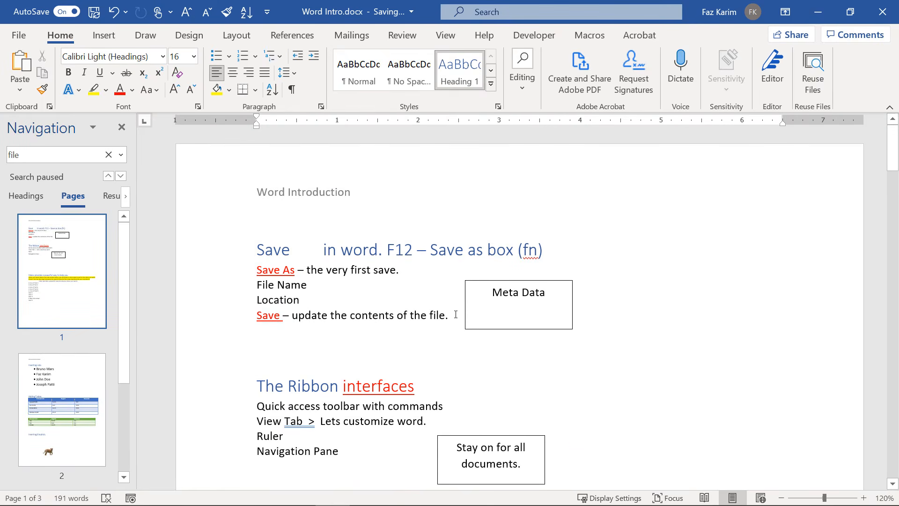
pyautogui.doubleClick(283, 192)
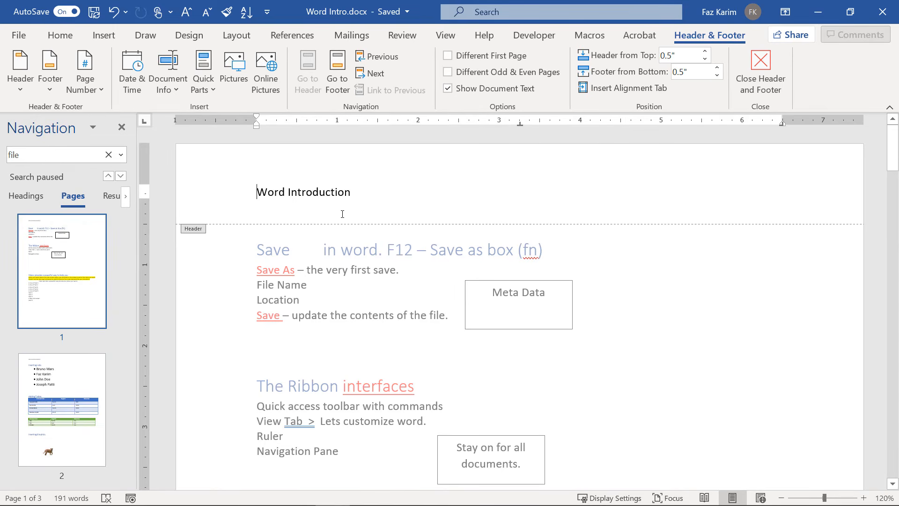
# Try a 0.3" Header from Top distance, restore it to 0.5", and return to the body.
pyautogui.click(704, 60)
pyautogui.click(705, 60)
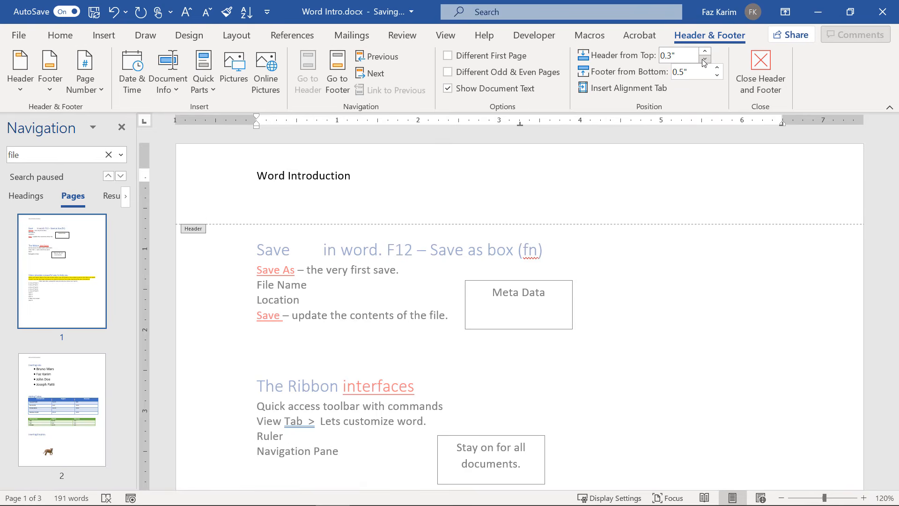
pyautogui.click(704, 51)
pyautogui.click(704, 51)
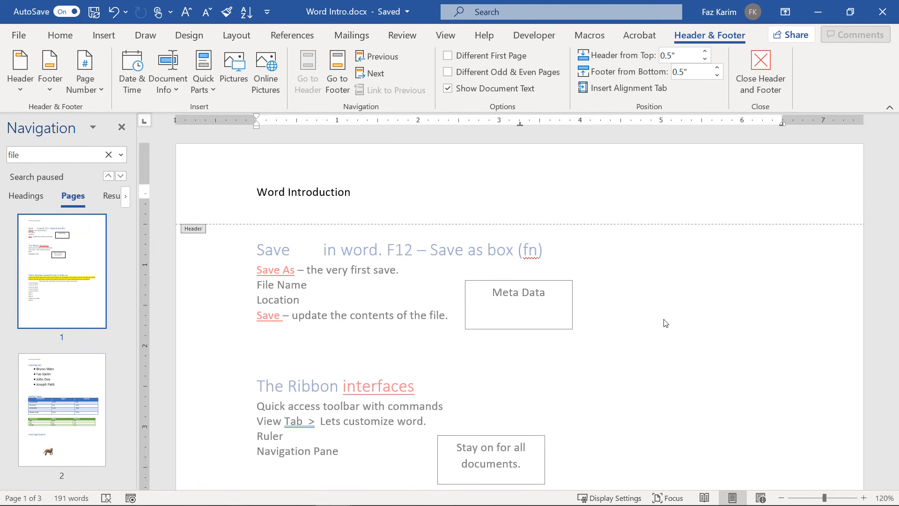
pyautogui.doubleClick(665, 323)
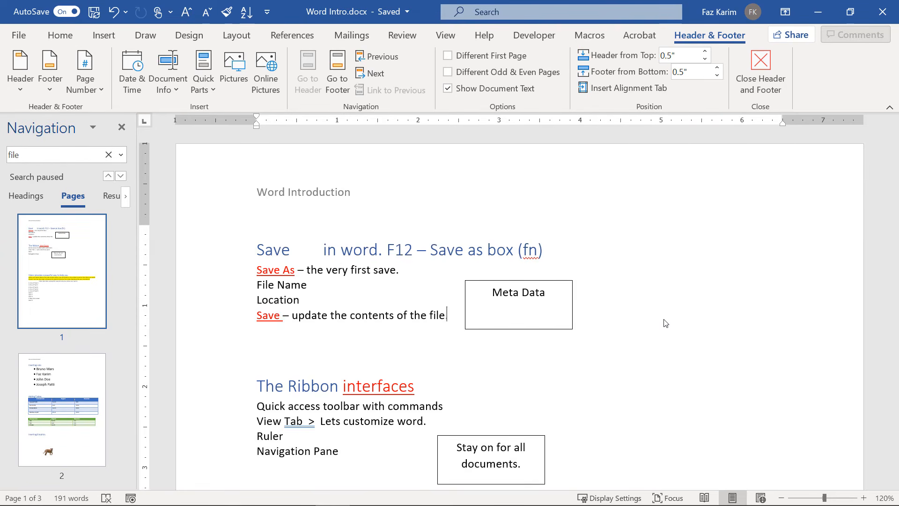
# Browse the Insert tab's header layouts without choosing one, then reopen the header.
pyautogui.click(104, 35)
pyautogui.click(628, 55)
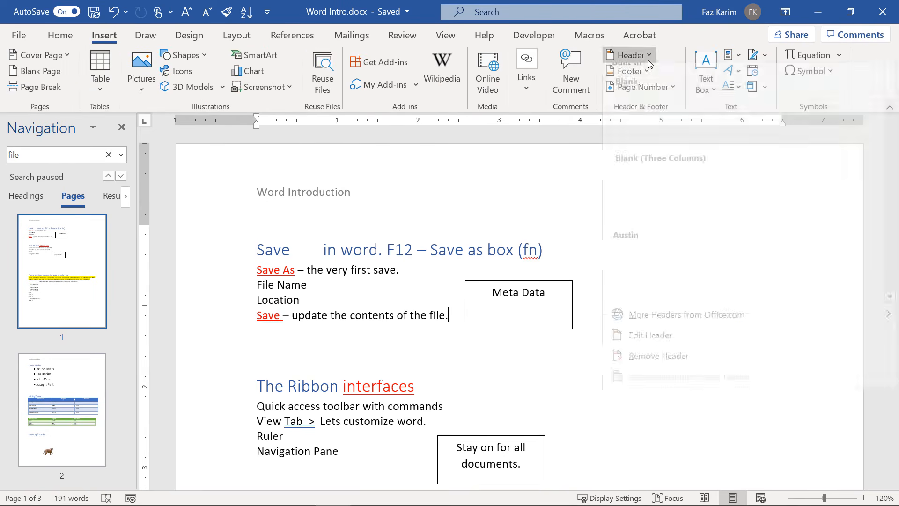
pyautogui.click(747, 435)
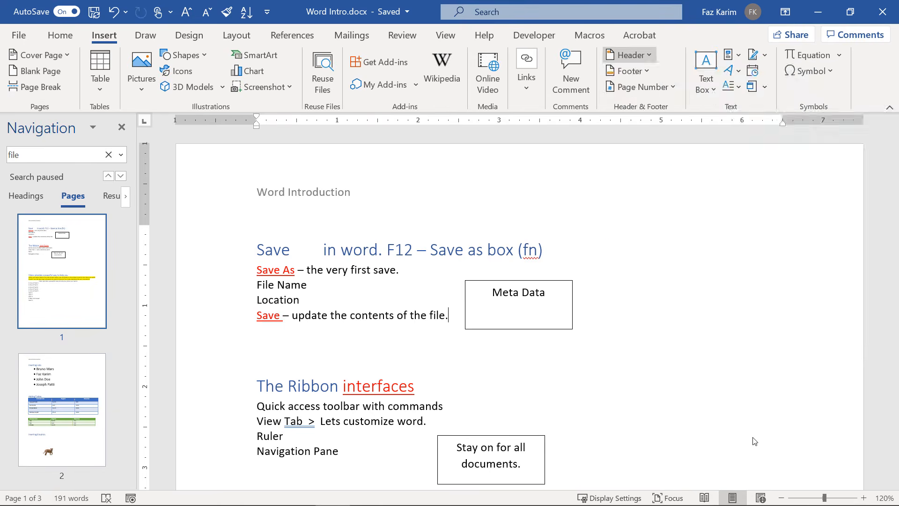
pyautogui.doubleClick(504, 180)
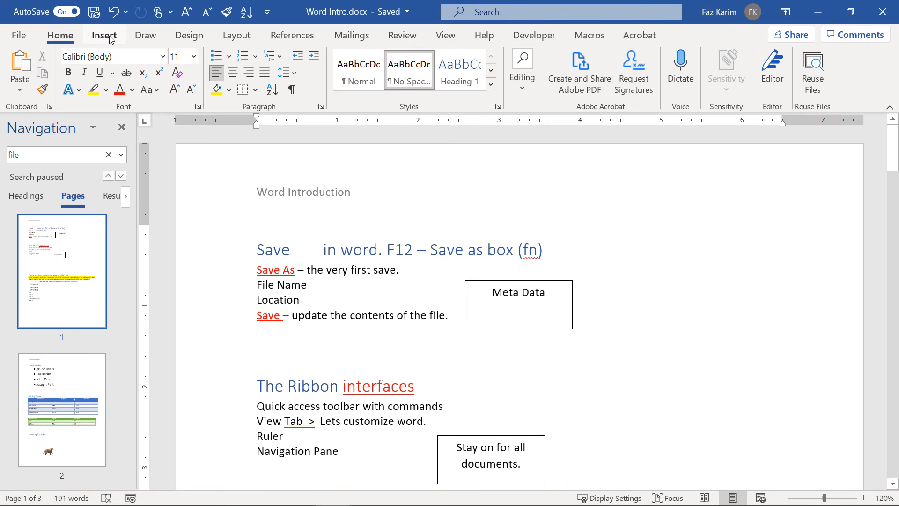
# Show the Design tab's Page Background group with watermark, page colour and borders.
pyautogui.click(105, 36)
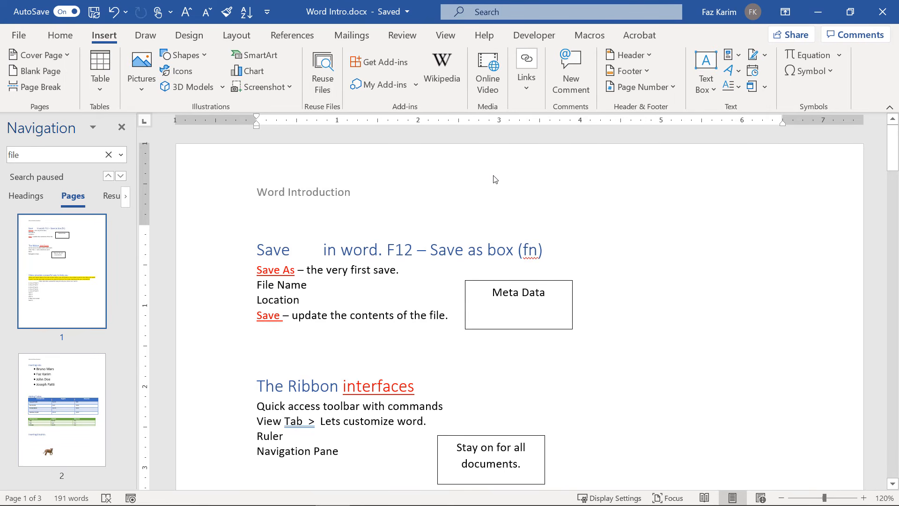
pyautogui.click(202, 45)
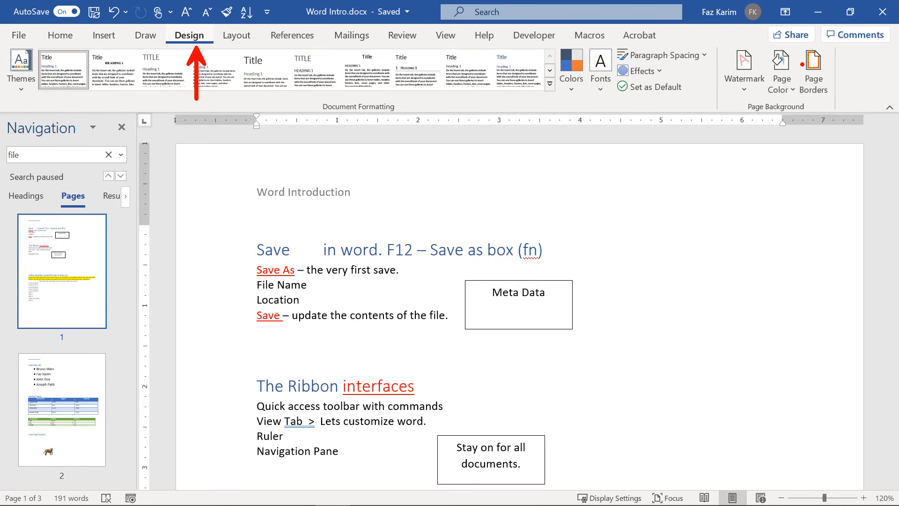
pyautogui.moveTo(703, 36); pyautogui.dragTo(849, 116)
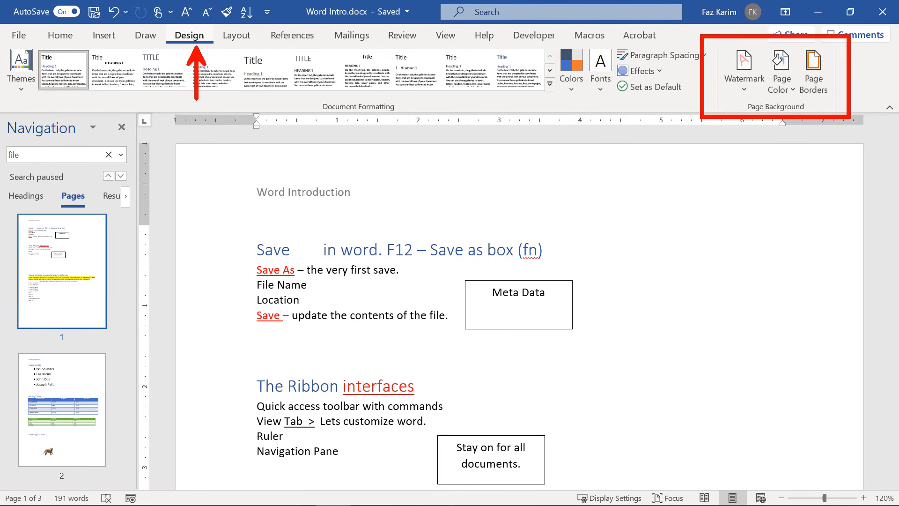
pyautogui.moveTo(769, 121); pyautogui.dragTo(764, 177)
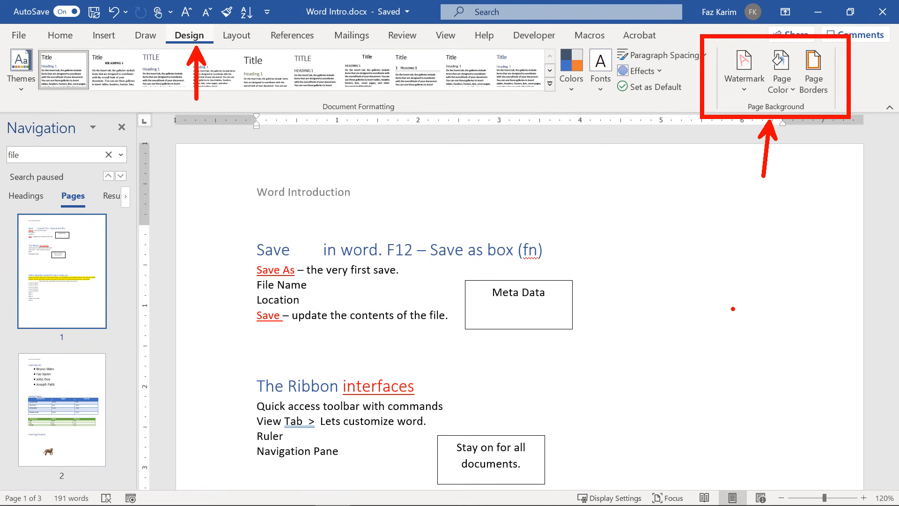
pyautogui.press('Escape')
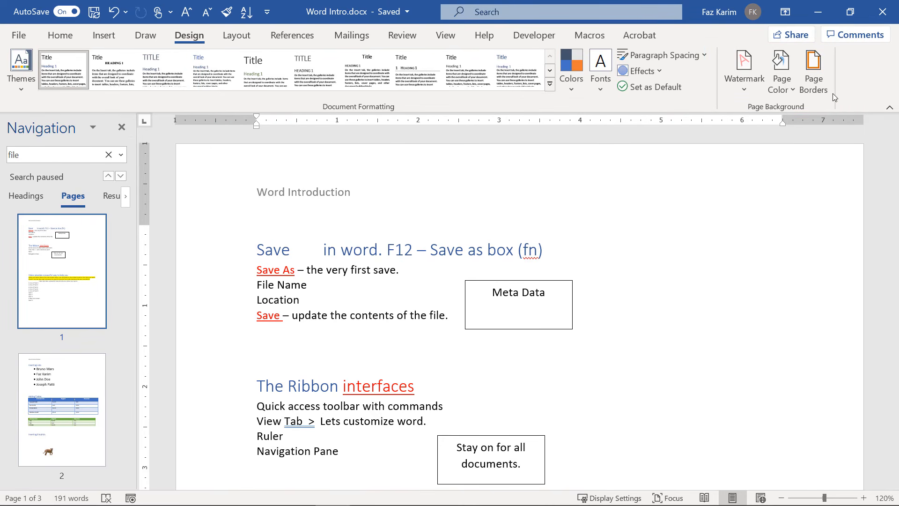
# Apply a plain Box page border to the whole document.
pyautogui.click(820, 88)
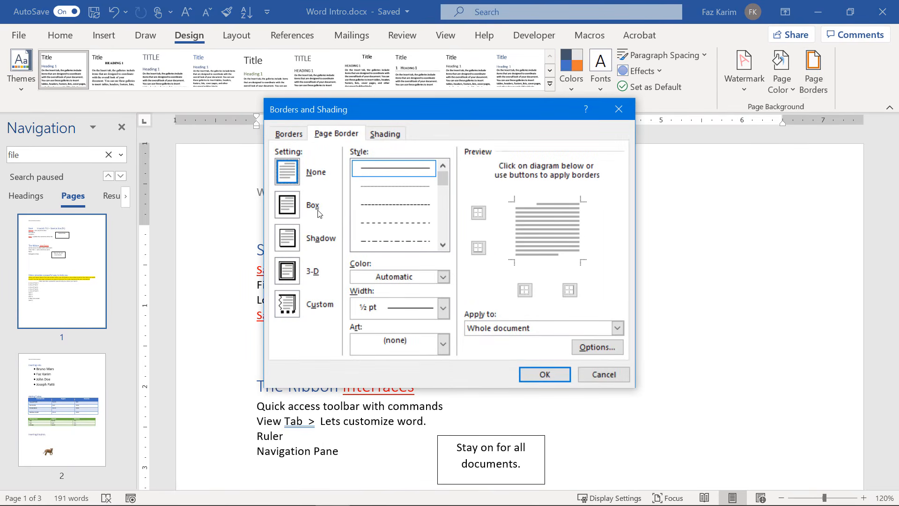
pyautogui.click(304, 210)
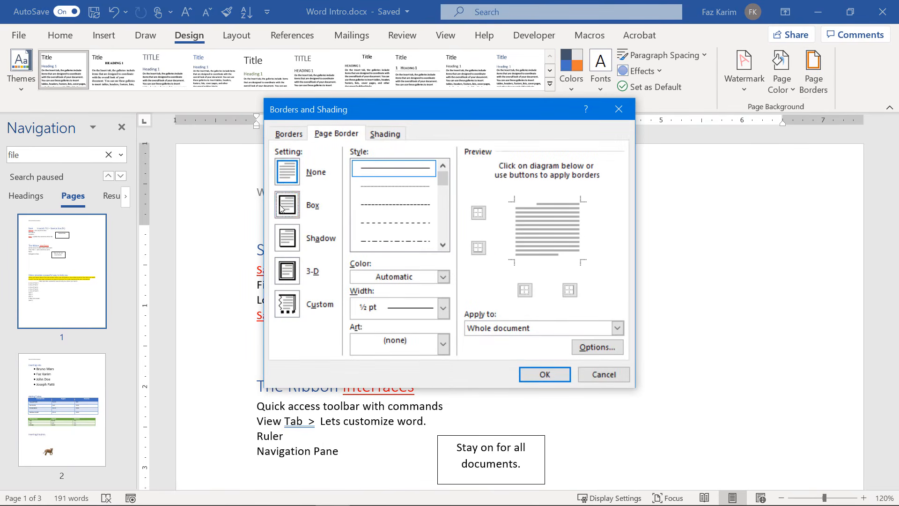
pyautogui.click(529, 373)
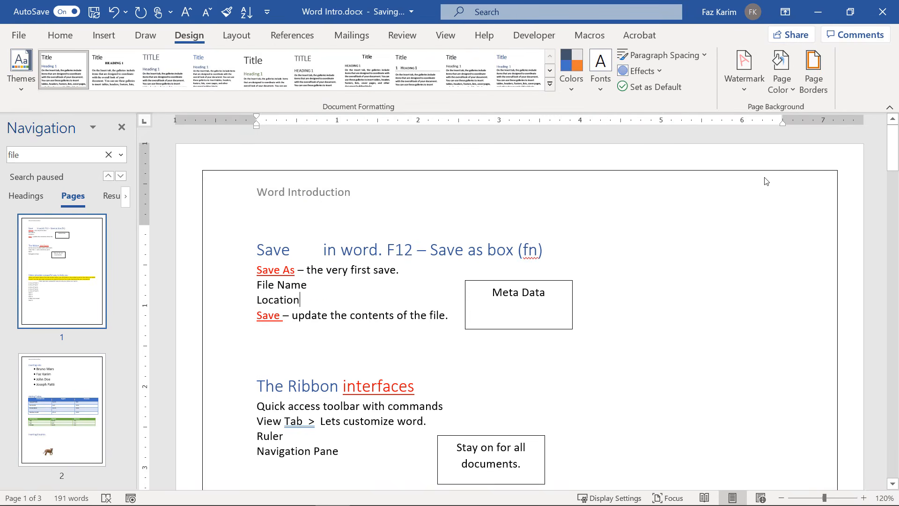
# Preview the Shadow, 3-D and Custom border settings with dashed line styles.
pyautogui.click(812, 92)
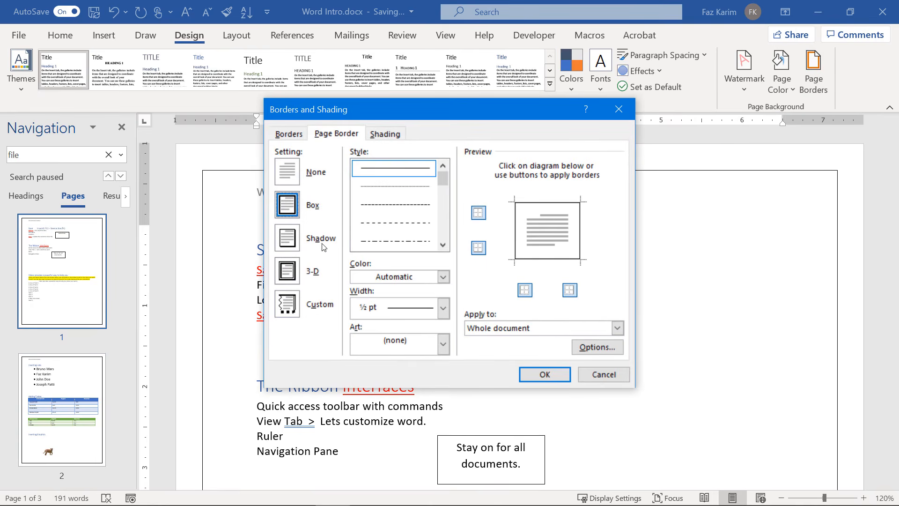
pyautogui.click(293, 242)
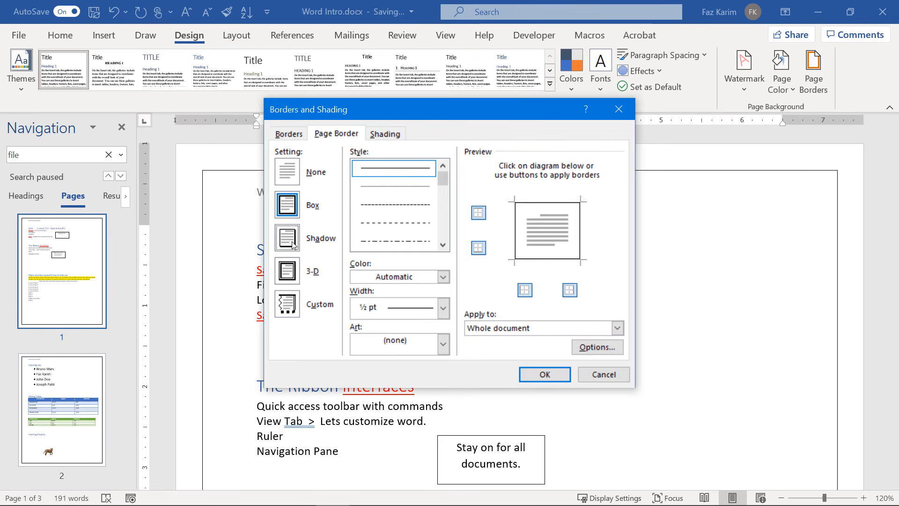
pyautogui.click(290, 276)
pyautogui.click(291, 300)
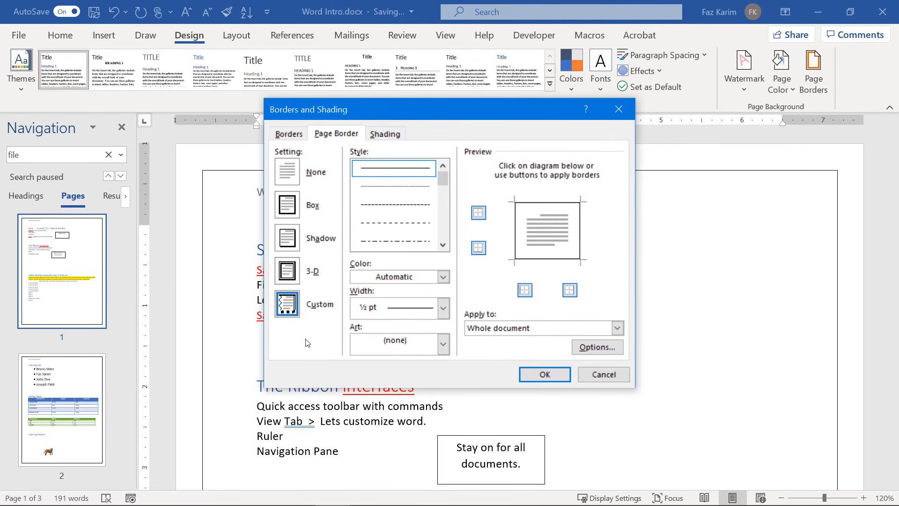
pyautogui.click(422, 208)
pyautogui.click(420, 224)
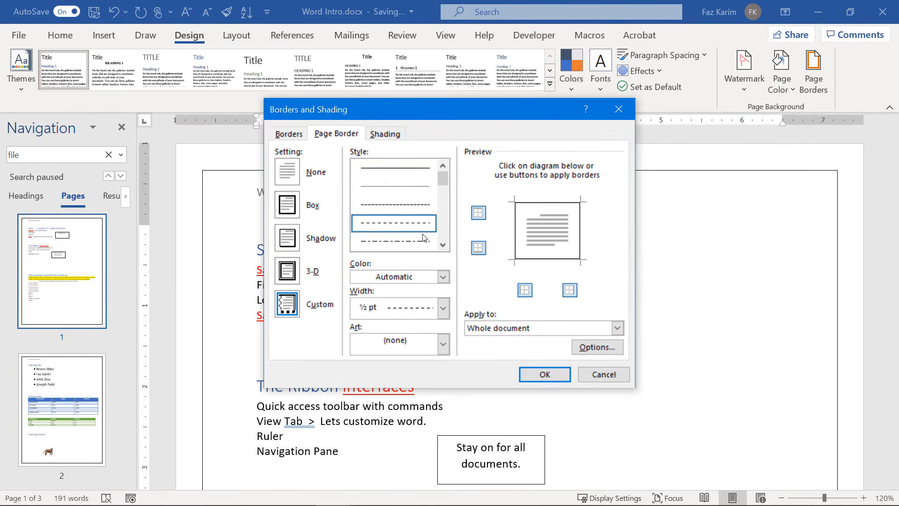
pyautogui.click(443, 245)
pyautogui.click(443, 245)
# Apply a double-line custom page border to the whole document.
pyautogui.click(424, 236)
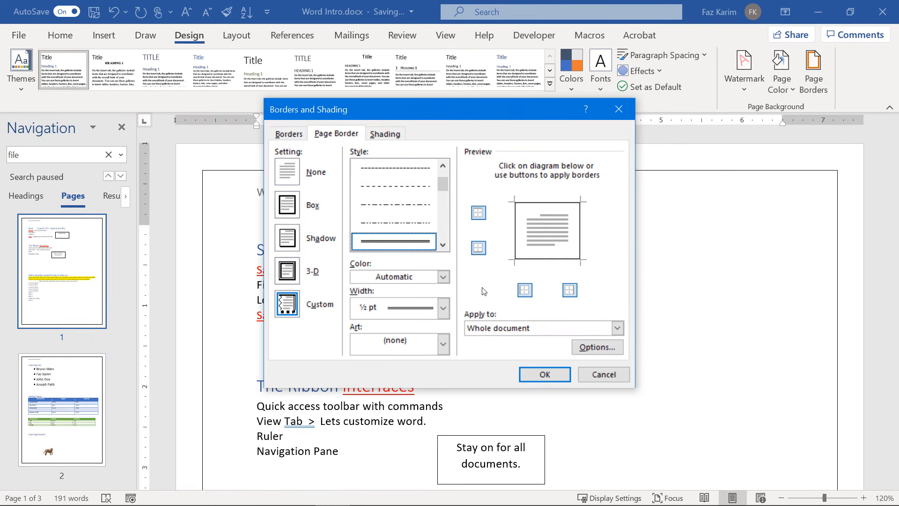
pyautogui.click(614, 328)
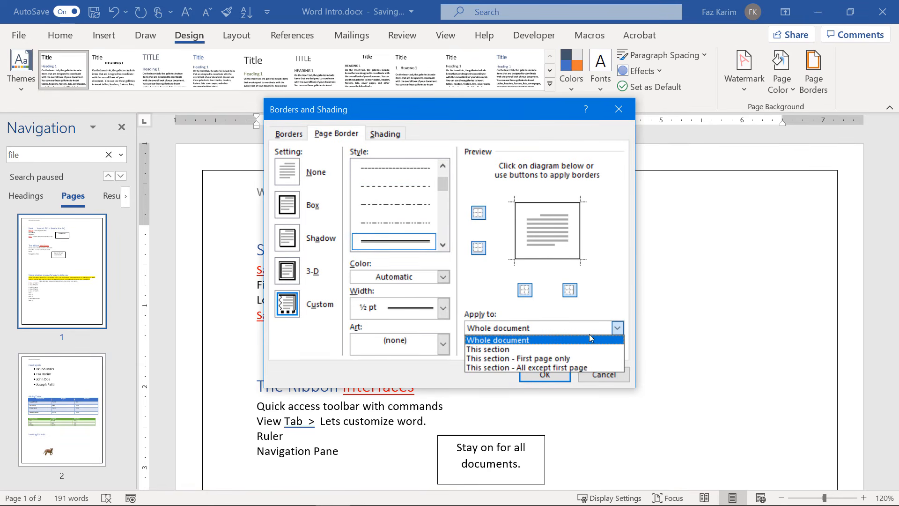
pyautogui.click(616, 338)
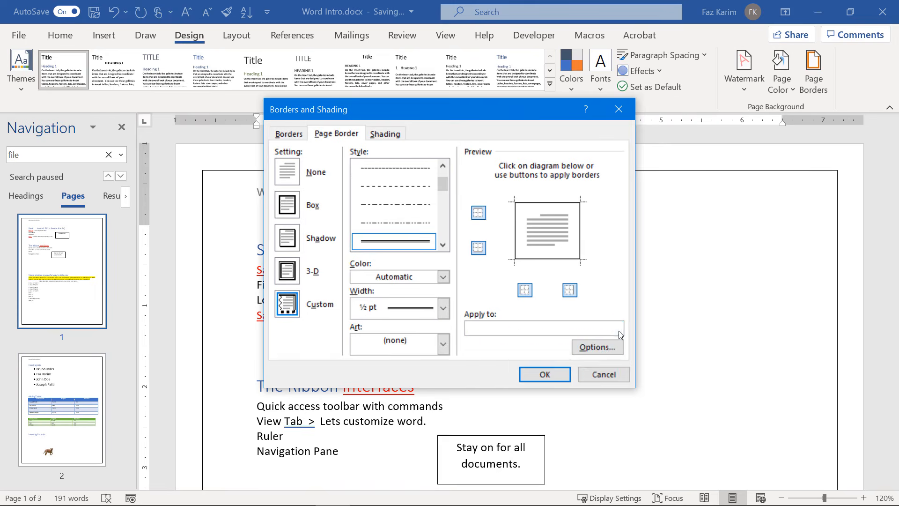
pyautogui.click(544, 374)
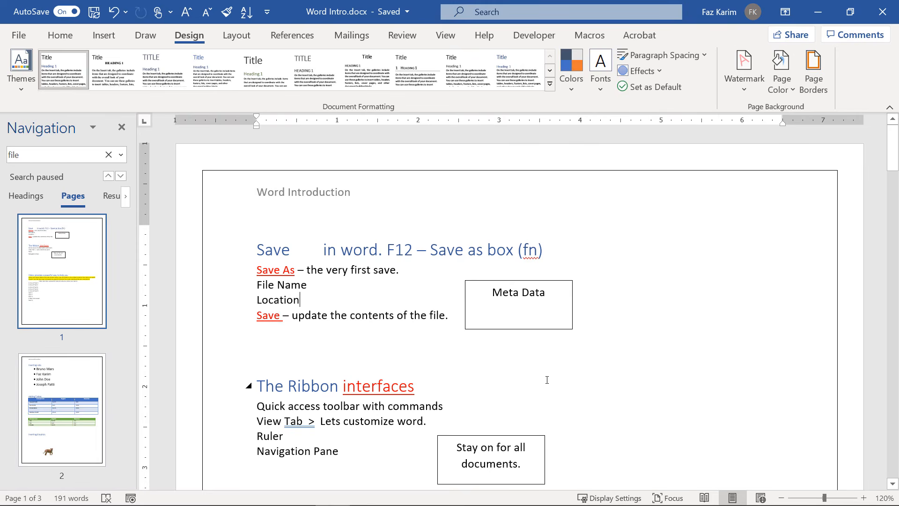
pyautogui.click(785, 93)
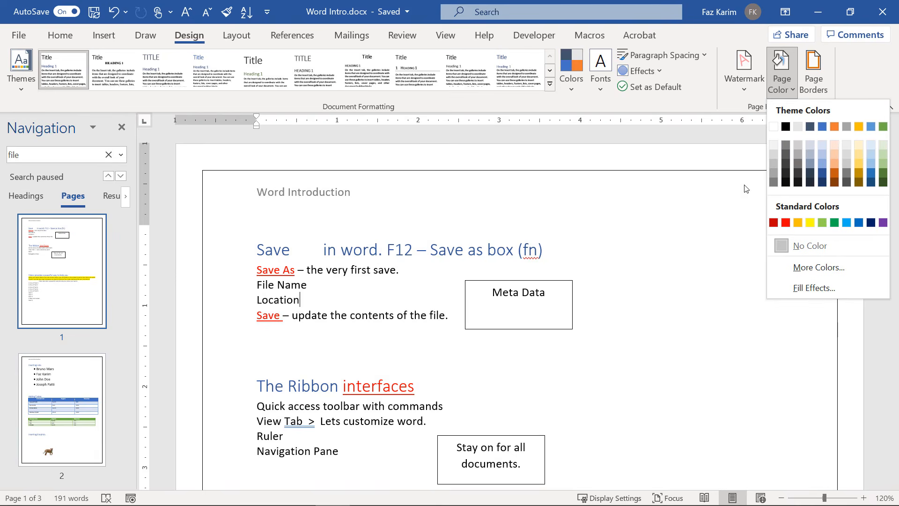
# Set the page colour to a light gray theme swatch.
pyautogui.click(798, 148)
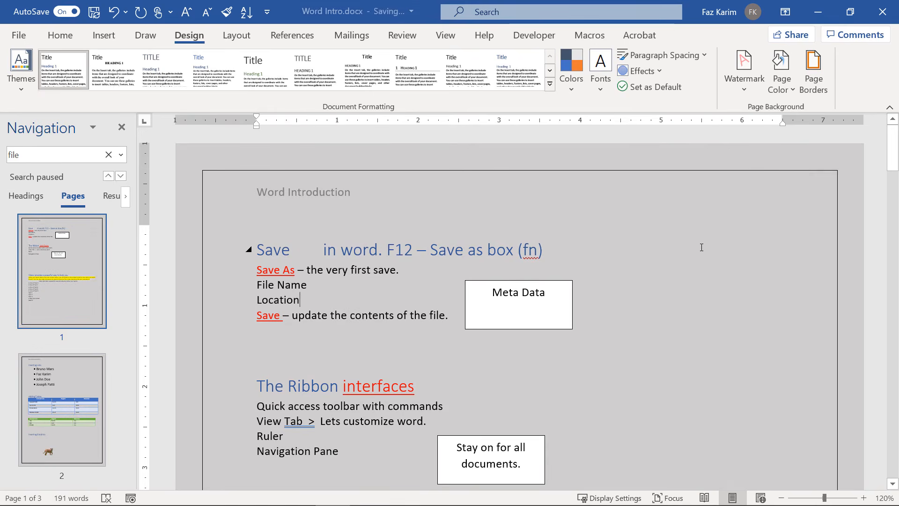
pyautogui.keyDown('ctrl'); pyautogui.scroll(-5, 701, 247); pyautogui.keyUp('ctrl')
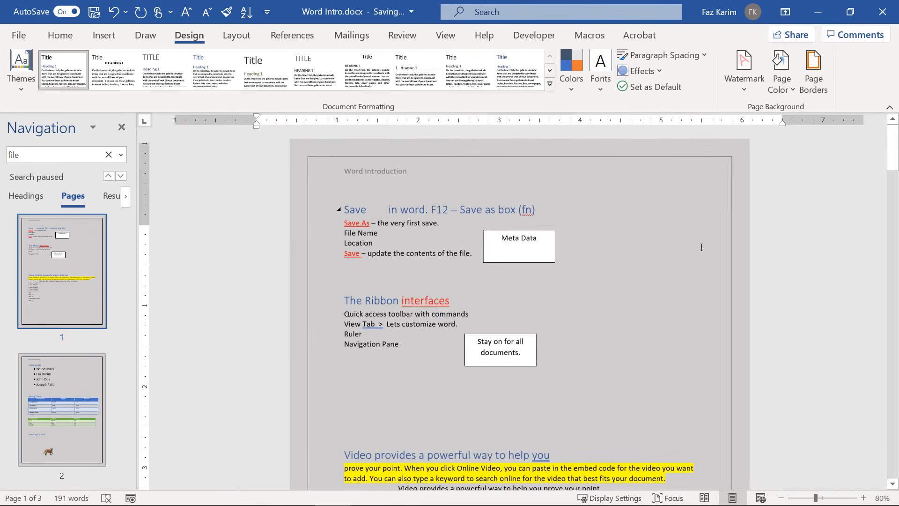
pyautogui.keyDown('ctrl'); pyautogui.scroll(3, 702, 248); pyautogui.keyUp('ctrl')
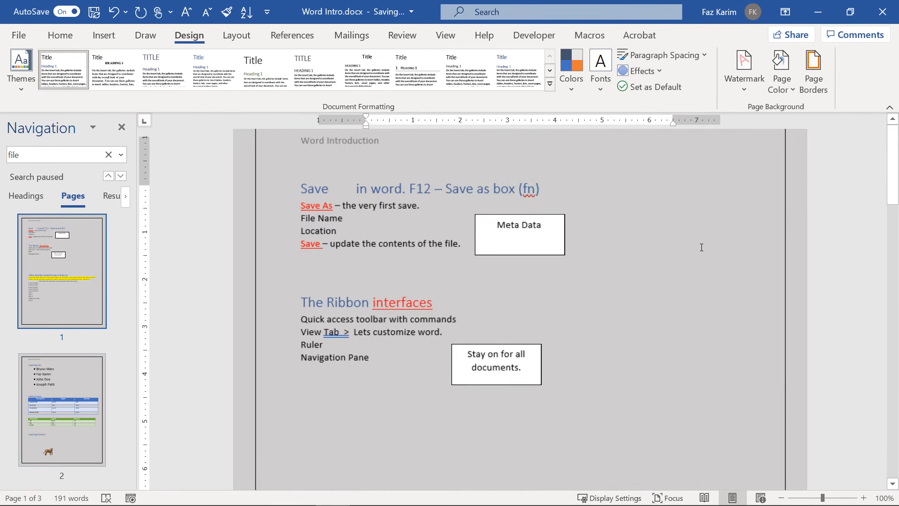
pyautogui.click(752, 82)
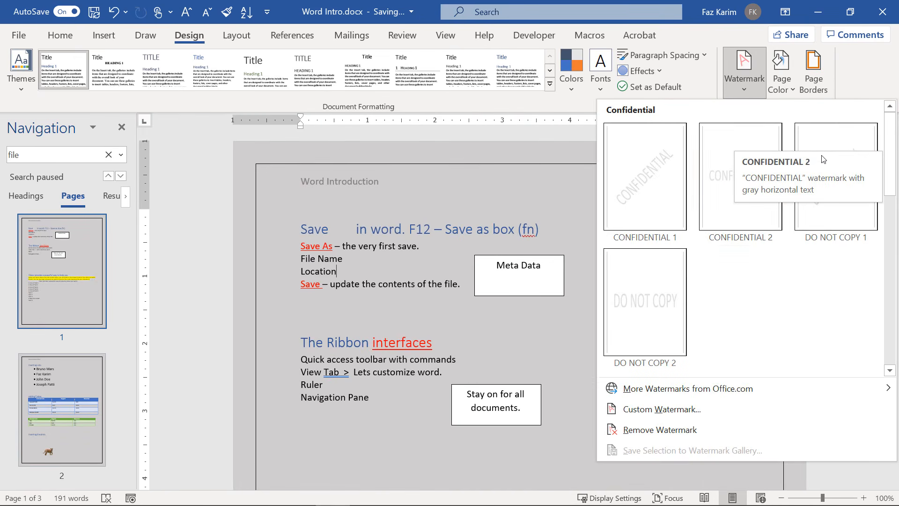
# Apply the diagonal DO NOT COPY 1 watermark across the pages.
pyautogui.click(819, 140)
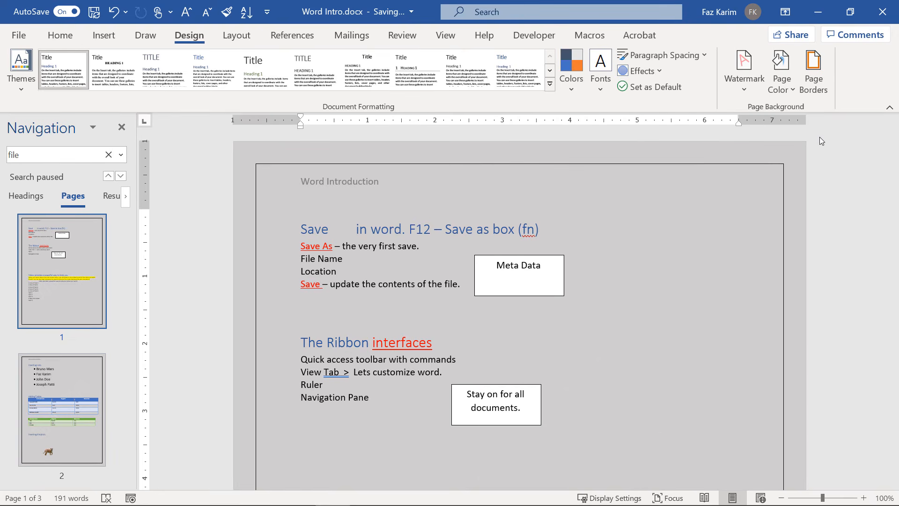
pyautogui.click(738, 88)
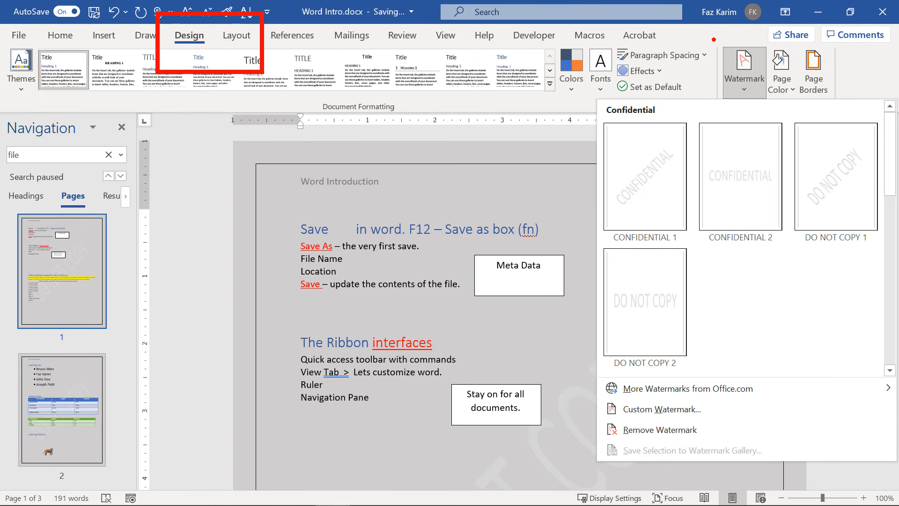
pyautogui.moveTo(707, 39); pyautogui.dragTo(843, 110)
pyautogui.press('Escape')
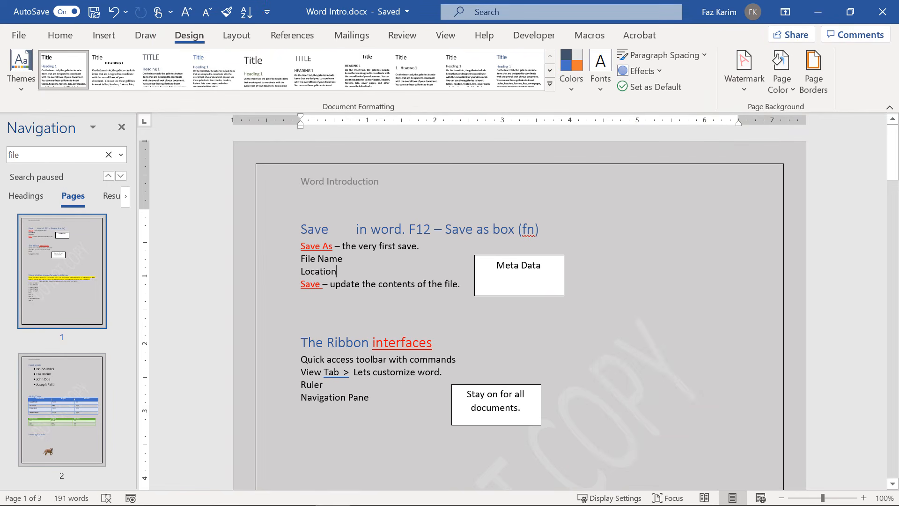
pyautogui.hotkey('ctrl', '2')
pyautogui.moveTo(741, 77); pyautogui.dragTo(690, 99)
pyautogui.moveTo(767, 92); pyautogui.dragTo(738, 123)
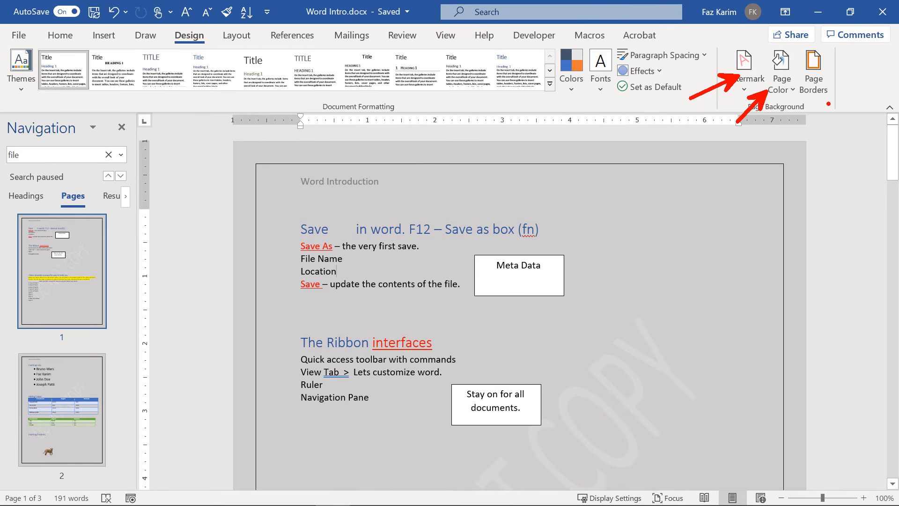
pyautogui.moveTo(825, 94); pyautogui.dragTo(825, 127)
pyautogui.moveTo(219, 136)
pyautogui.mouseDown()
pyautogui.moveTo(461, 204)
pyautogui.moveTo(818, 217)
pyautogui.moveTo(804, 222)
pyautogui.mouseUp()
pyautogui.moveTo(430, 179); pyautogui.dragTo(512, 201)
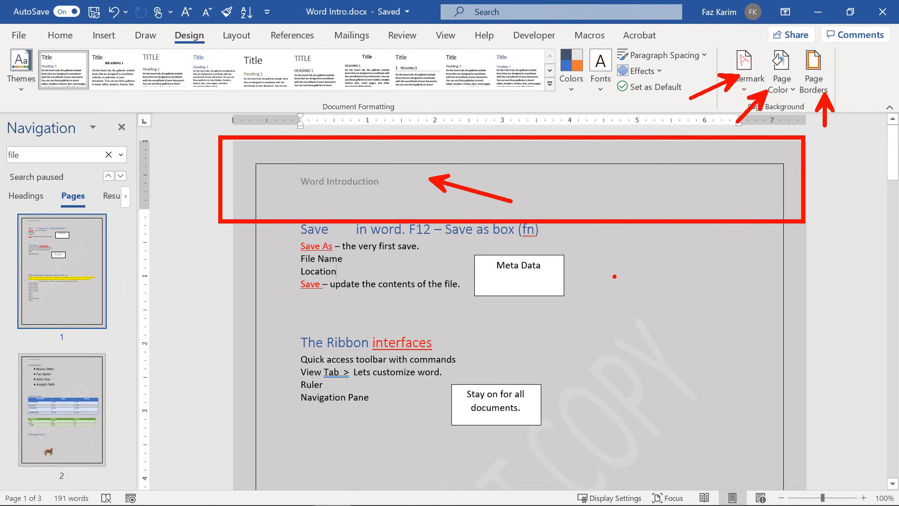
pyautogui.press('Escape')
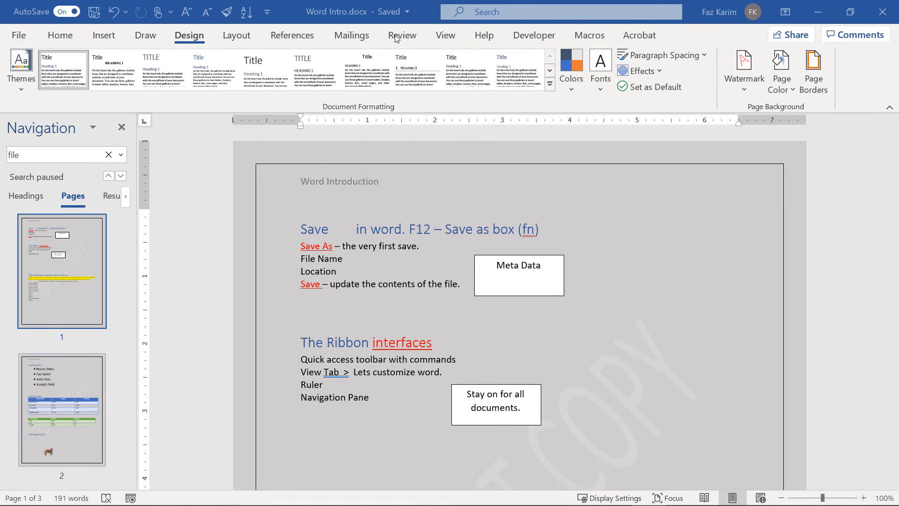
# Run the Editor check from the Review tab and ignore the fn spelling flag once.
pyautogui.click(395, 38)
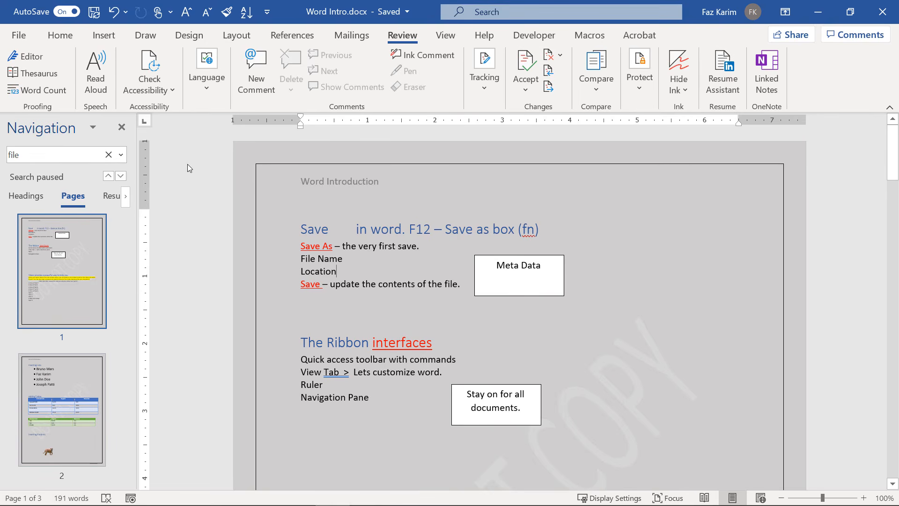
pyautogui.click(32, 56)
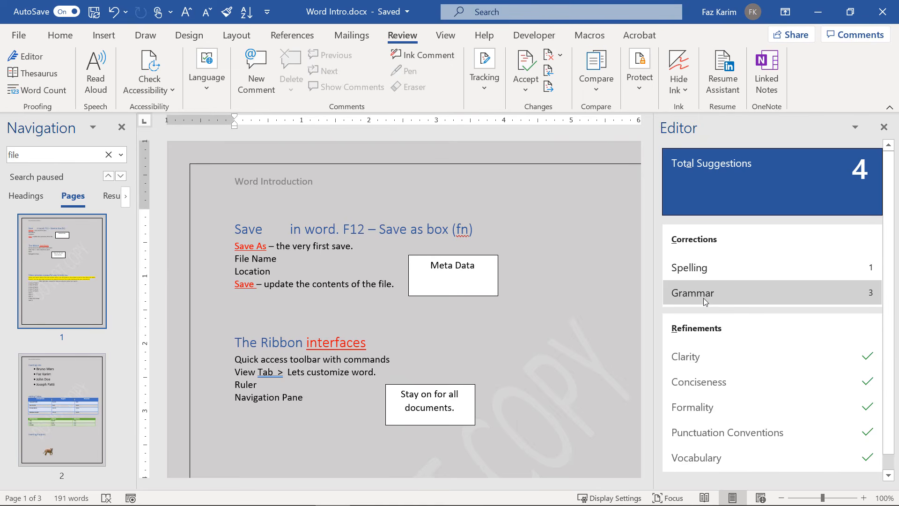
pyautogui.click(701, 270)
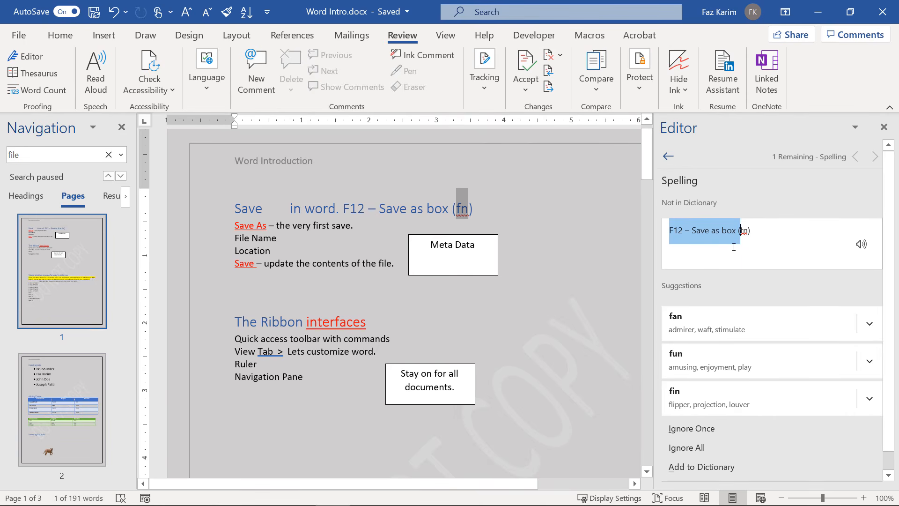
pyautogui.click(737, 230)
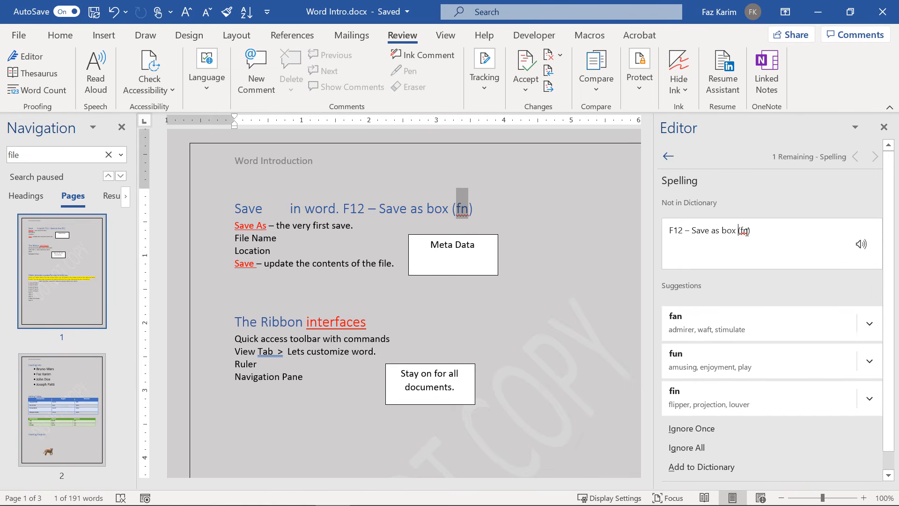
pyautogui.click(744, 231)
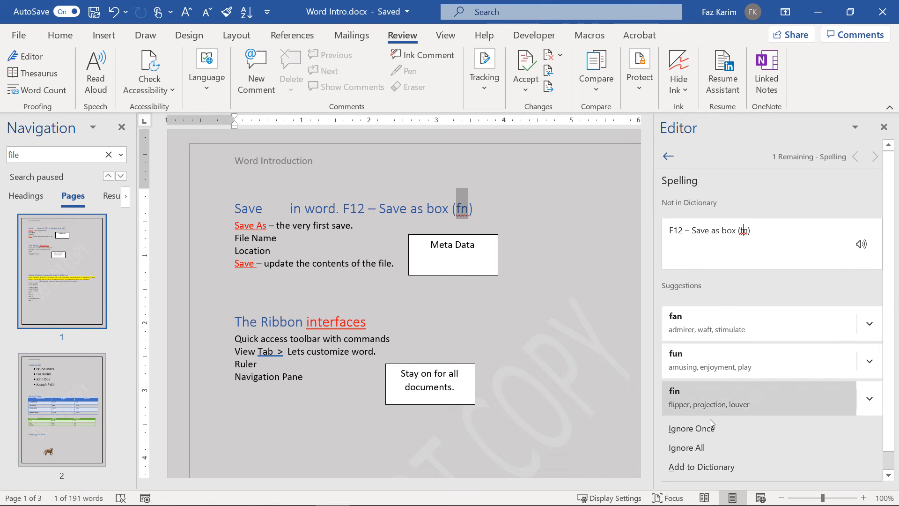
pyautogui.click(705, 432)
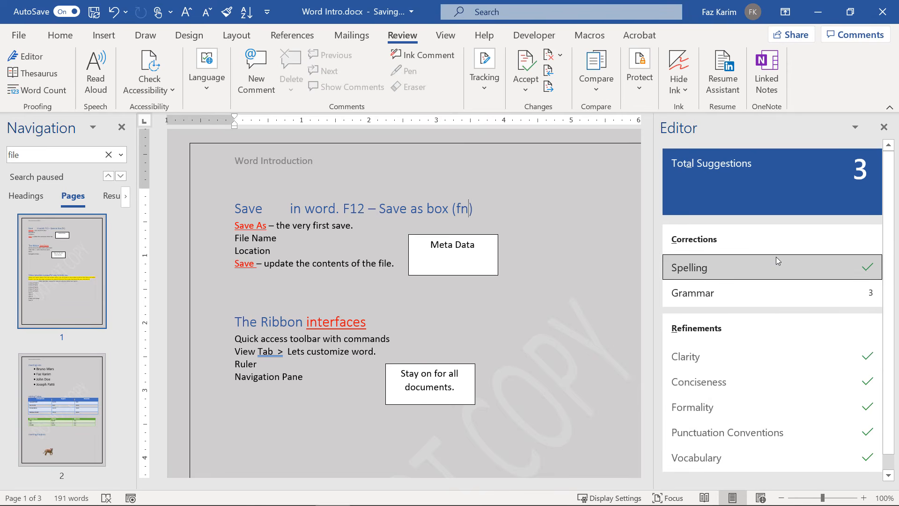
# Accept each grammar fix, from spacing and periods to 'A New list restarts.'.
pyautogui.click(718, 299)
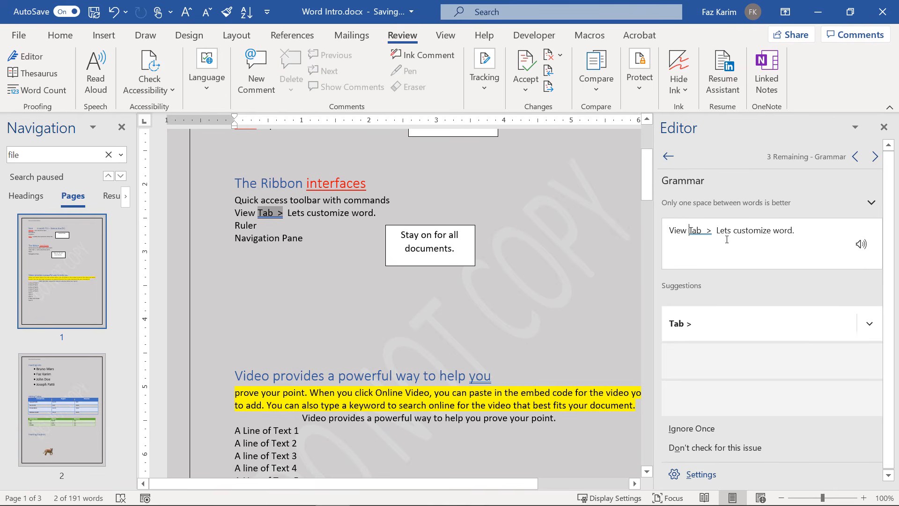
pyautogui.click(678, 333)
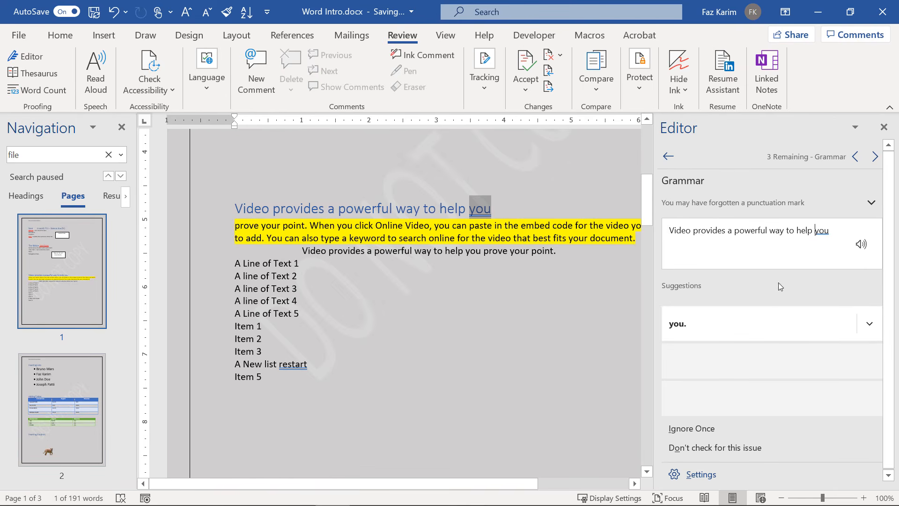
pyautogui.click(702, 328)
pyautogui.click(696, 325)
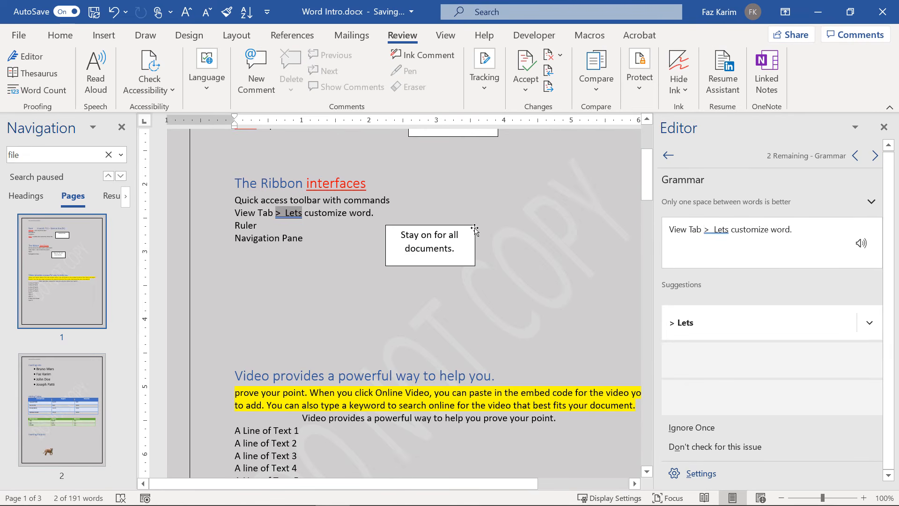
pyautogui.click(729, 326)
pyautogui.click(706, 314)
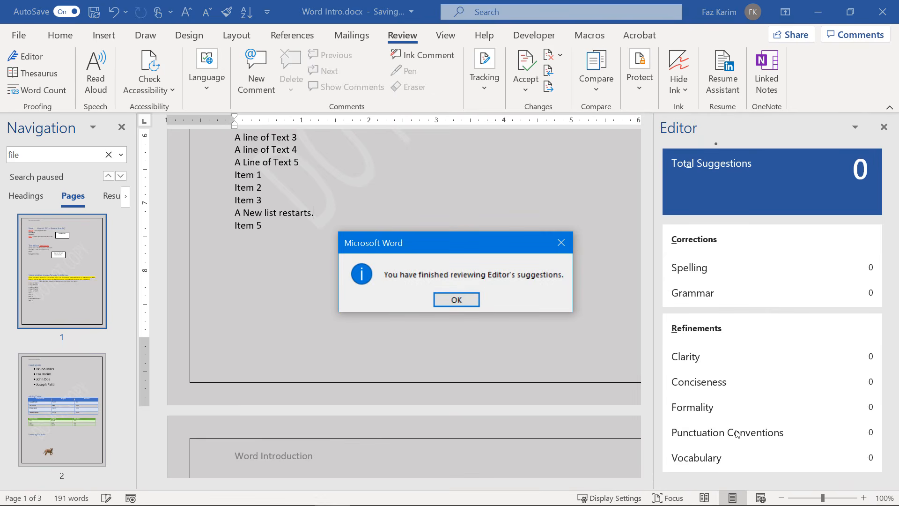
# Close the completion message and Editor pane, then confirm Word Count shows 3 pages, 191 words.
pyautogui.click(457, 301)
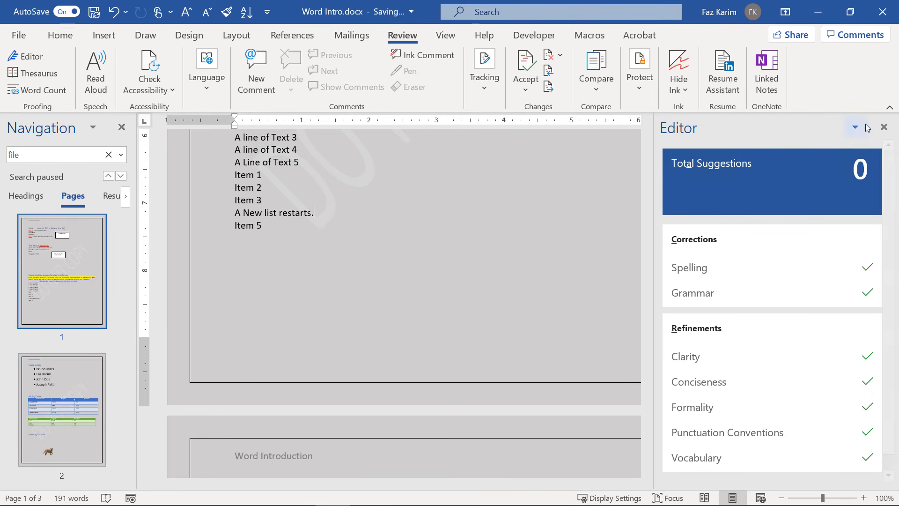
pyautogui.click(884, 126)
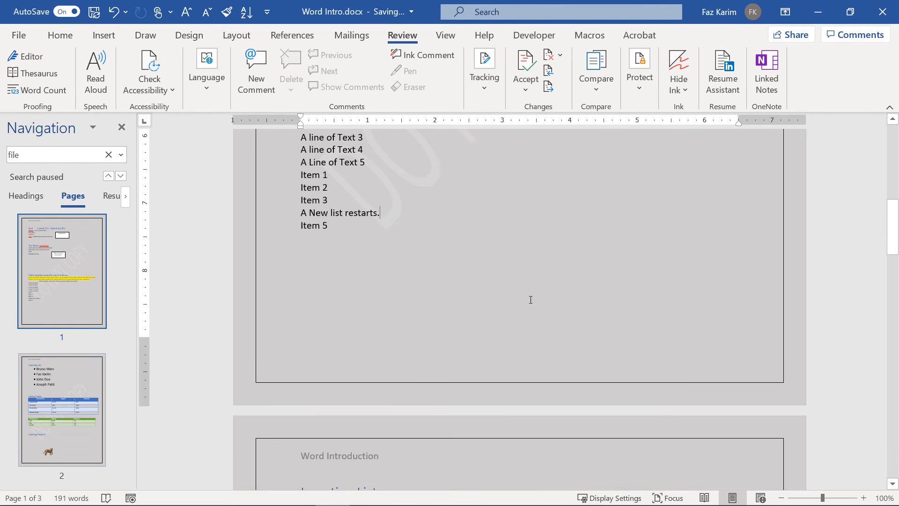
pyautogui.click(38, 94)
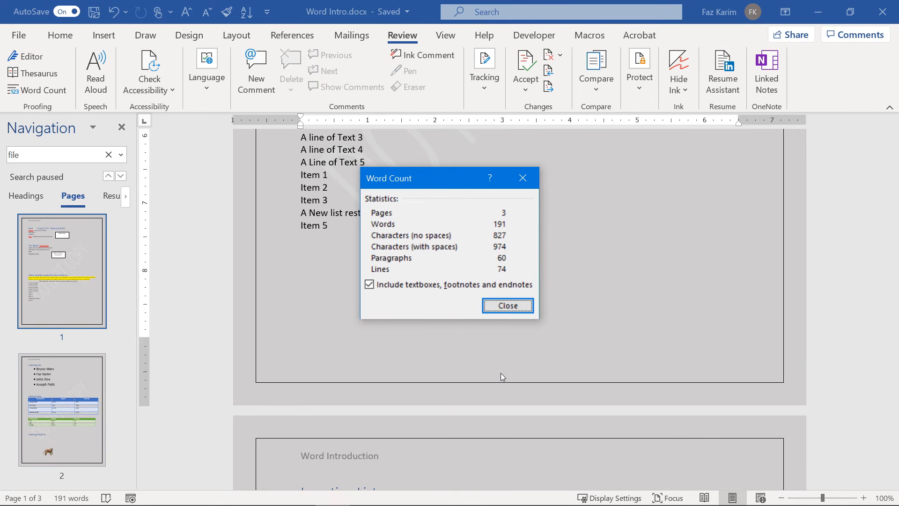
pyautogui.click(512, 307)
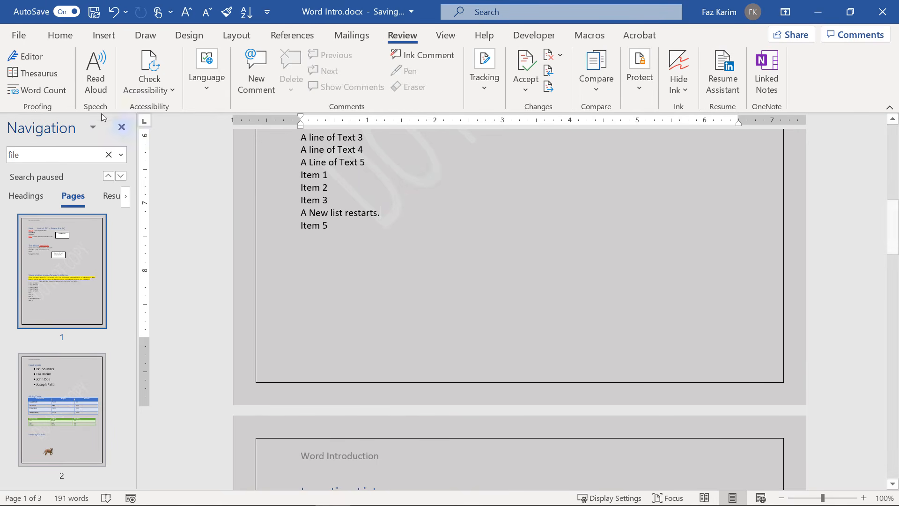
# Select 'restarts' in 'A New list restarts.', show its Thesaurus synonyms, then look up 'resumes'.
pyautogui.click(33, 73)
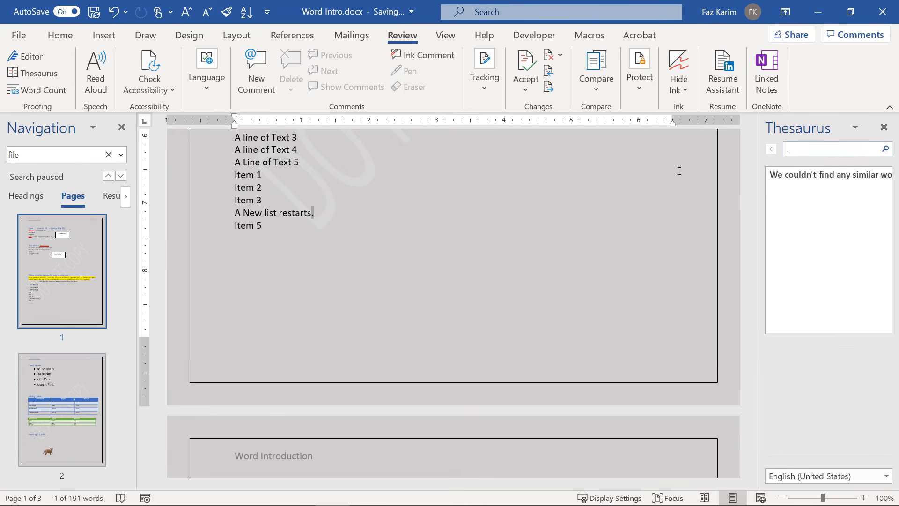
pyautogui.moveTo(314, 213); pyautogui.dragTo(280, 213)
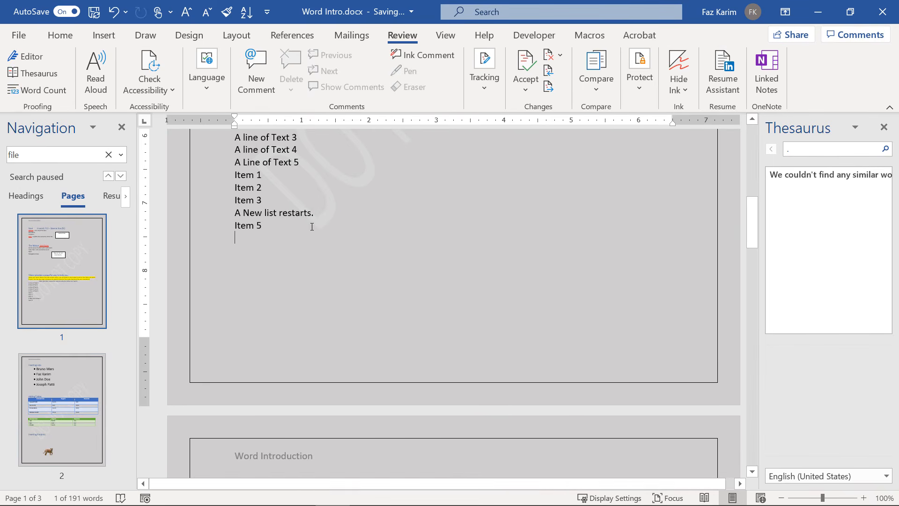
pyautogui.moveTo(280, 213); pyautogui.dragTo(312, 212)
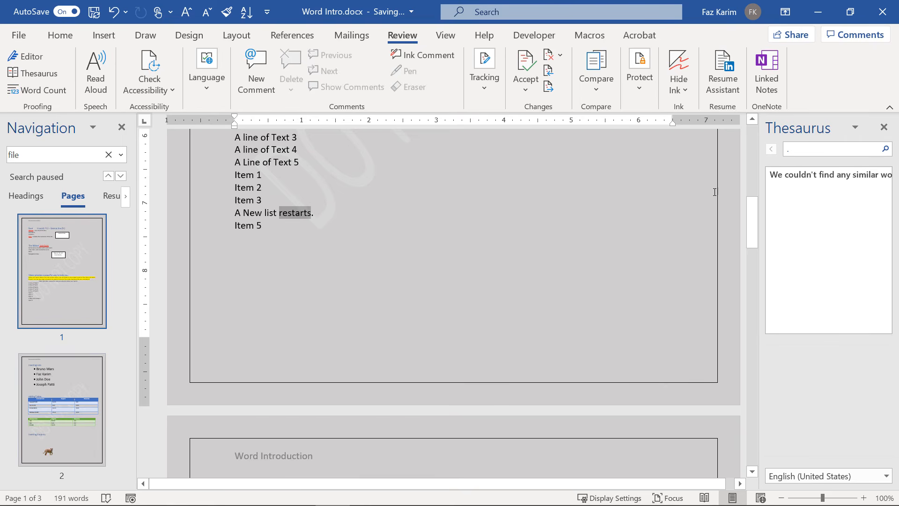
pyautogui.click(883, 127)
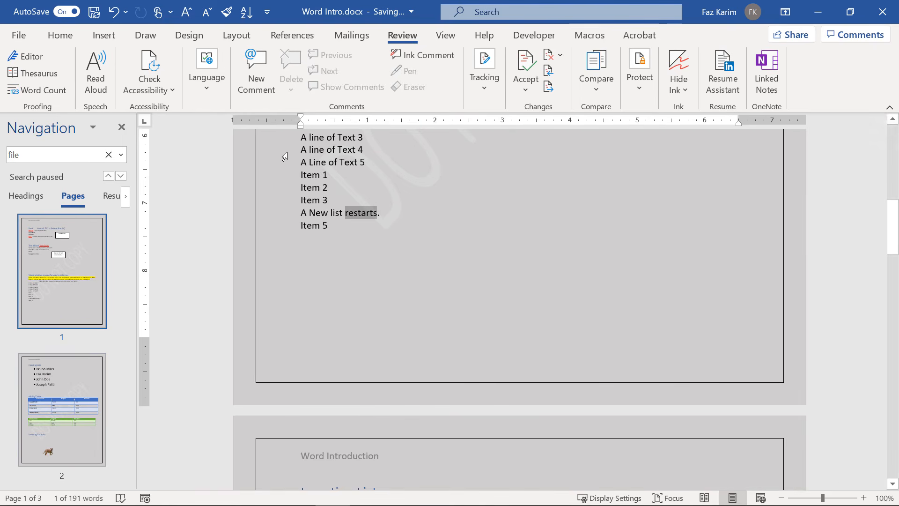
pyautogui.click(35, 78)
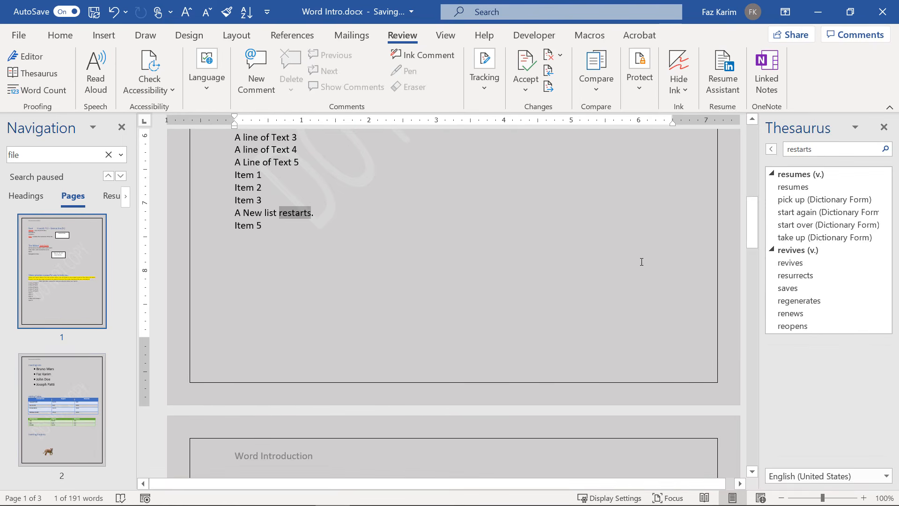
pyautogui.click(803, 187)
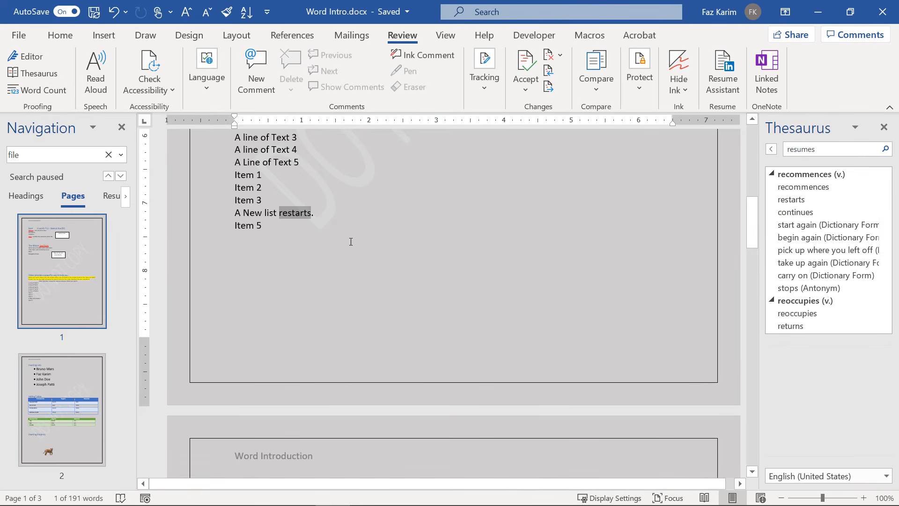
pyautogui.click(159, 89)
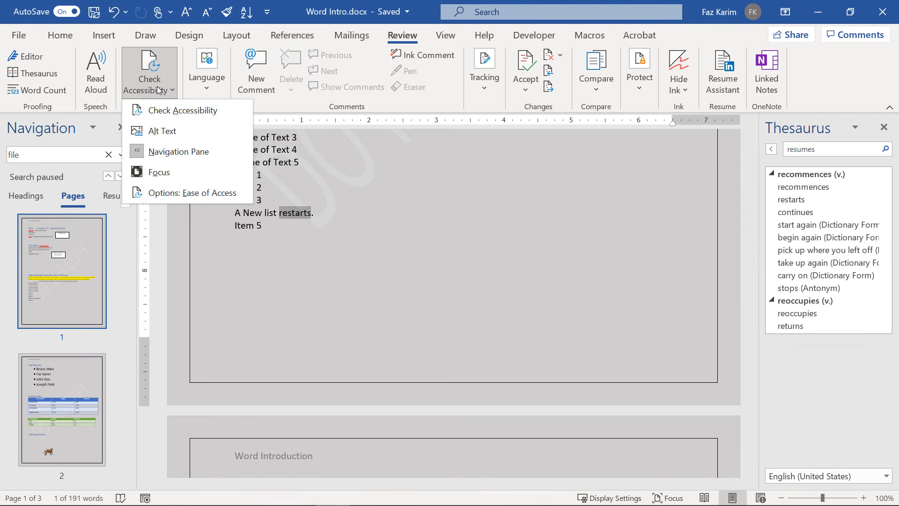
pyautogui.click(172, 107)
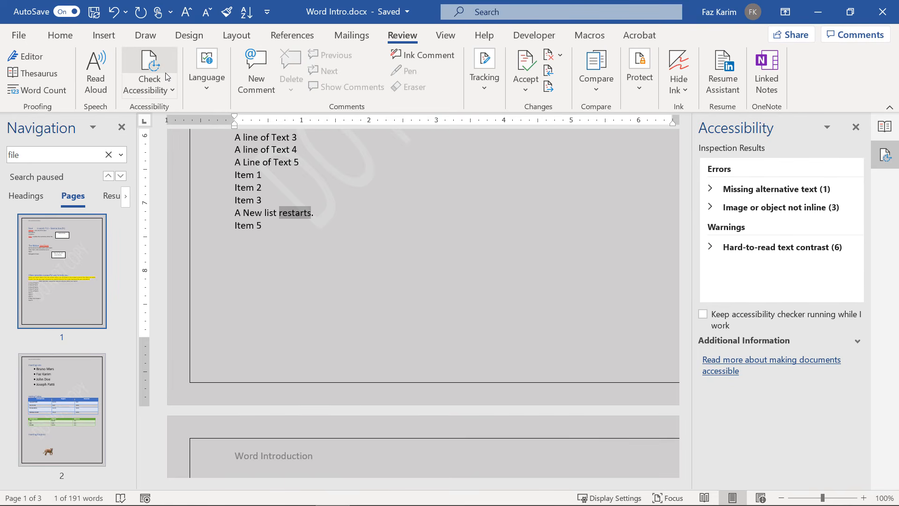
pyautogui.click(855, 127)
pyautogui.hotkey('shift', 'F7')
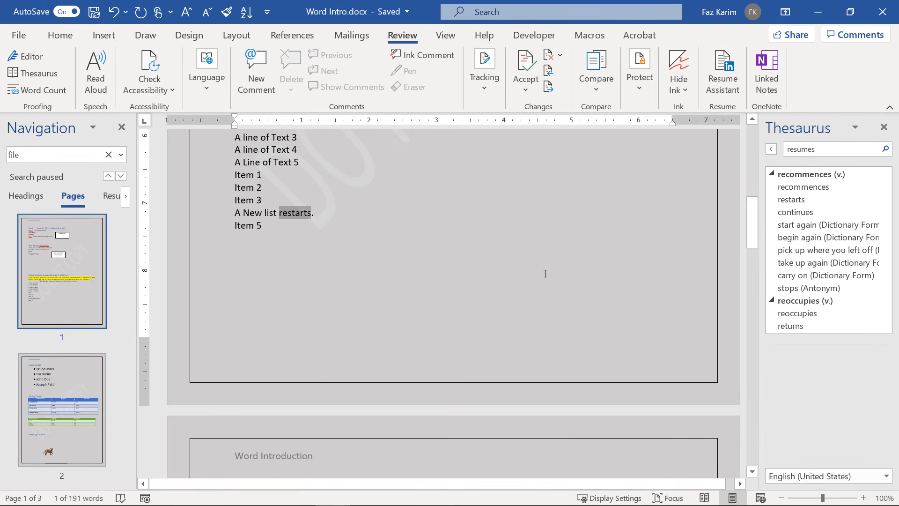
pyautogui.click(884, 127)
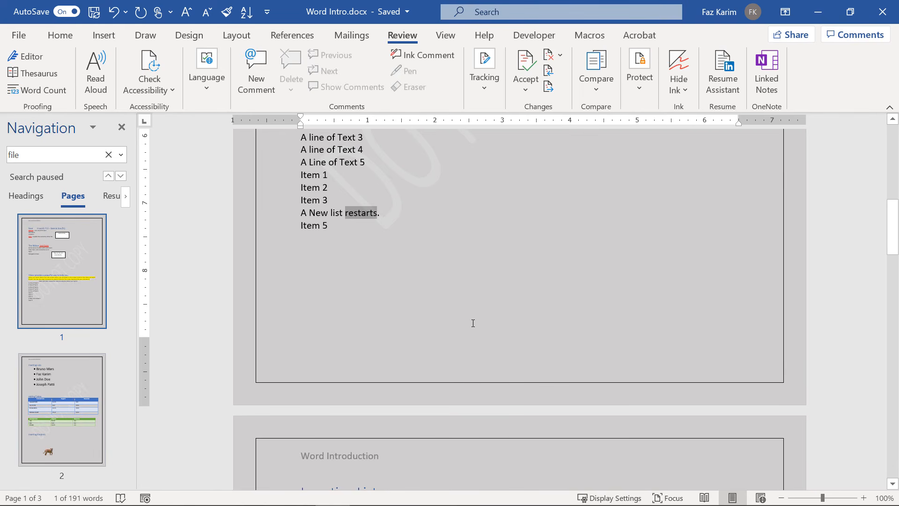
pyautogui.click(266, 87)
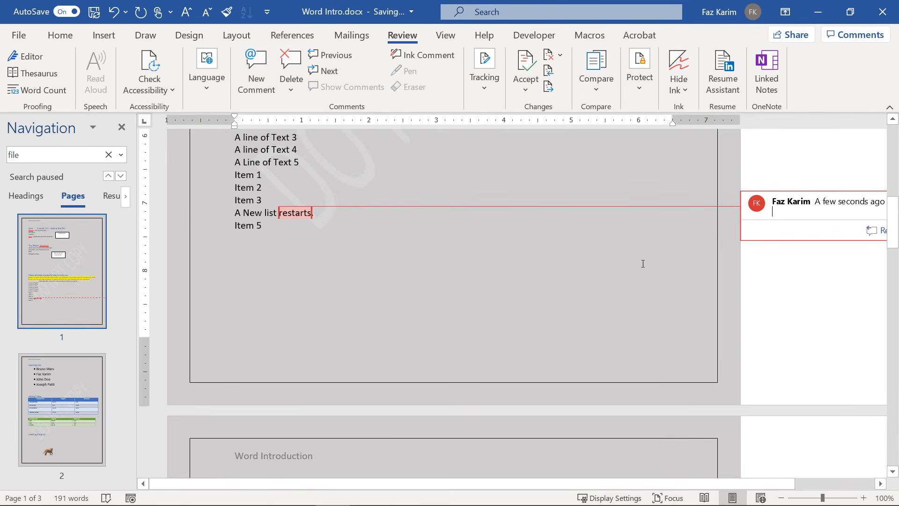
pyautogui.write('@')
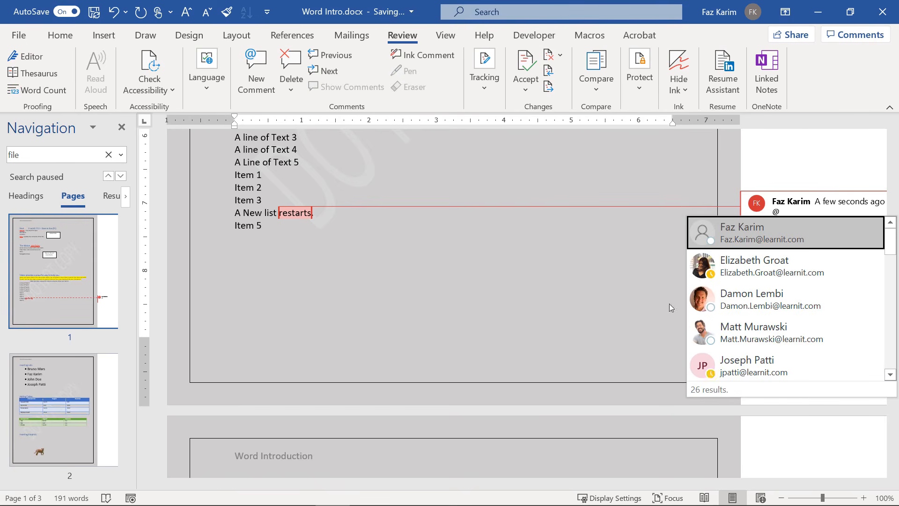
pyautogui.click(736, 367)
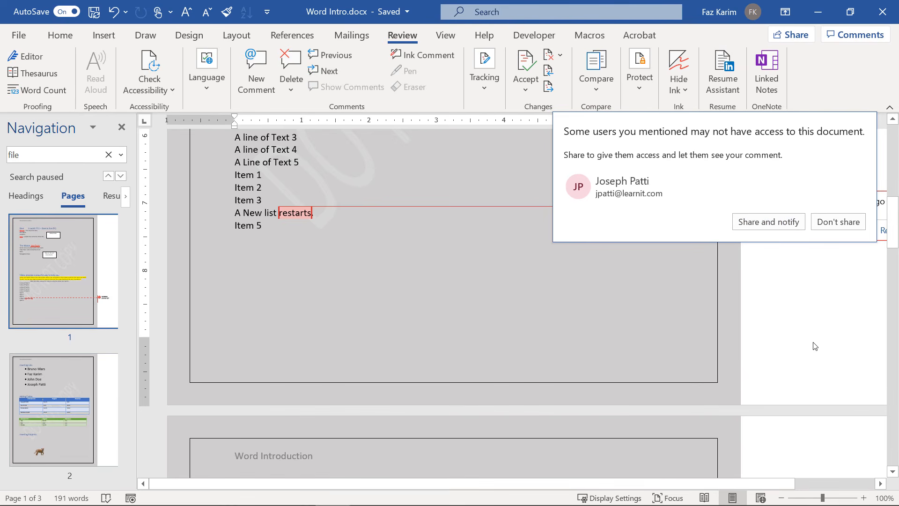
pyautogui.click(839, 221)
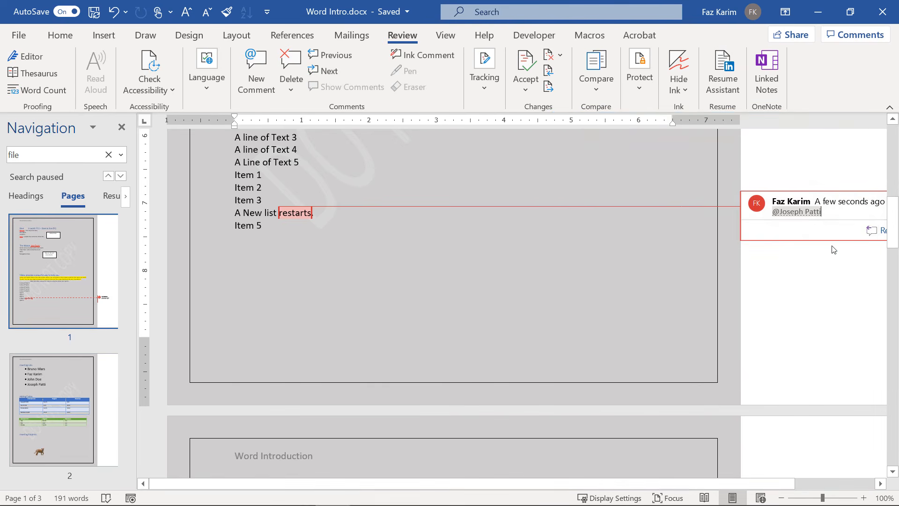
pyautogui.press('BackSpace')
pyautogui.press('BackSpace')
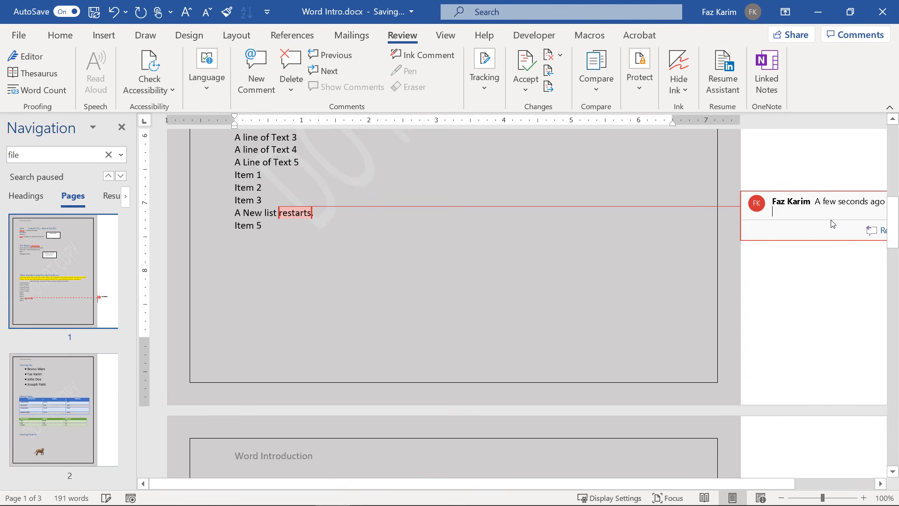
pyautogui.click(291, 54)
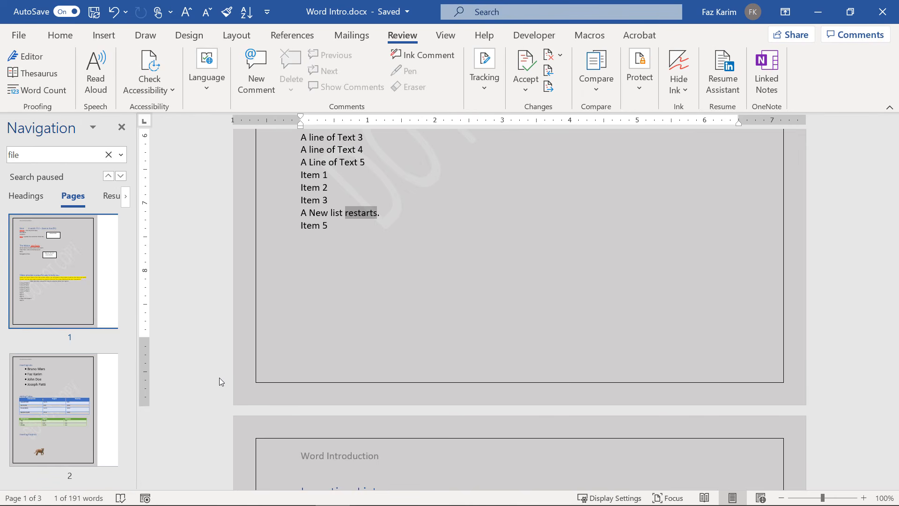
# Export the document with Create PDF/XPS and publish it as Word Intro.pdf.
pyautogui.click(18, 35)
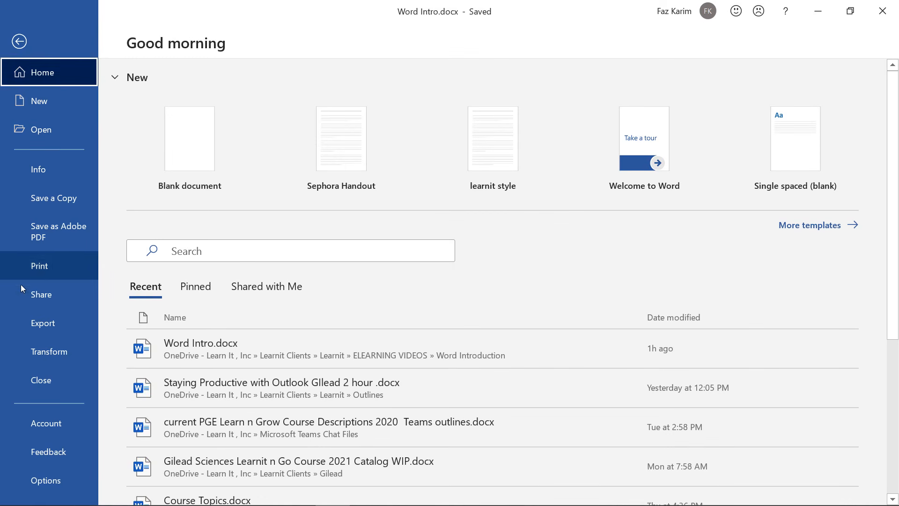
pyautogui.click(21, 320)
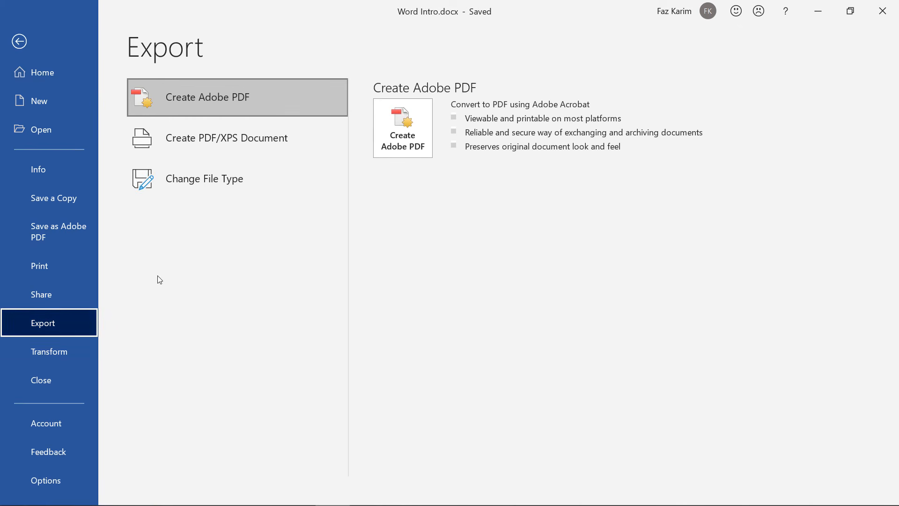
pyautogui.click(314, 147)
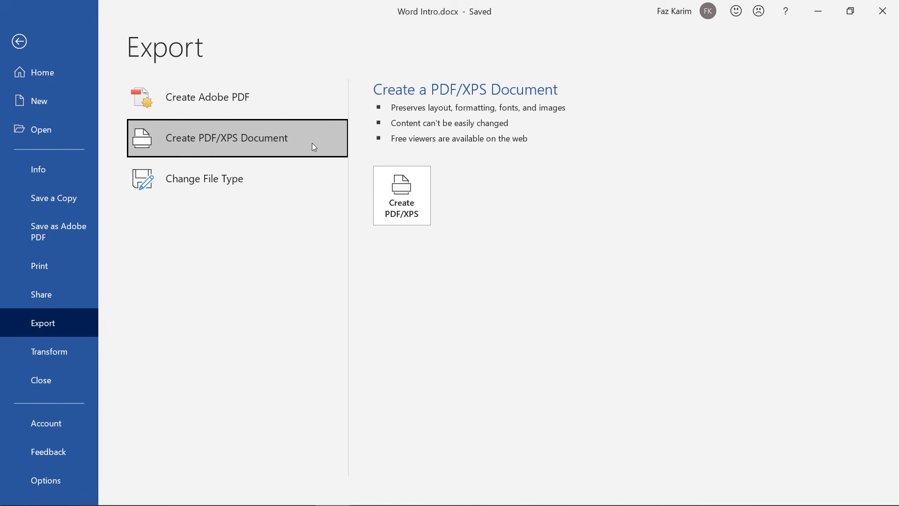
pyautogui.click(421, 211)
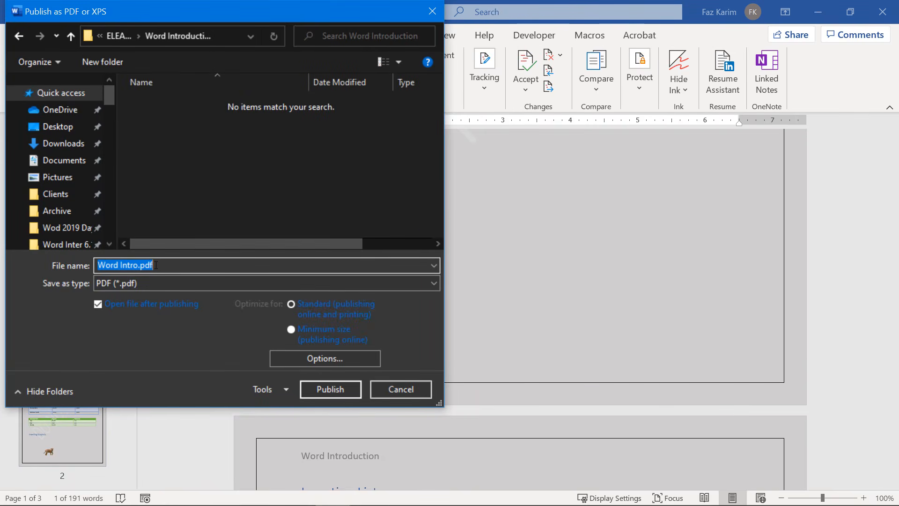
pyautogui.click(338, 386)
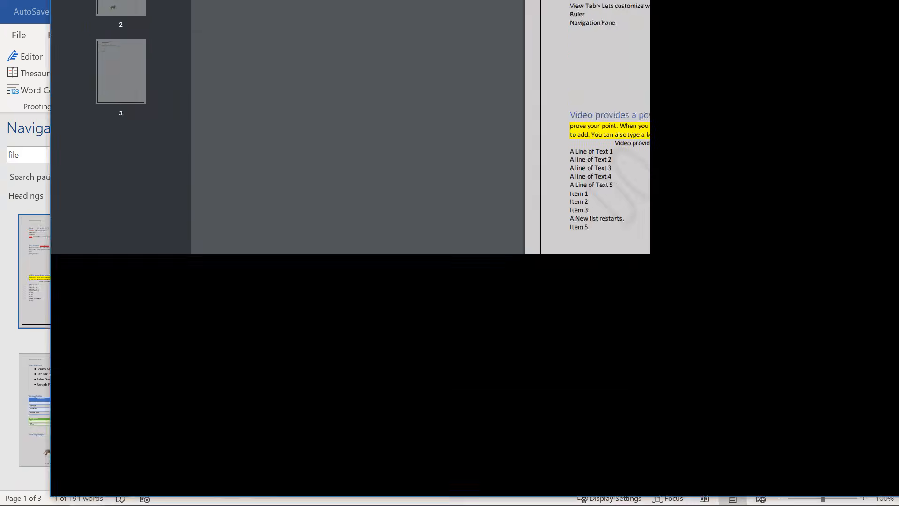
# Bring up Word Intro.pdf in the browser, page through to page 3, then minimize the browser.
pyautogui.moveTo(589, 0); pyautogui.dragTo(431, 74)
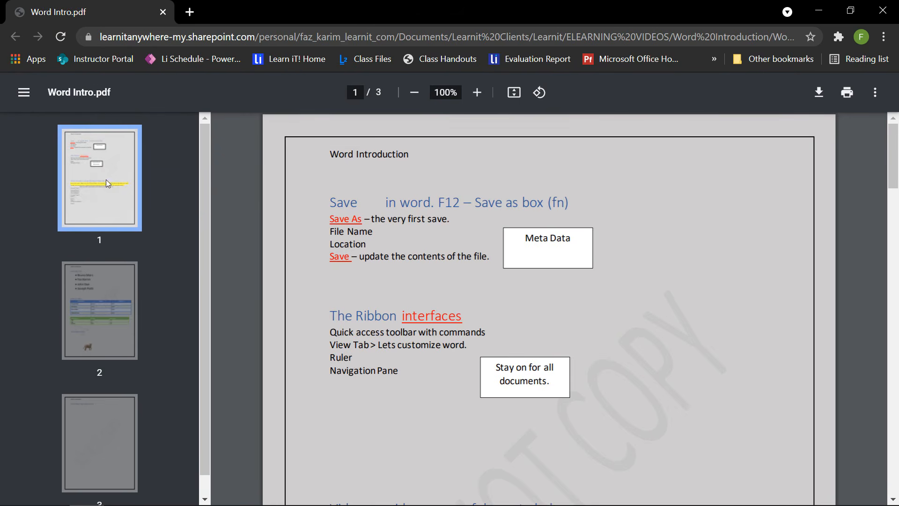
pyautogui.click(97, 308)
pyautogui.click(107, 428)
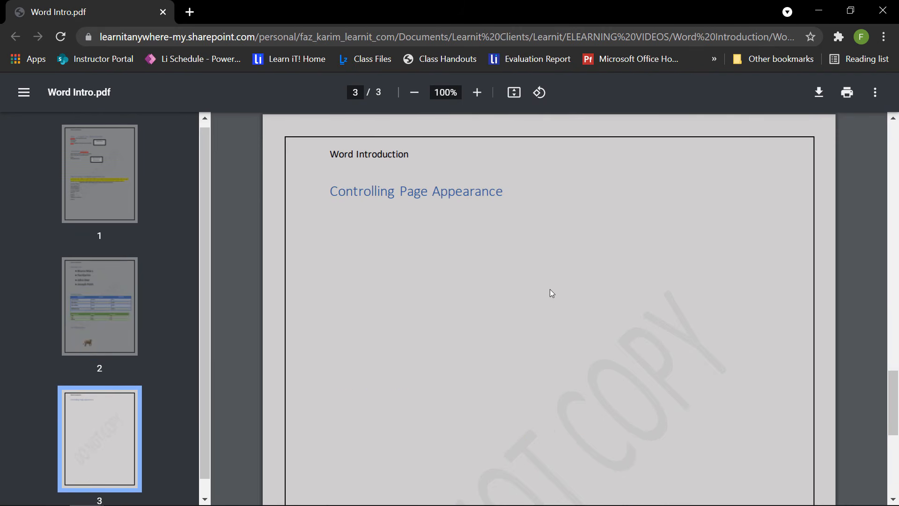
pyautogui.click(818, 10)
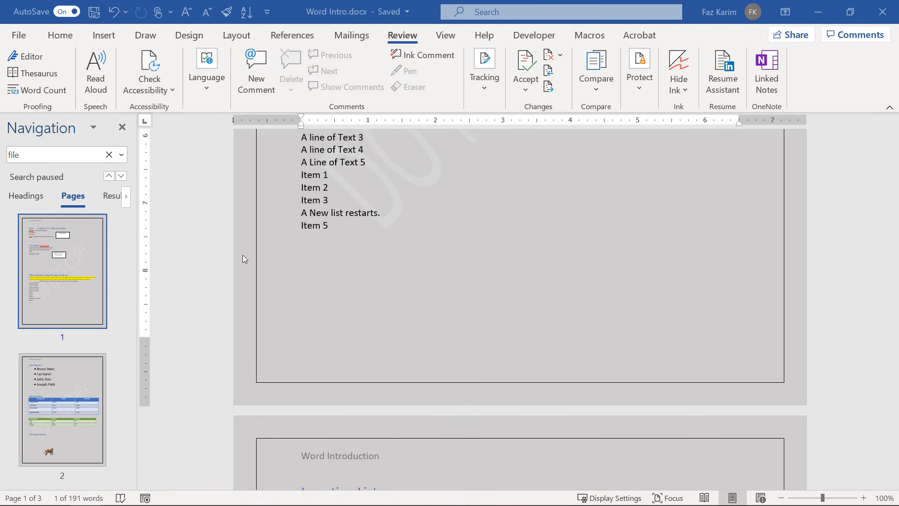
# Open the Transform to Web Page pane from Word's File view.
pyautogui.click(19, 37)
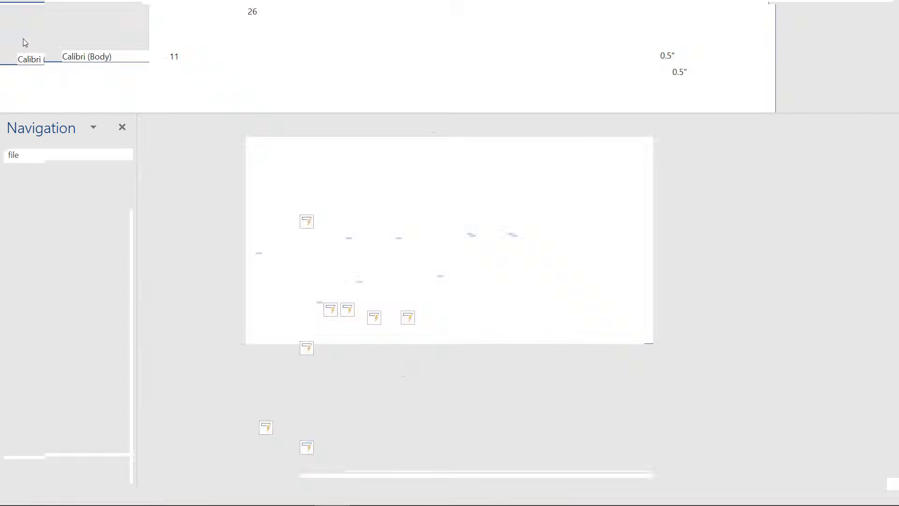
pyautogui.click(27, 324)
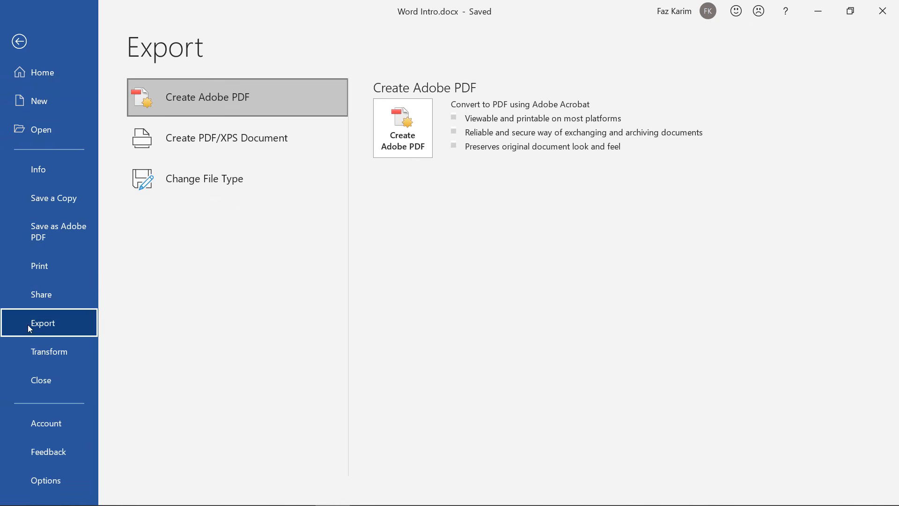
pyautogui.click(291, 145)
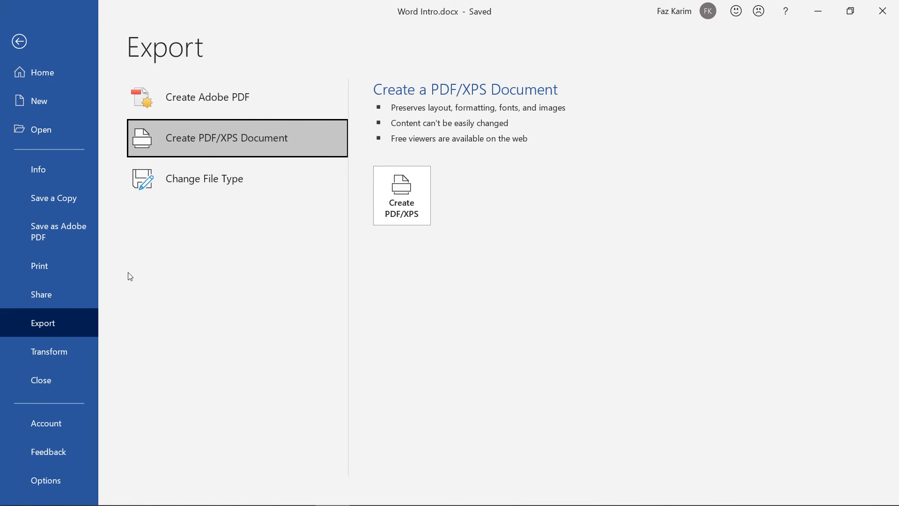
pyautogui.click(17, 349)
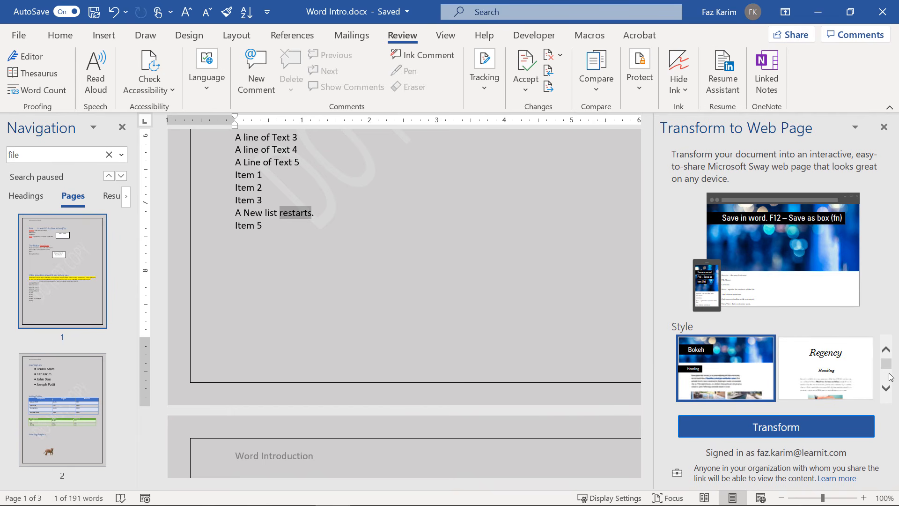
# Try the Pilar and Boutique styles, pick Sierra, and transform, confirming the signed-in account.
pyautogui.click(887, 388)
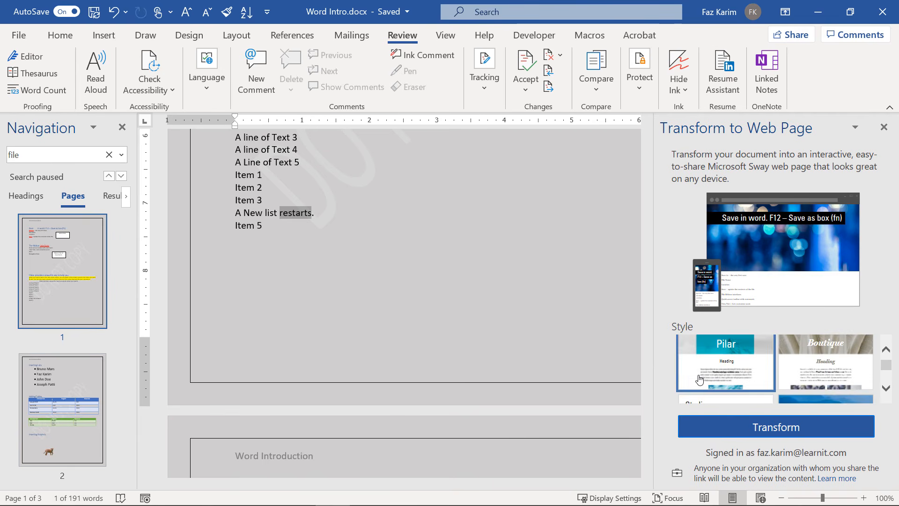
pyautogui.click(715, 383)
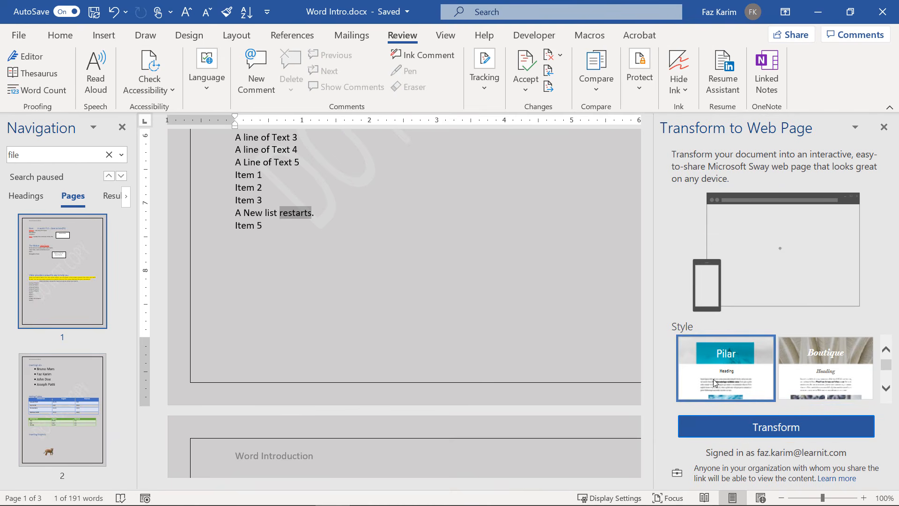
pyautogui.click(856, 387)
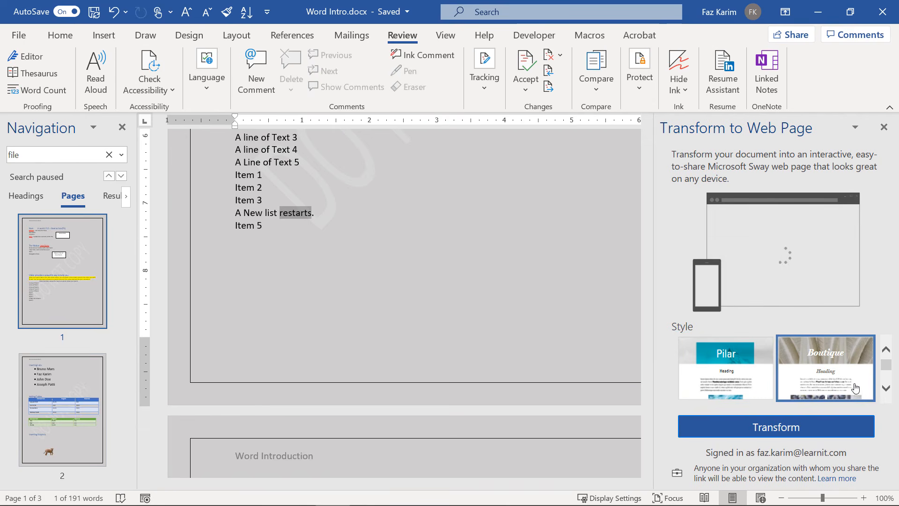
pyautogui.click(886, 391)
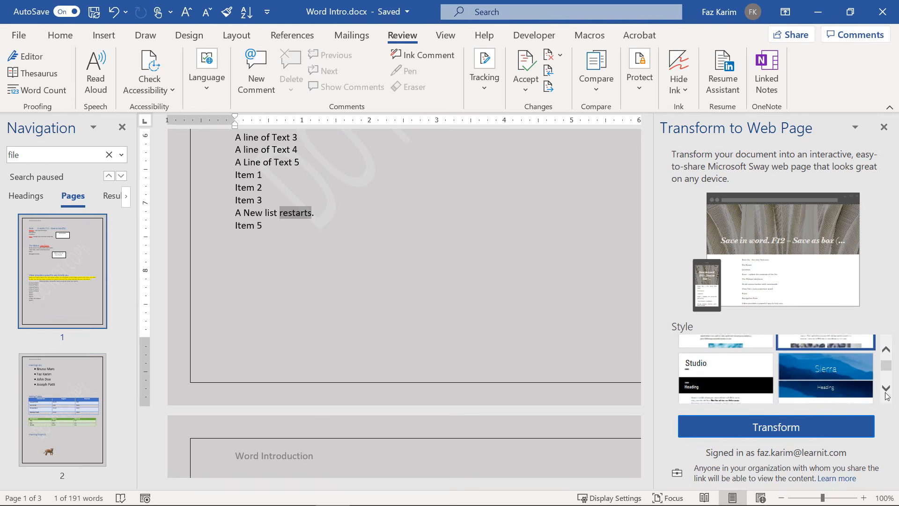
pyautogui.click(841, 383)
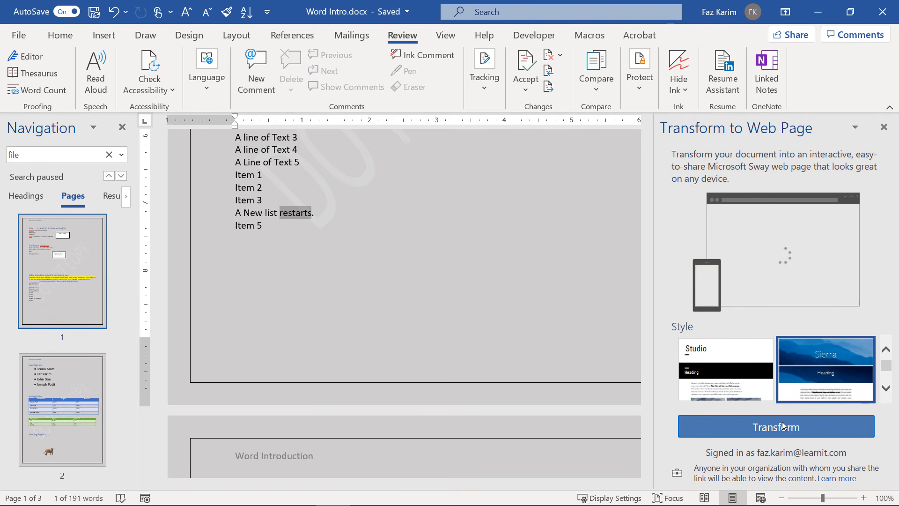
pyautogui.click(787, 430)
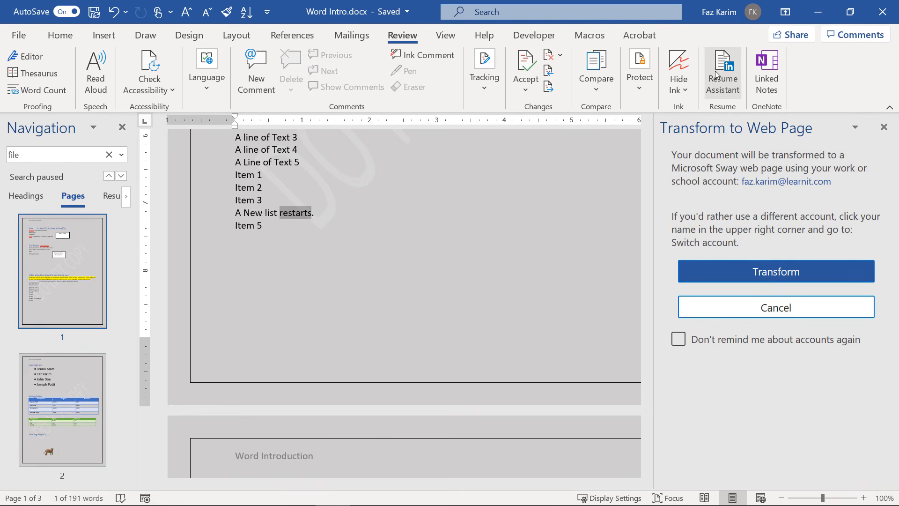
pyautogui.click(779, 272)
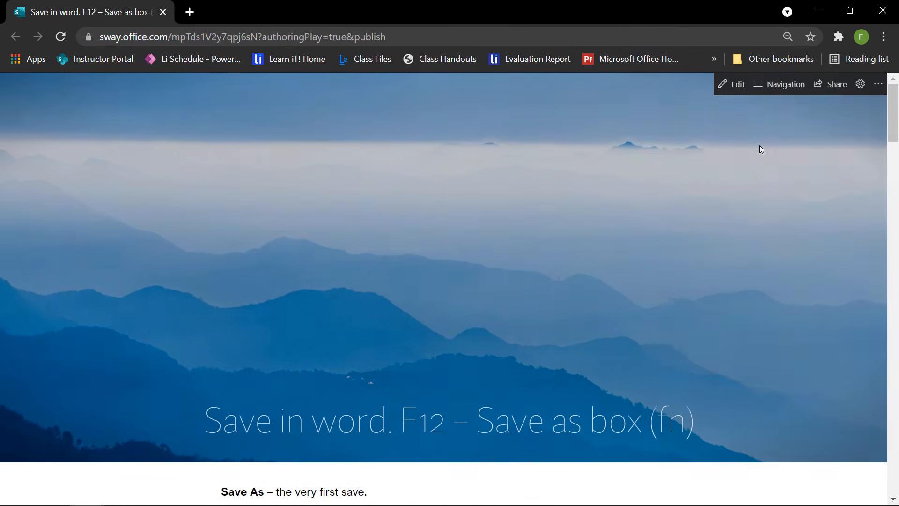
# Scroll the Sway down to 'Controlling Page Appearance', then view and close the Navigation section list.
pyautogui.scroll(-8, 760, 150)
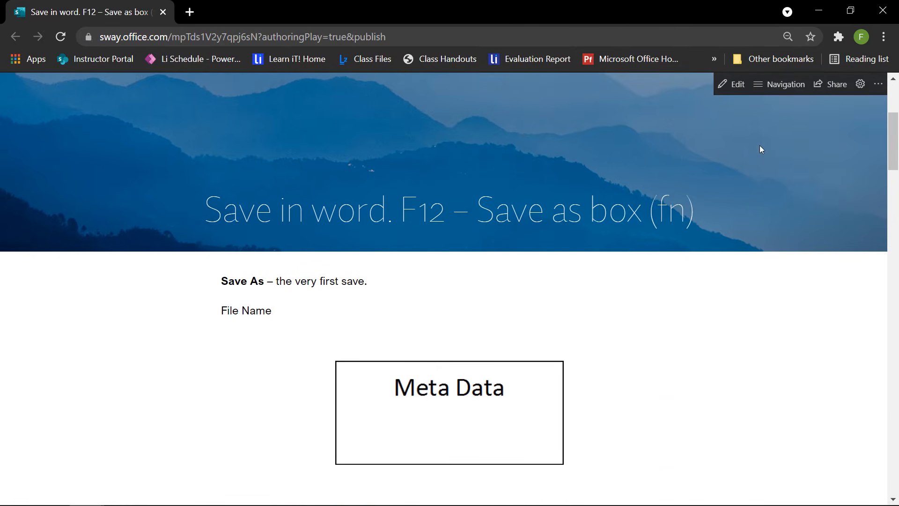
pyautogui.scroll(-8, 761, 149)
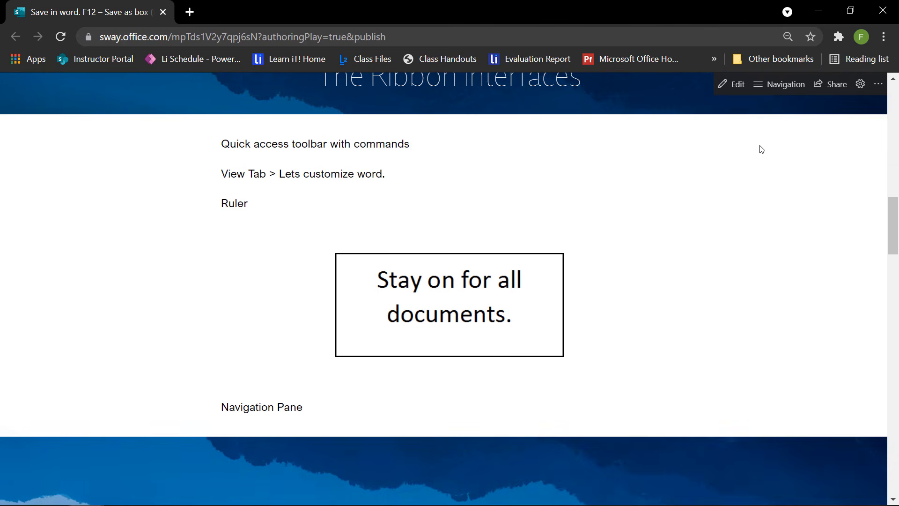
pyautogui.scroll(-4, 760, 149)
pyautogui.scroll(-8, 761, 149)
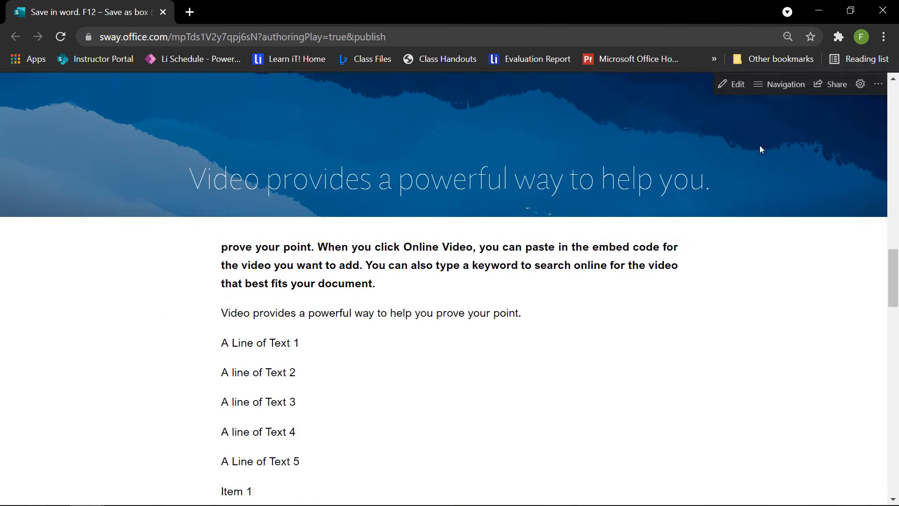
pyautogui.scroll(-9, 761, 149)
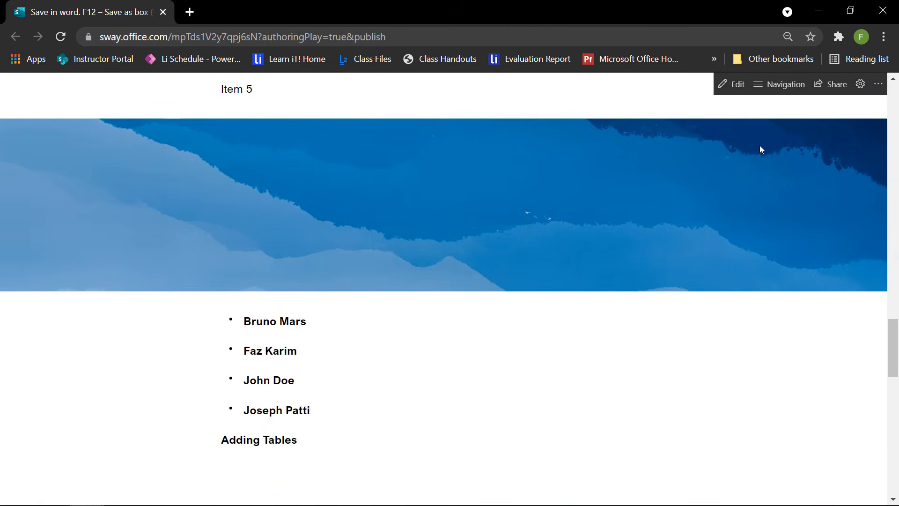
pyautogui.scroll(-10, 761, 149)
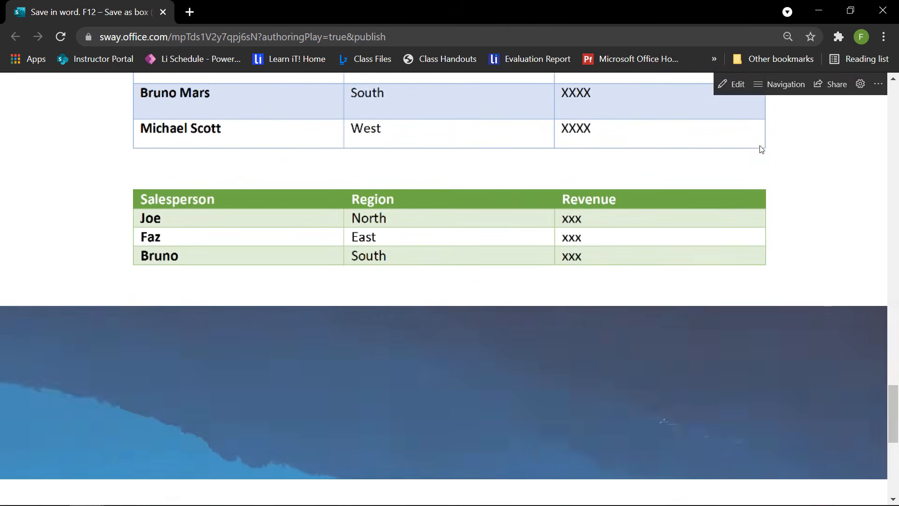
pyautogui.scroll(-2, 761, 149)
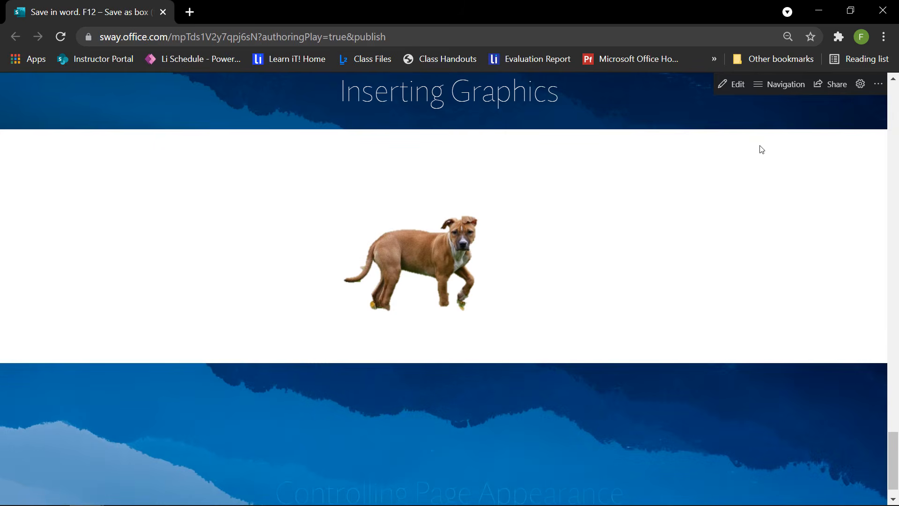
pyautogui.scroll(-1, 761, 149)
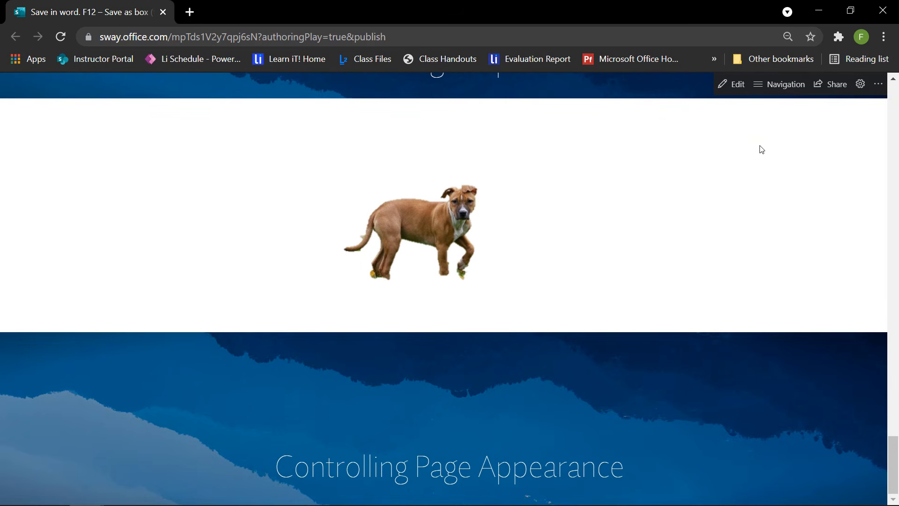
pyautogui.click(779, 92)
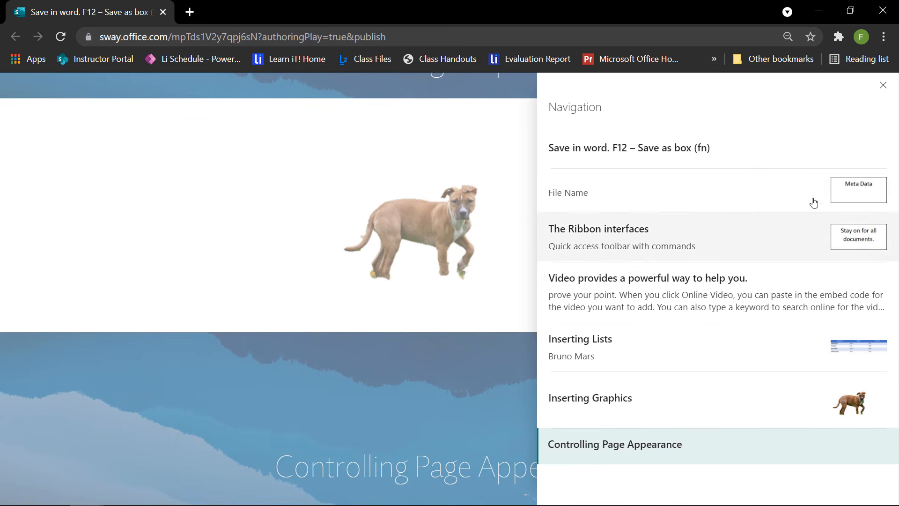
pyautogui.click(883, 85)
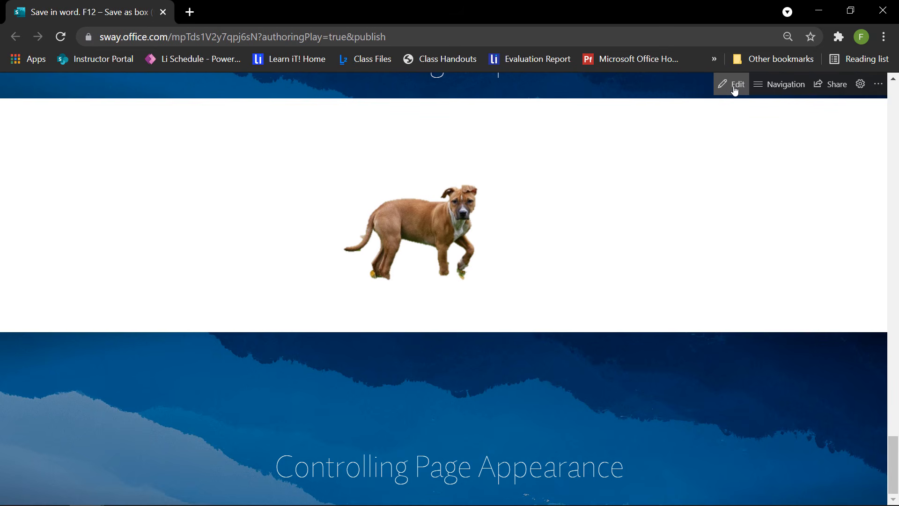
# Review the Sway's Share flyout with its More options, then close it.
pyautogui.click(831, 89)
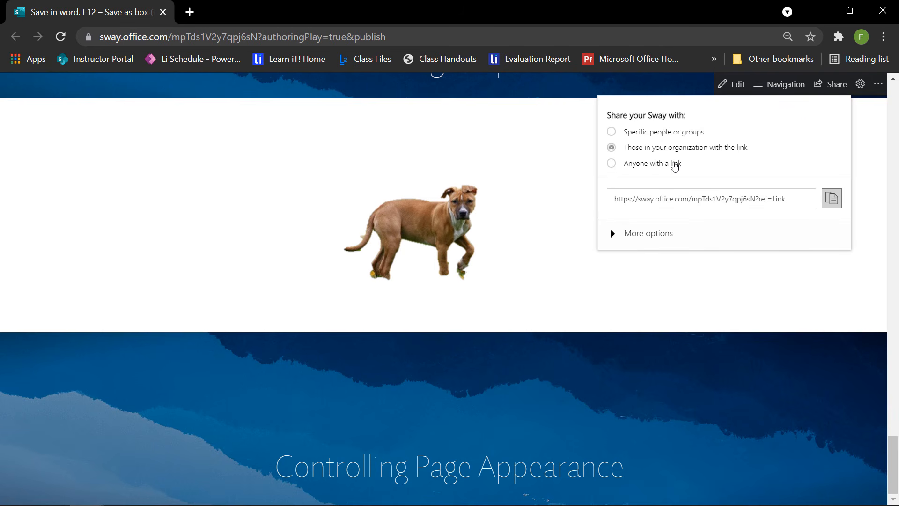
pyautogui.click(621, 236)
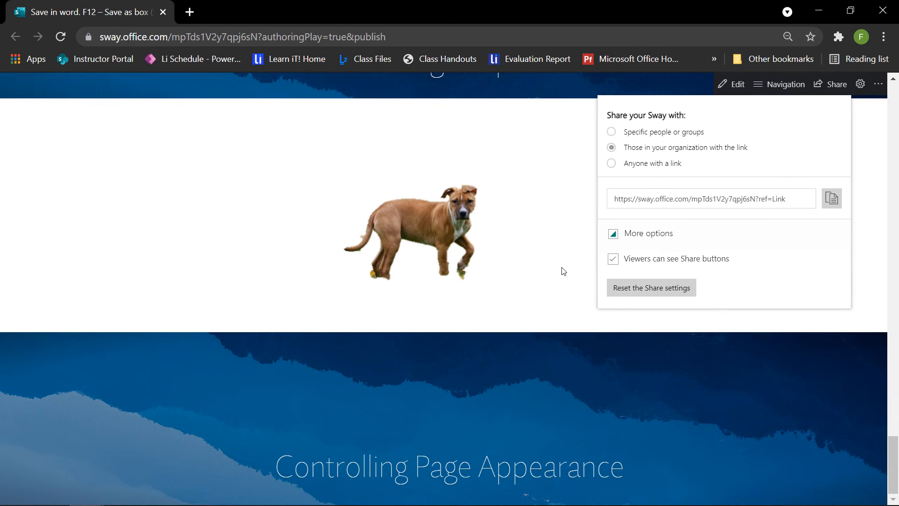
pyautogui.click(497, 316)
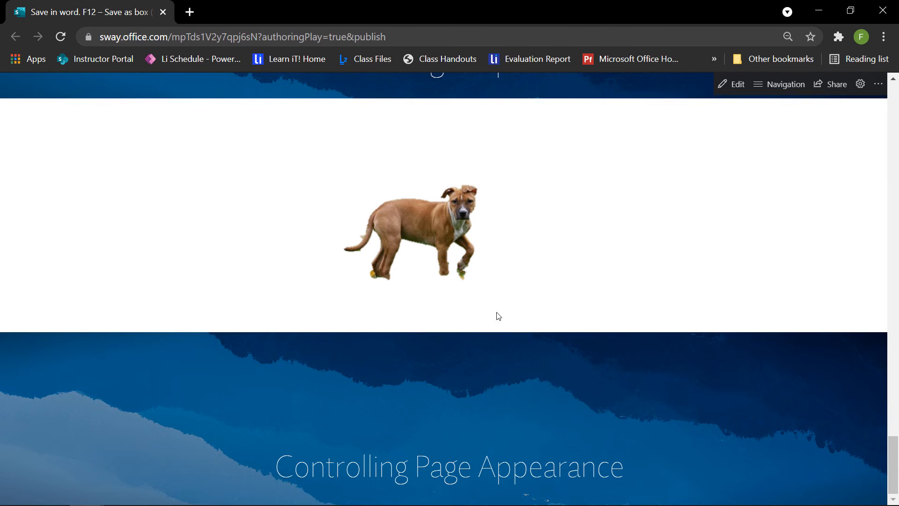
# Scroll the Sway page, then minimize the browser and bring up Word's File view.
pyautogui.scroll(20, 498, 317)
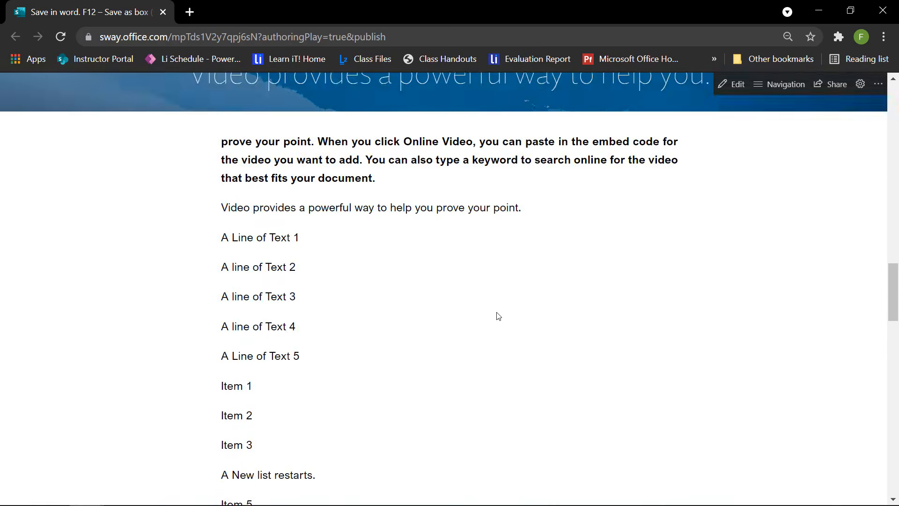
pyautogui.scroll(10, 497, 316)
pyautogui.scroll(-15, 498, 314)
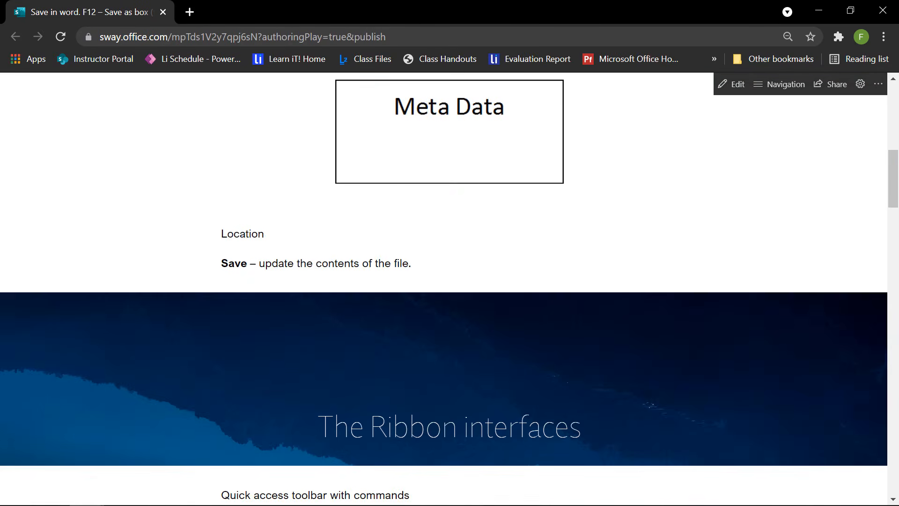
pyautogui.scroll(-20, 497, 313)
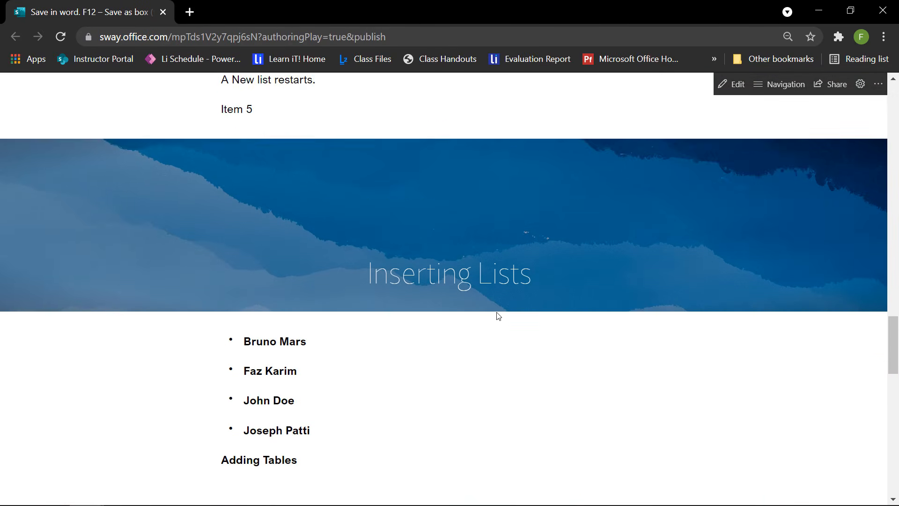
pyautogui.scroll(-15, 498, 316)
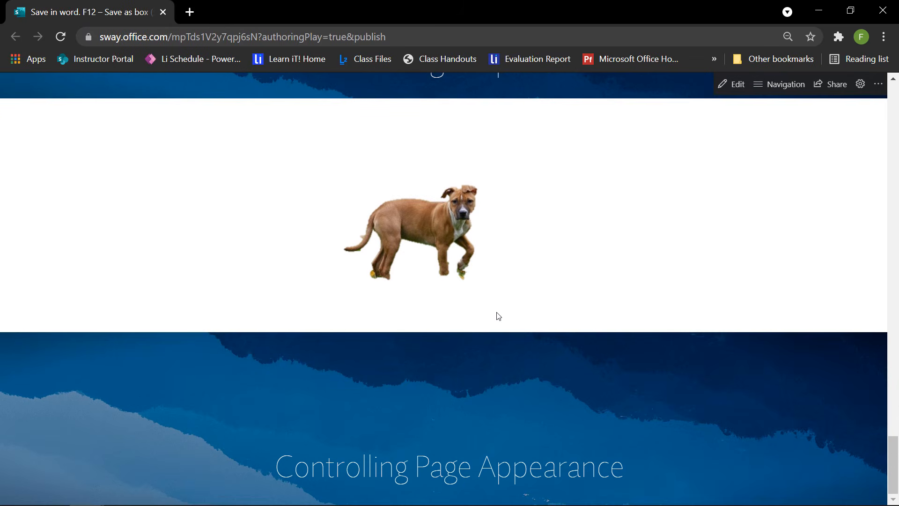
pyautogui.click(819, 10)
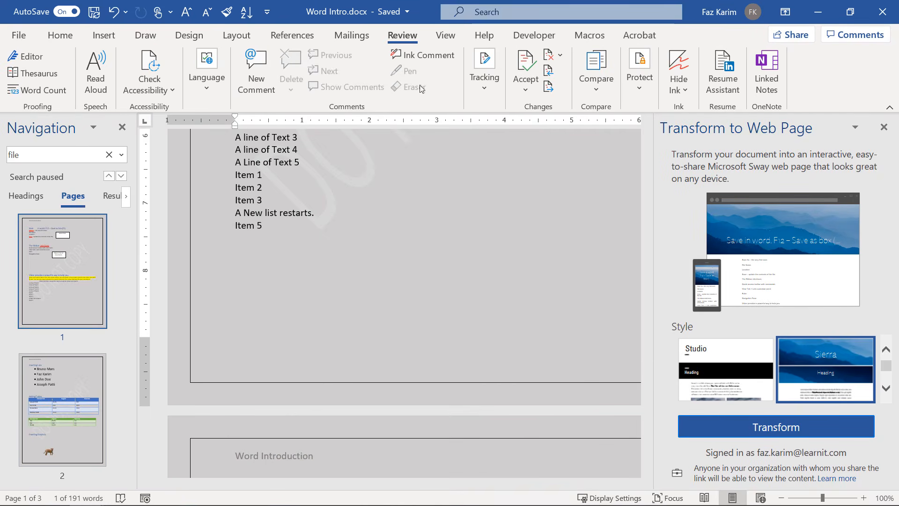
pyautogui.click(19, 35)
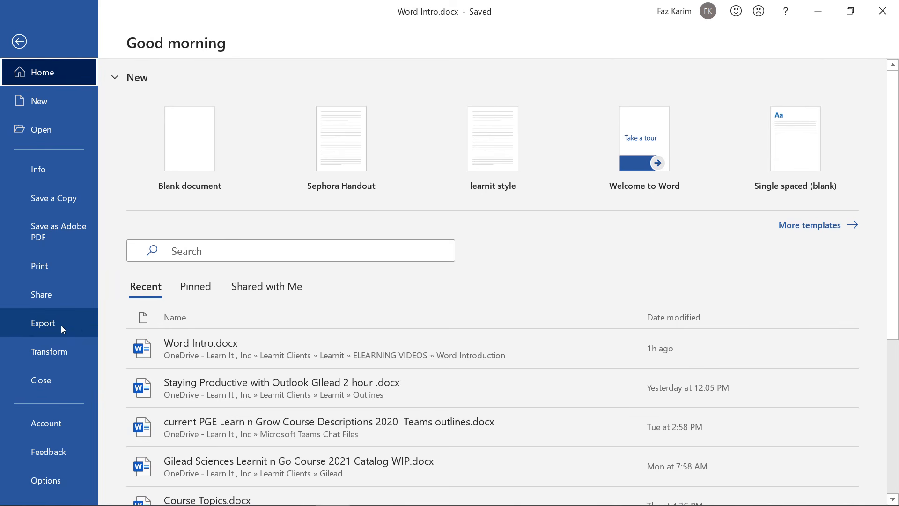